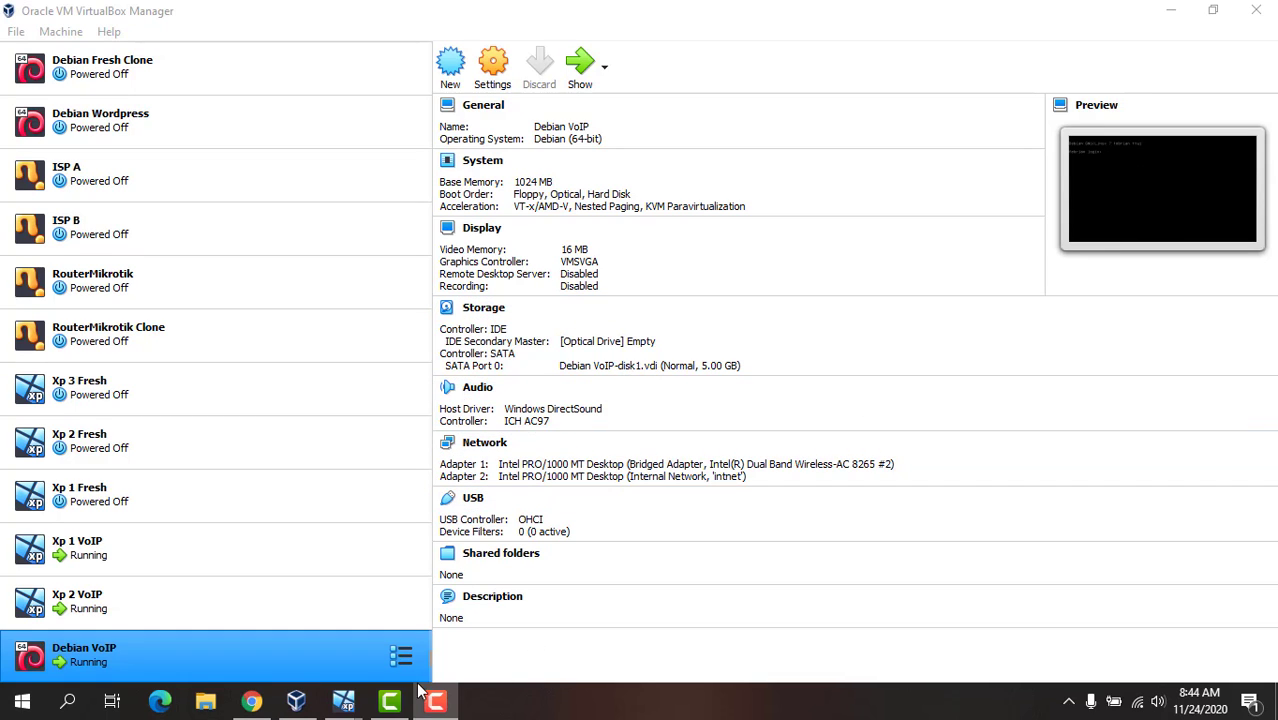
Step: Switch to the running Debian VoIP virtual machine and log in as root with the account password
{"action": "mouse_move", "coordinate": [343, 701]}
{"action": "left_click", "coordinate": [527, 645]}
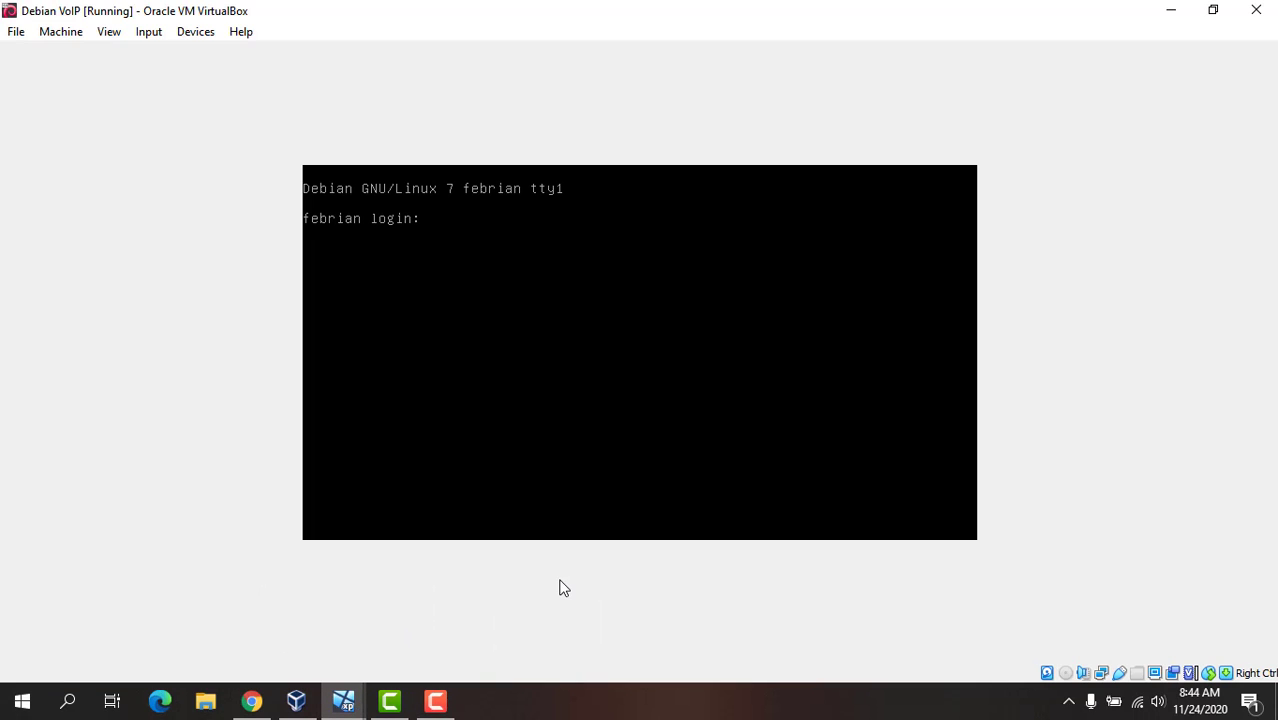
{"action": "type", "text": "root"}
{"action": "key", "text": "Return"}
{"action": "key", "text": "Return"}
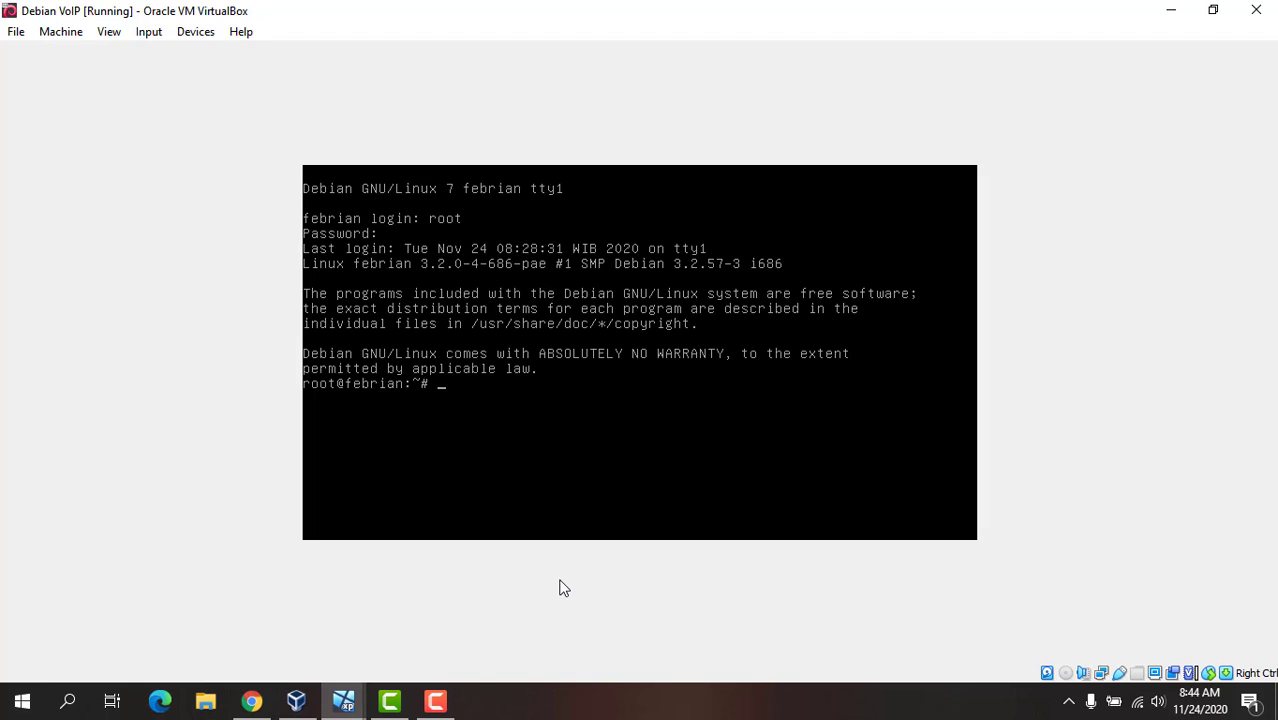
Step: Open /etc/network/interfaces in the nano editor
{"action": "type", "text": "nano /etc/network/interfaces"}
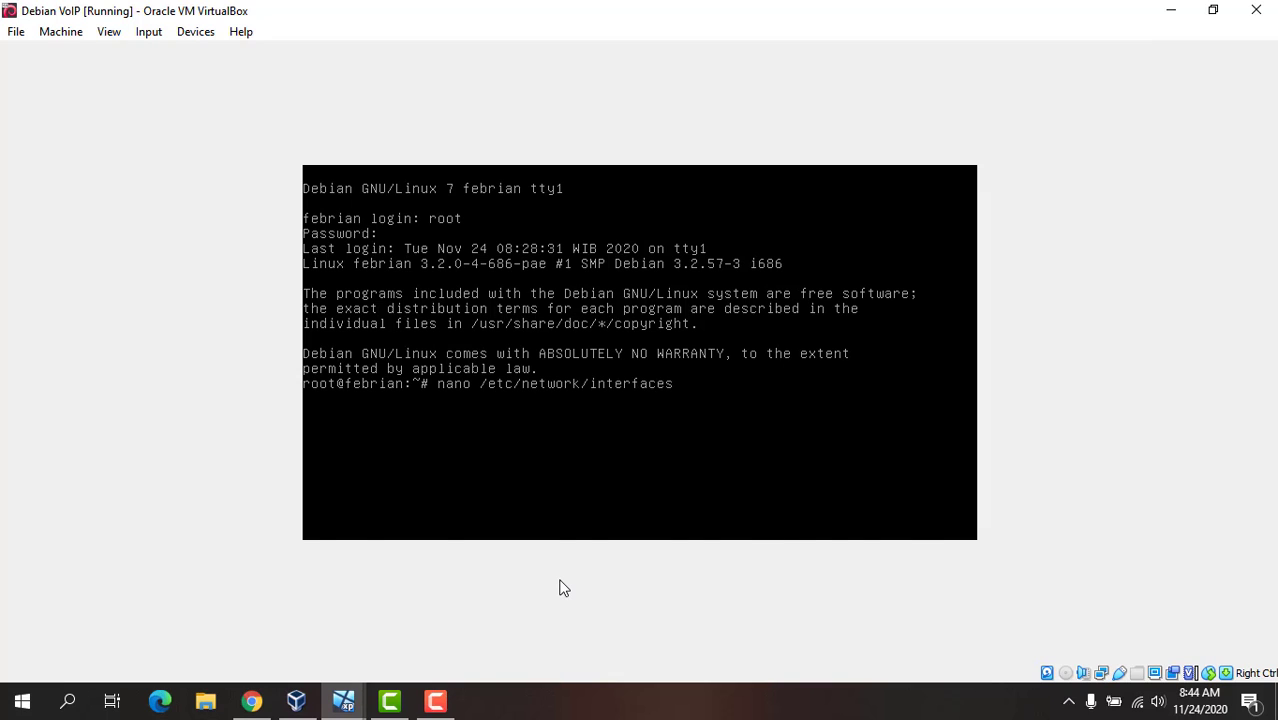
{"action": "key", "text": "Return"}
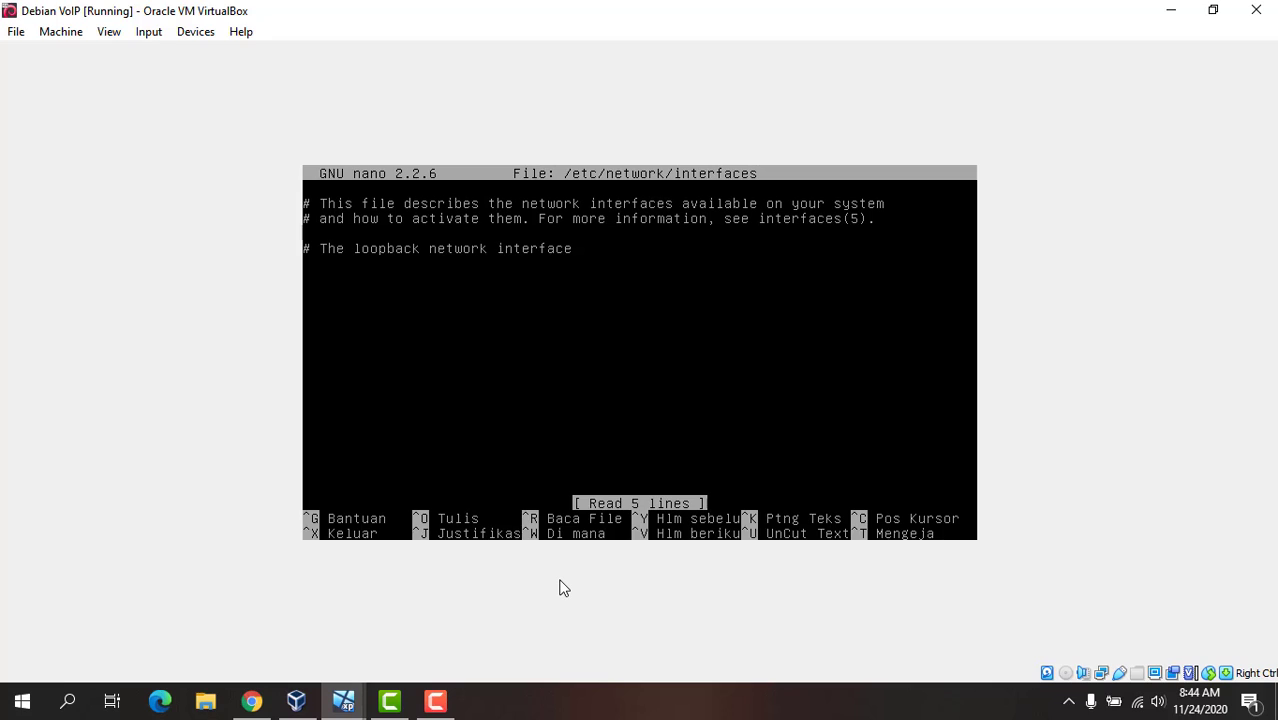
Step: Below the loopback comment, add the lines "auto eth0" and "iface eth0 inet static"
{"action": "key", "text": "Down"}
{"action": "key", "text": "Down"}
{"action": "key", "text": "Down"}
{"action": "key", "text": "Down"}
{"action": "type", "text": "auto eth"}
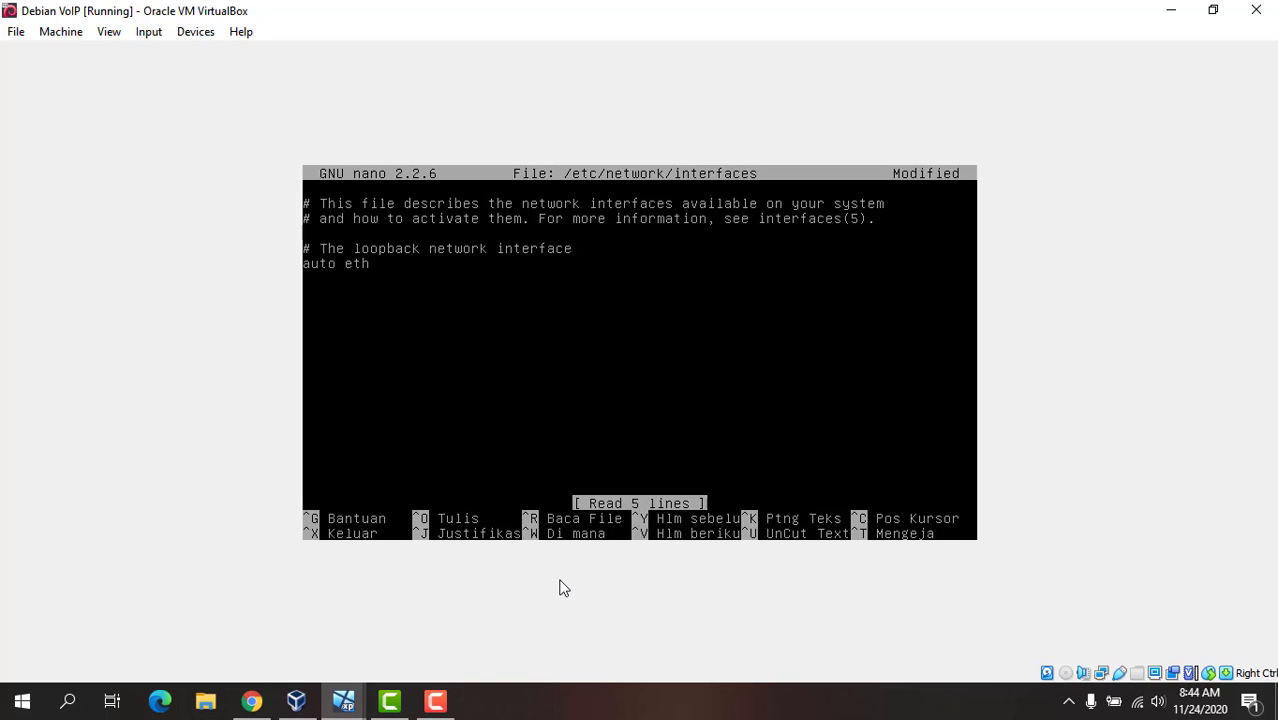
{"action": "type", "text": "0 iface eth0 i"}
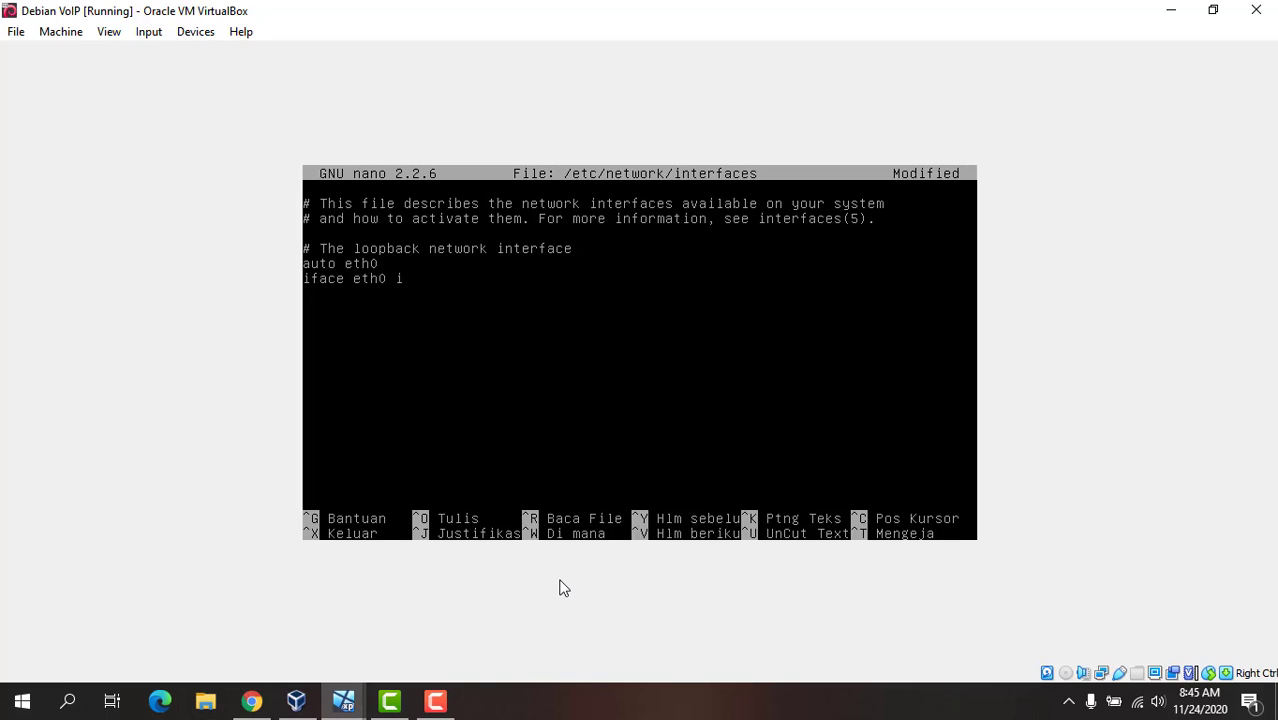
{"action": "type", "text": "net static"}
{"action": "key", "text": "Return"}
Step: Give eth0 the indented settings address 192.168.1.20 and netmask 255.255.255.0
{"action": "key", "text": "Tab"}
{"action": "type", "text": "address"}
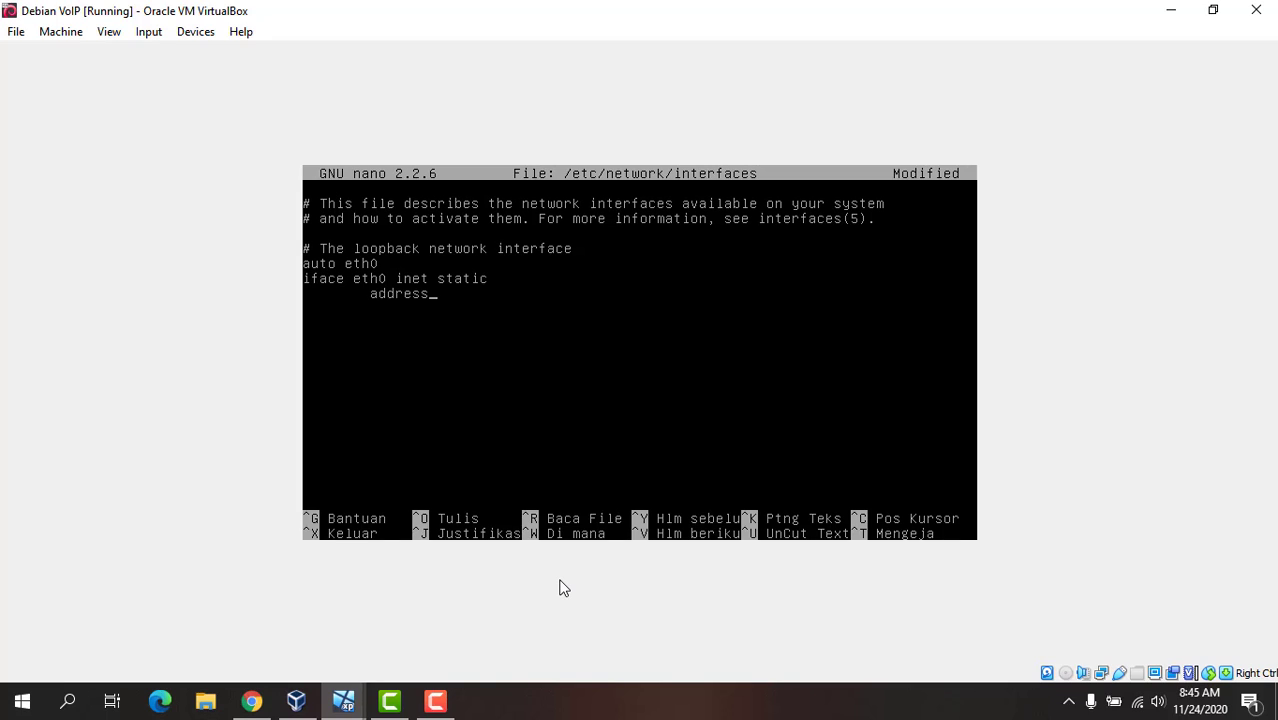
{"action": "type", "text": " 192.168.1.20"}
{"action": "key", "text": "Return"}
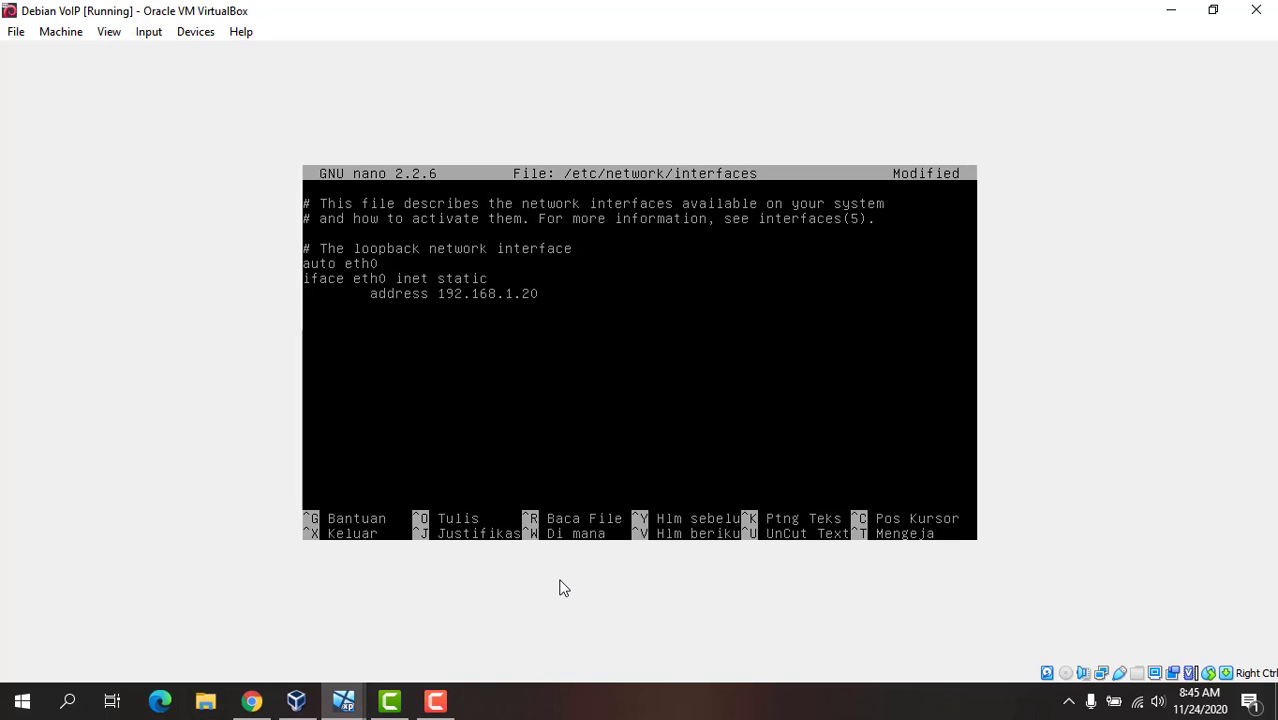
{"action": "type", "text": "netmask 255"}
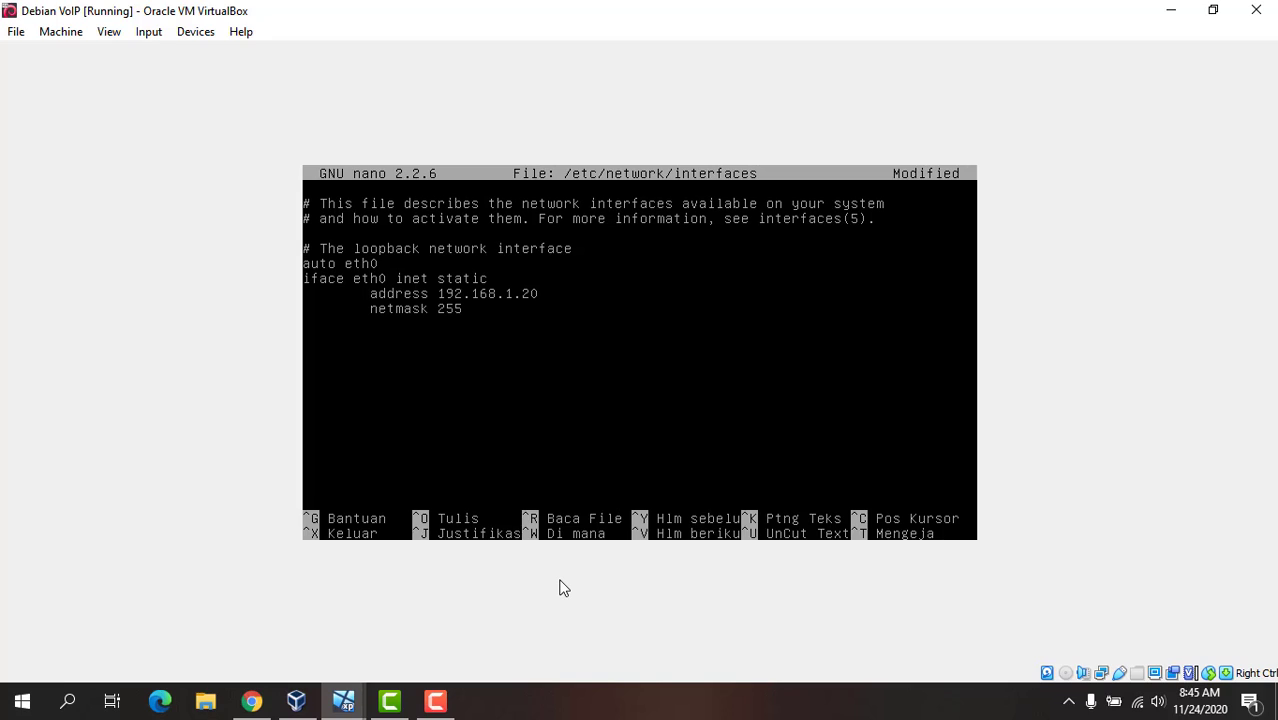
{"action": "type", "text": ".255.255.0"}
{"action": "key", "text": "Return"}
Step: Add the gateway 192.168.1.1 as an indented line in the eth0 block
{"action": "key", "text": "Tab"}
{"action": "type", "text": "gateway"}
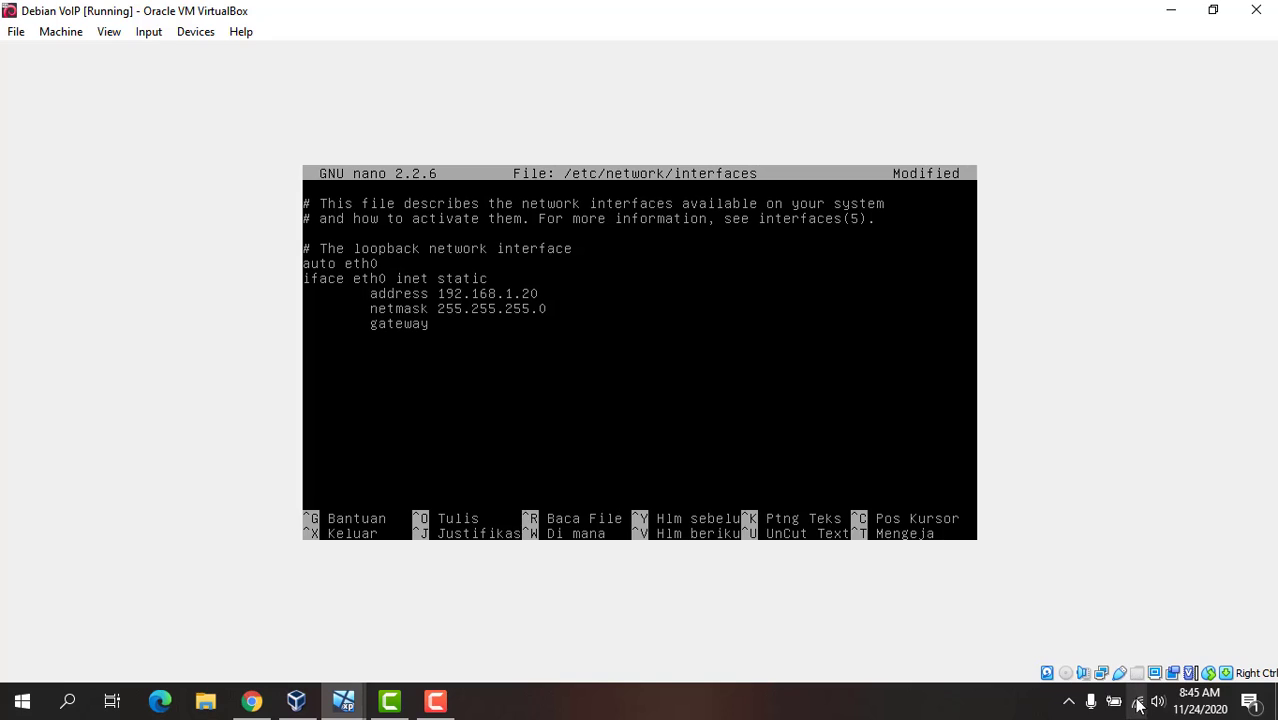
{"action": "type", "text": "192.168"}
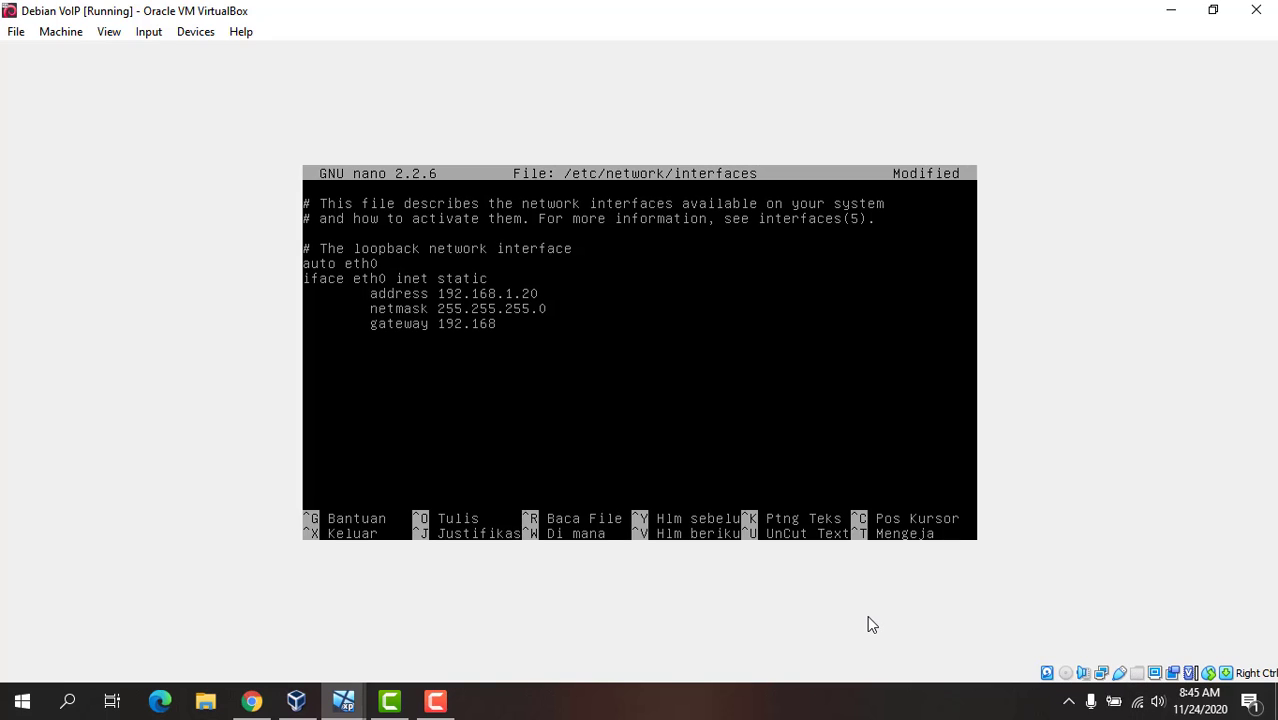
{"action": "type", "text": ".1.1"}
{"action": "key", "text": "Return"}
{"action": "key", "text": "Return"}
Step: After a blank line, add the lines "auto eth1" and "iface eth1 inet static"
{"action": "type", "text": "auto"}
{"action": "type", "text": " eth1 "}
{"action": "type", "text": "iface eth"}
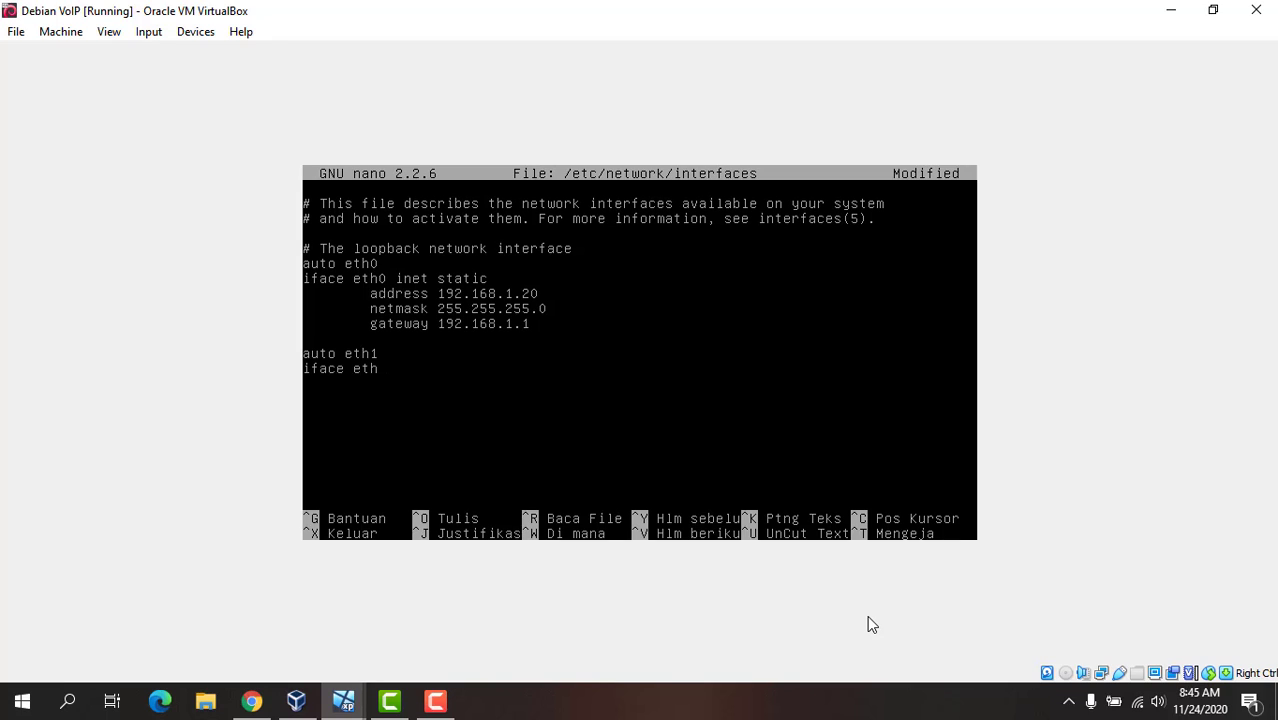
{"action": "type", "text": "1 inet stta"}
{"action": "key", "text": "BackSpace"}
{"action": "key", "text": "BackSpace"}
{"action": "type", "text": "atic"}
{"action": "key", "text": "Return"}
Step: Give eth1 the indented settings address 192.168.11.1 and netmask 255.255.255.0
{"action": "key", "text": "Tab"}
{"action": "type", "text": "addres"}
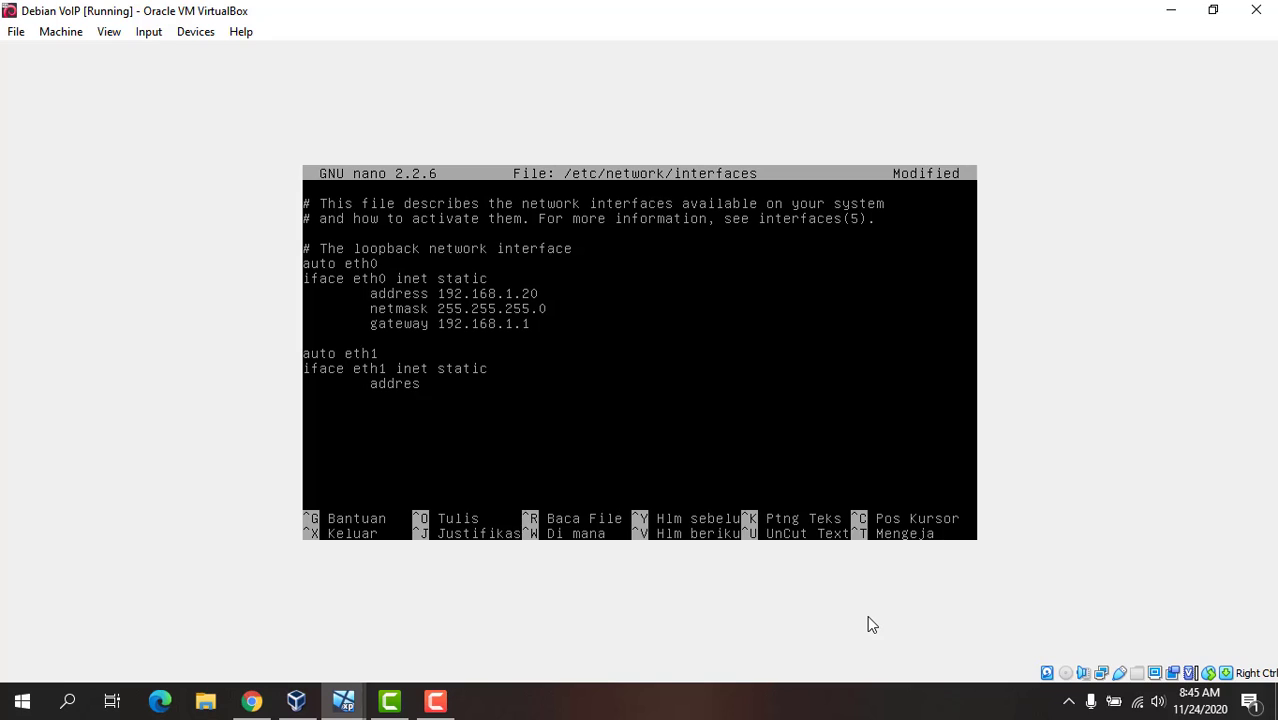
{"action": "type", "text": "s 192.168.11.1"}
{"action": "key", "text": "Return"}
{"action": "key", "text": "Tab"}
{"action": "type", "text": "netmask 2"}
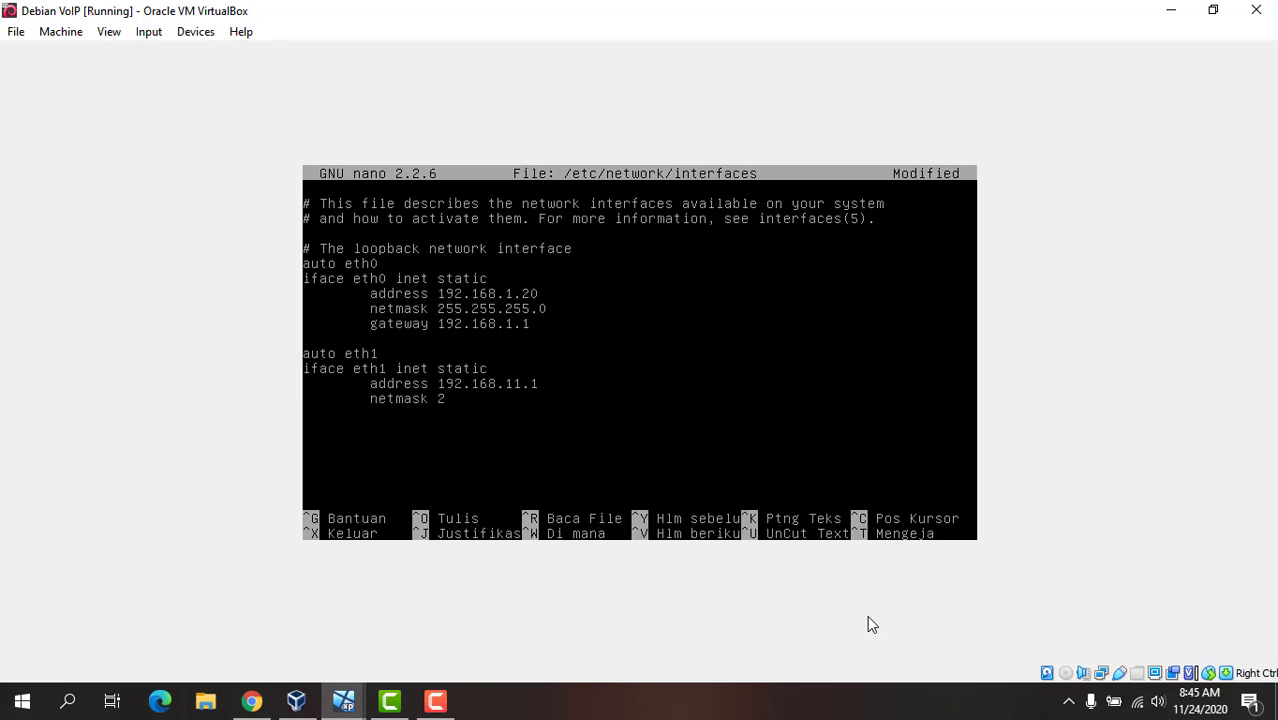
{"action": "type", "text": "55.255.255.0"}
Step: Save the interfaces file under its existing name and exit nano
{"action": "key", "text": "ctrl+x"}
{"action": "key", "text": "y"}
{"action": "key", "text": "Return"}
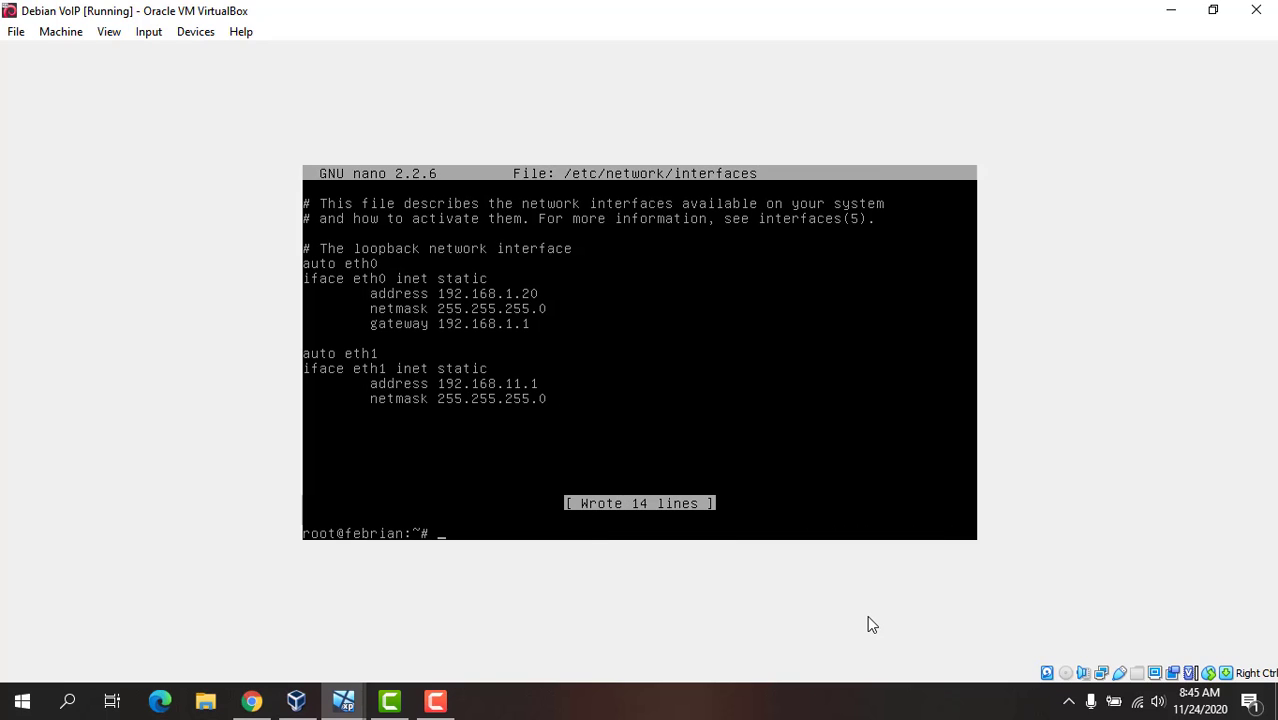
Step: Restart the networking service with "service networking restart"
{"action": "type", "text": "service networking r"}
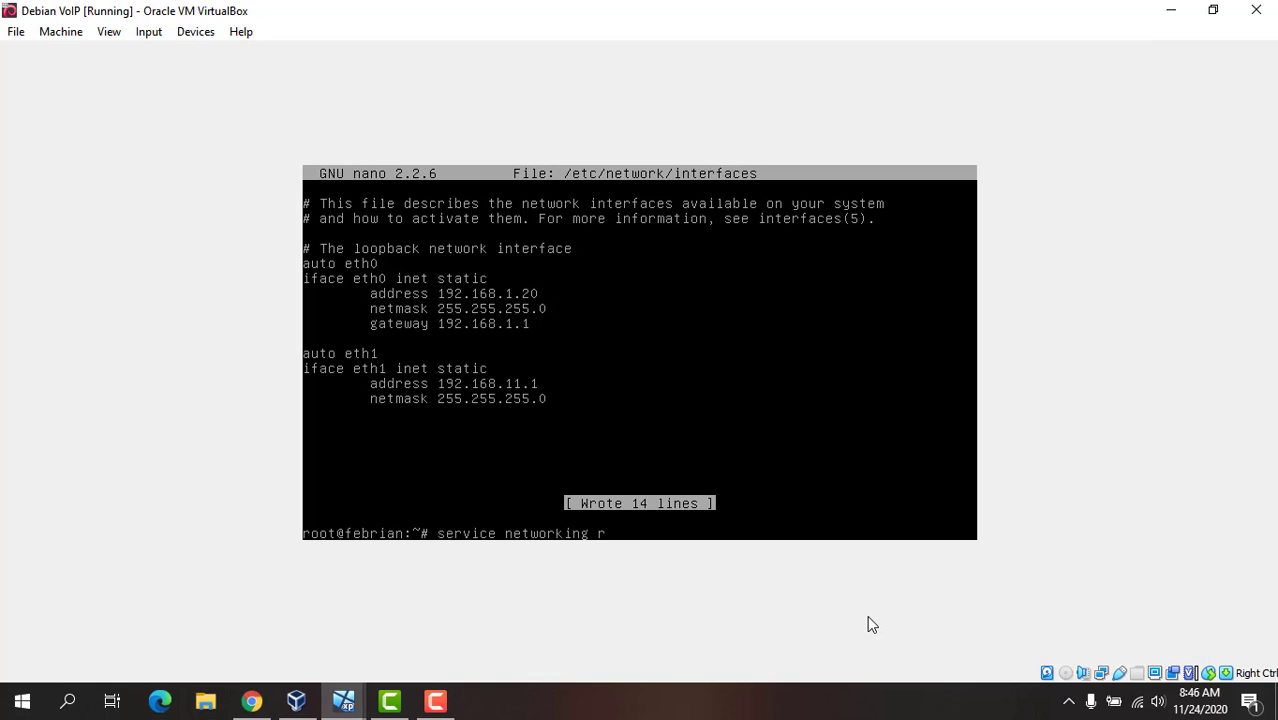
{"action": "type", "text": "estart"}
{"action": "key", "text": "Return"}
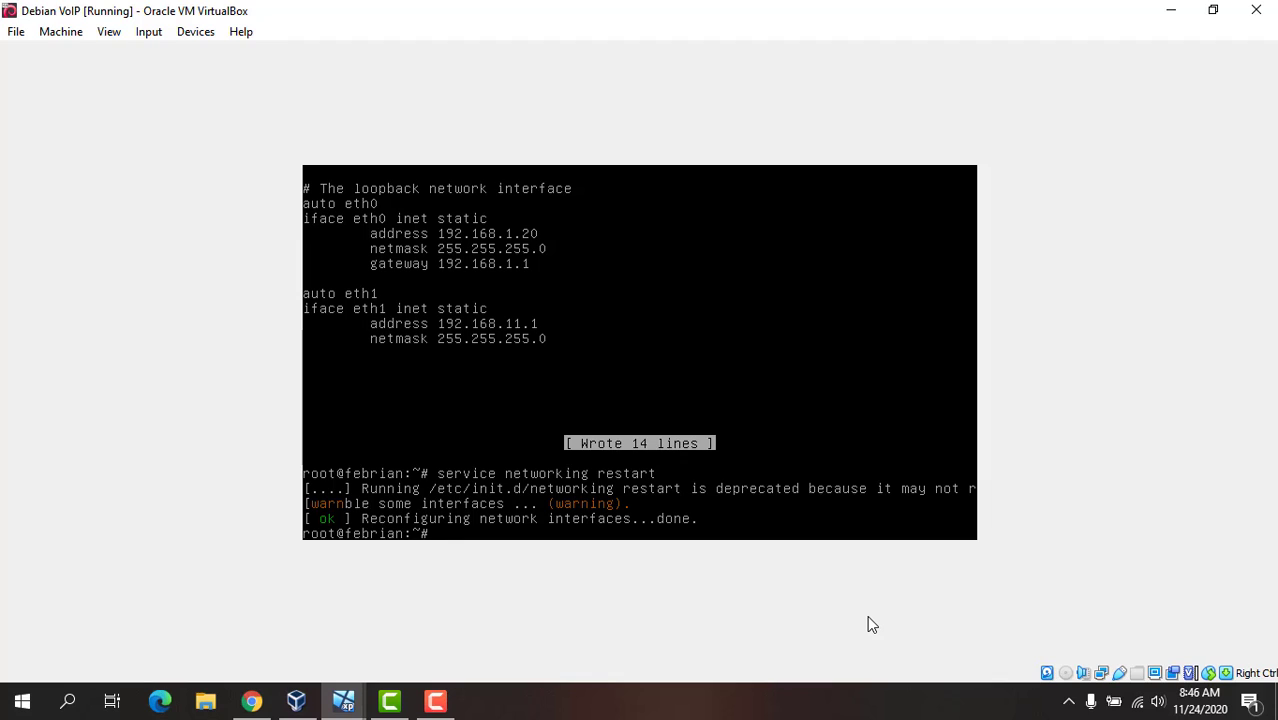
Step: Try to display the network configuration with the ipconfig command
{"action": "type", "text": "ipconfig"}
{"action": "key", "text": "Return"}
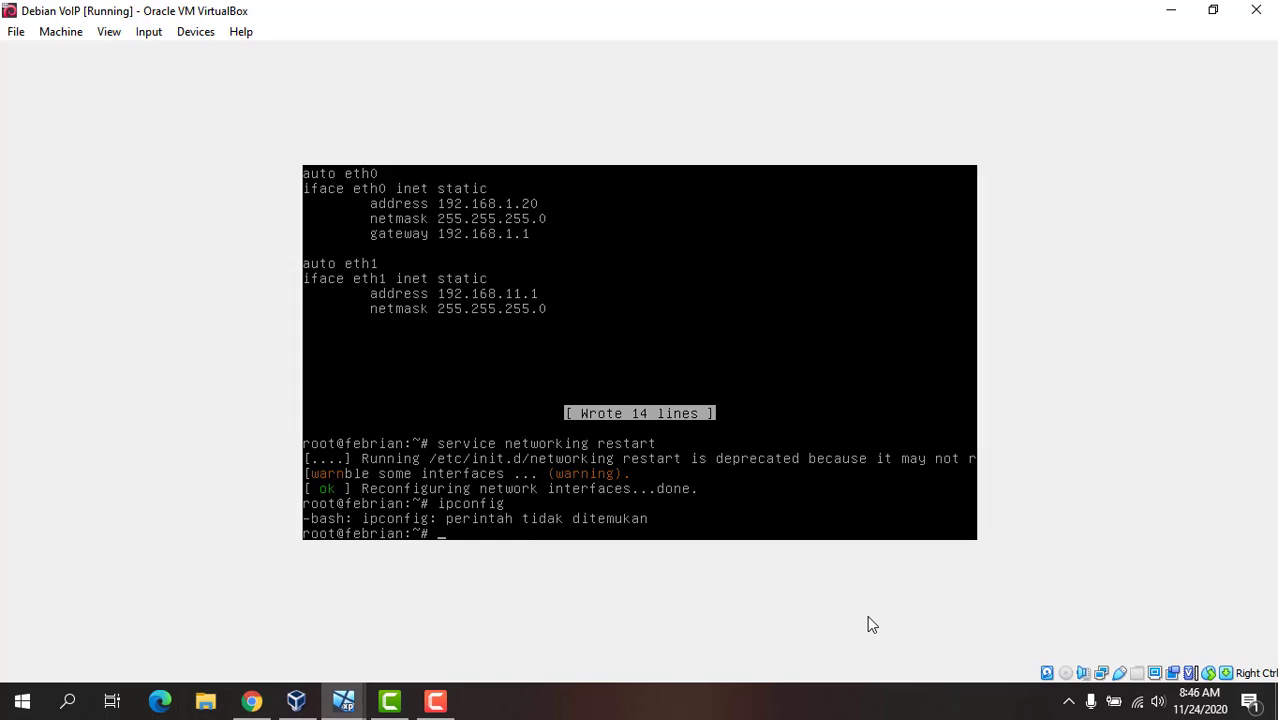
Step: Run ifconfig and check the addresses of eth0 and eth1 in its output
{"action": "key", "text": "Up"}
{"action": "key", "text": "BackSpace"}
{"action": "key", "text": "BackSpace"}
{"action": "key", "text": "BackSpace"}
{"action": "key", "text": "BackSpace"}
{"action": "key", "text": "BackSpace"}
{"action": "key", "text": "BackSpace"}
{"action": "key", "text": "BackSpace"}
{"action": "type", "text": "fconfig"}
{"action": "key", "text": "Return"}
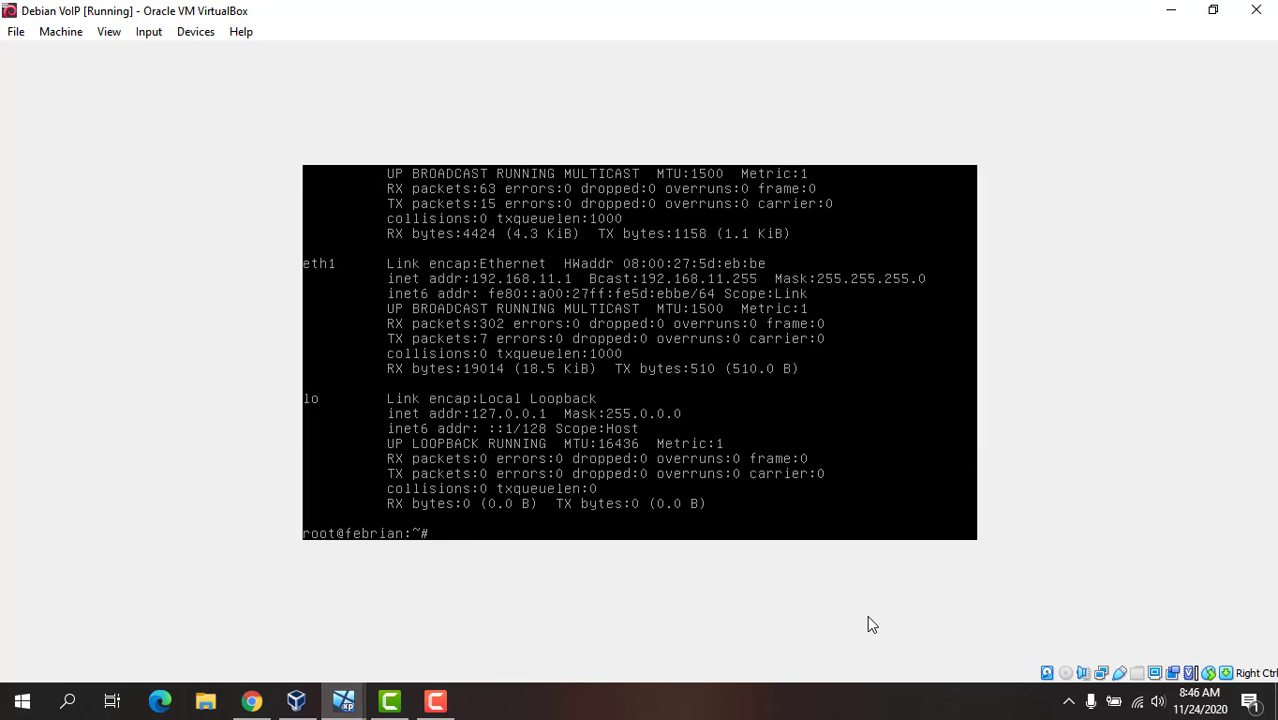
{"action": "key", "text": "shift+Page_Up"}
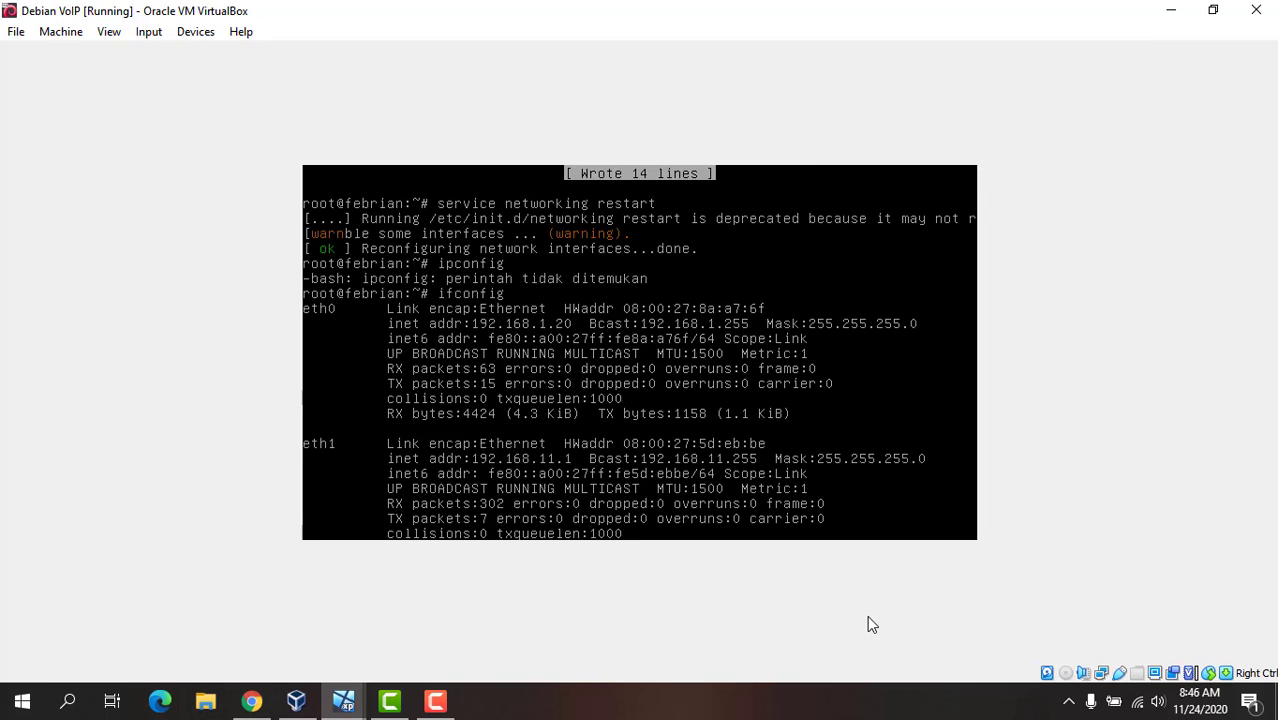
{"action": "key", "text": "shift+Page_Down"}
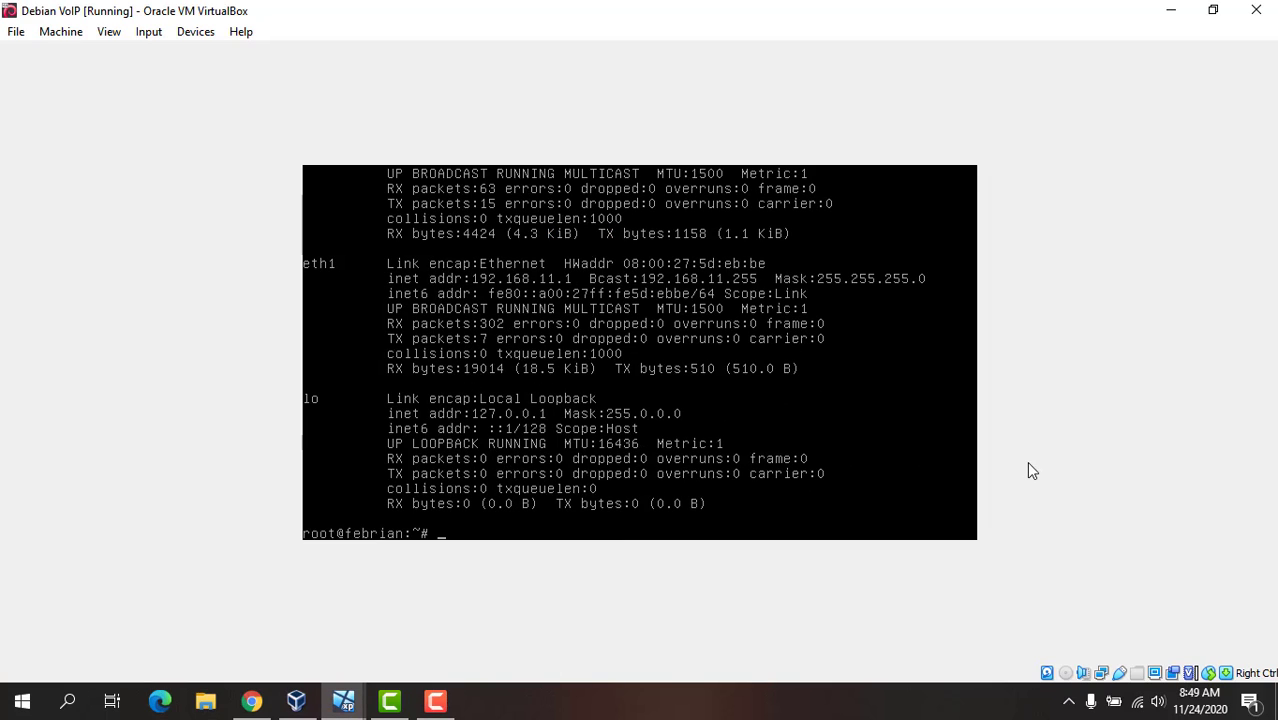
Step: Install the asterisk package with apt-get and agree to continue with the installation
{"action": "type", "text": "apt-get install asterisk"}
{"action": "key", "text": "Return"}
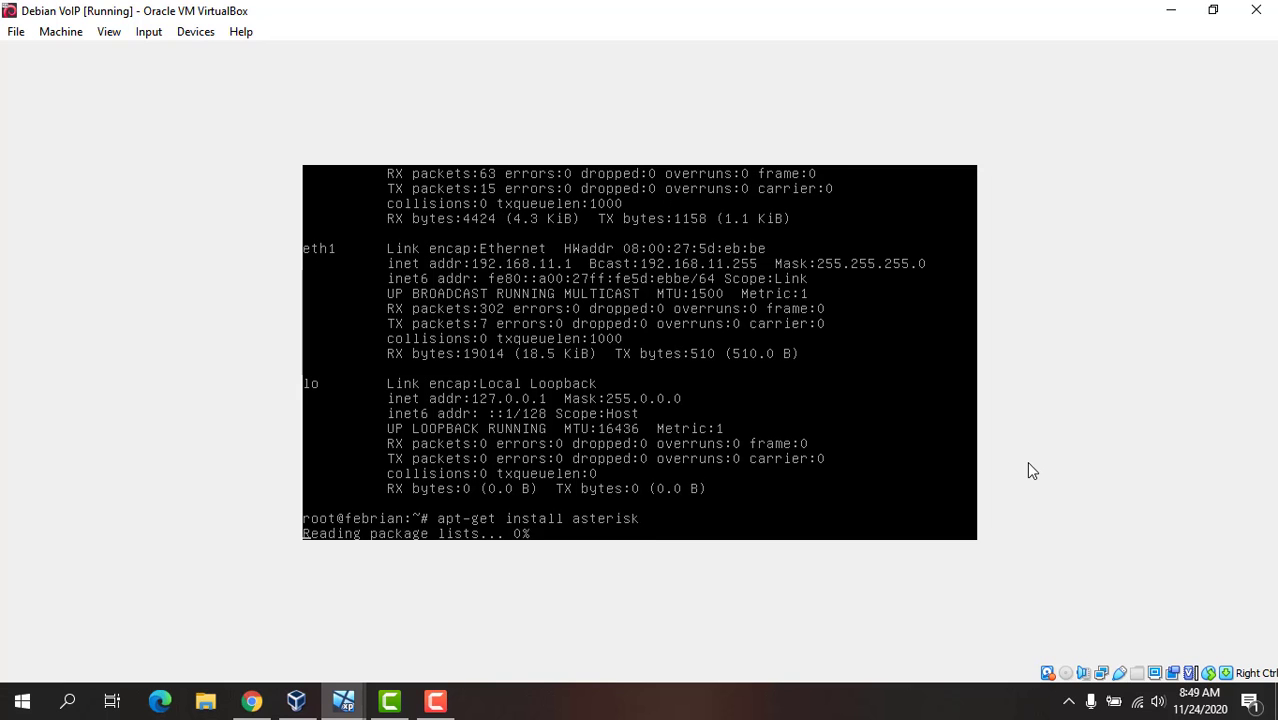
{"action": "type", "text": "y"}
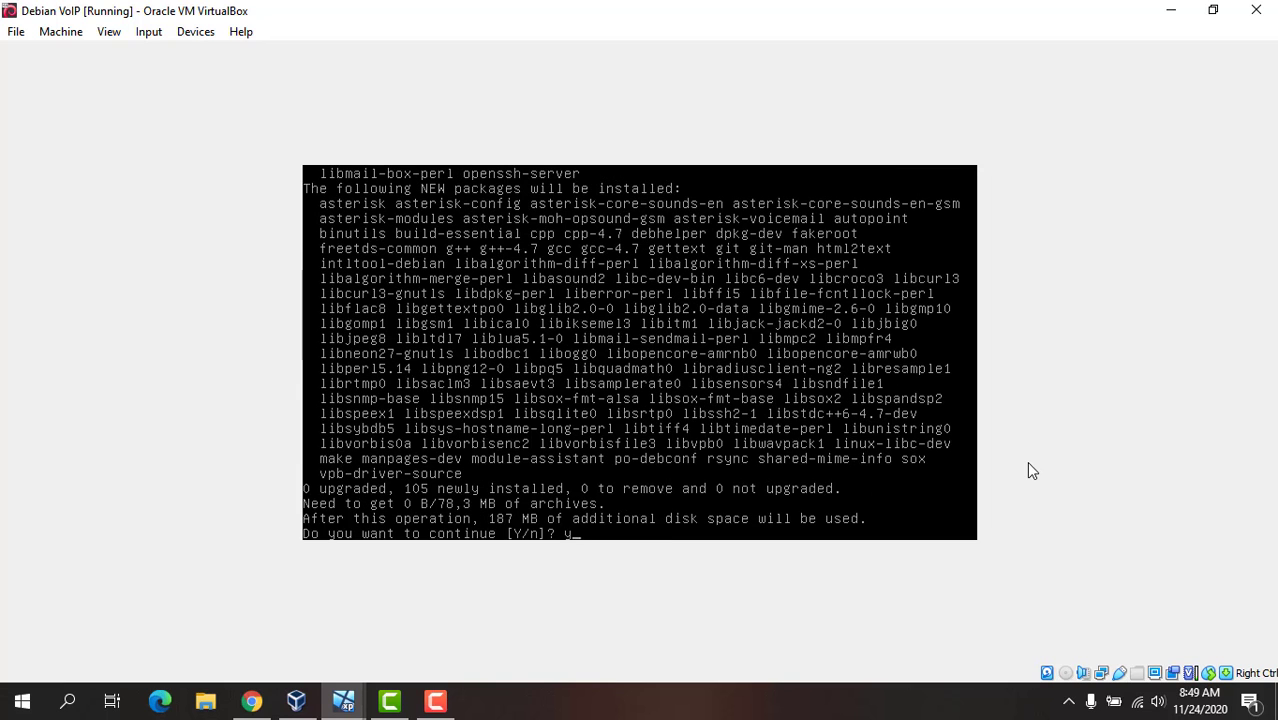
{"action": "key", "text": "Return"}
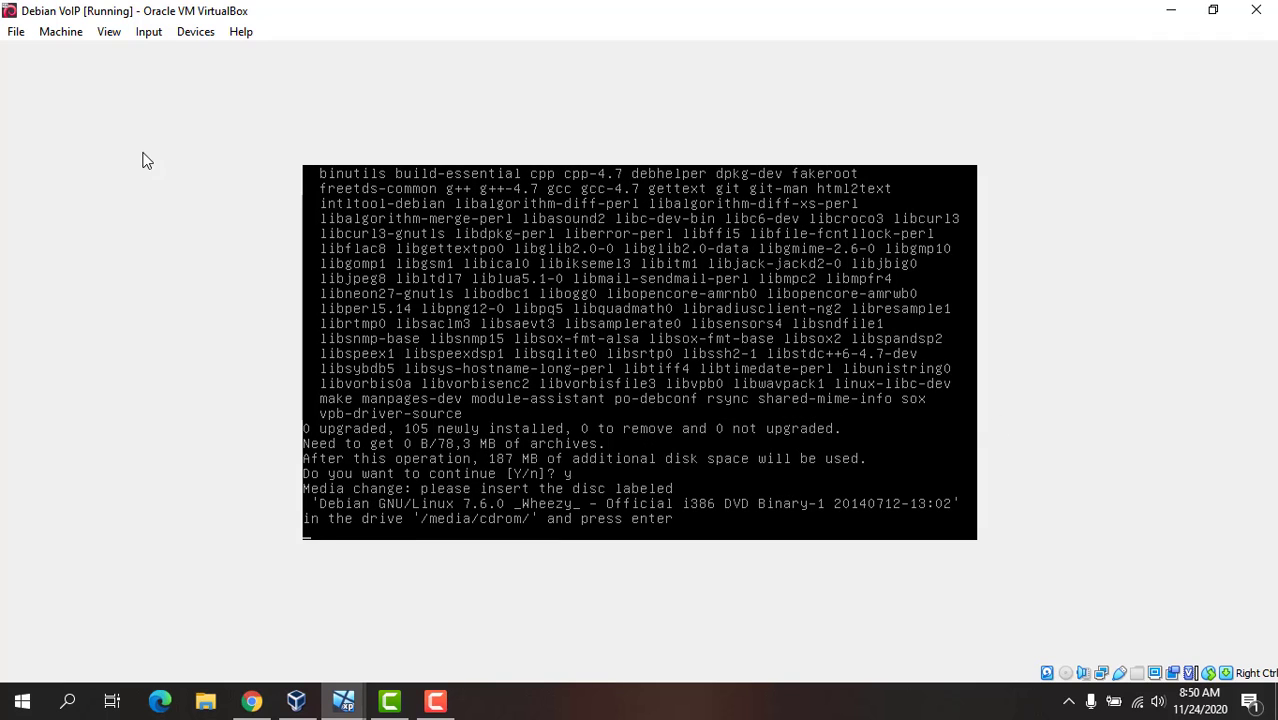
Step: Insert debian-7.6.0-i386-DVD-1.iso into the virtual optical drive and continue the installation
{"action": "left_click", "coordinate": [195, 31]}
{"action": "mouse_move", "coordinate": [357, 54]}
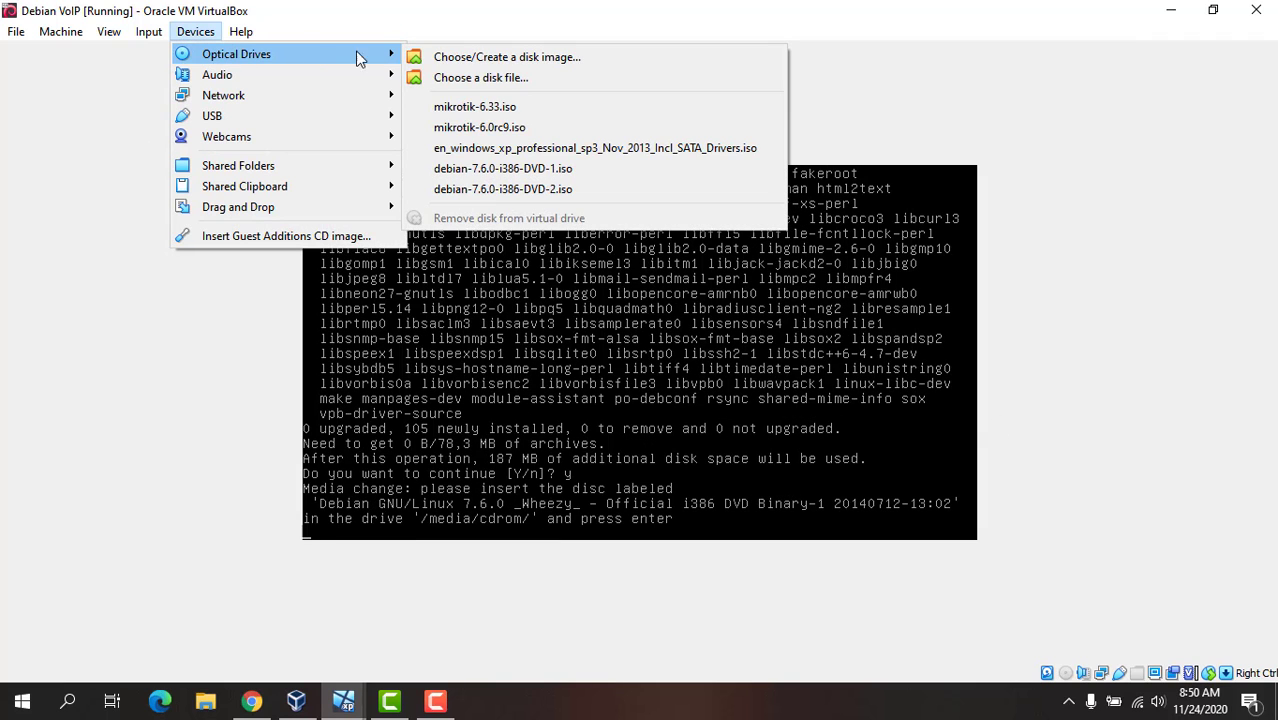
{"action": "left_click", "coordinate": [590, 172]}
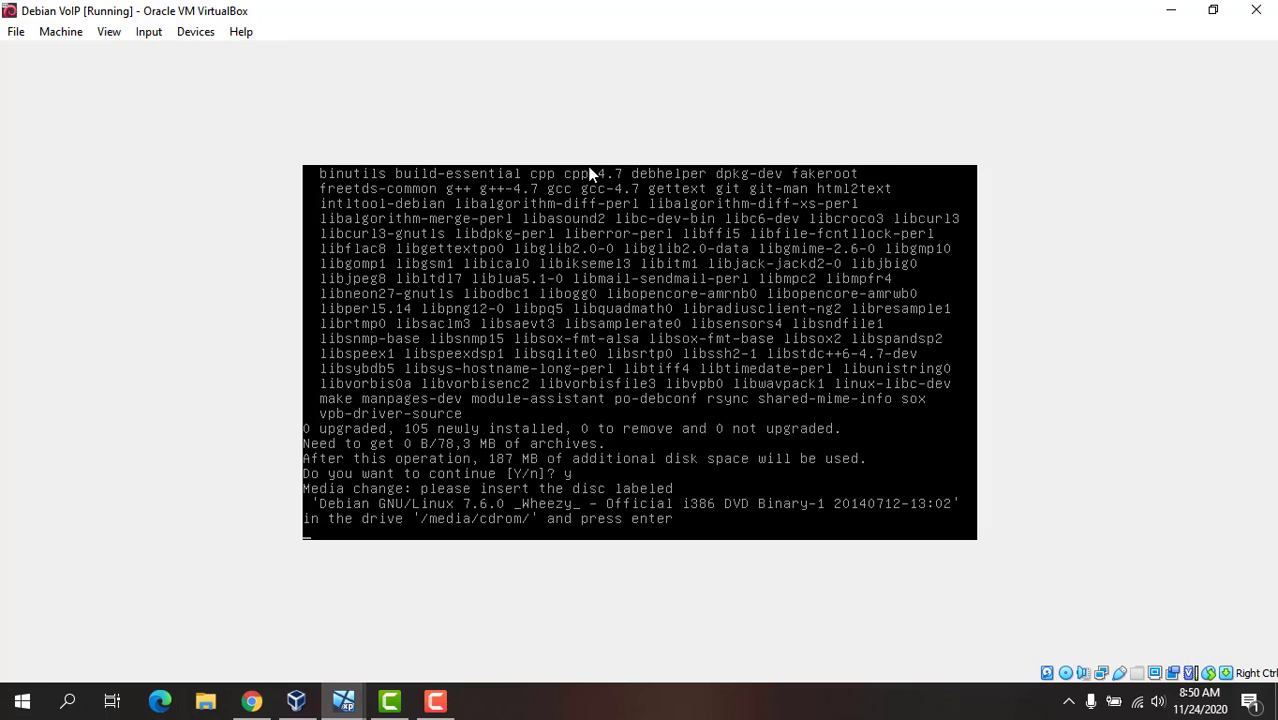
{"action": "key", "text": "Return"}
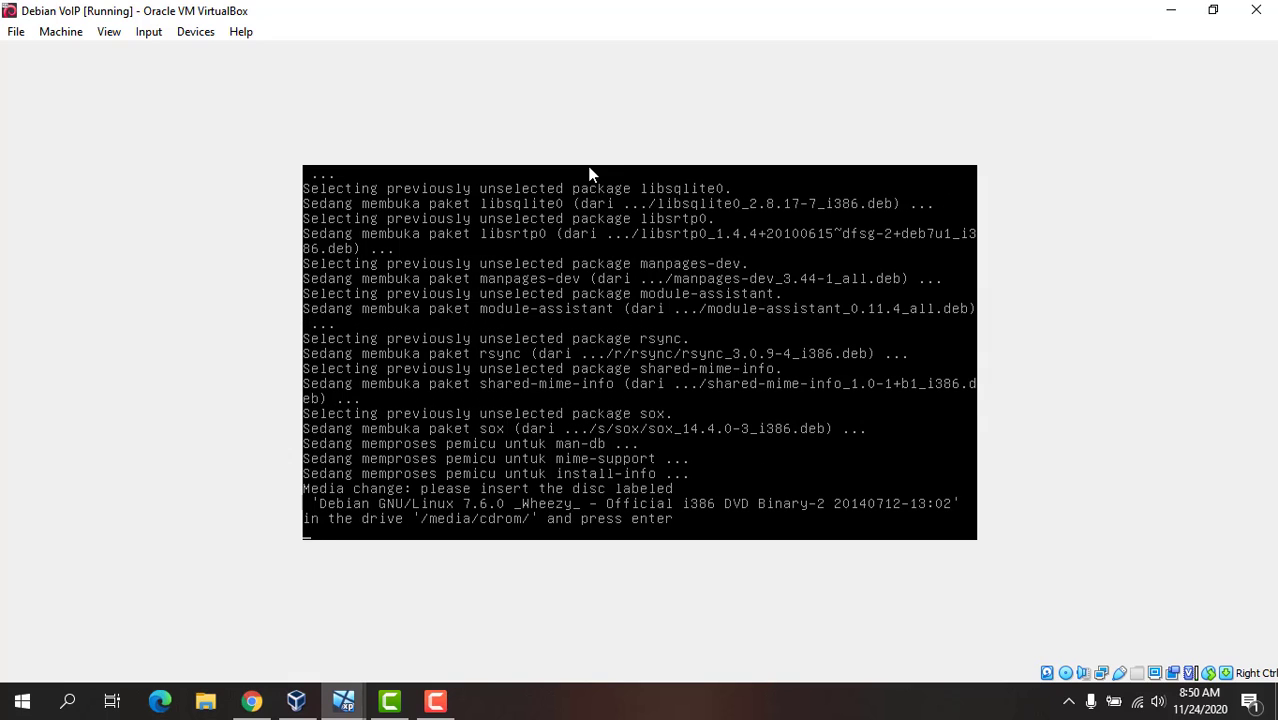
Step: Replace the disc with debian-7.6.0-i386-DVD-2.iso, forcing the unmount, and continue the installation
{"action": "left_click", "coordinate": [180, 33]}
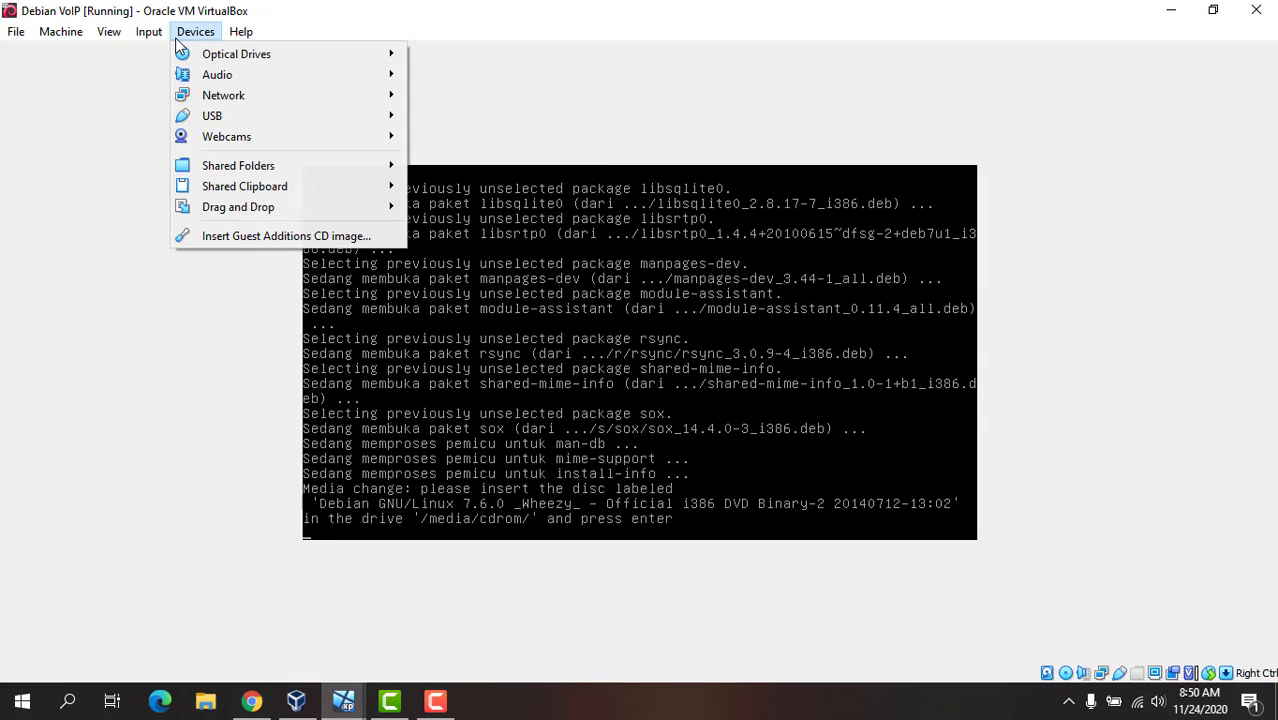
{"action": "mouse_move", "coordinate": [198, 53]}
{"action": "left_click", "coordinate": [509, 180]}
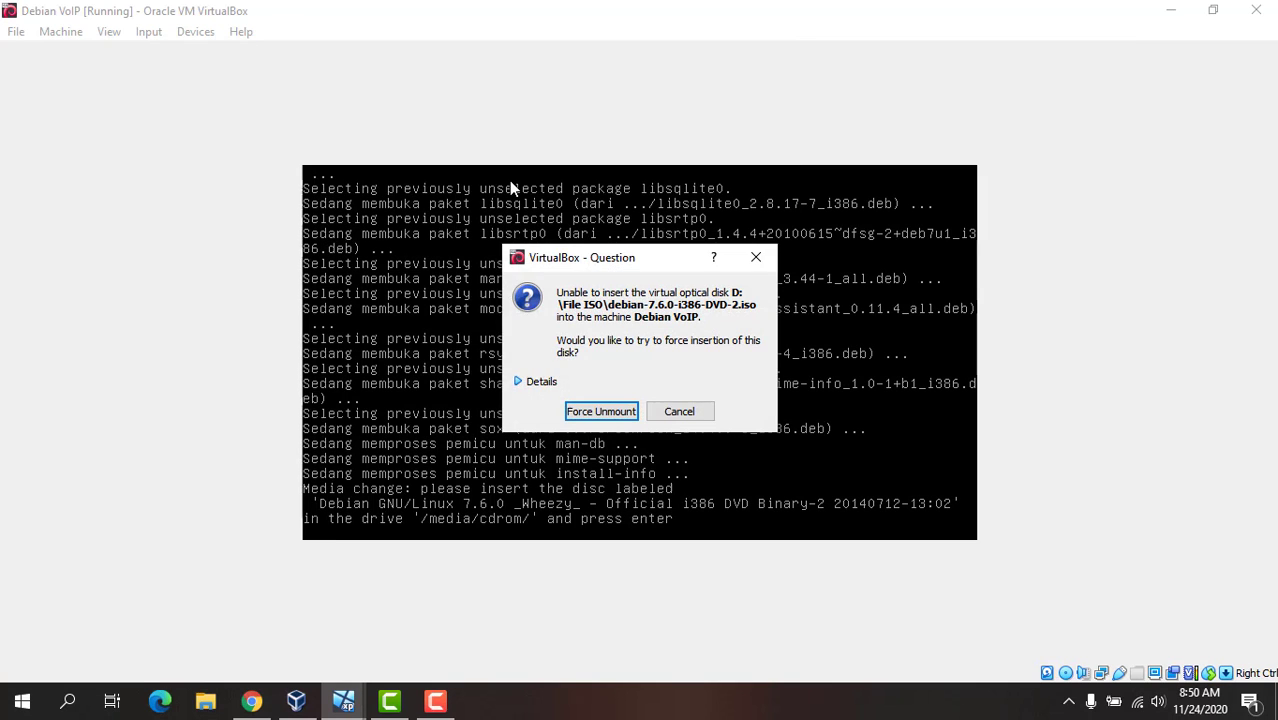
{"action": "key", "text": "Return"}
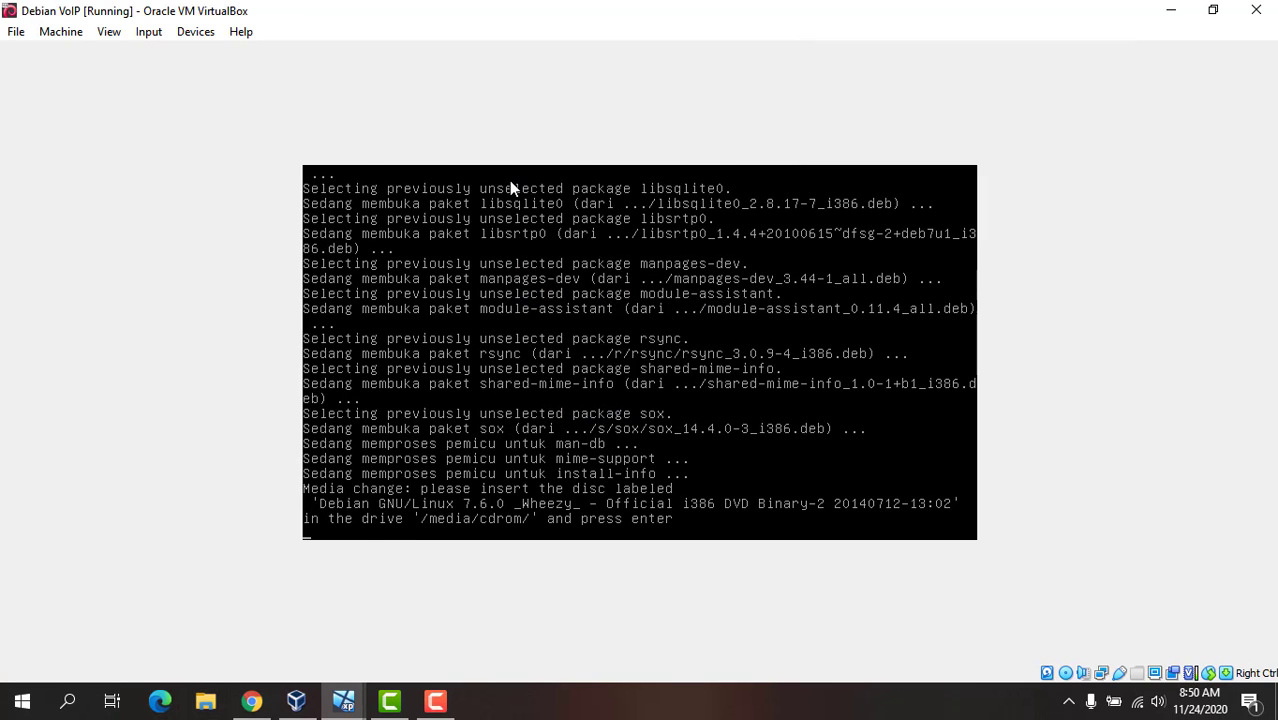
{"action": "key", "text": "Return"}
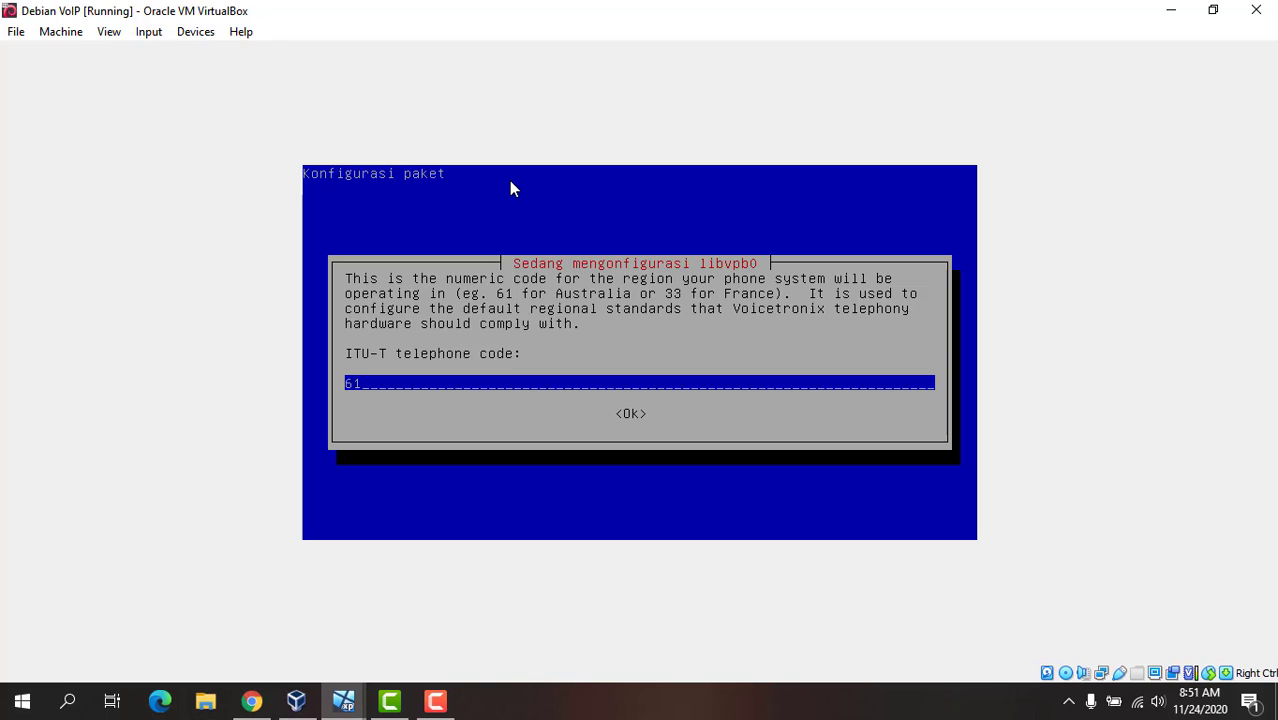
Step: Set the ITU-T telephone code for libvpb0 to 62 and accept it
{"action": "key", "text": "BackSpace"}
{"action": "key", "text": "BackSpace"}
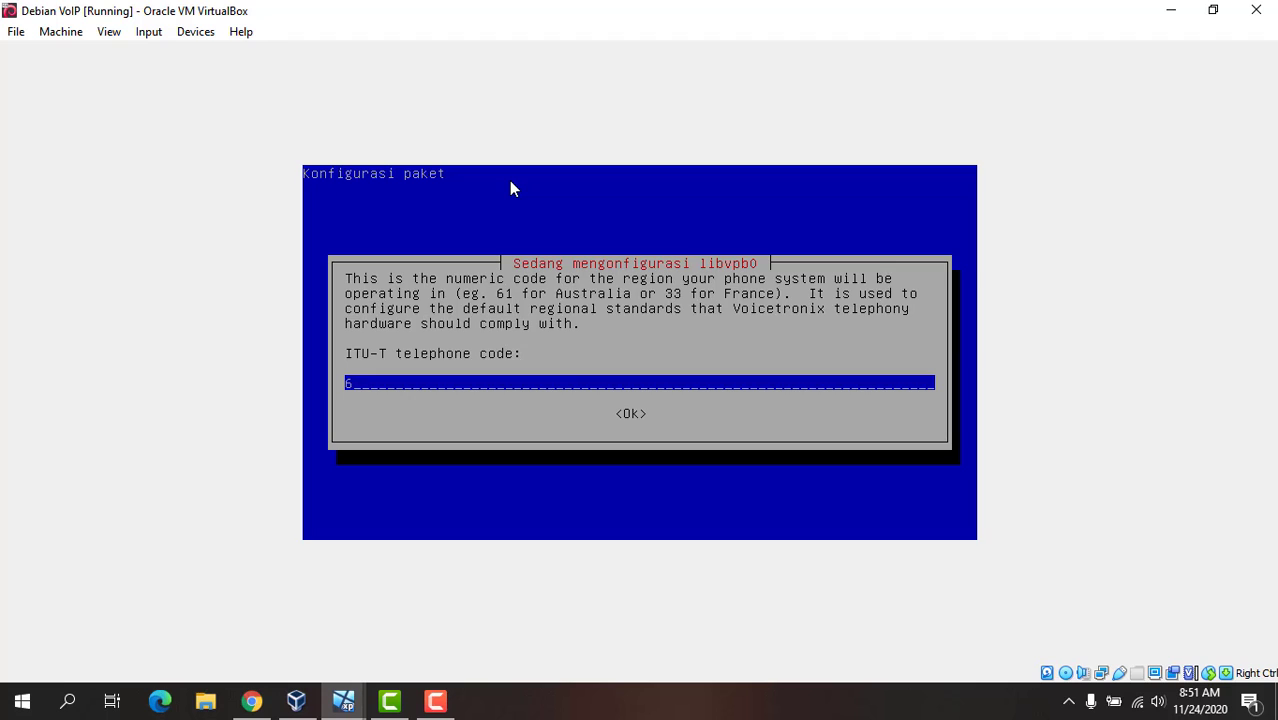
{"action": "type", "text": "62"}
{"action": "key", "text": "Return"}
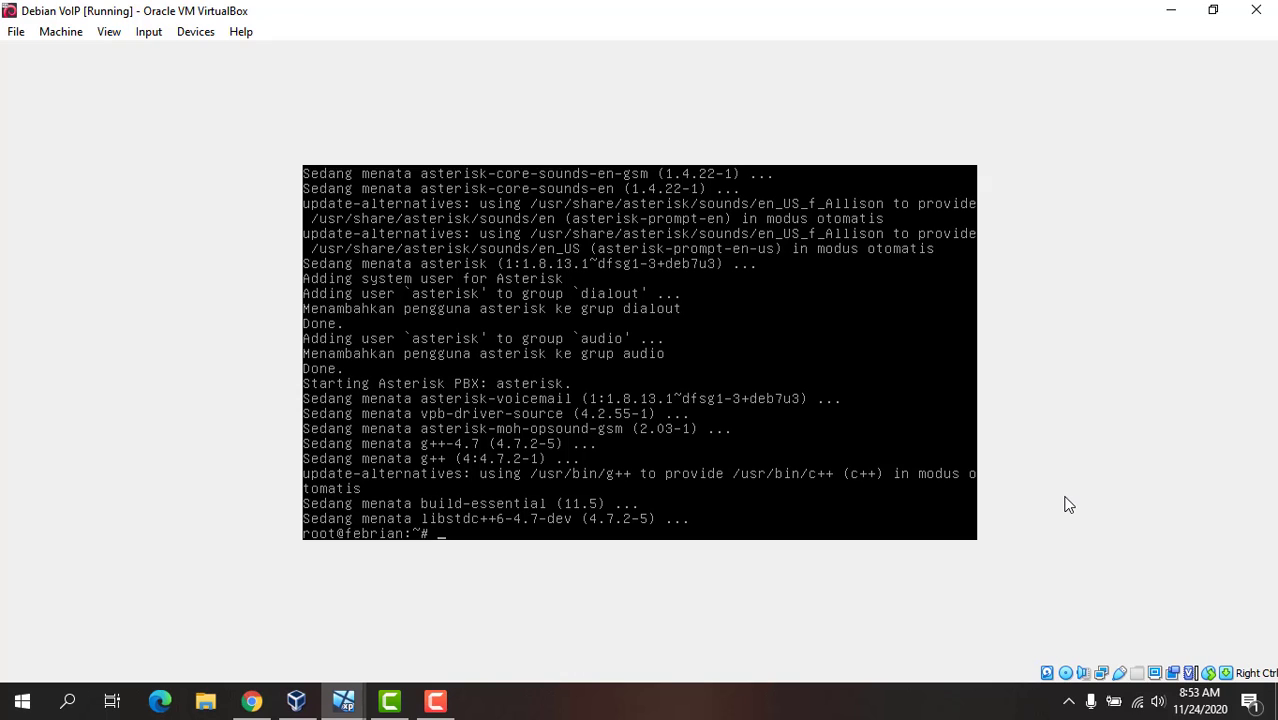
Step: Open /etc/asterisk/enum.conf in the nano editor
{"action": "type", "text": "nano /etc/asterisk"}
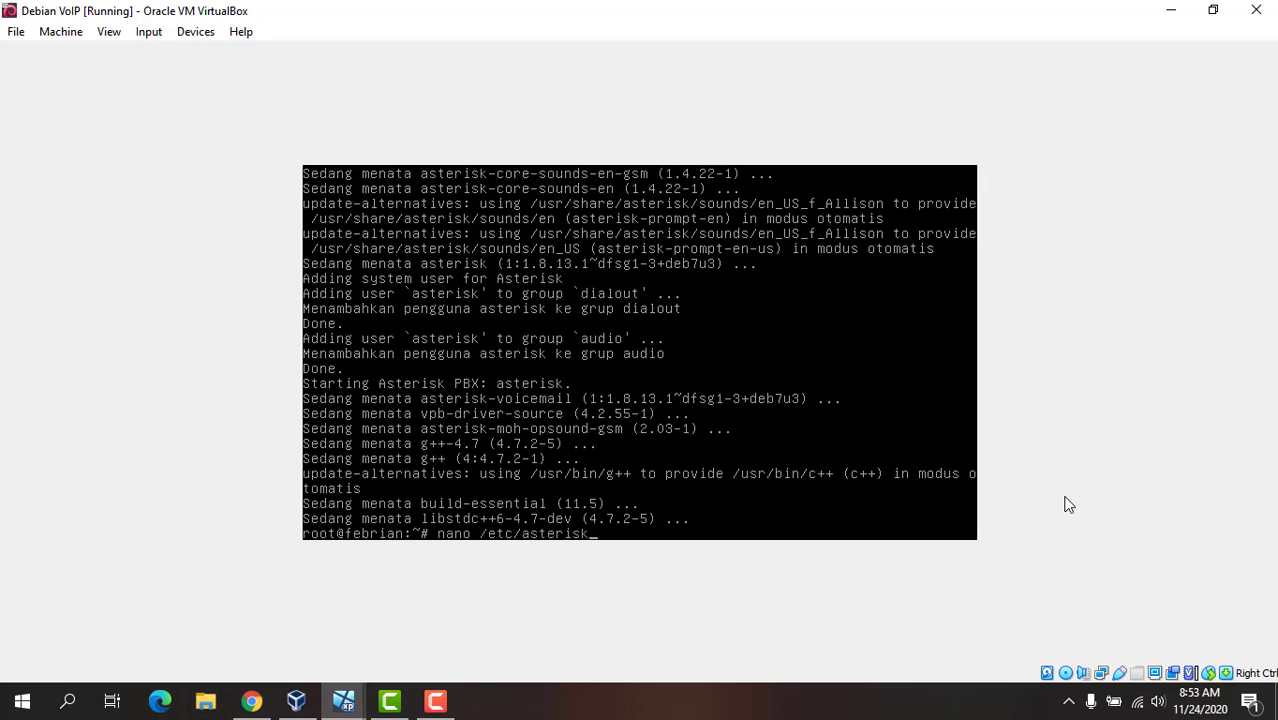
{"action": "type", "text": "/enum.conf"}
{"action": "key", "text": "Return"}
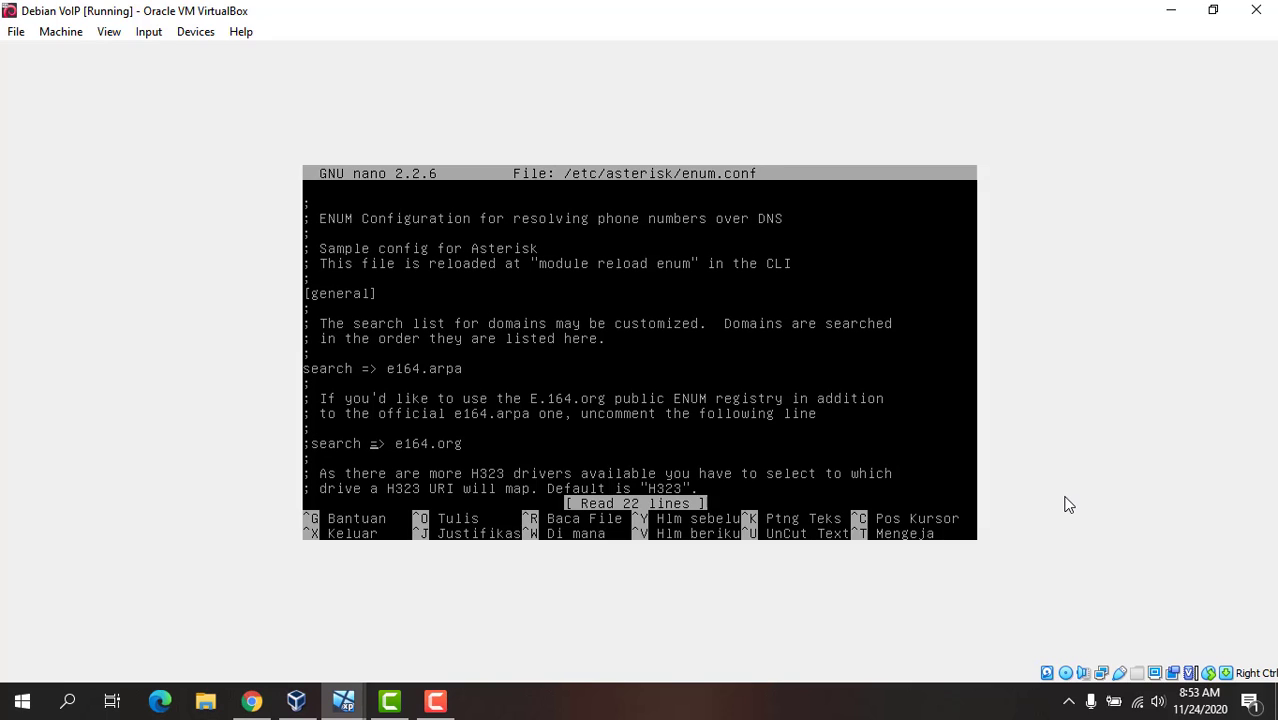
Step: Review the remaining search and h323driver settings in enum.conf and close the file without changes
{"action": "key", "text": "Down"}
{"action": "key", "text": "Down"}
{"action": "key", "text": "Down"}
{"action": "key", "text": "Down"}
{"action": "key", "text": "Down"}
{"action": "key", "text": "Down"}
{"action": "key", "text": "Down"}
{"action": "key", "text": "Down"}
{"action": "key", "text": "Down"}
{"action": "key", "text": "Down"}
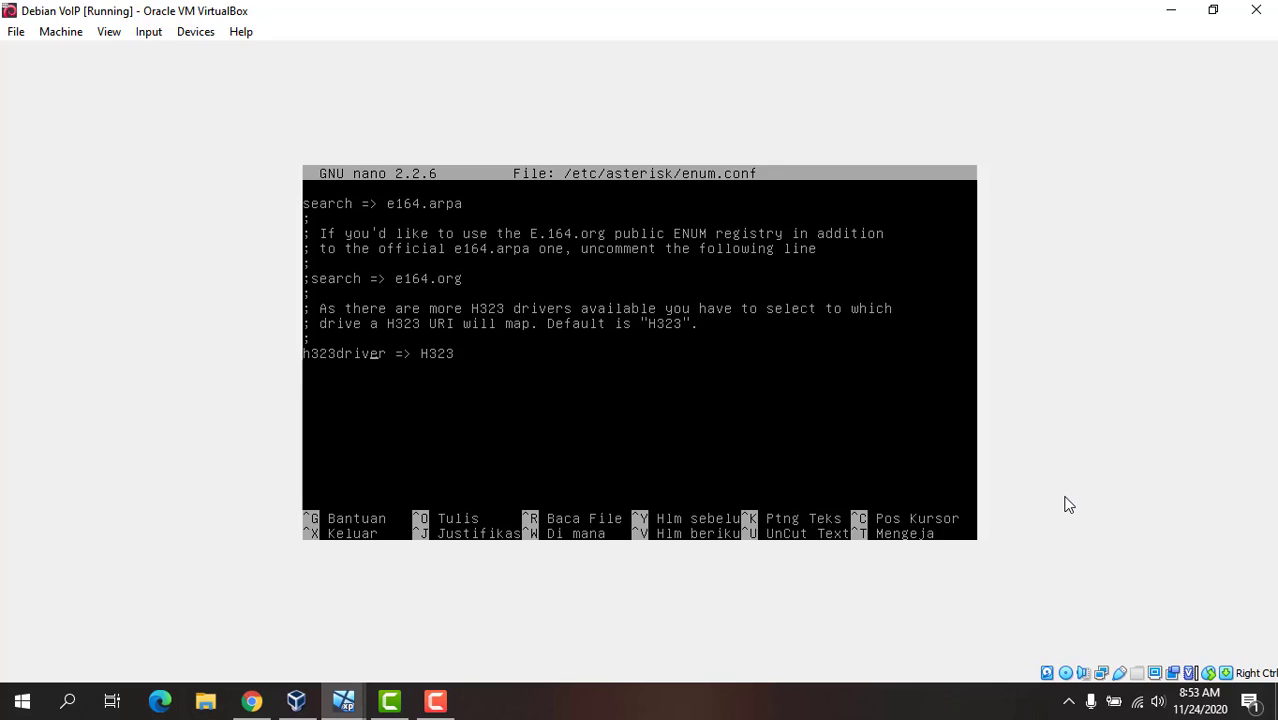
{"action": "key", "text": "ctrl+x"}
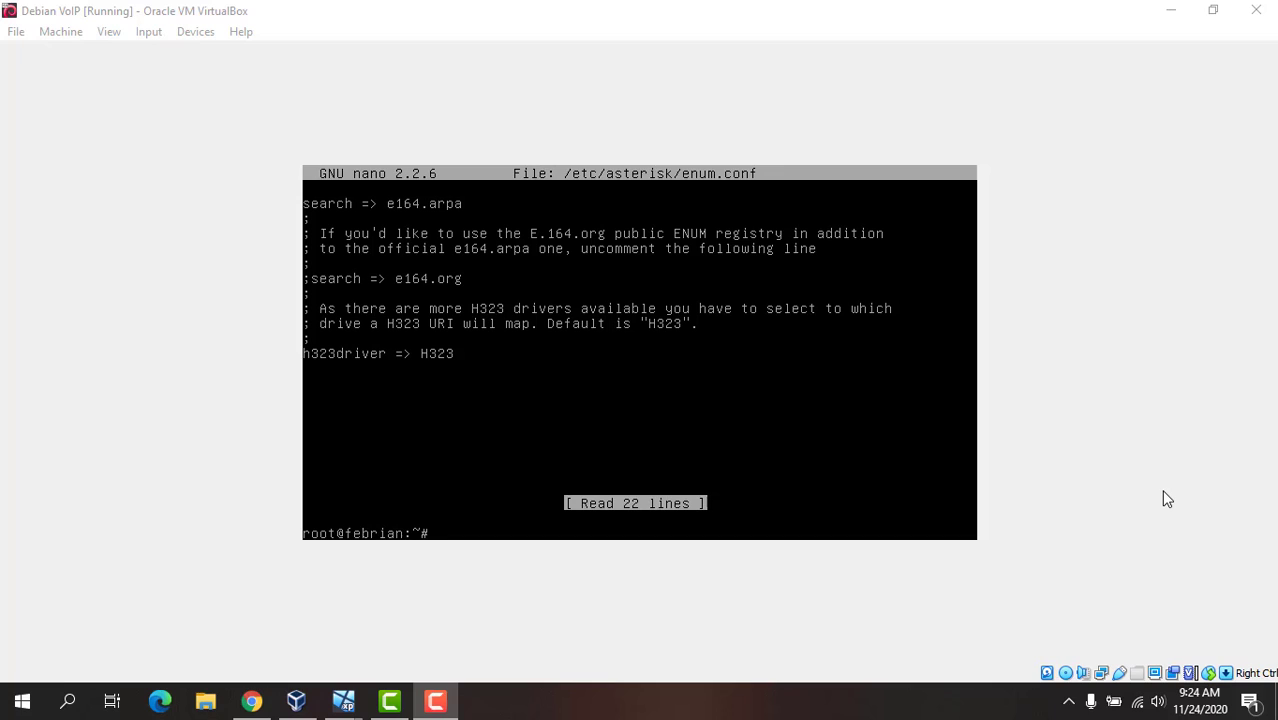
Step: Open /etc/asterisk/sip.conf in the nano editor
{"action": "left_click", "coordinate": [1167, 498]}
{"action": "type", "text": "na"}
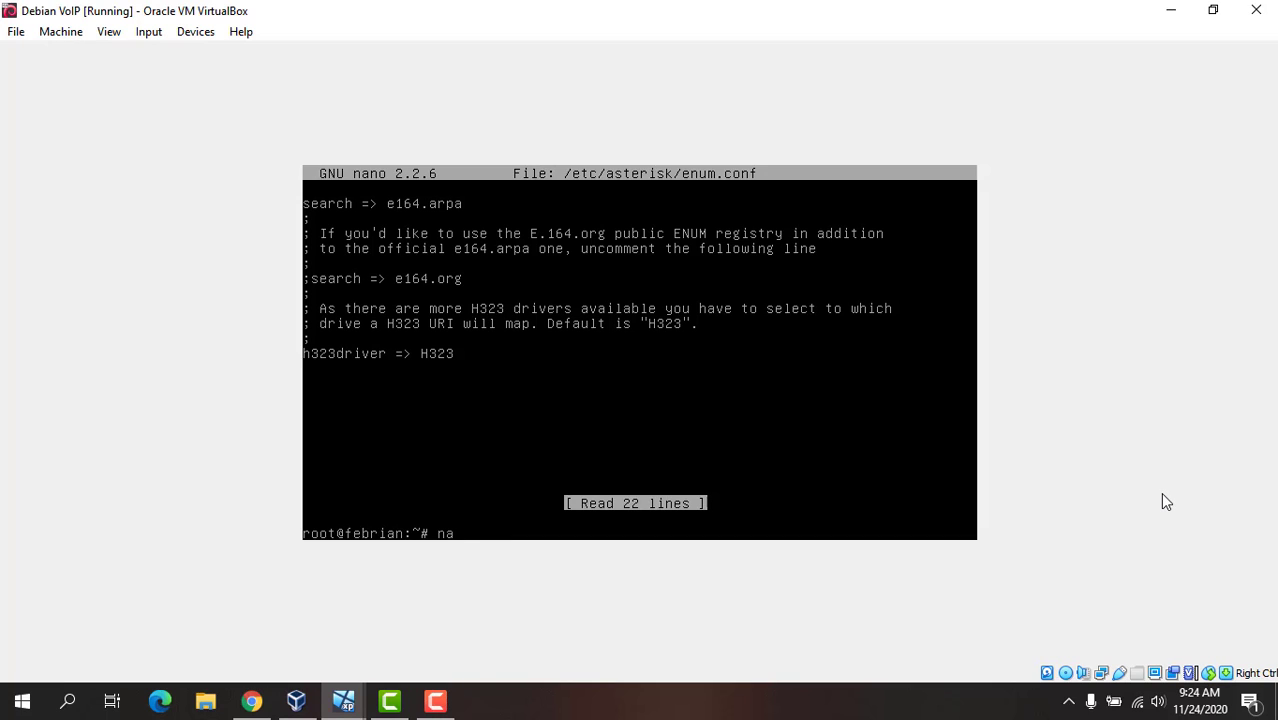
{"action": "type", "text": "no /etc/asterisk/sip.conf"}
{"action": "key", "text": "Return"}
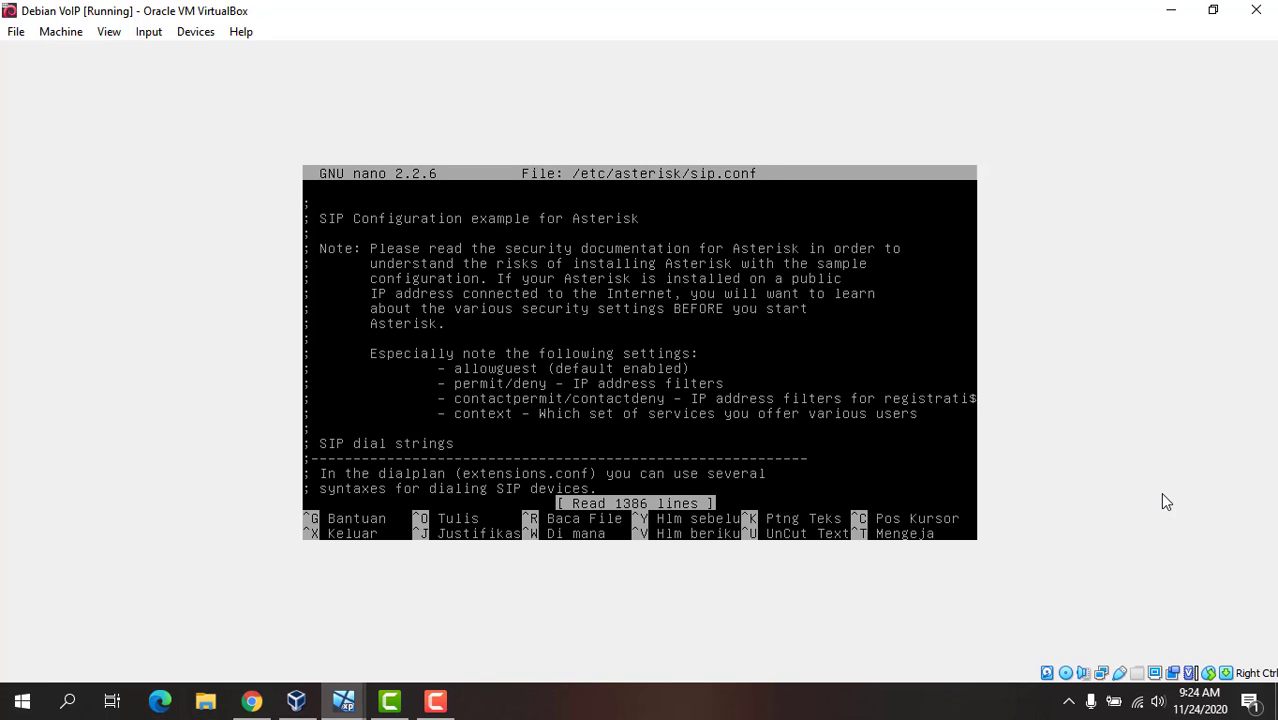
Step: Add a [general] section header at the end of sip.conf
{"action": "key", "text": "Page_Down"}
{"action": "key", "text": "Page_Down"}
{"action": "key", "text": "Page_Down"}
{"action": "key", "text": "Page_Down"}
{"action": "key", "text": "Page_Down"}
{"action": "key", "text": "Page_Down"}
{"action": "key", "text": "Page_Down"}
{"action": "key", "text": "Page_Down"}
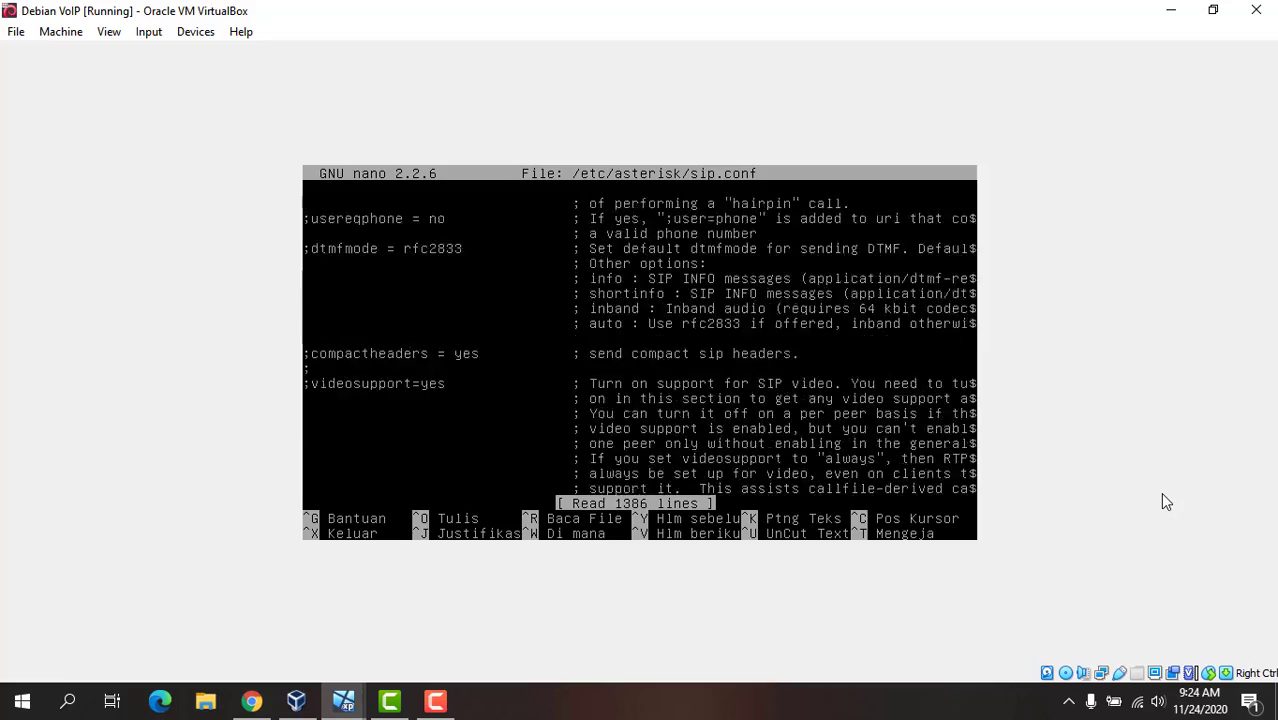
{"action": "key", "text": "Page_Down"}
{"action": "key", "text": "Page_Down"}
{"action": "key", "text": "Page_Down"}
{"action": "key", "text": "Page_Down"}
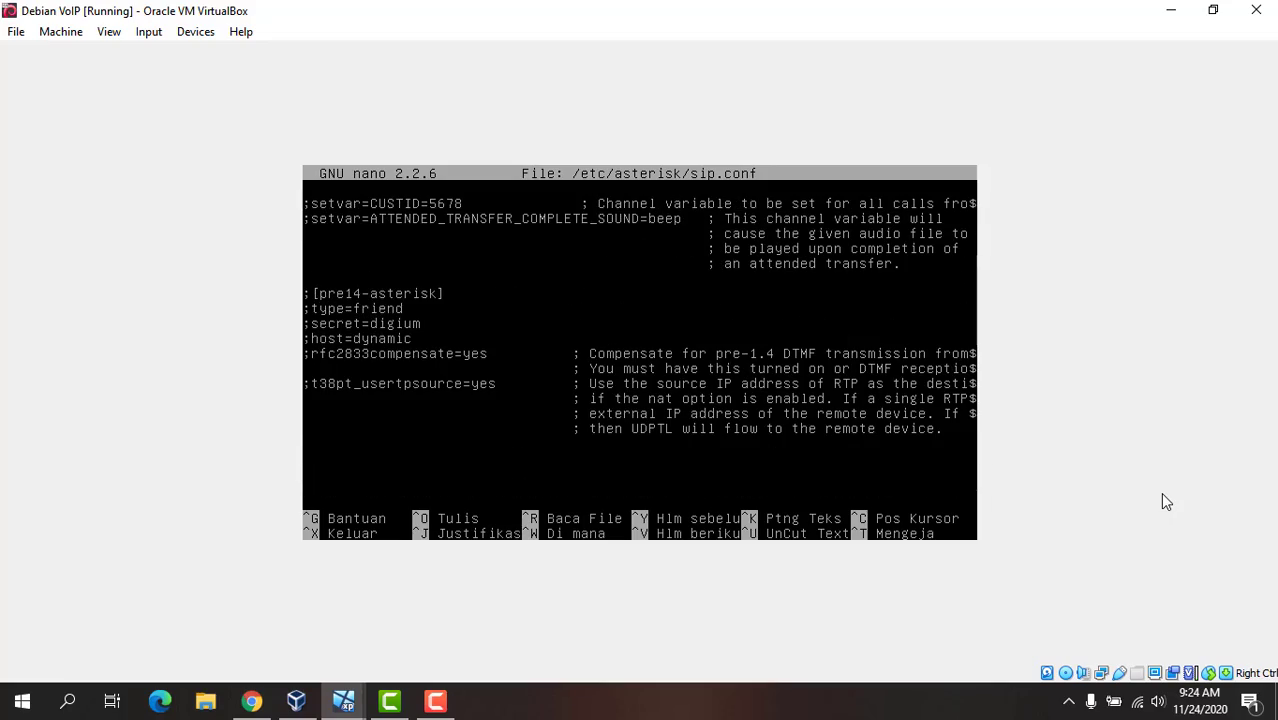
{"action": "type", "text": "[]"}
{"action": "type", "text": "genera"}
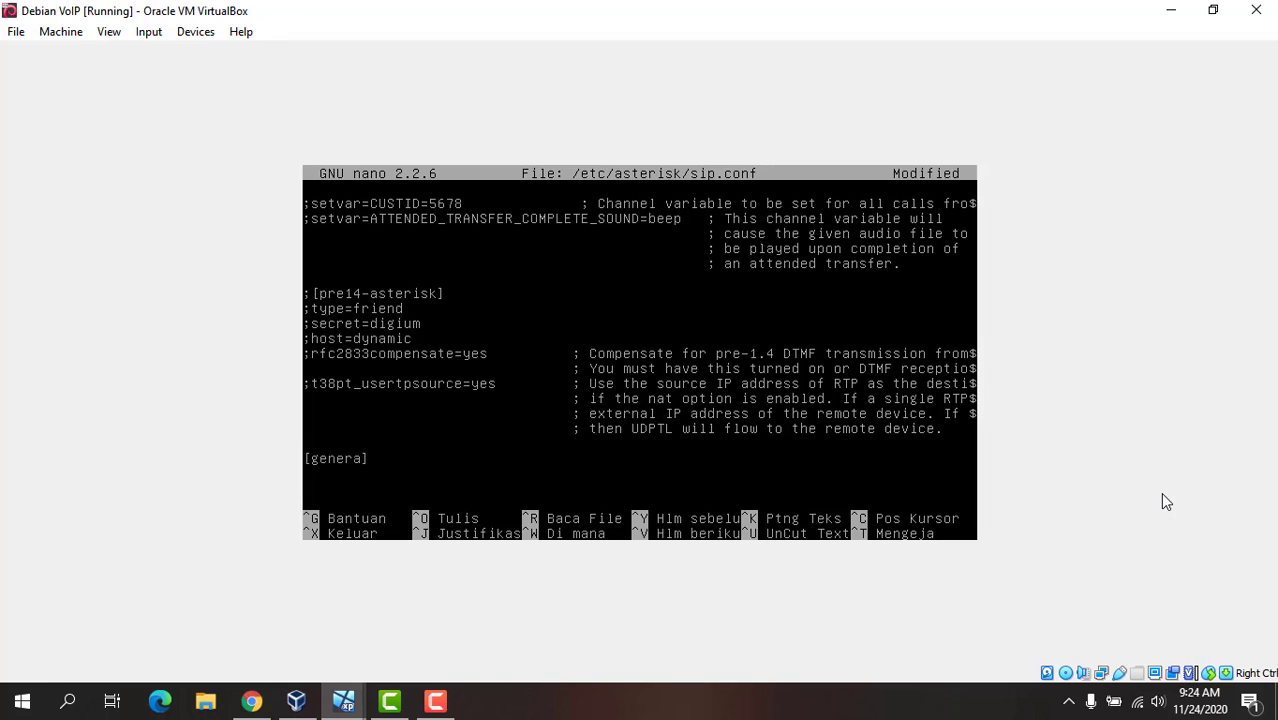
{"action": "type", "text": "l"}
{"action": "key", "text": "Down"}
Step: Fill the [general] section with the lines context=tkj, port=5060 and binaddr=0.0.0.0
{"action": "type", "text": "context=tkj"}
{"action": "key", "text": "Return"}
{"action": "type", "text": "port="}
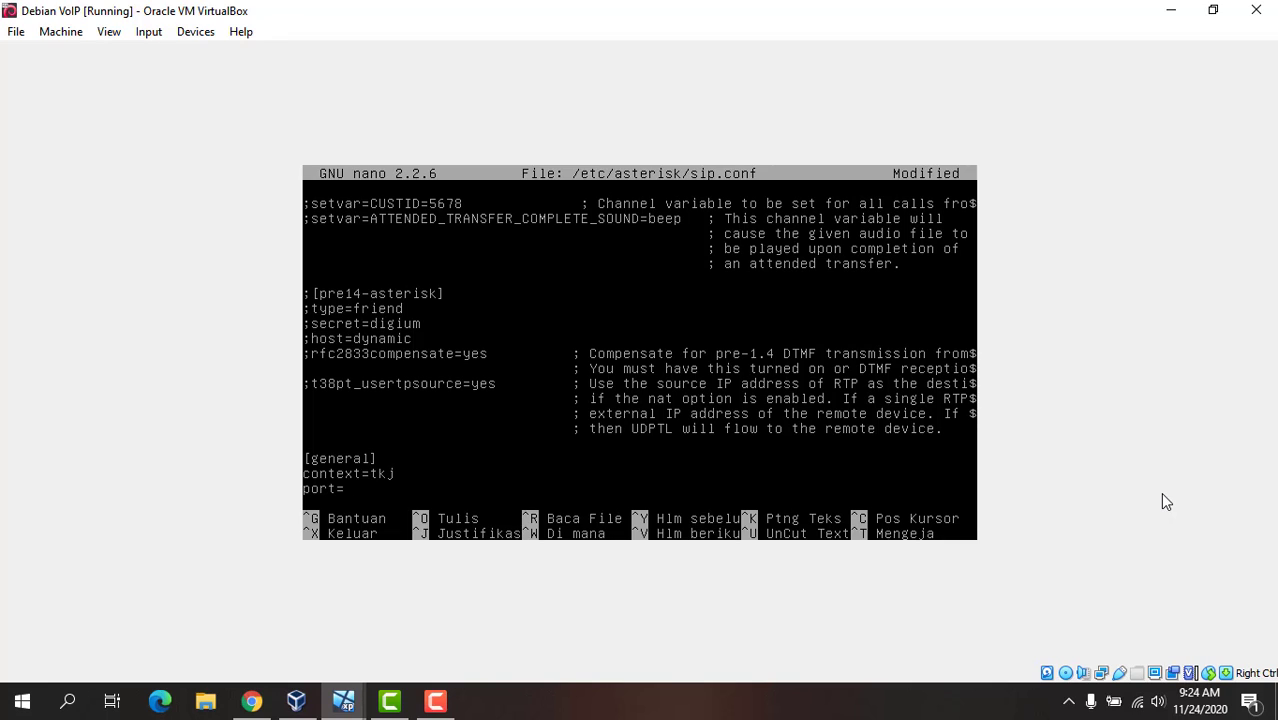
{"action": "type", "text": "5060"}
{"action": "key", "text": "Return"}
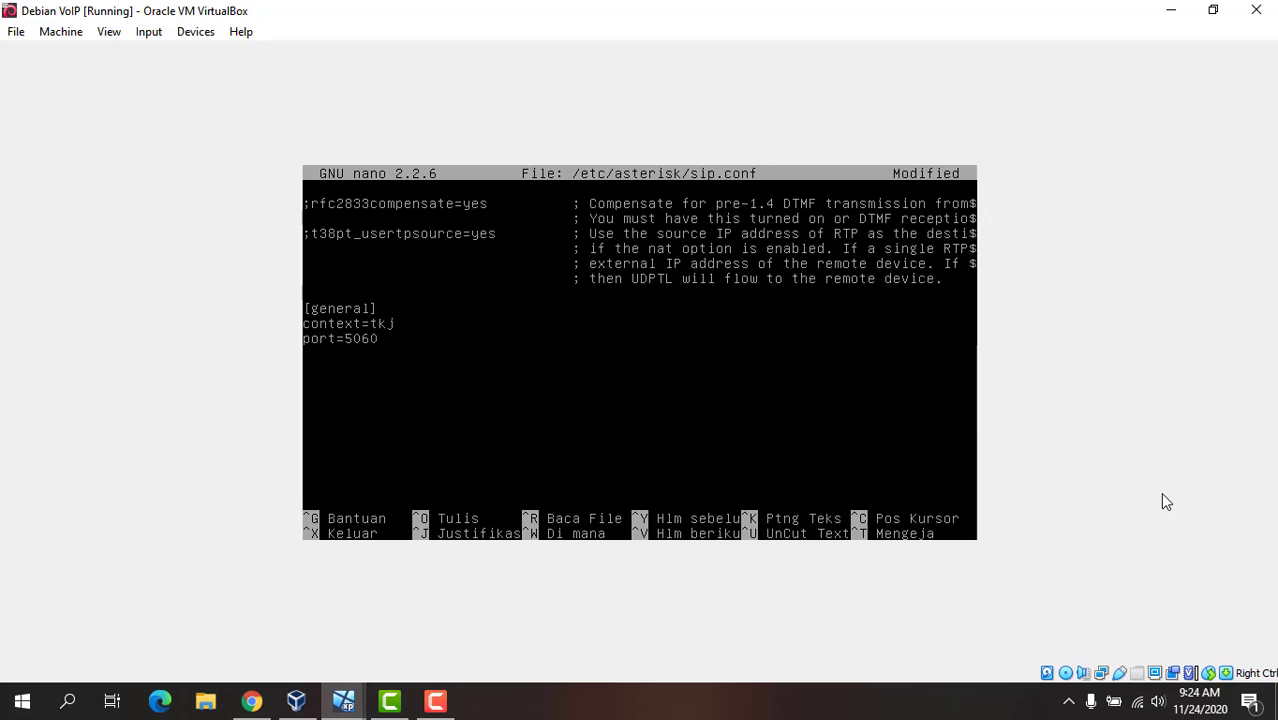
{"action": "type", "text": "binaddr=0.0.0.0"}
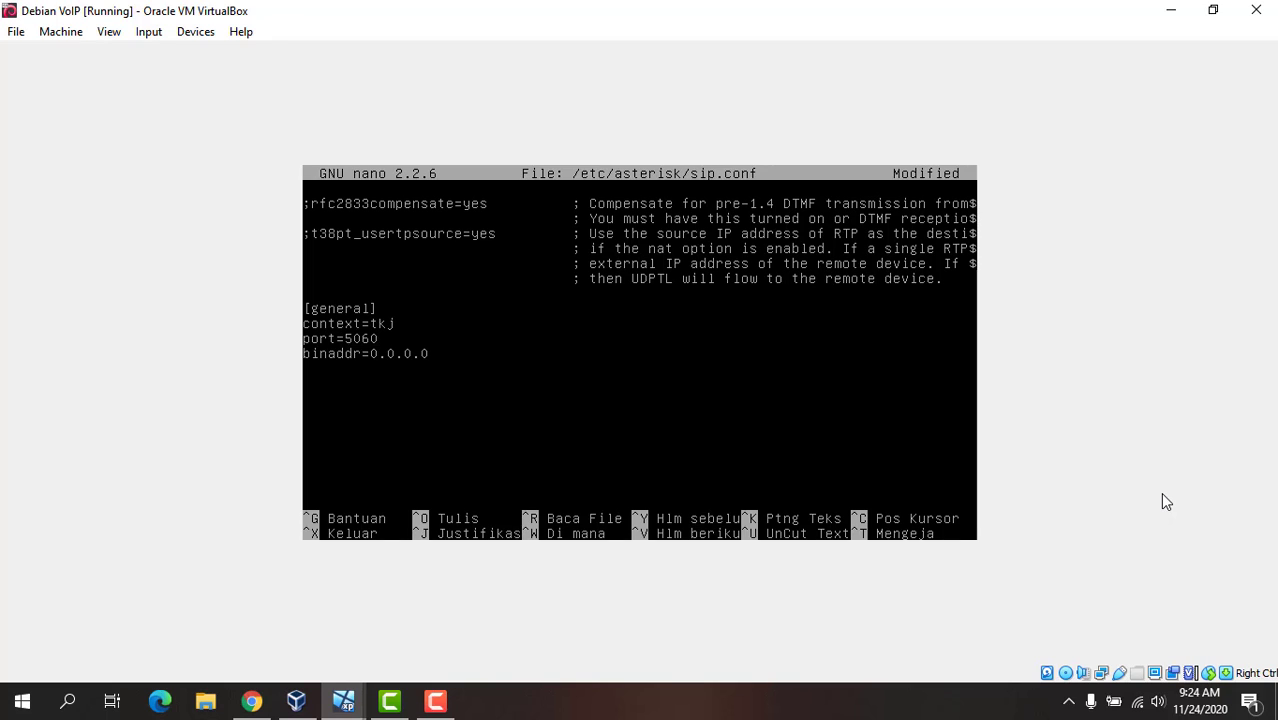
Step: Add a [1001] section below [general] with the line context=tkj
{"action": "key", "text": "Return"}
{"action": "type", "text": "[]"}
{"action": "type", "text": "1001"}
{"action": "type", "text": "cont"}
{"action": "type", "text": "ext="}
{"action": "type", "text": "tkj"}
{"action": "key", "text": "Return"}
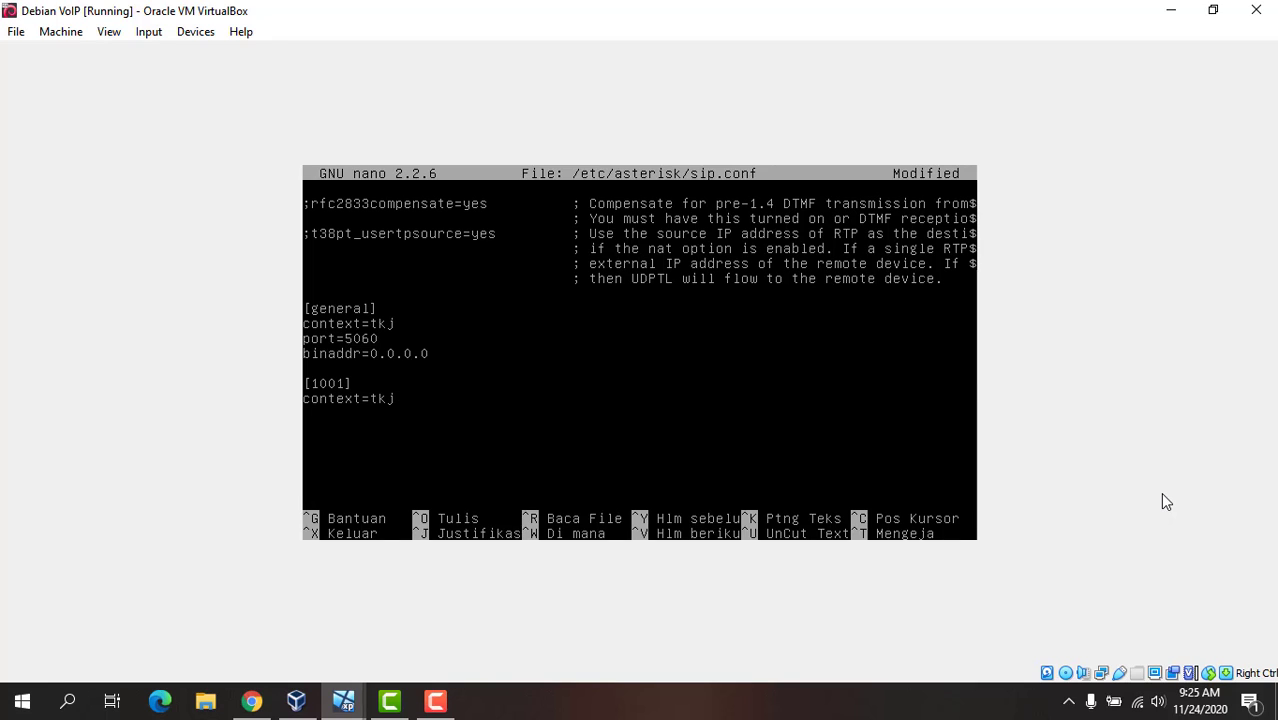
Step: Add type=friend and a username line with the first client's name to the [1001] section
{"action": "type", "text": "type=friend"}
{"action": "key", "text": "BackSpace"}
{"action": "key", "text": "BackSpace"}
{"action": "key", "text": "BackSpace"}
{"action": "type", "text": "end"}
{"action": "key", "text": "Return"}
{"action": "type", "text": "username="}
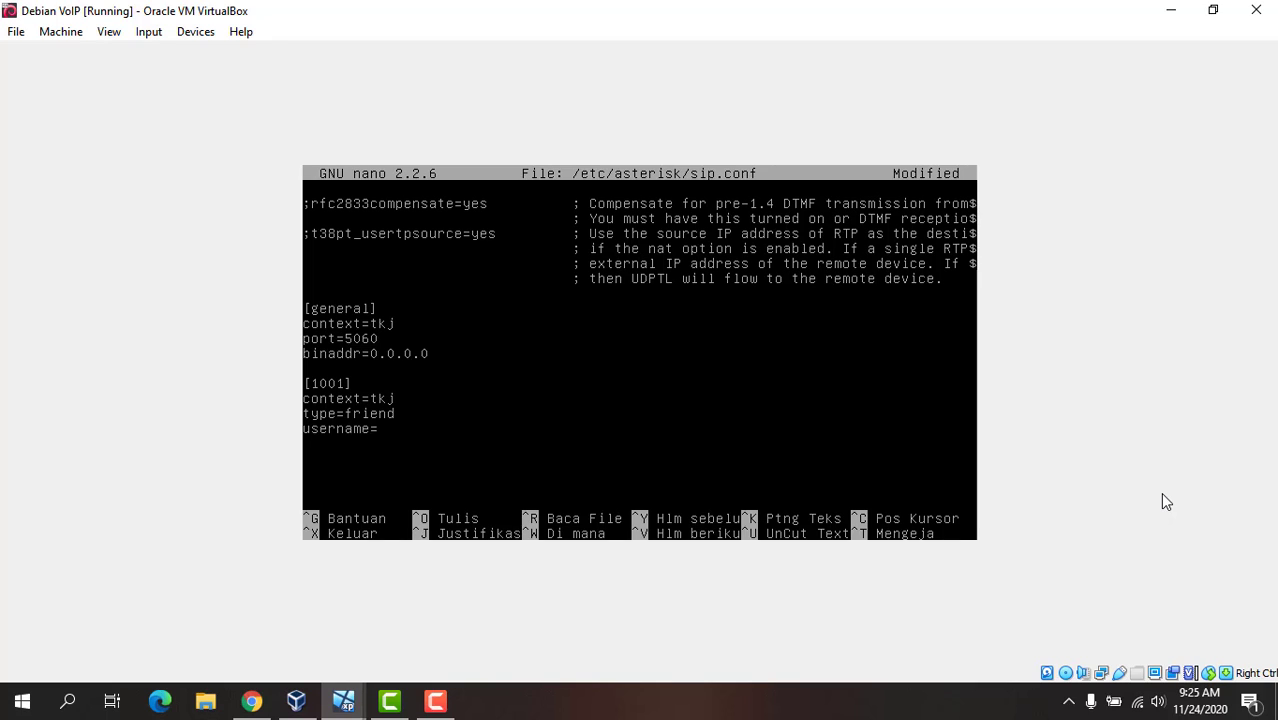
{"action": "type", "text": "daffa"}
{"action": "key", "text": "Return"}
Step: Complete the [1001] section with a secret line holding the account password and host=dynamic
{"action": "type", "text": "secret=123"}
{"action": "key", "text": "Return"}
{"action": "type", "text": "host"}
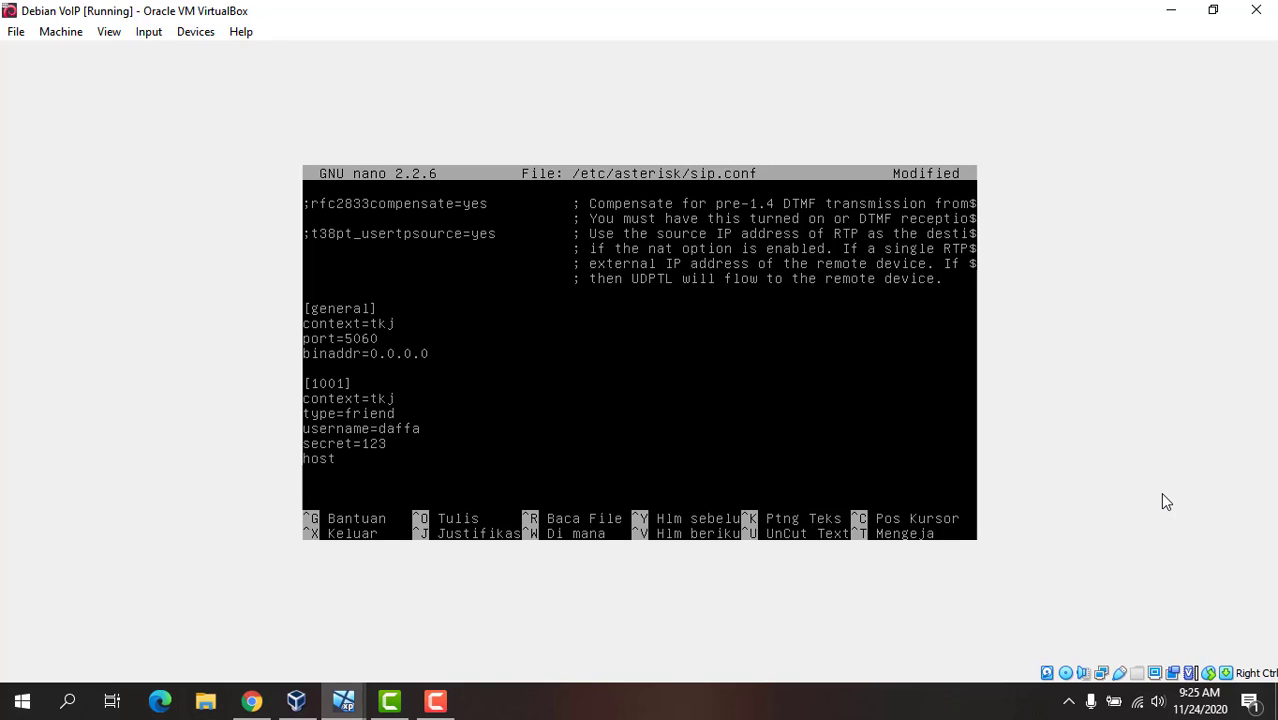
{"action": "type", "text": "=dynamic"}
{"action": "key", "text": "Return"}
Step: Add a [1002] section below [1001] with the line context=tkj
{"action": "type", "text": "[]"}
{"action": "type", "text": "100"}
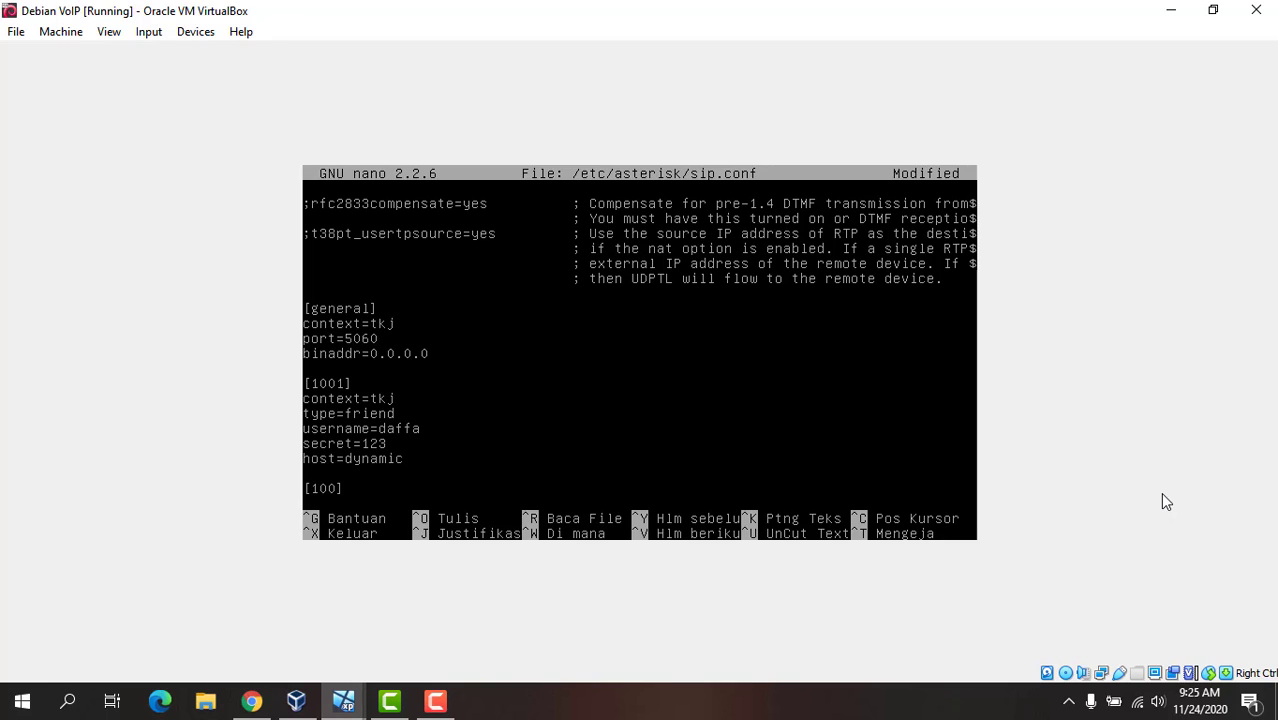
{"action": "type", "text": "2"}
{"action": "key", "text": "Right"}
{"action": "key", "text": "Return"}
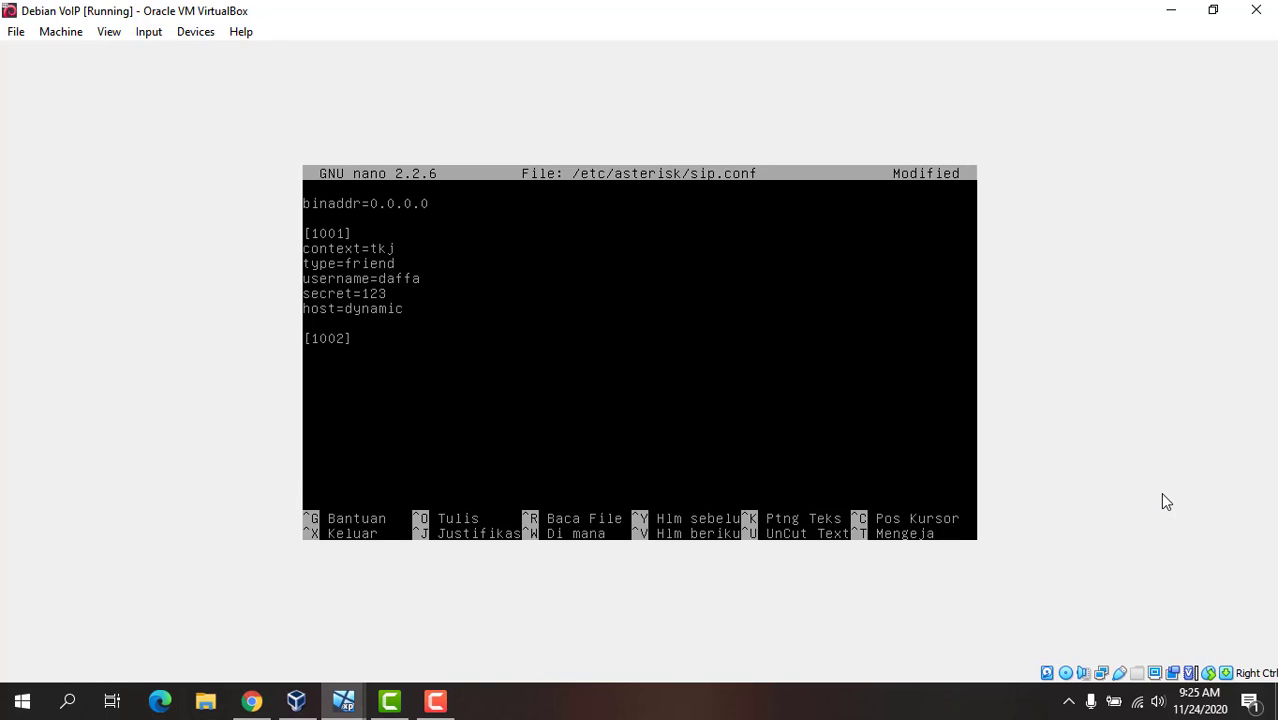
{"action": "type", "text": "context=tkj"}
{"action": "key", "text": "Return"}
Step: Add type=friend and a username line with the second client's name to the [1002] section
{"action": "type", "text": "type="}
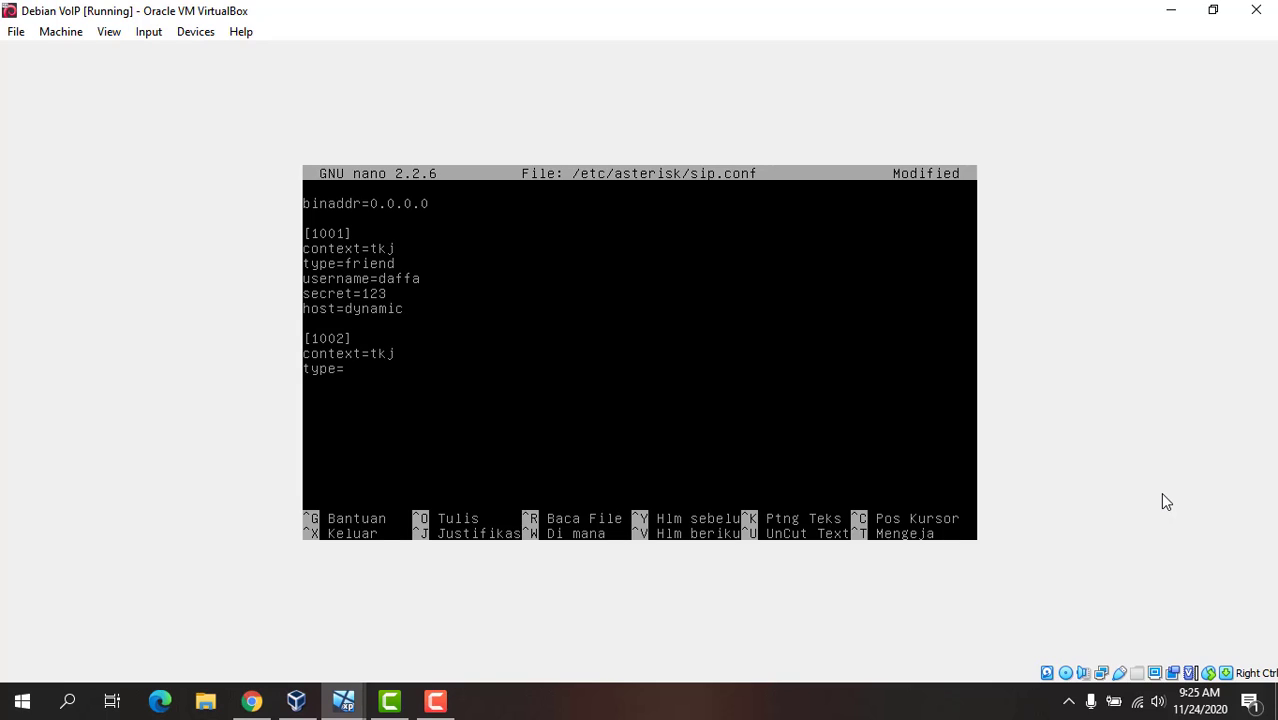
{"action": "type", "text": "friend"}
{"action": "key", "text": "Return"}
{"action": "type", "text": "username=febrian"}
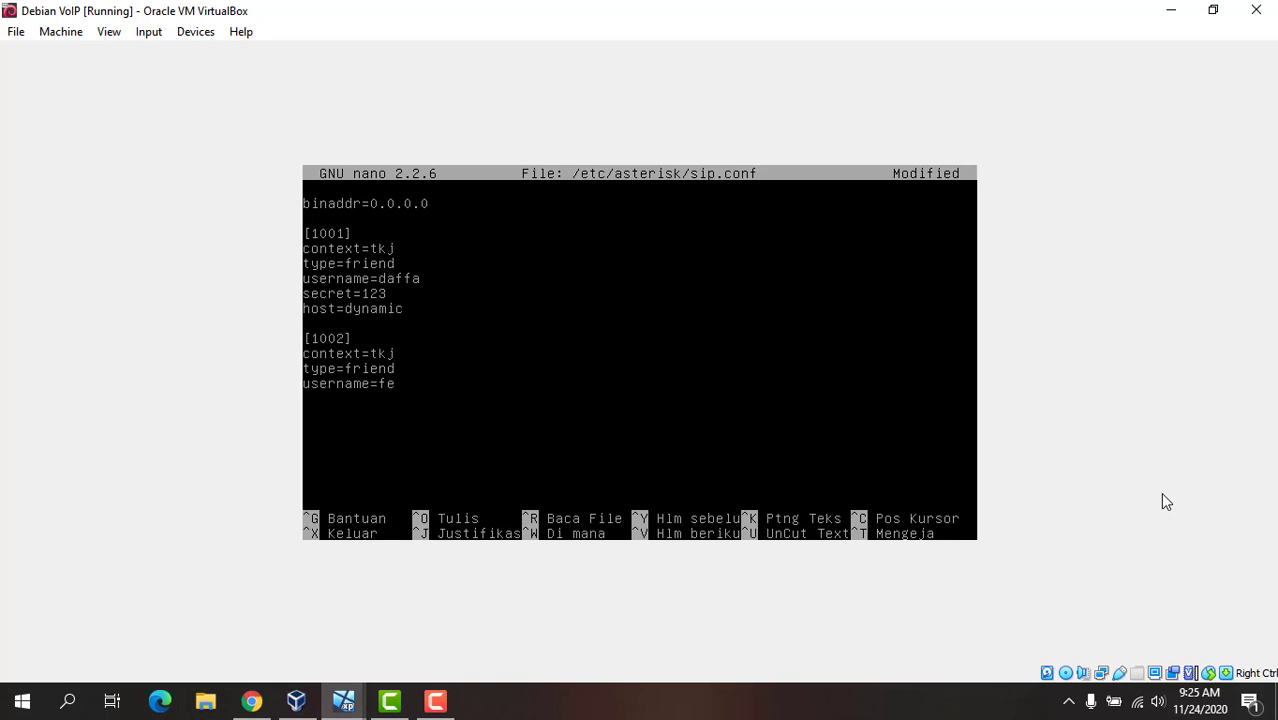
{"action": "key", "text": "Return"}
Step: Complete the [1002] section with a secret line holding the account password and host=dynamic
{"action": "type", "text": "secret=123"}
{"action": "key", "text": "Return"}
{"action": "type", "text": "host"}
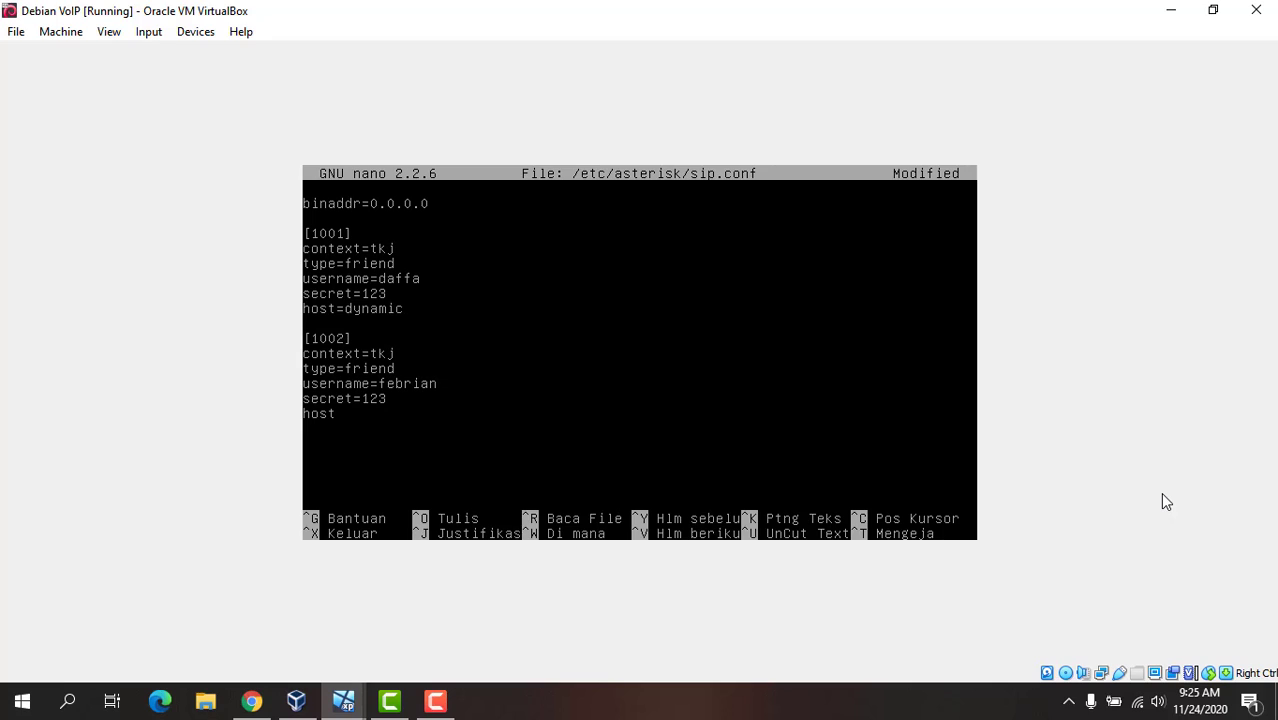
{"action": "type", "text": "=dynamic"}
Step: Save the changes to sip.conf under the same name and exit the editor
{"action": "key", "text": "ctrl+x"}
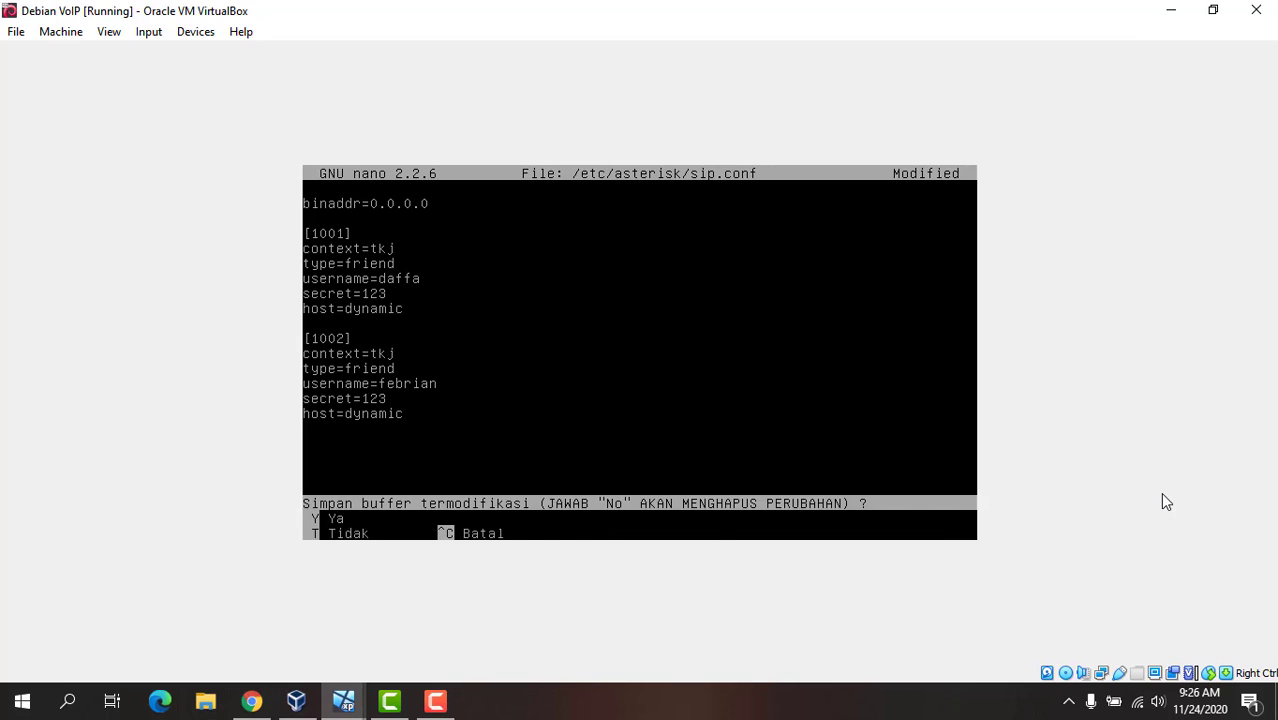
{"action": "key", "text": "y"}
{"action": "key", "text": "Return"}
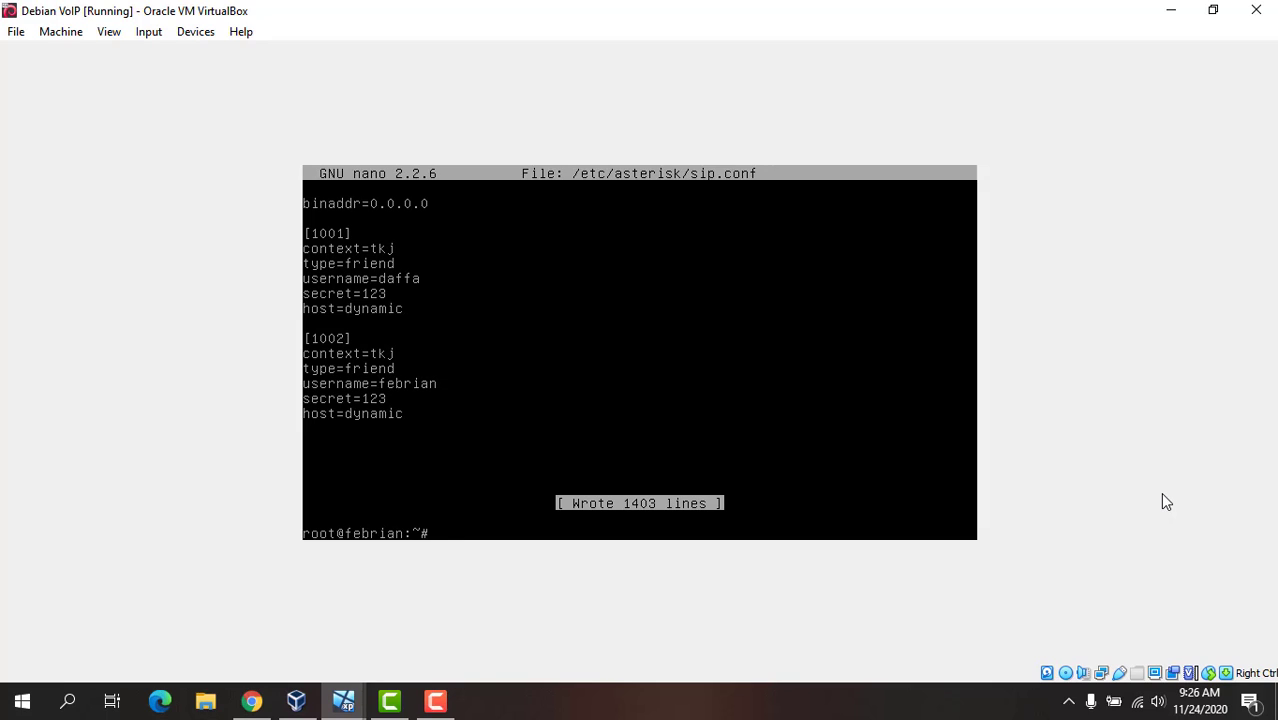
Step: Open /etc/asterisk/extensions.conf in the nano editor
{"action": "type", "text": "nano /etc/asterisk/ex"}
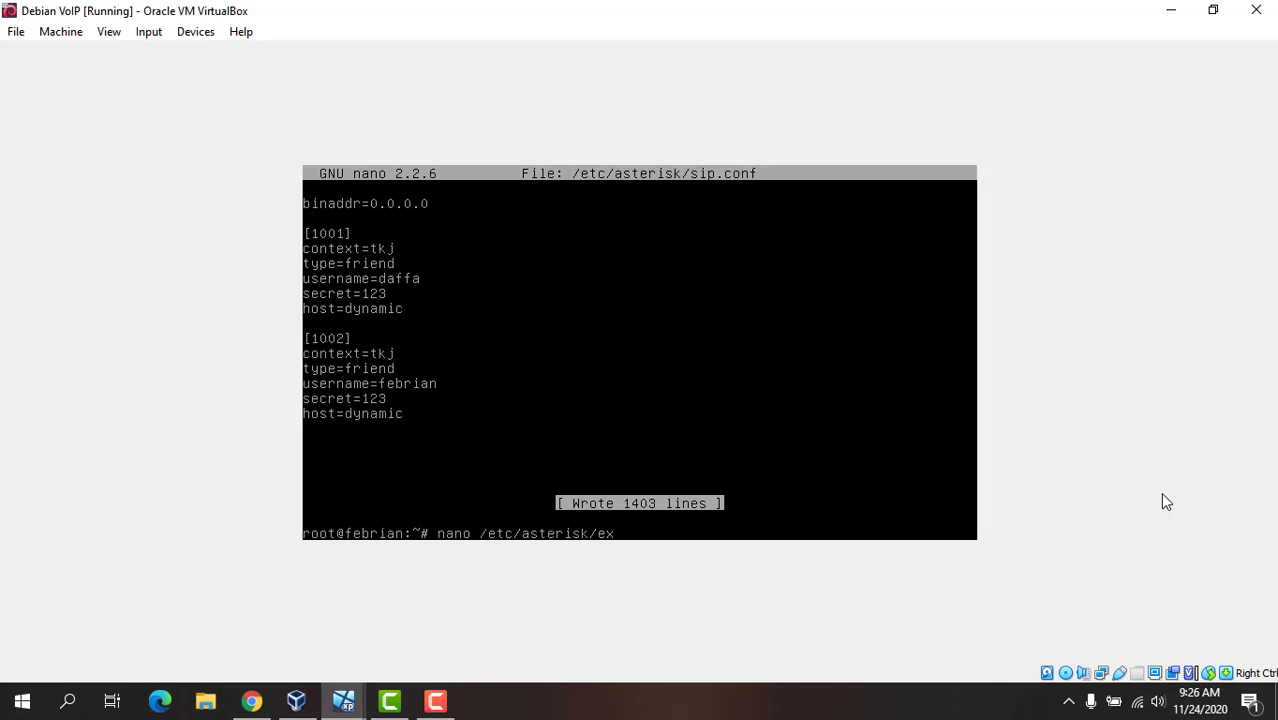
{"action": "type", "text": "tensions.conf"}
{"action": "key", "text": "Return"}
Step: Add a [tkj] context header at the end of extensions.conf
{"action": "key", "text": "Page_Down"}
{"action": "key", "text": "Page_Down"}
{"action": "key", "text": "Page_Down"}
{"action": "key", "text": "Page_Down"}
{"action": "key", "text": "Page_Down"}
{"action": "key", "text": "Page_Down"}
{"action": "key", "text": "Page_Down"}
{"action": "key", "text": "Page_Down"}
{"action": "key", "text": "Page_Down"}
{"action": "key", "text": "Page_Down"}
{"action": "key", "text": "Page_Down"}
{"action": "key", "text": "Page_Down"}
{"action": "key", "text": "Page_Down"}
{"action": "key", "text": "Page_Down"}
{"action": "key", "text": "Page_Down"}
{"action": "key", "text": "Page_Down"}
{"action": "key", "text": "Page_Down"}
{"action": "key", "text": "Page_Down"}
{"action": "key", "text": "Page_Down"}
{"action": "key", "text": "Page_Down"}
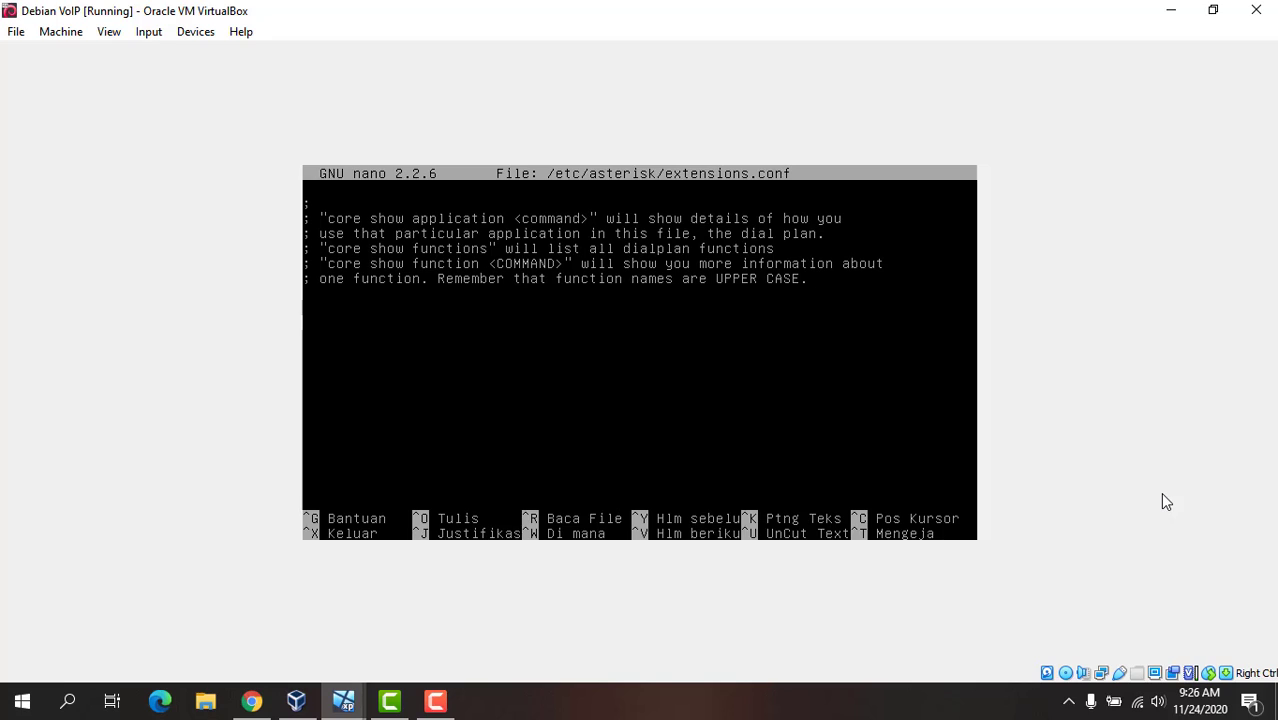
{"action": "key", "text": "Return"}
{"action": "type", "text": "[tkj"}
{"action": "key", "text": "Right"}
{"action": "key", "text": "Return"}
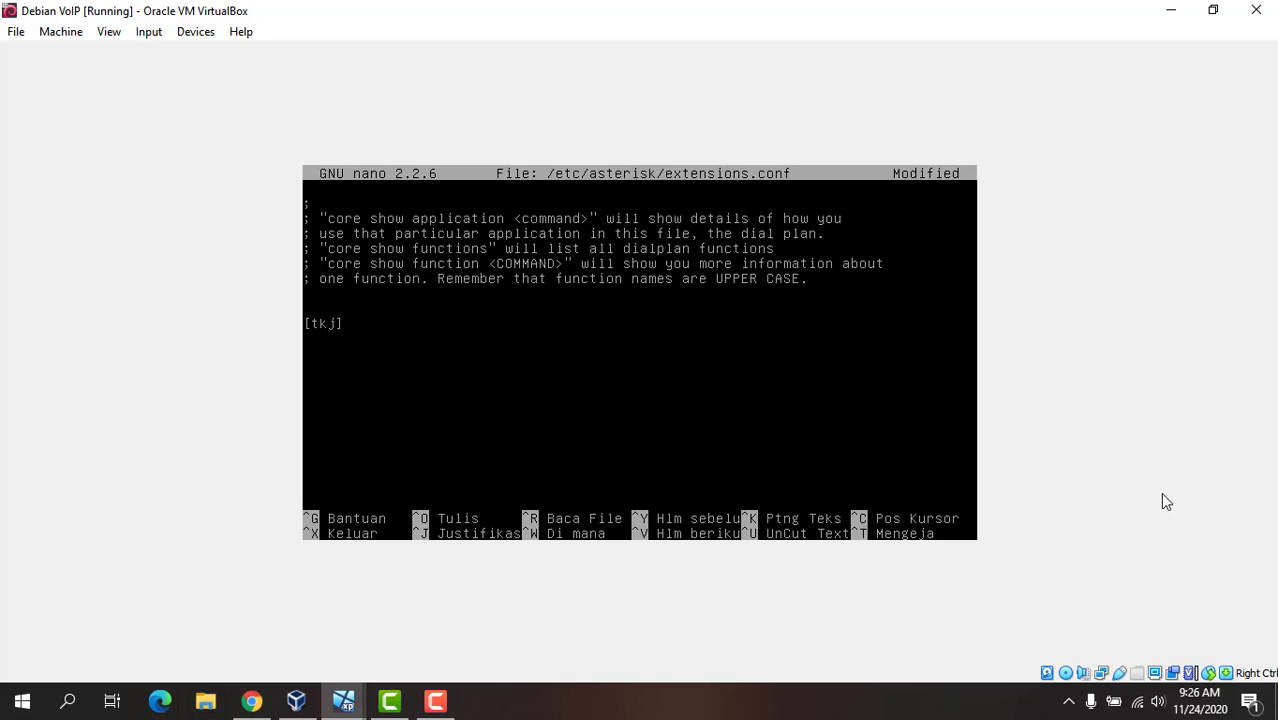
Step: Add the dial rule exten => 1001,1,Dial(SIP/1001,20) under [tkj]
{"action": "type", "text": "exten ="}
{"action": "type", "text": ">"}
{"action": "type", "text": " 1001"}
{"action": "type", "text": ",1"}
{"action": "type", "text": ",Dial()"}
{"action": "type", "text": "SIP"}
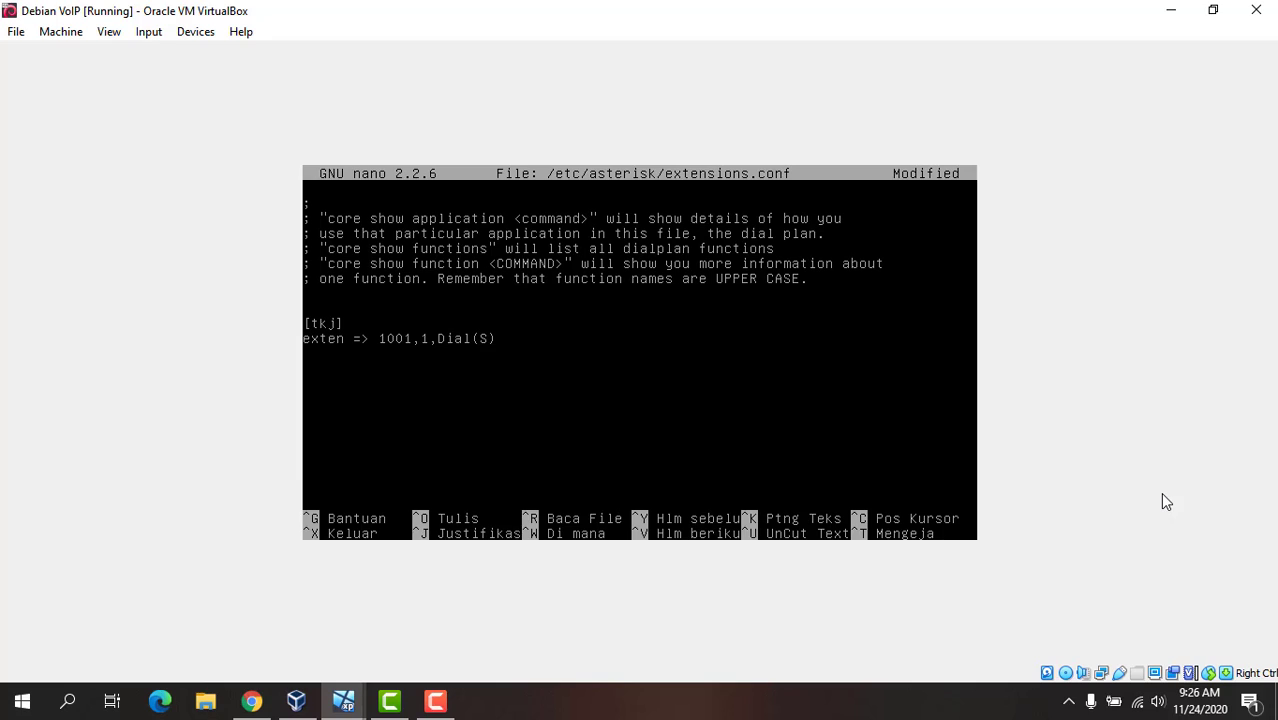
{"action": "type", "text": "/100"}
{"action": "type", "text": "1,20) "}
{"action": "type", "text": "exten"}
{"action": "type", "text": " => 1001"}
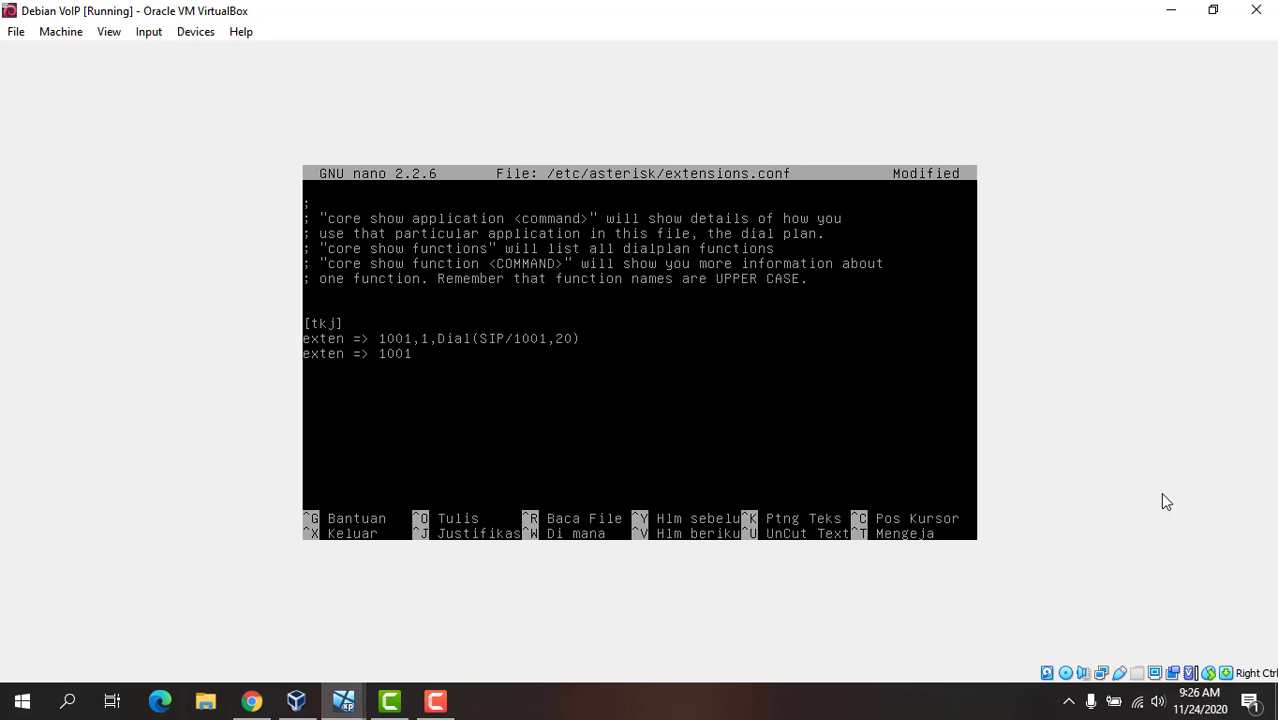
{"action": "type", "text": ",2,Hangup"}
Step: Add the hangup rule exten => 1001,2,Hangup below the dial rule for 1001
{"action": "key", "text": "Return"}
Step: Add the dial rule exten => 1002,1,Dial(SIP/1002,20) under the rules for 1001
{"action": "type", "text": "exten ="}
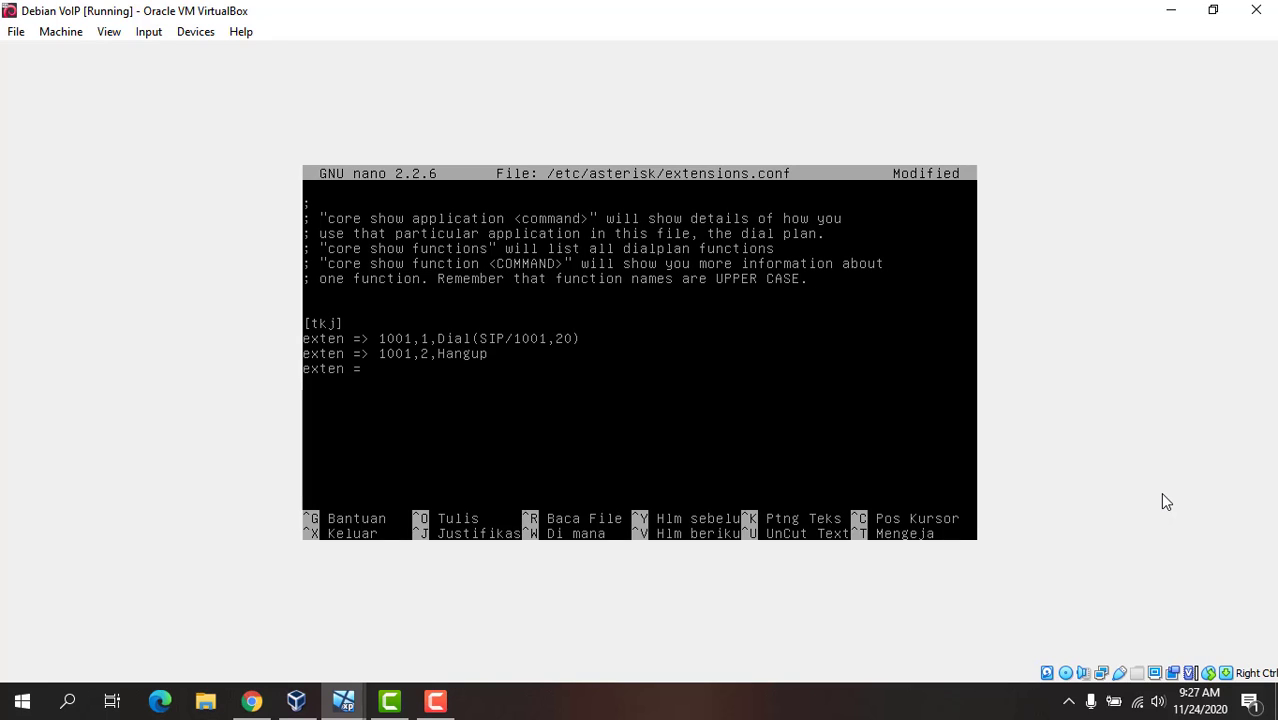
{"action": "type", "text": "> 1002,1,Dial(SIP)"}
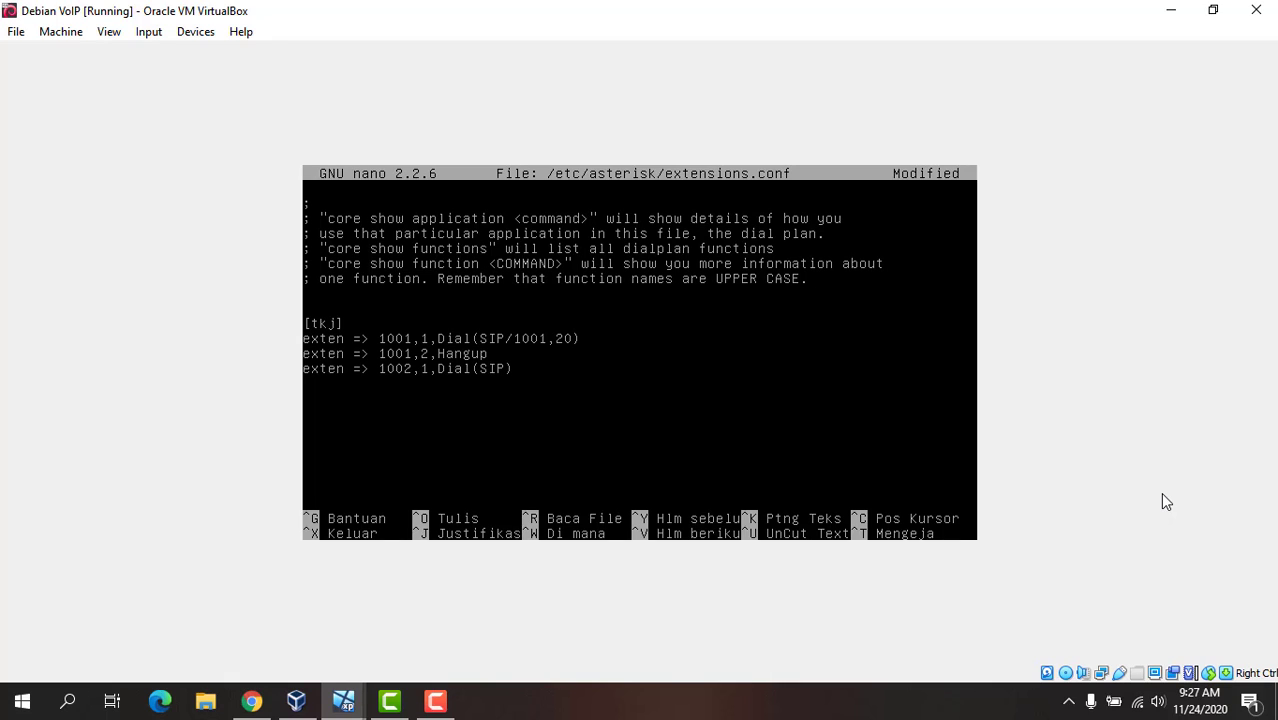
{"action": "type", "text": "/200"}
{"action": "key", "text": "BackSpace"}
{"action": "key", "text": "BackSpace"}
{"action": "key", "text": "BackSpace"}
{"action": "type", "text": "1002,20xten => 1002"}
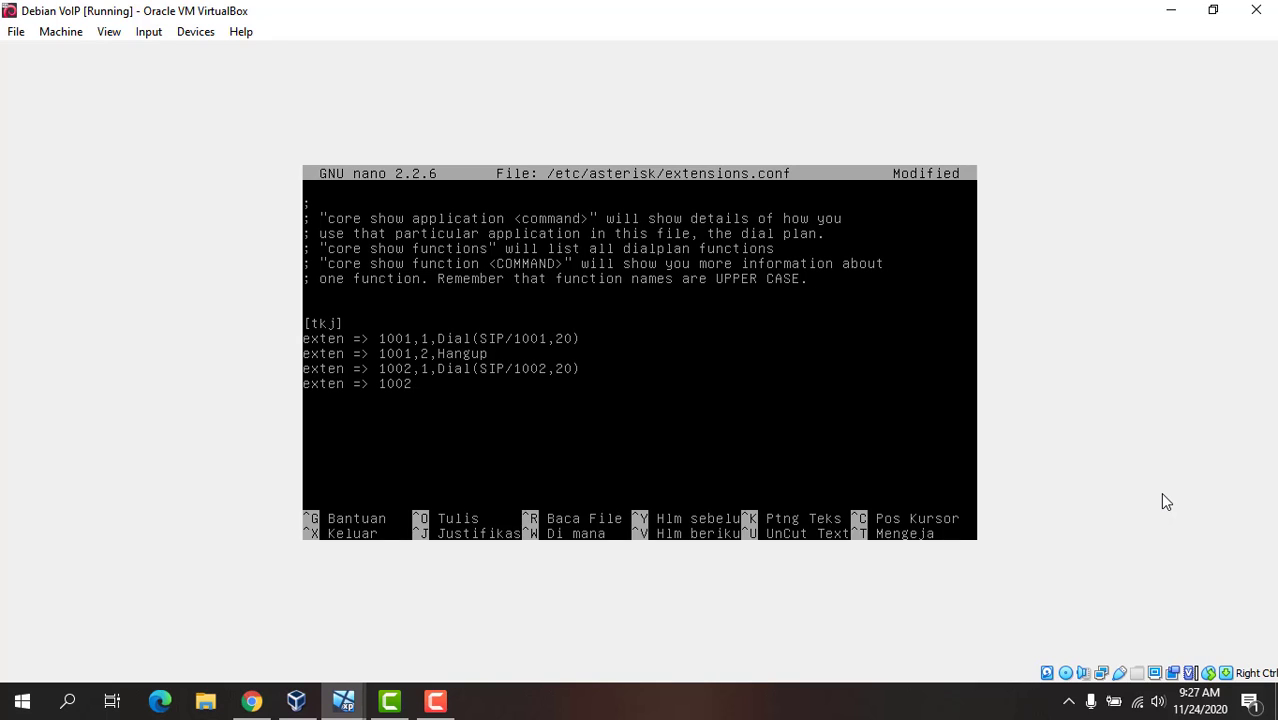
{"action": "type", "text": ",2,Hangup"}
Step: Add the hangup rule exten => 1002,2,Hangup, save extensions.conf and exit the editor
{"action": "key", "text": "ctrl+x"}
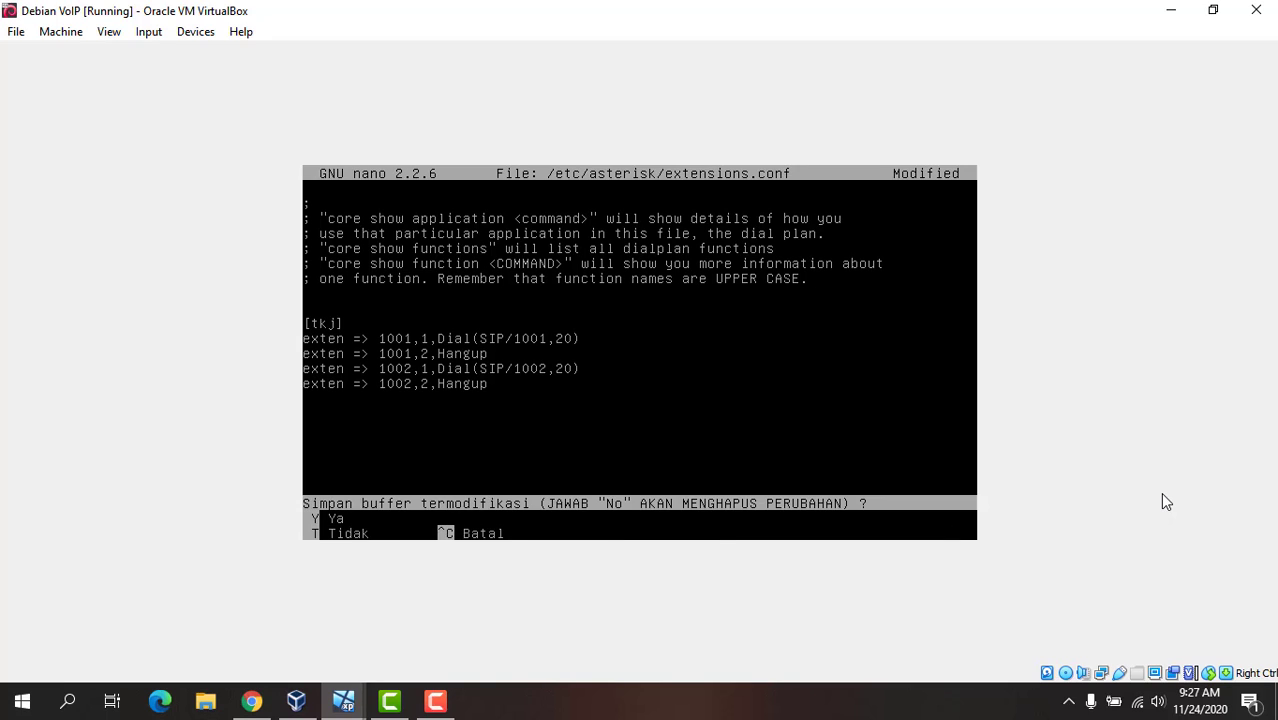
{"action": "key", "text": "y"}
{"action": "key", "text": "Return"}
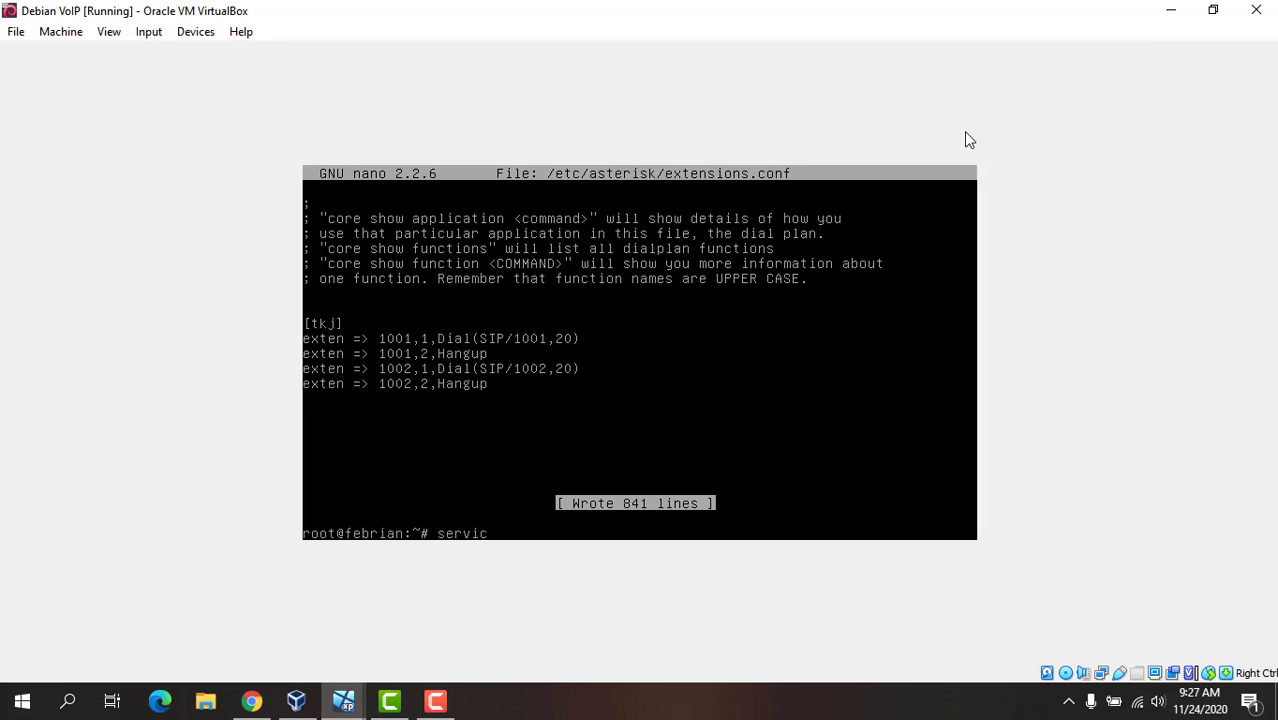
Step: Restart the Asterisk service with service asterisk restart
{"action": "type", "text": "service asterisk restart"}
{"action": "key", "text": "Return"}
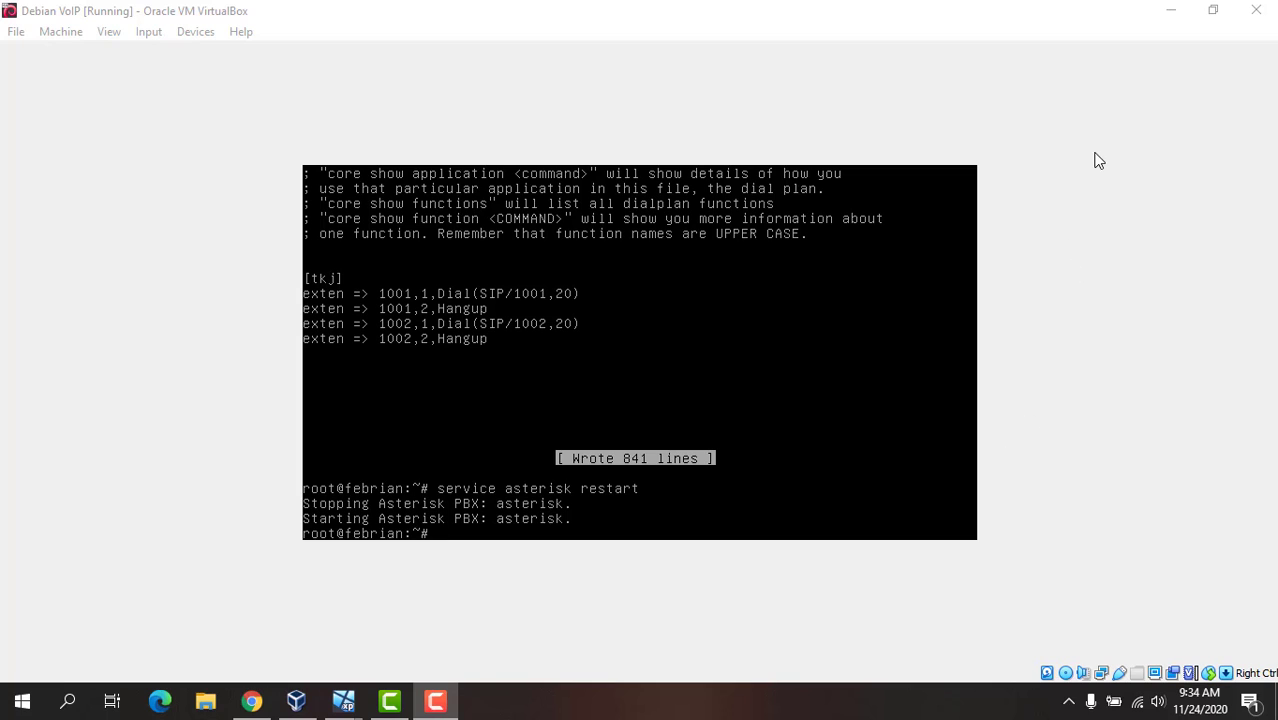
Step: View the desktop of the Xp 1 VoIP virtual machine, followed by that of Xp 2 VoIP
{"action": "left_click", "coordinate": [454, 102]}
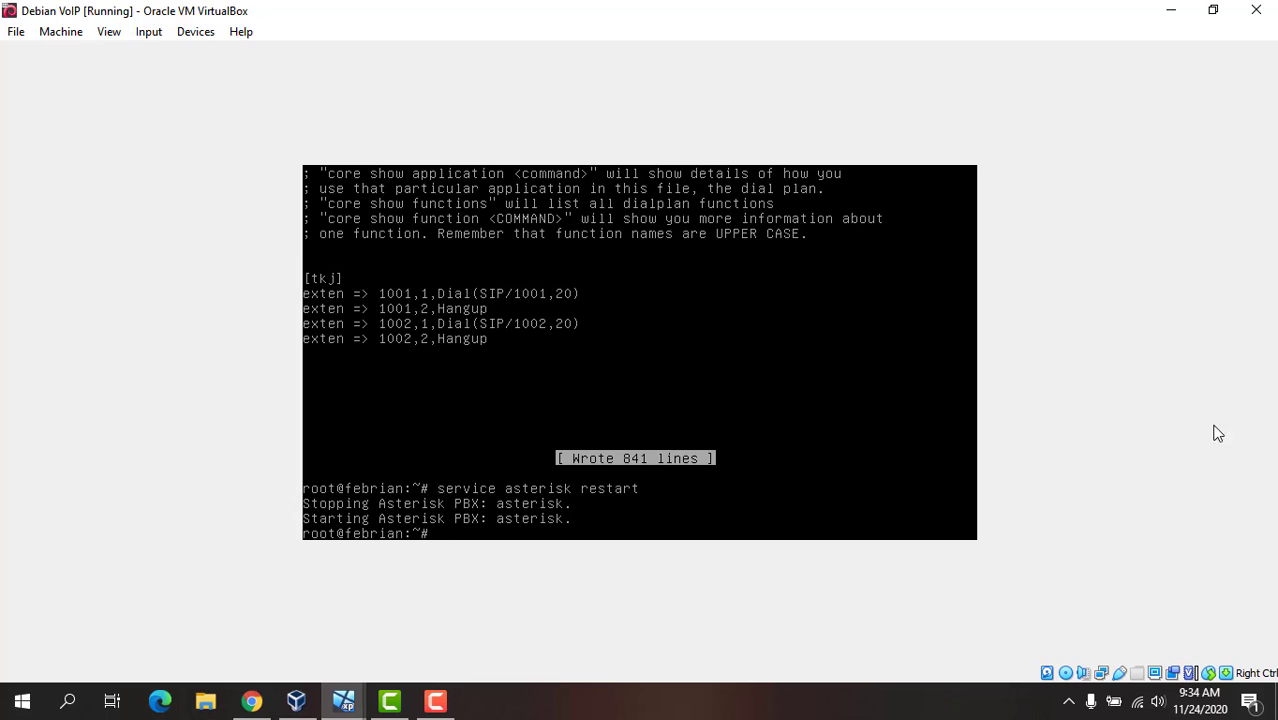
{"action": "mouse_move", "coordinate": [356, 700]}
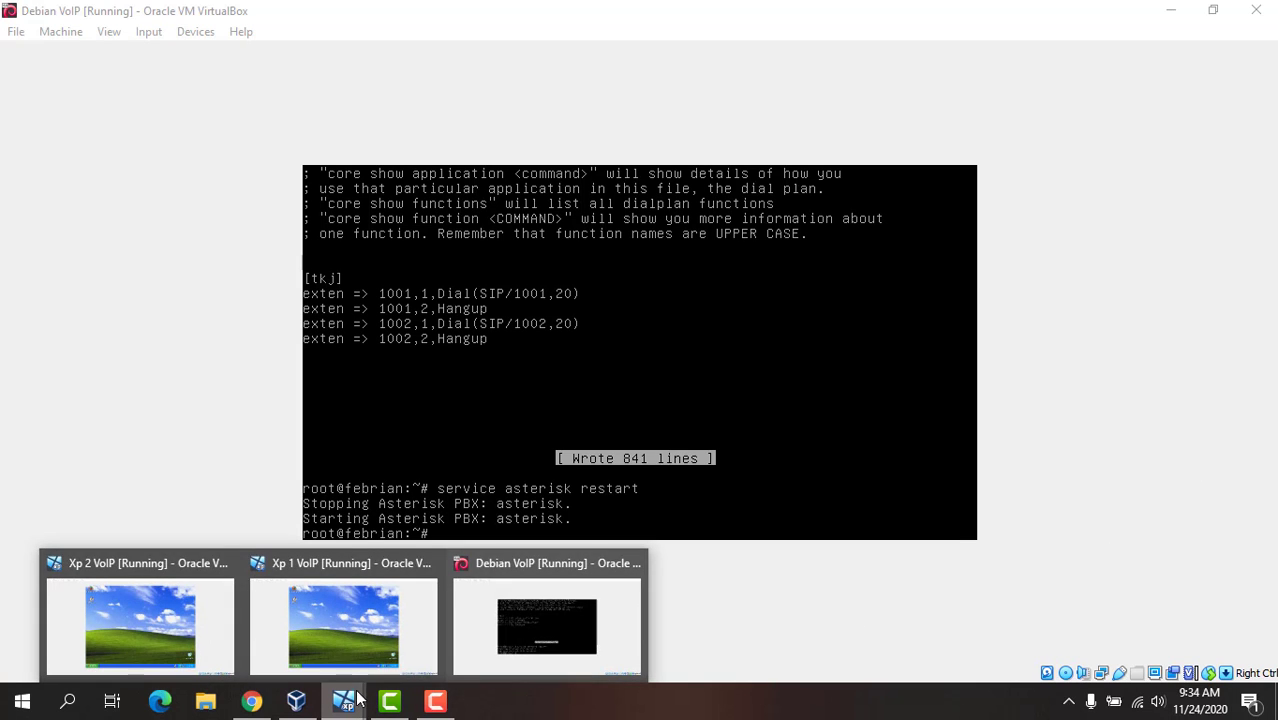
{"action": "left_click", "coordinate": [350, 637]}
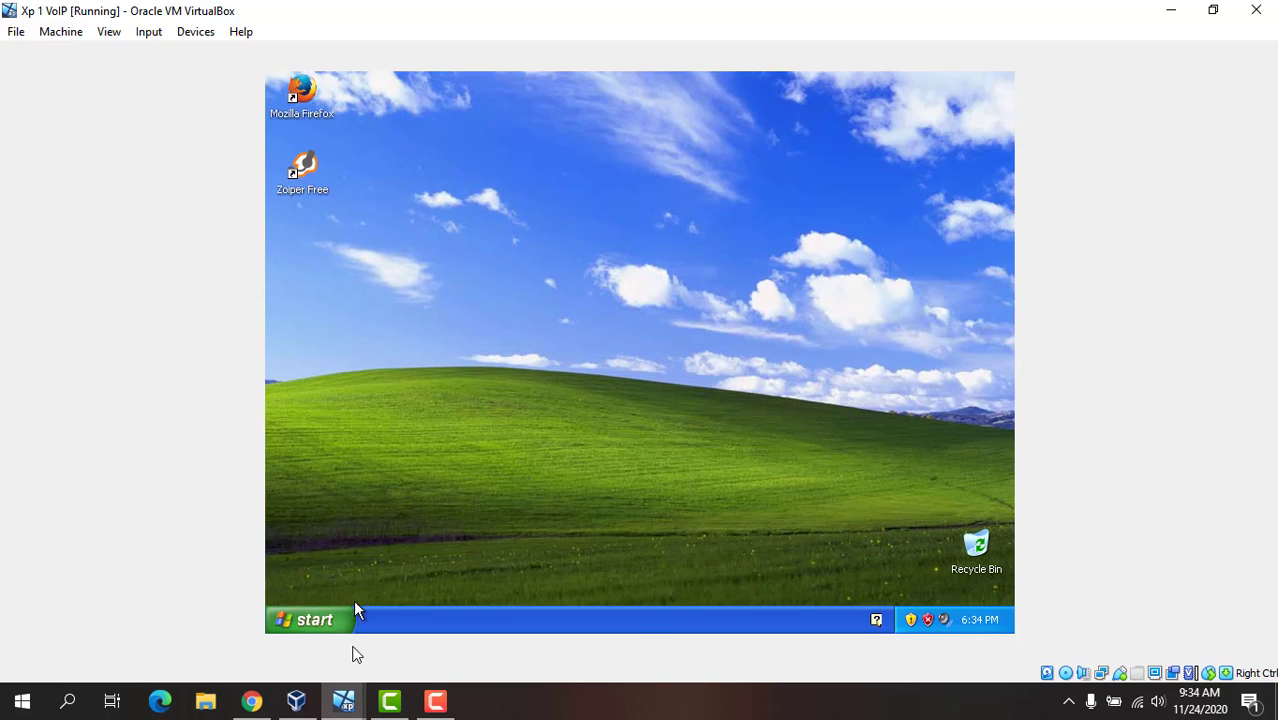
{"action": "mouse_move", "coordinate": [343, 700]}
{"action": "left_click", "coordinate": [207, 606]}
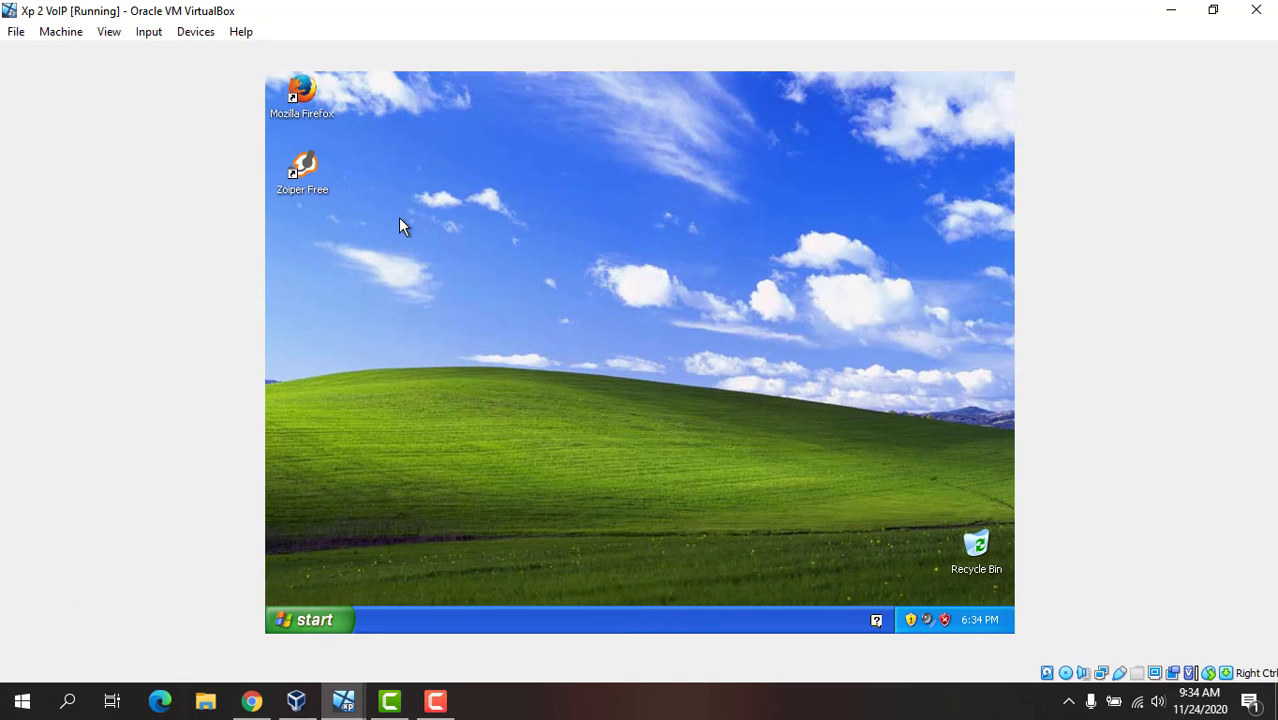
Step: On the Xp 1 VoIP machine, start Zoiper and add a new SIP account named with the first client's first name
{"action": "left_click", "coordinate": [360, 640]}
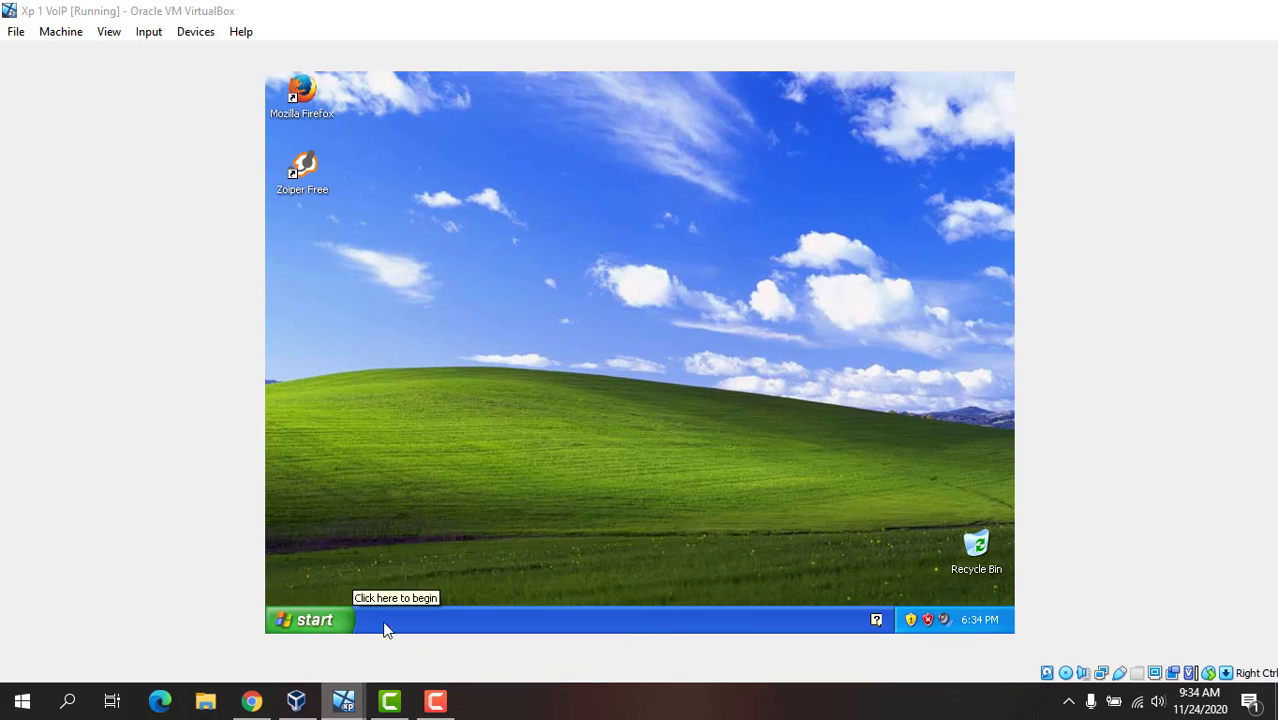
{"action": "left_click", "coordinate": [318, 163]}
{"action": "double_click", "coordinate": [318, 163]}
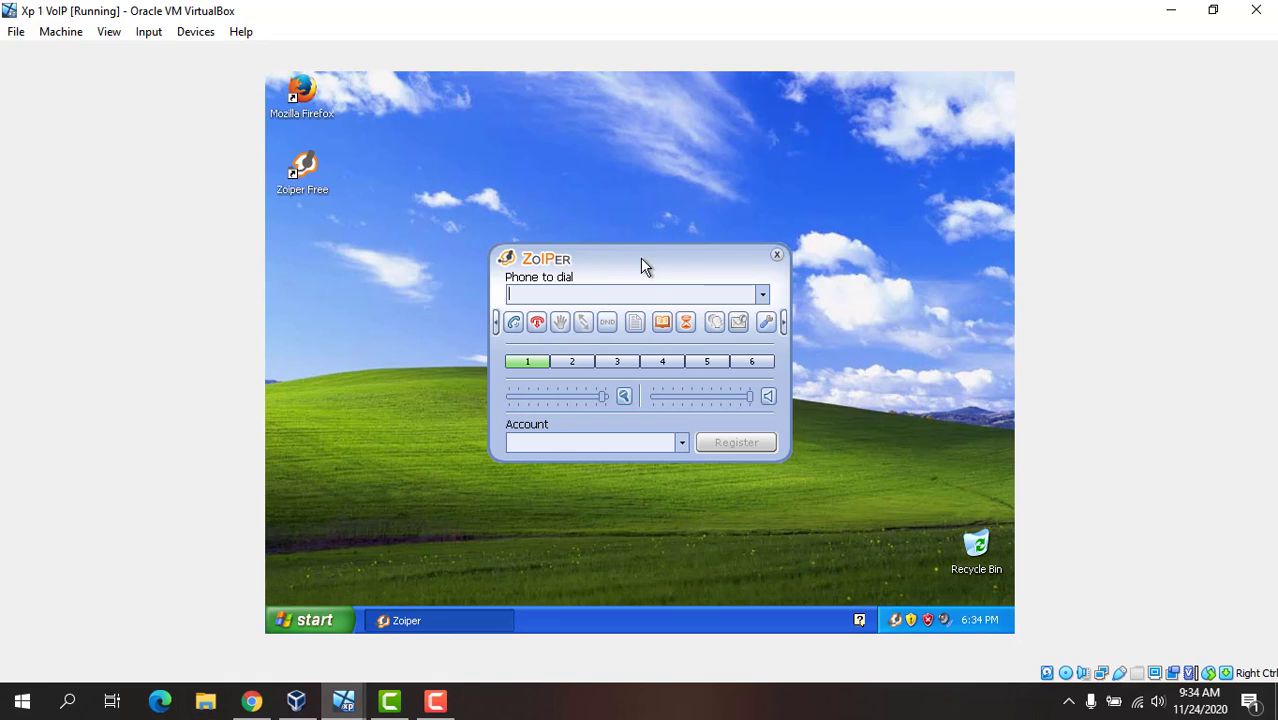
{"action": "left_click", "coordinate": [771, 322]}
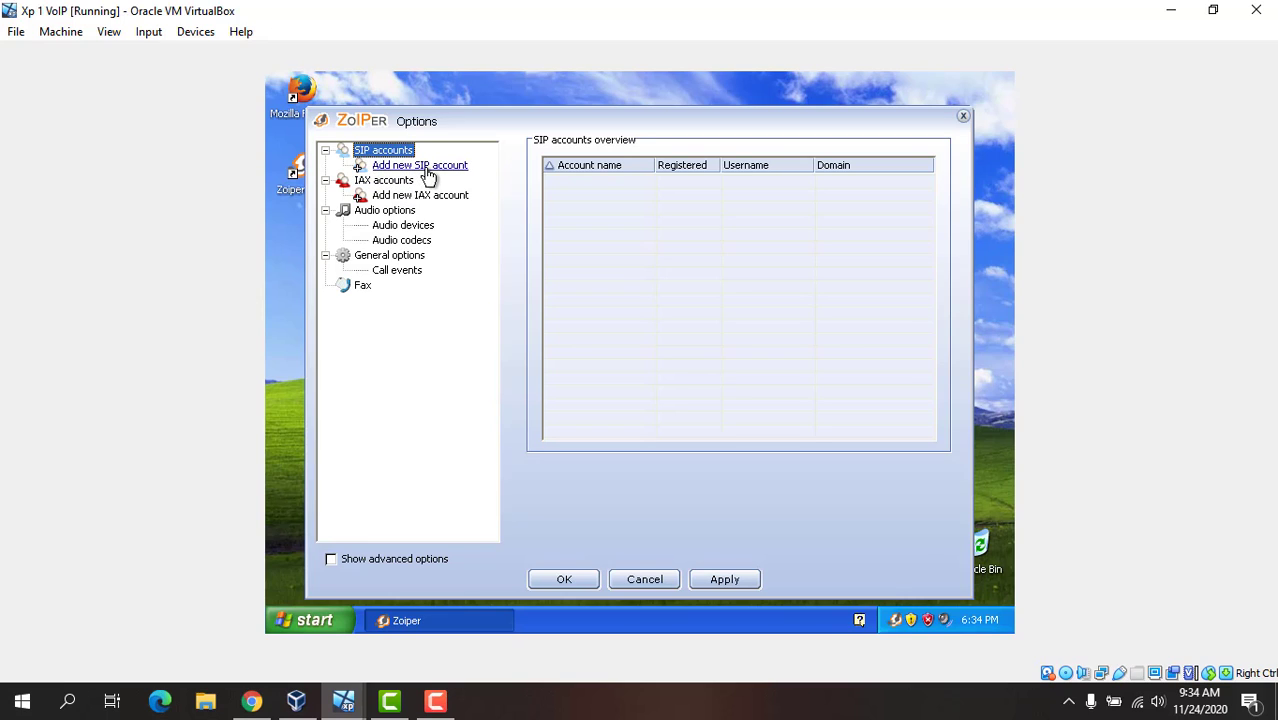
{"action": "left_click", "coordinate": [418, 168]}
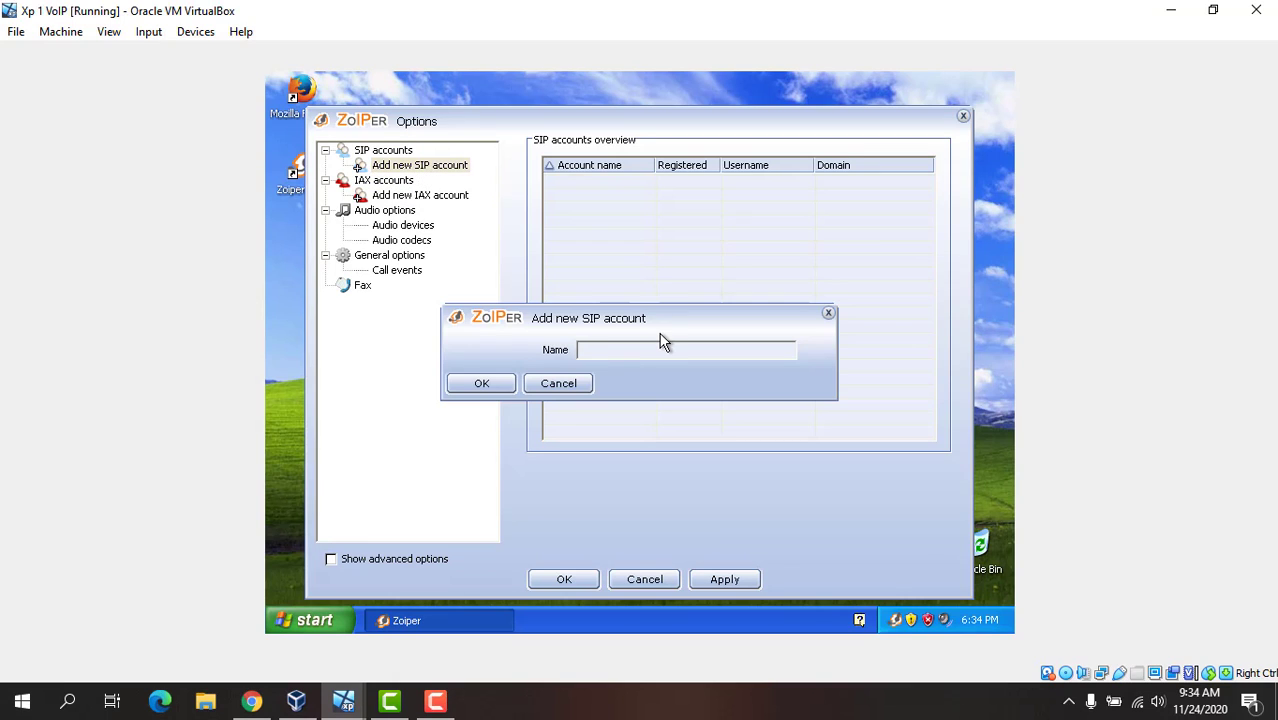
{"action": "type", "text": "daffa"}
{"action": "left_click", "coordinate": [505, 385]}
Step: Set the new SIP account's domain to 192.168.11.1 and username to 1001, enter its account password and save the options
{"action": "left_click", "coordinate": [714, 166]}
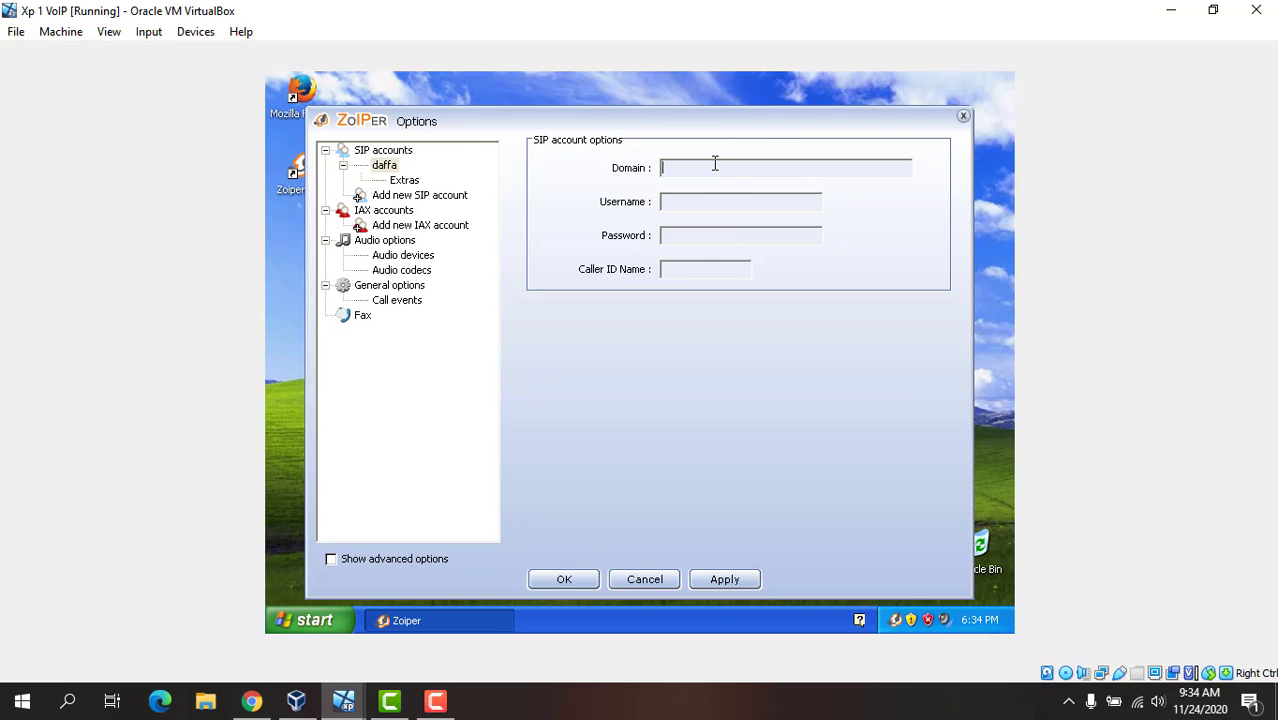
{"action": "type", "text": "192.168.11.1"}
{"action": "left_click", "coordinate": [732, 198]}
{"action": "type", "text": "1001"}
{"action": "left_click", "coordinate": [700, 232]}
{"action": "type", "text": "123"}
{"action": "left_click", "coordinate": [723, 263]}
{"action": "left_click", "coordinate": [585, 580]}
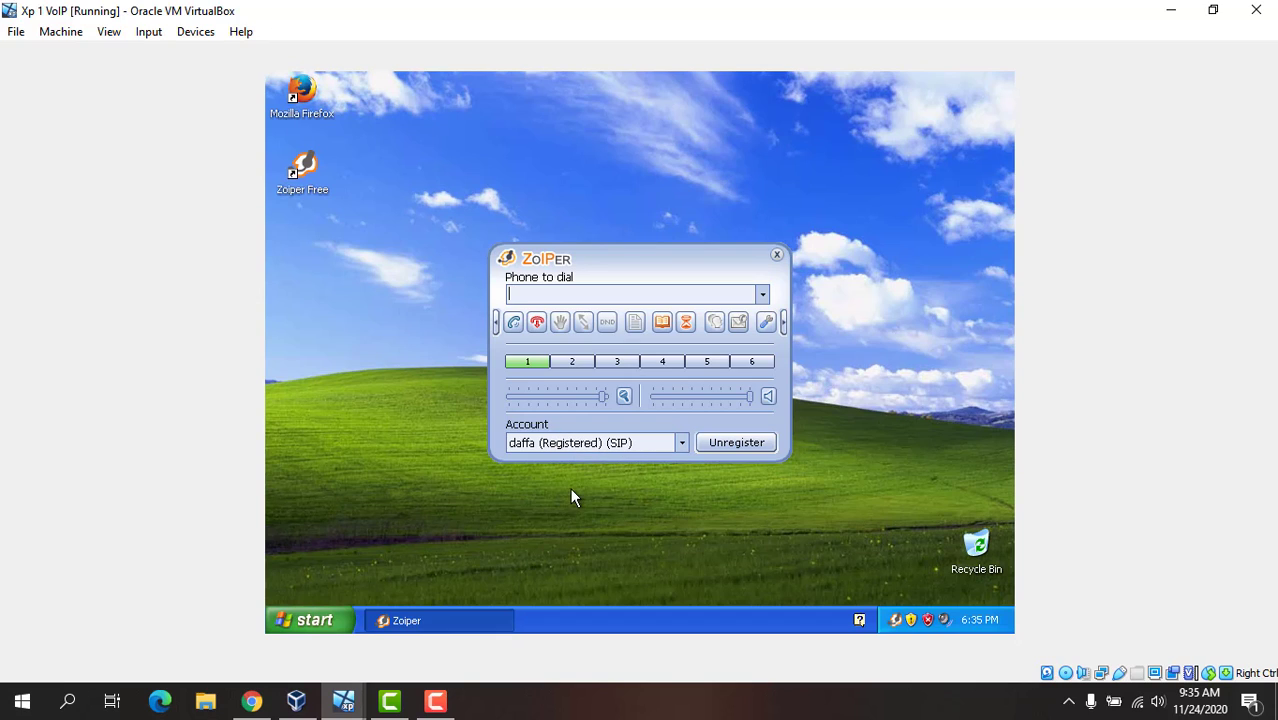
Step: On the Xp 2 VoIP machine, start Zoiper and add a new SIP account named with the second client's first name
{"action": "left_click", "coordinate": [343, 701]}
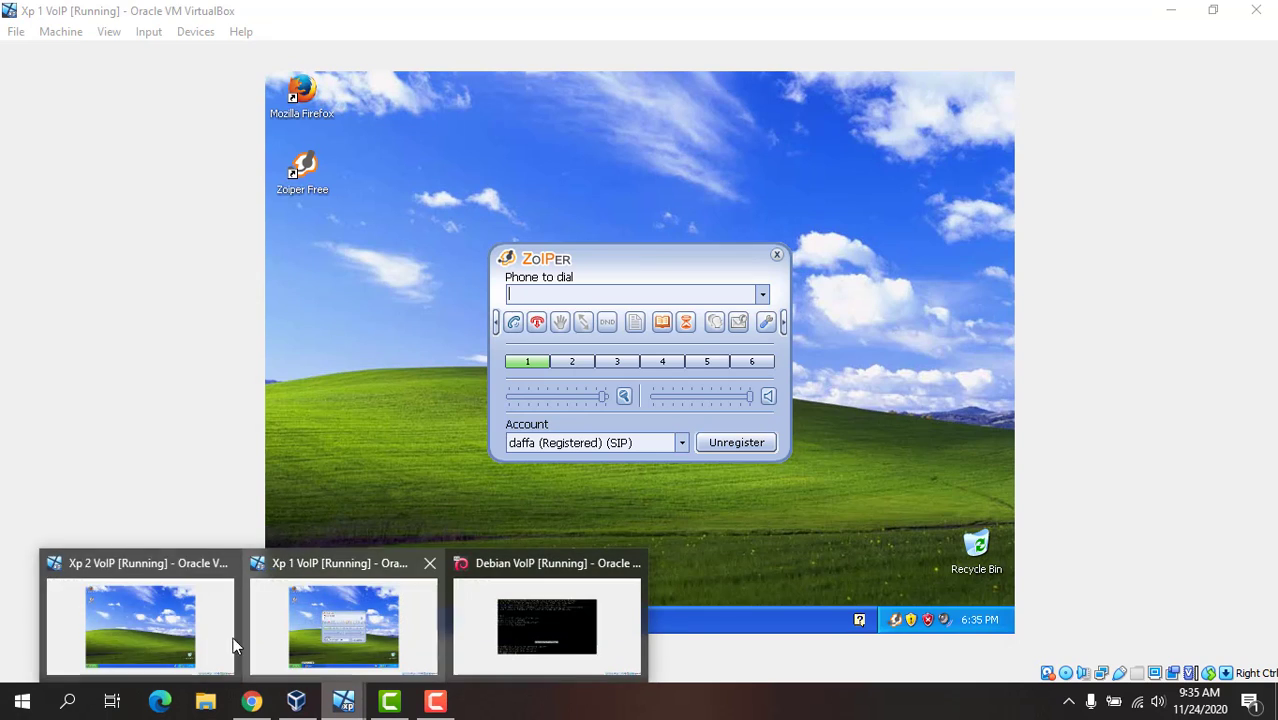
{"action": "left_click", "coordinate": [233, 645]}
{"action": "left_click", "coordinate": [316, 176]}
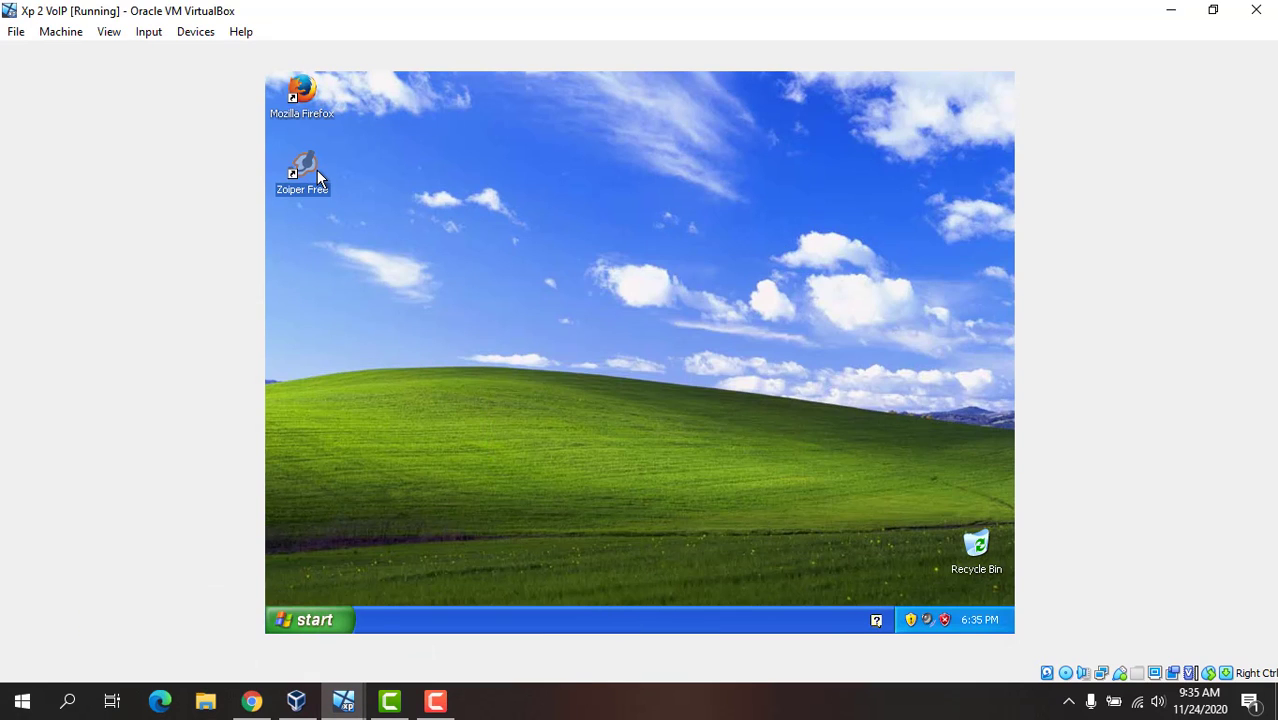
{"action": "double_click", "coordinate": [317, 176]}
{"action": "left_click", "coordinate": [765, 325]}
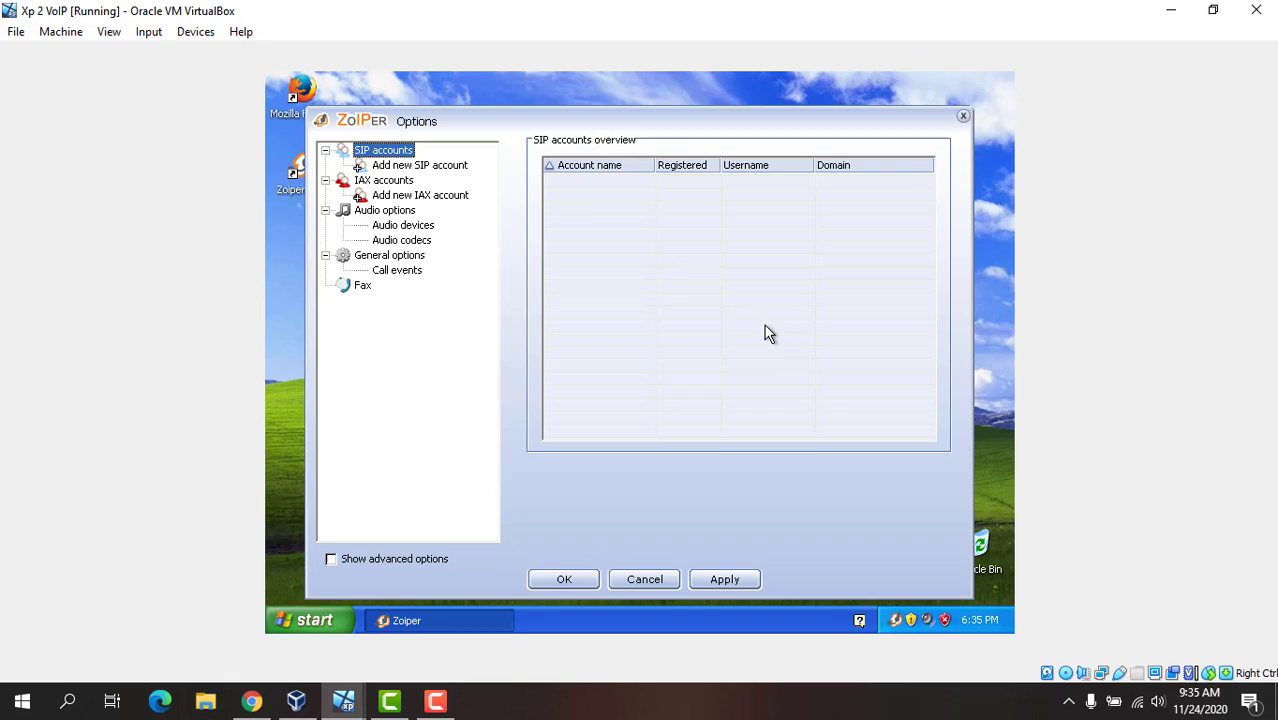
{"action": "left_click", "coordinate": [414, 167]}
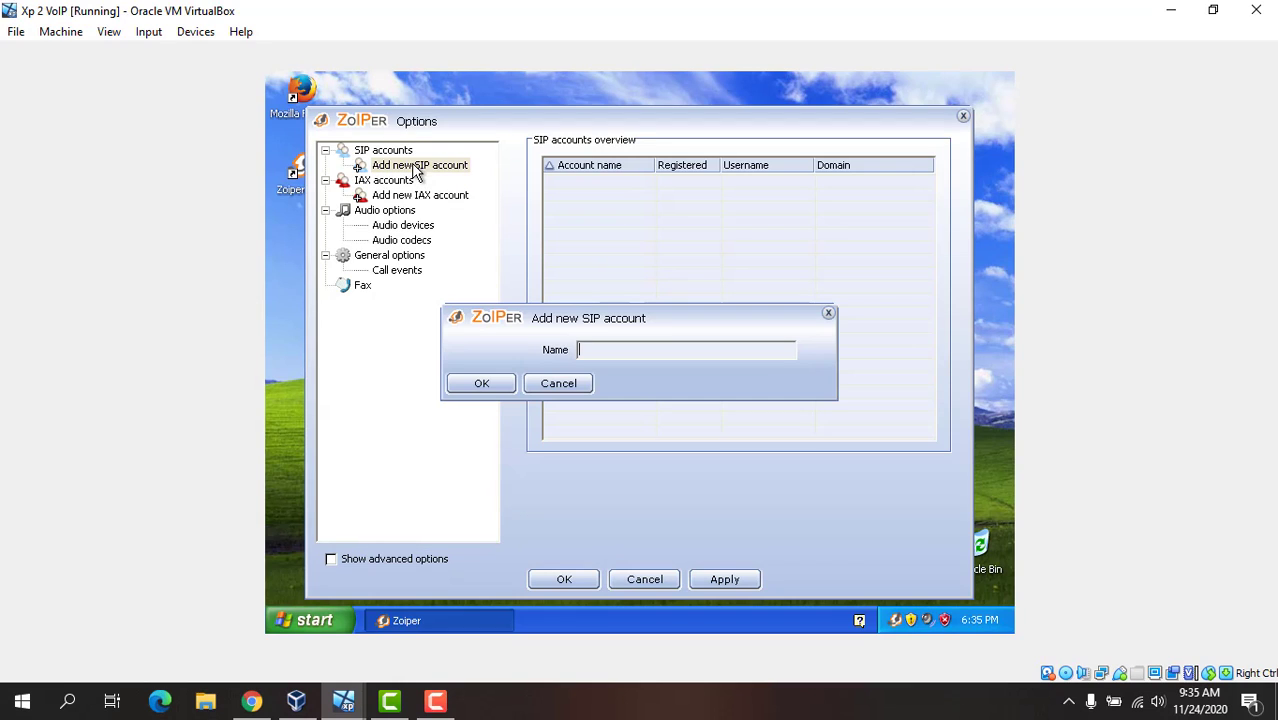
{"action": "type", "text": "febrian"}
{"action": "left_click", "coordinate": [495, 382]}
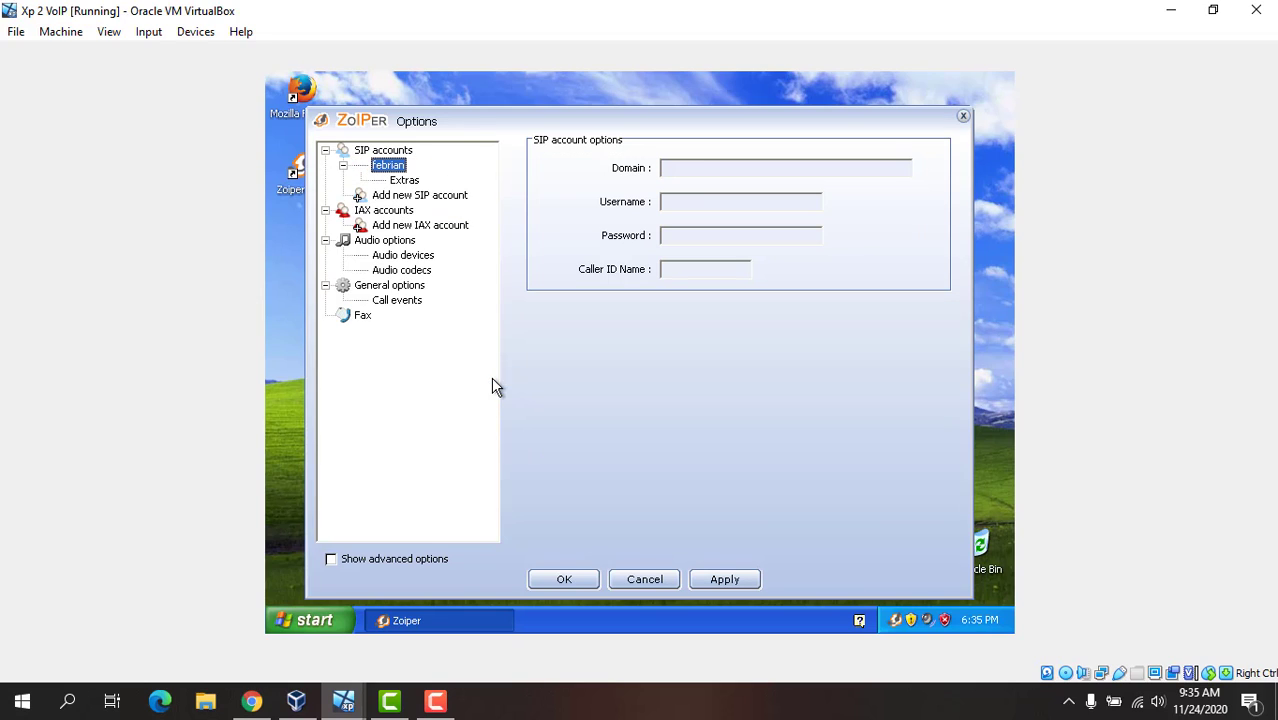
Step: Set this account's domain to 192.168.11.1 and username to 1002, enter the account password and caller ID name, and save
{"action": "left_click", "coordinate": [699, 168]}
{"action": "type", "text": "192.168.11.1"}
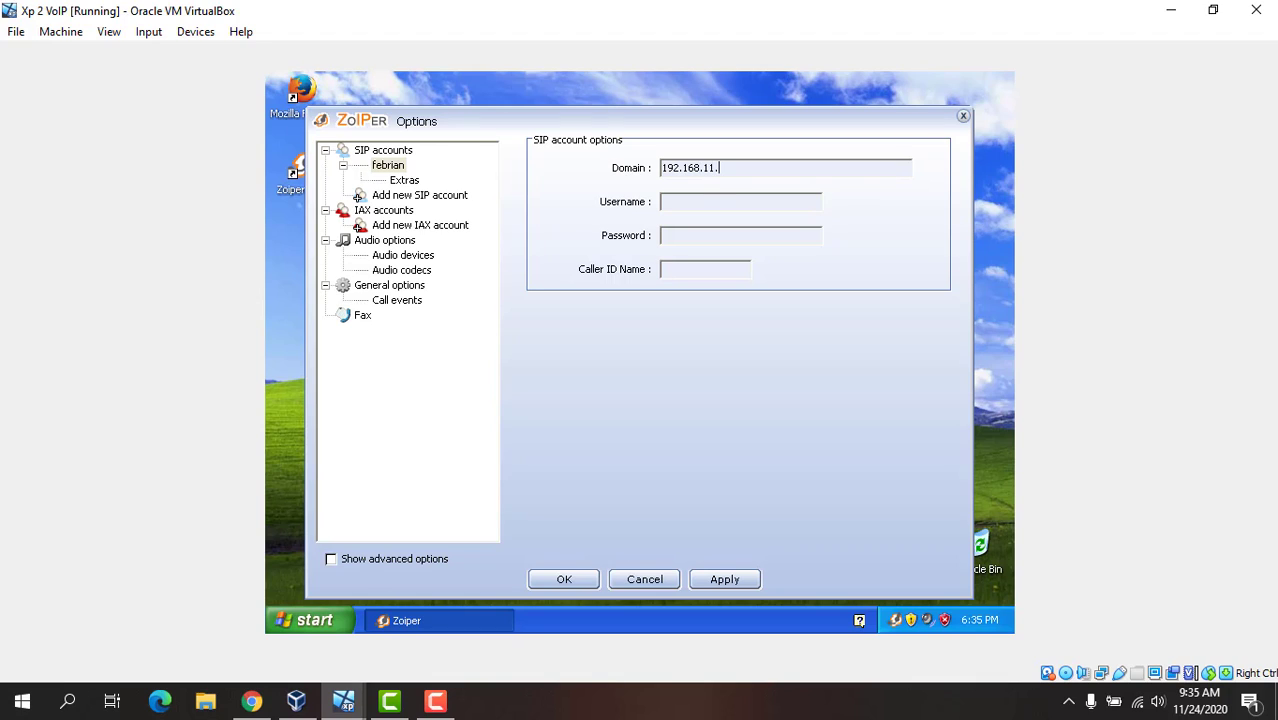
{"action": "left_click", "coordinate": [724, 200]}
{"action": "type", "text": "1002"}
{"action": "left_click", "coordinate": [798, 233]}
{"action": "type", "text": "***"}
{"action": "left_click", "coordinate": [709, 269]}
{"action": "type", "text": "100"}
{"action": "left_click", "coordinate": [583, 578]}
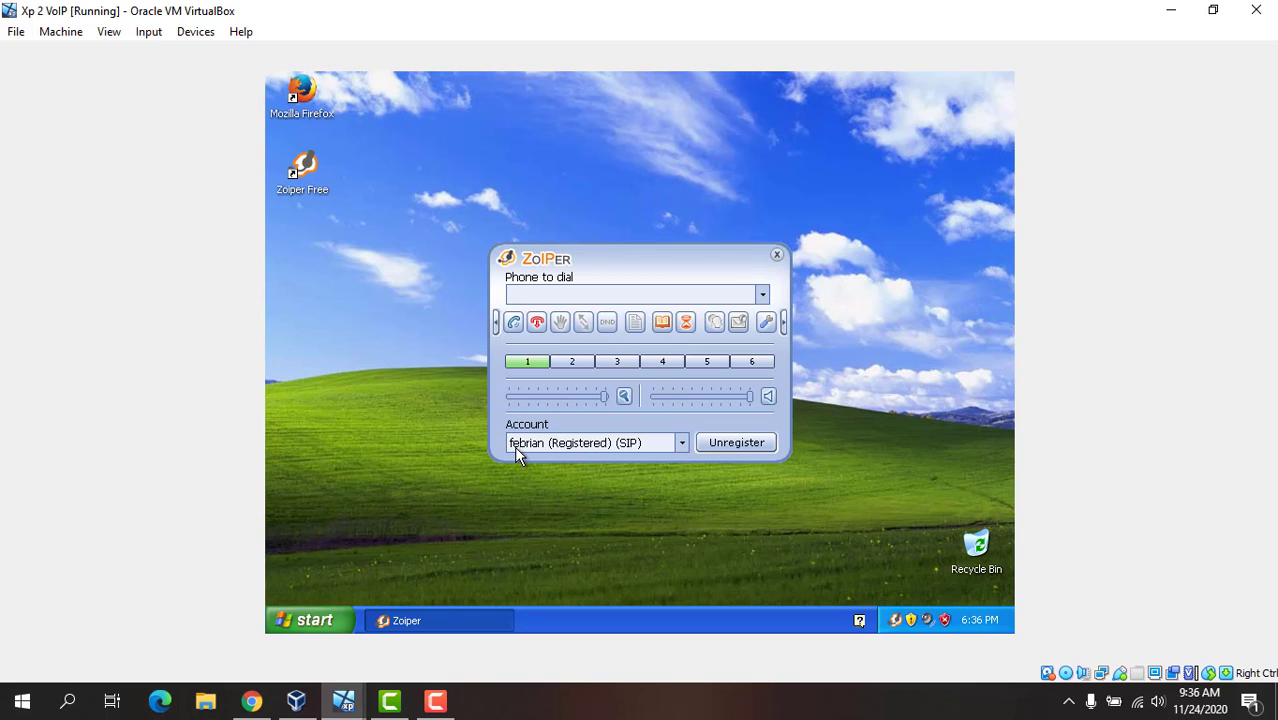
{"action": "left_click", "coordinate": [452, 448]}
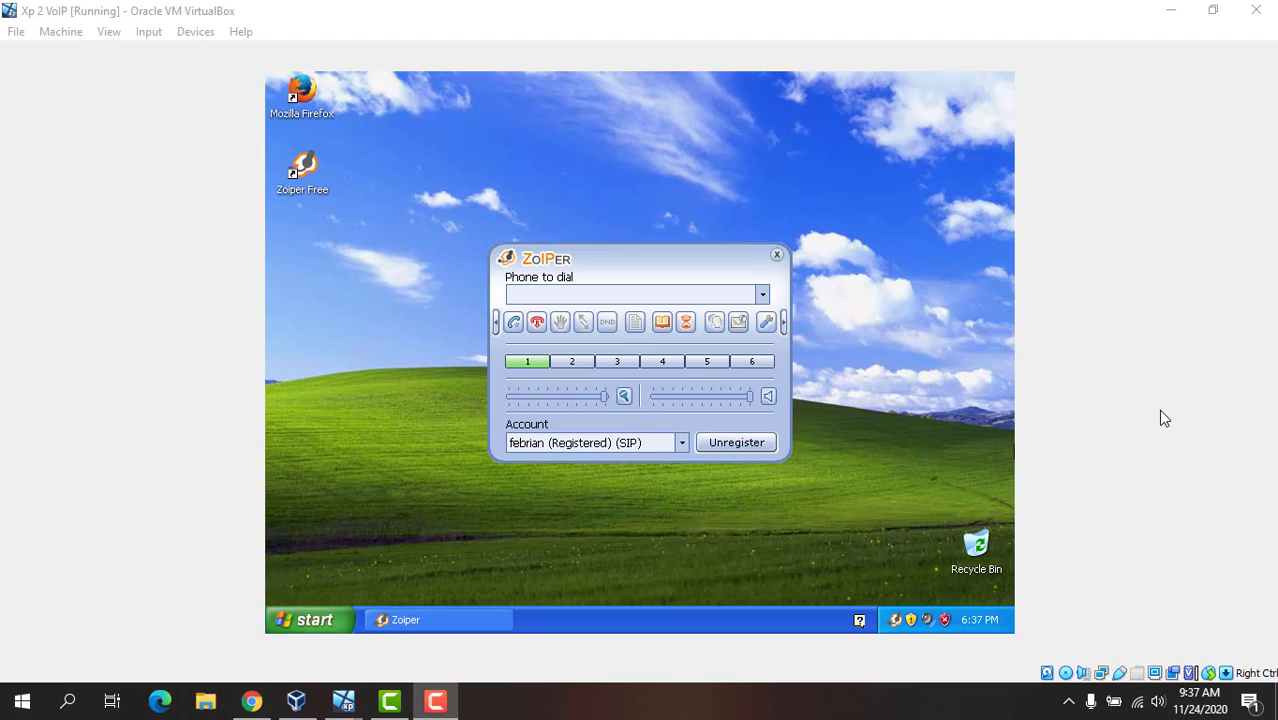
Step: Switch to the Xp 1 VoIP machine and call extension 1002 from Zoiper
{"action": "left_click", "coordinate": [1152, 388]}
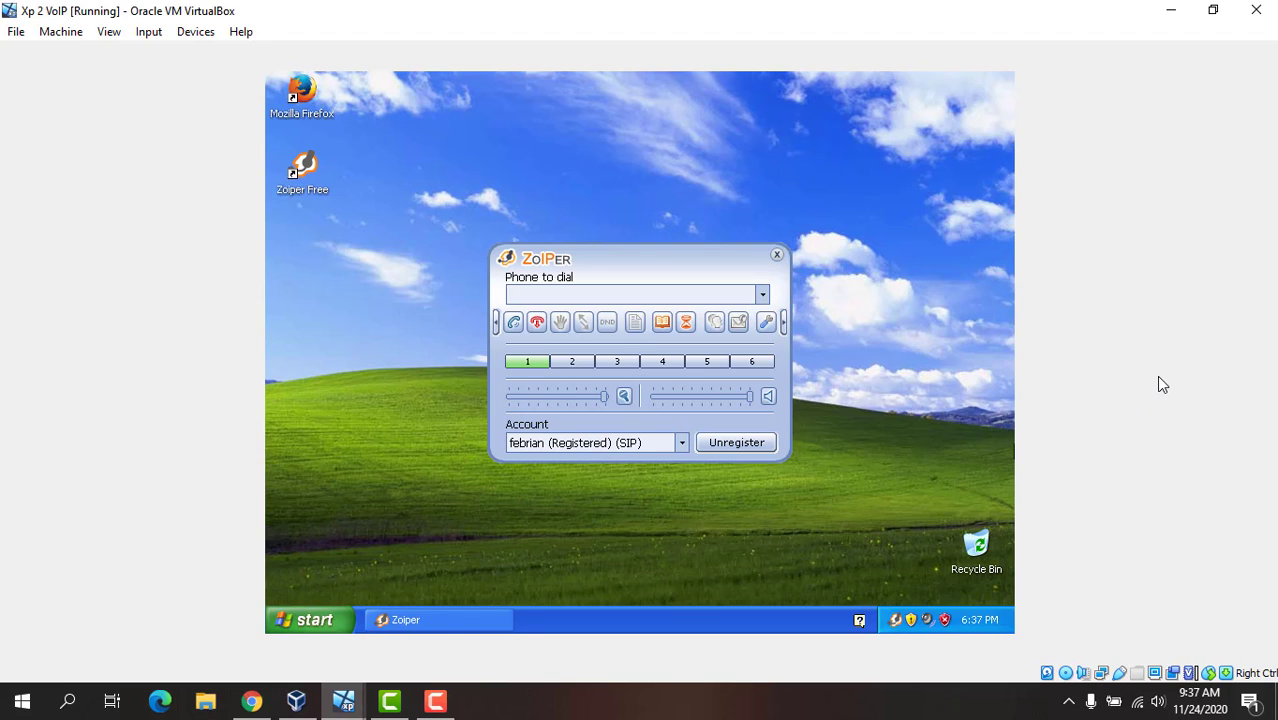
{"action": "left_click", "coordinate": [343, 701]}
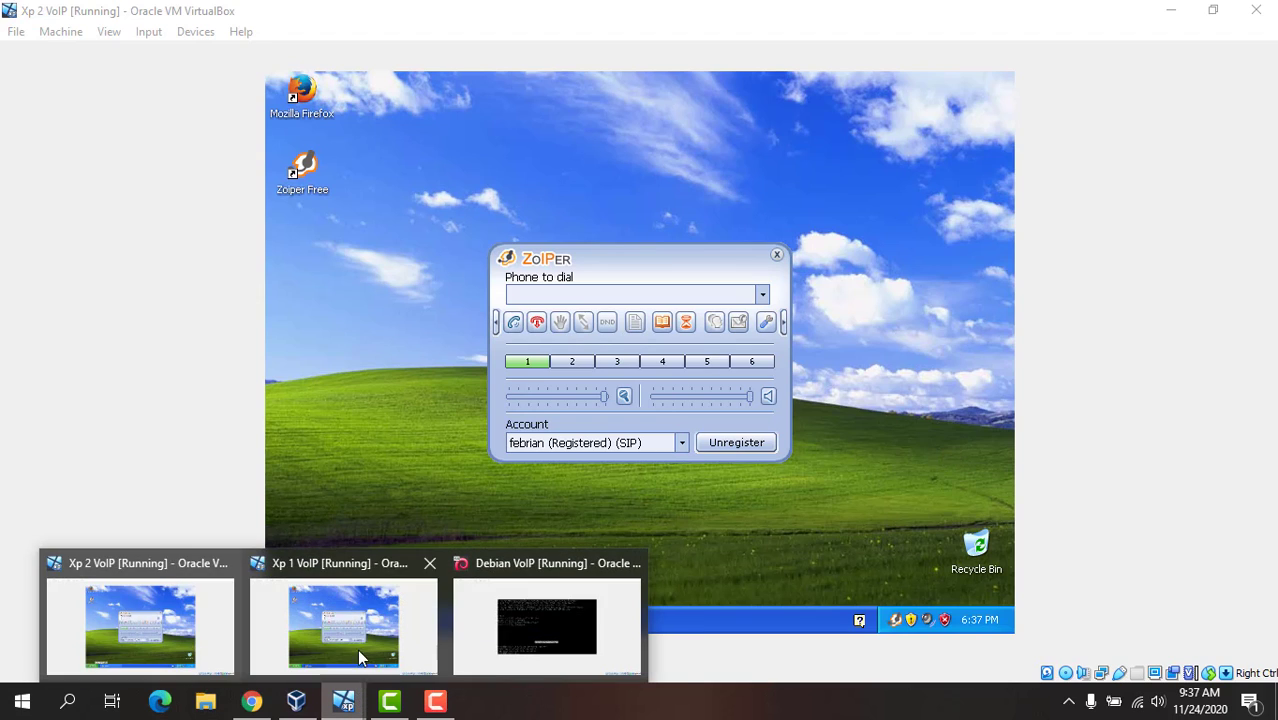
{"action": "left_click", "coordinate": [360, 657]}
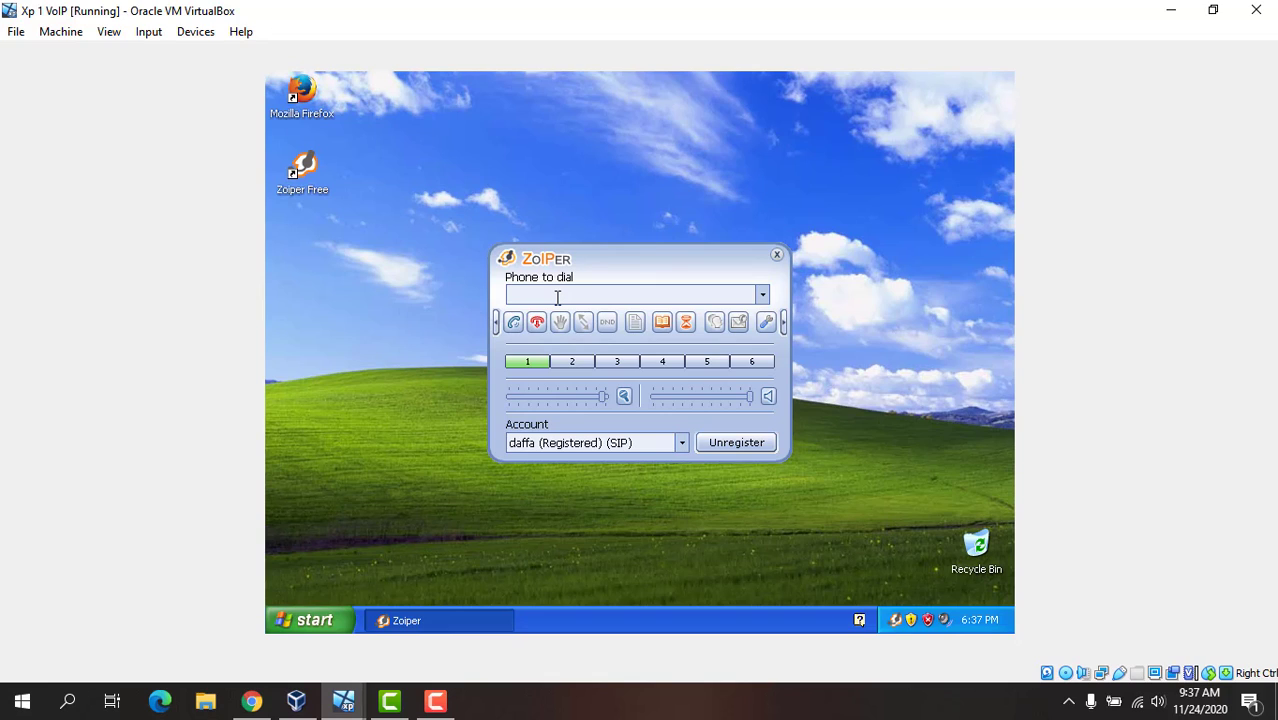
{"action": "type", "text": "002"}
{"action": "left_click", "coordinate": [514, 323]}
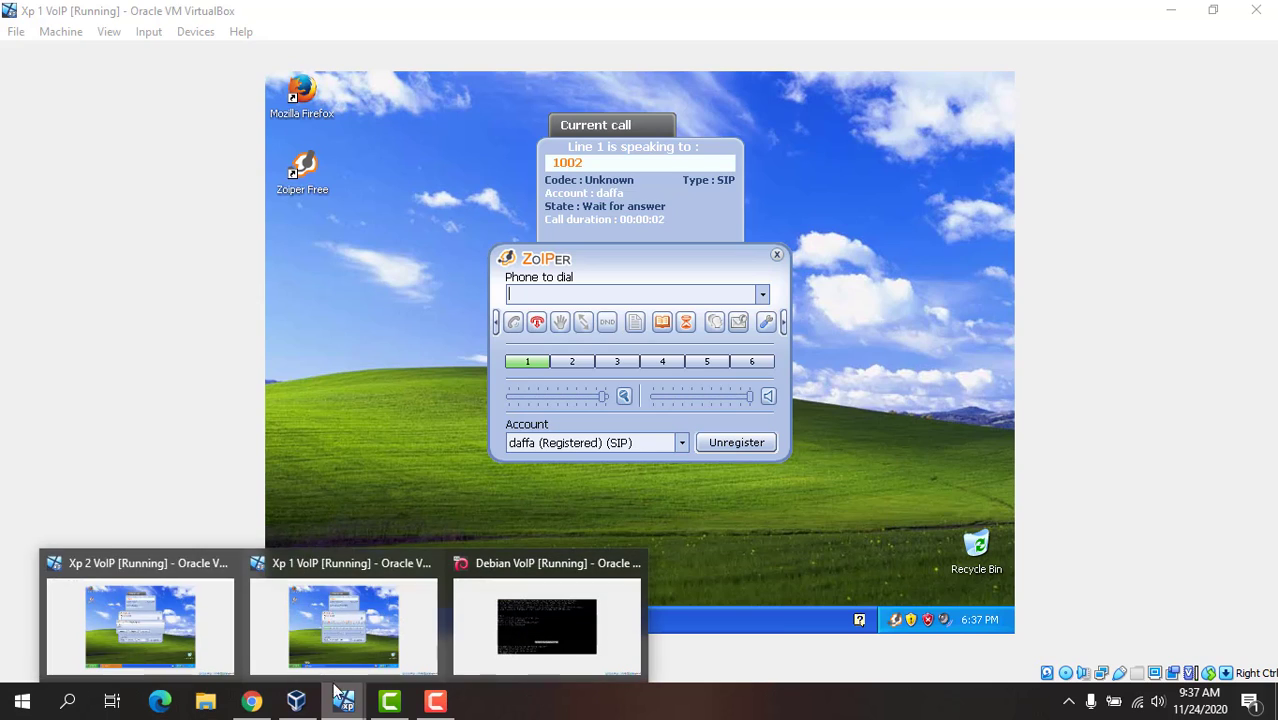
Step: Accept the incoming call from 1001 on the Xp 2 VoIP machine and hang up
{"action": "left_click", "coordinate": [140, 625]}
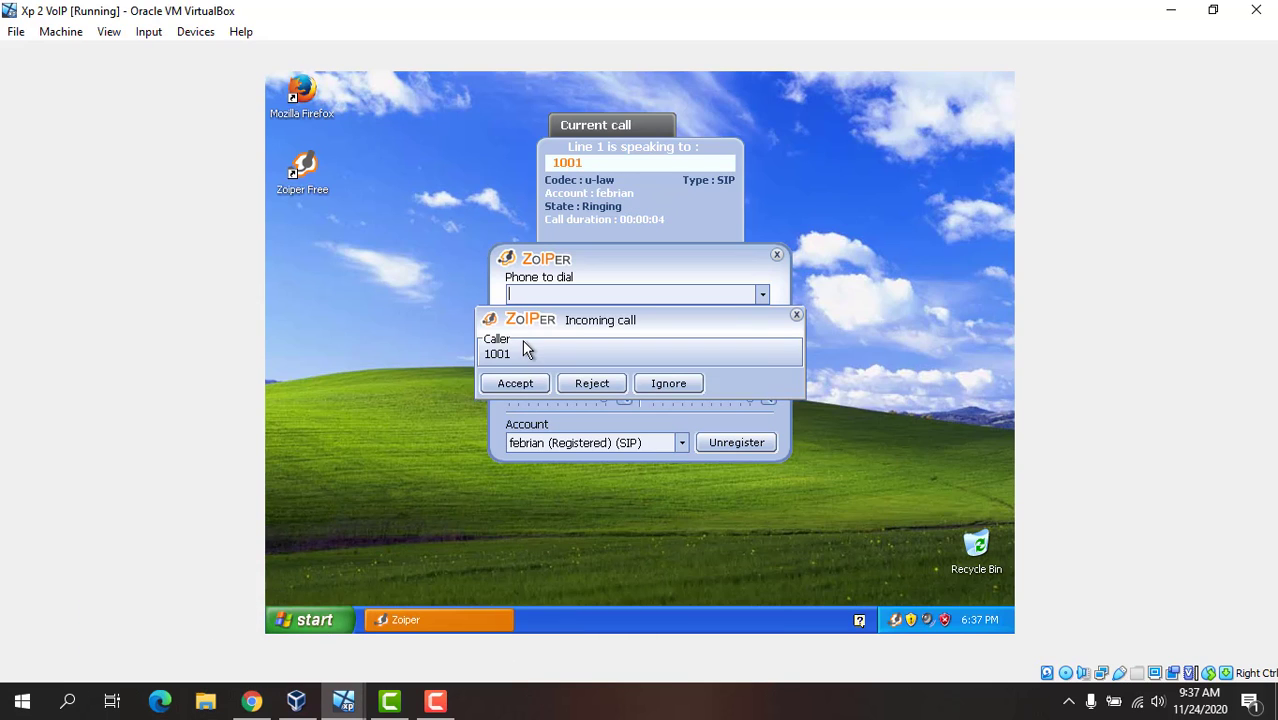
{"action": "left_click", "coordinate": [515, 384]}
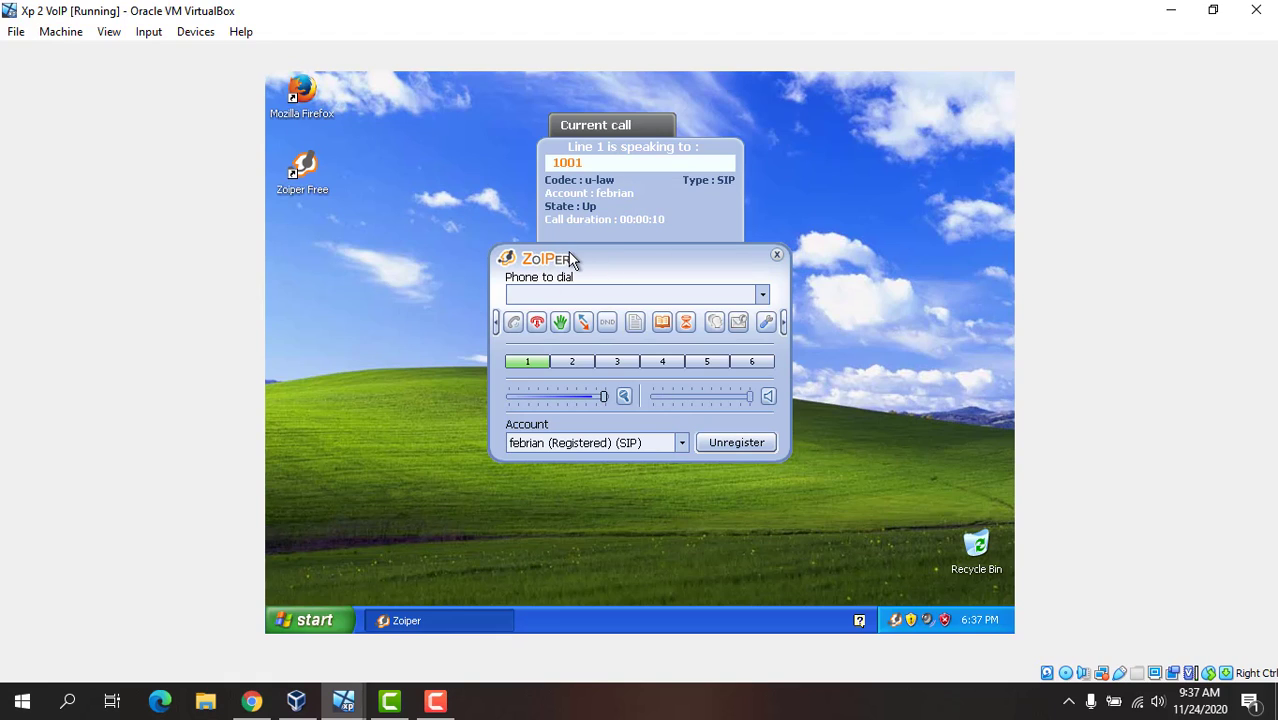
{"action": "left_click", "coordinate": [538, 323]}
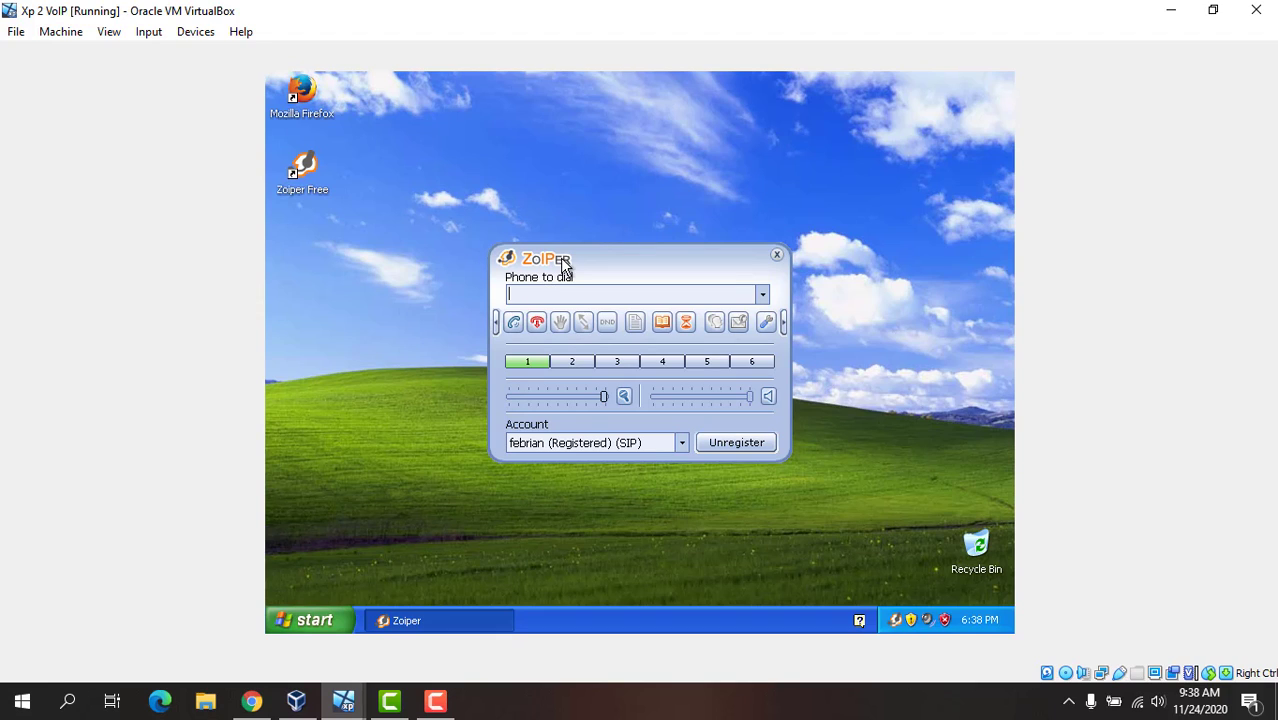
Step: Call extension 1001 from Zoiper on the Xp 2 VoIP machine
{"action": "type", "text": "1001"}
{"action": "left_click", "coordinate": [513, 326]}
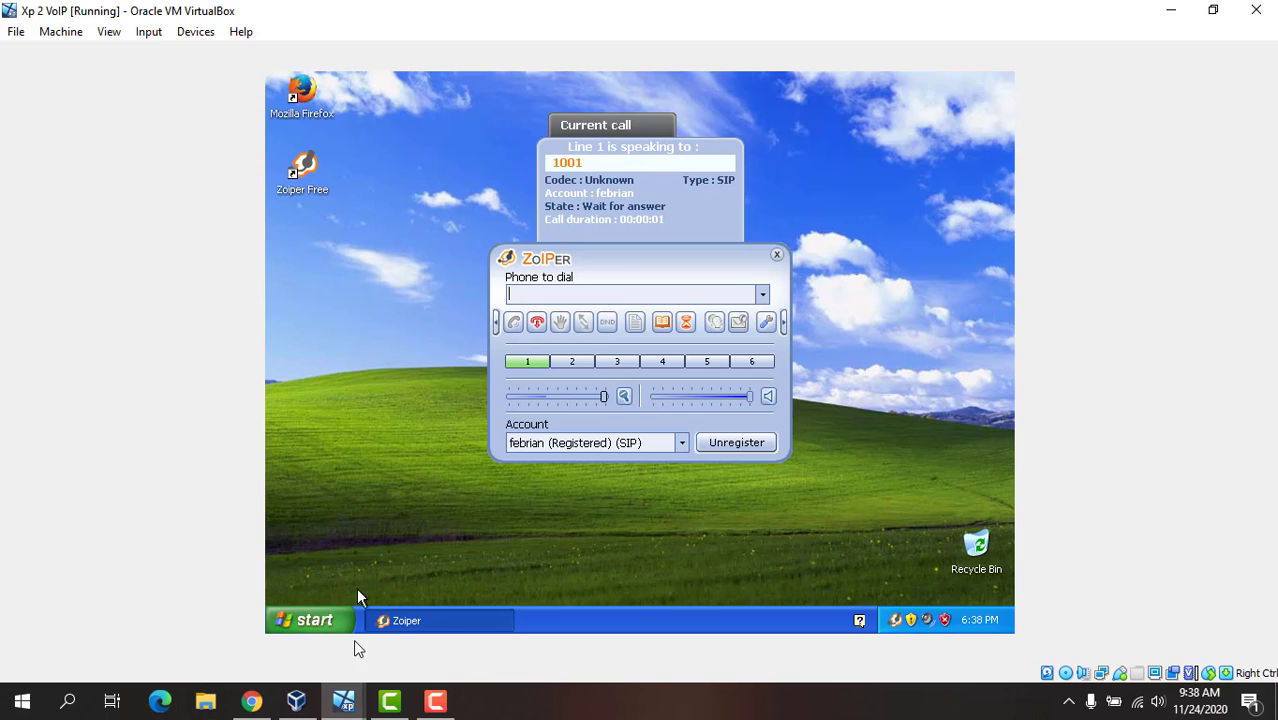
Step: Accept the incoming call from 1002 on the Xp 1 VoIP machine and hang up
{"action": "left_click", "coordinate": [343, 701]}
{"action": "left_click", "coordinate": [395, 661]}
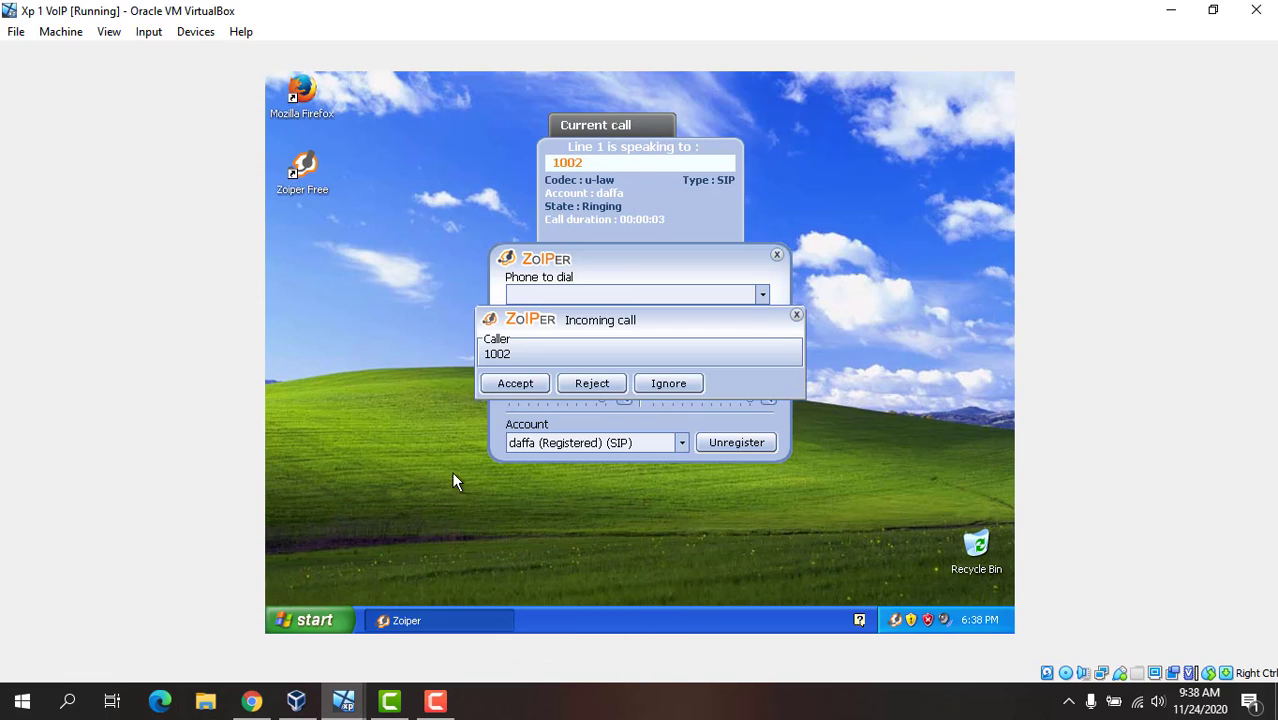
{"action": "left_click", "coordinate": [515, 383]}
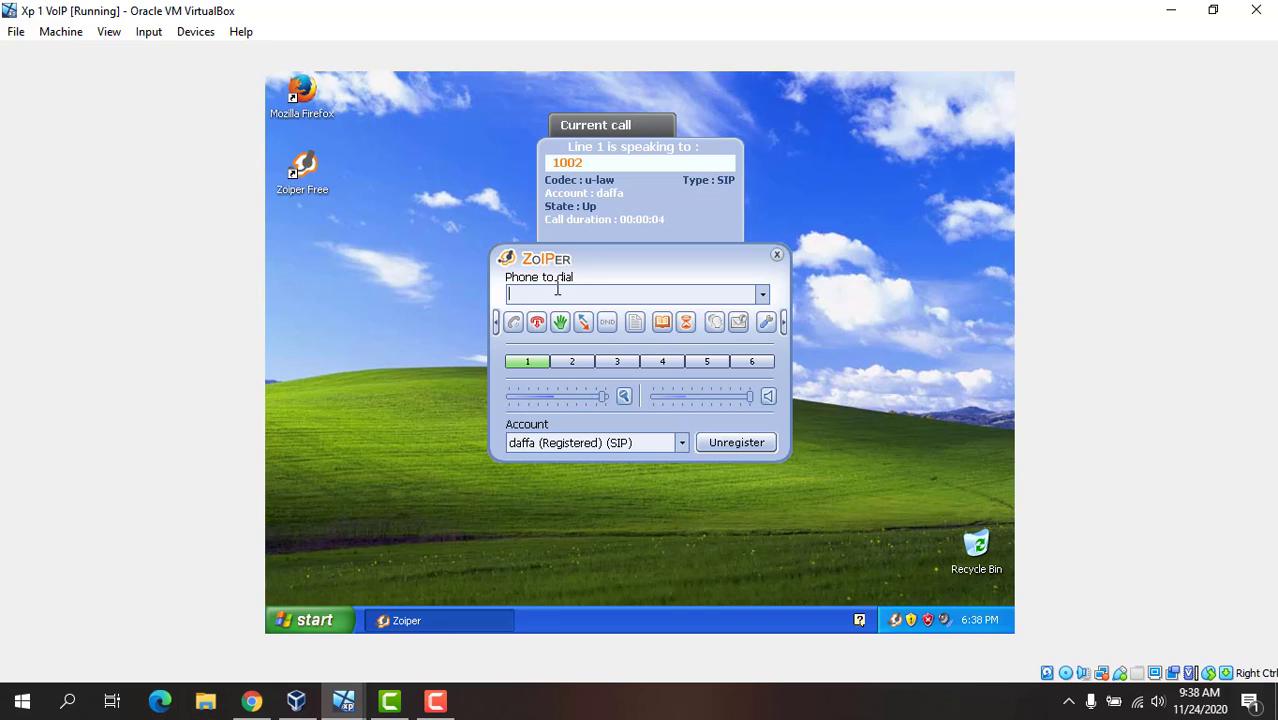
{"action": "left_click", "coordinate": [537, 322]}
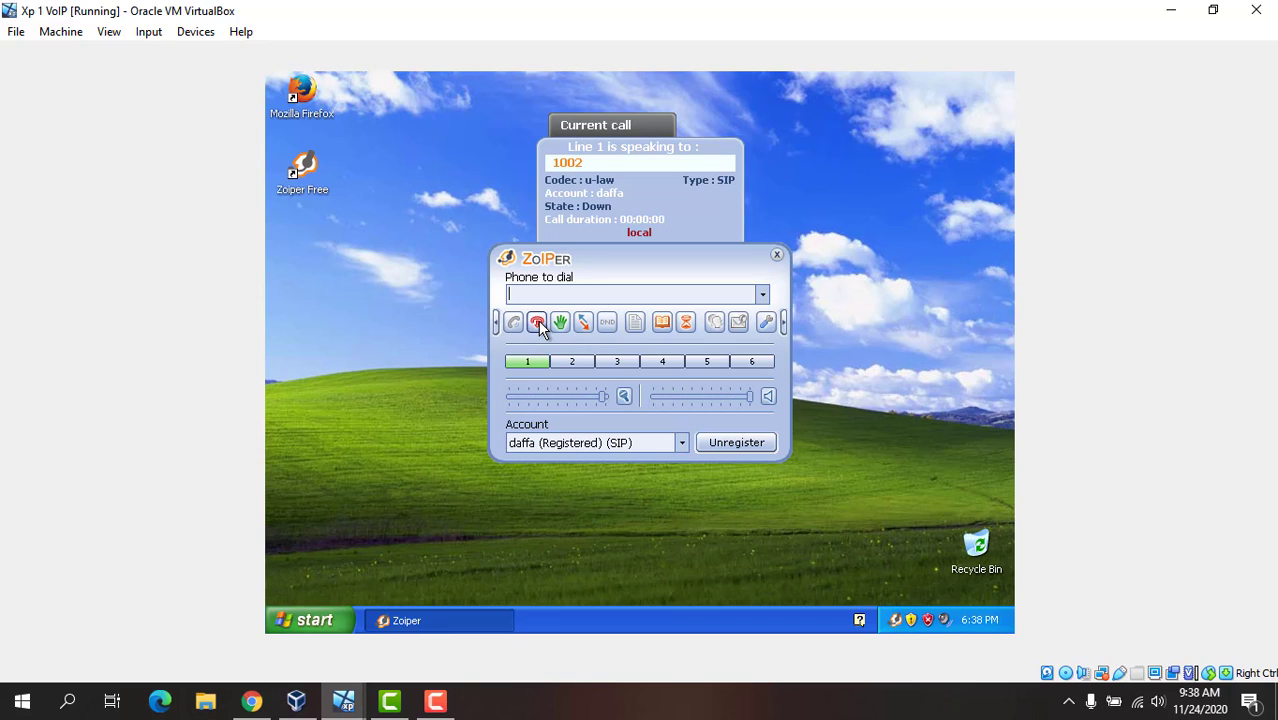
{"action": "left_click_drag", "start_coordinate": [564, 254], "coordinate": [565, 254]}
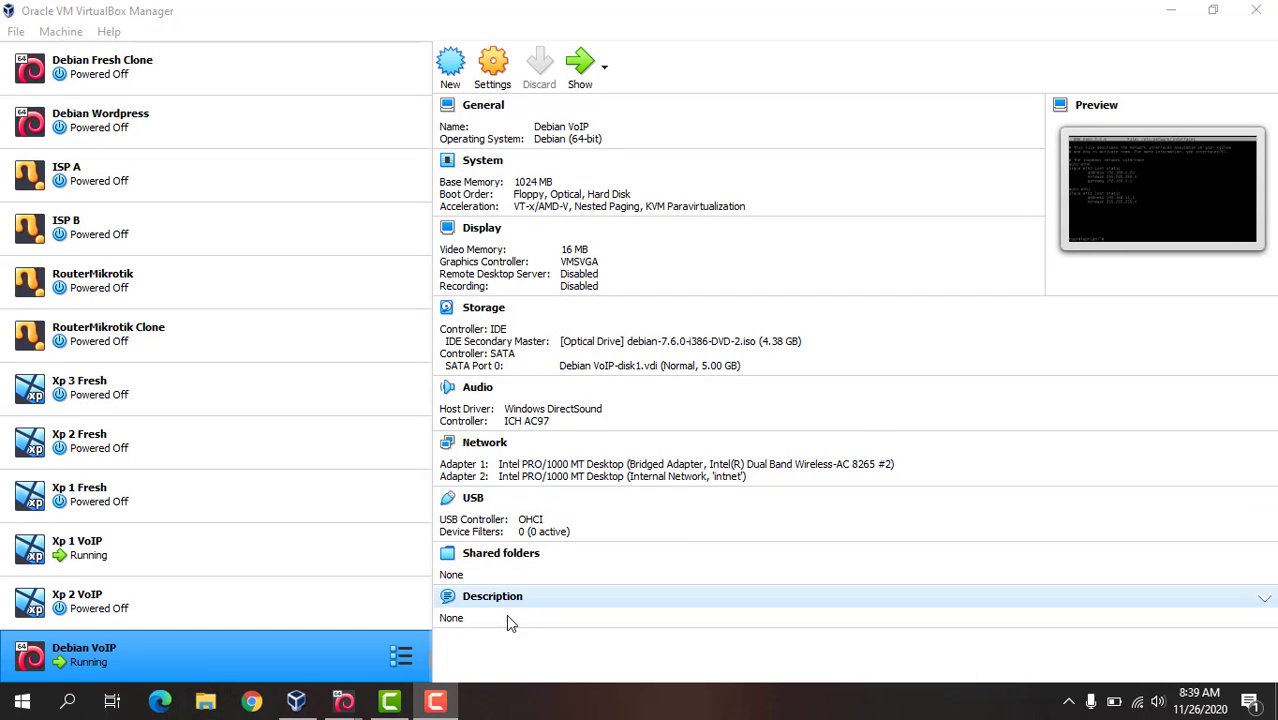
Step: Compare the network adapter settings of the Xp 1 VoIP and Debian VoIP machines in VirtualBox Manager
{"action": "left_click", "coordinate": [305, 555]}
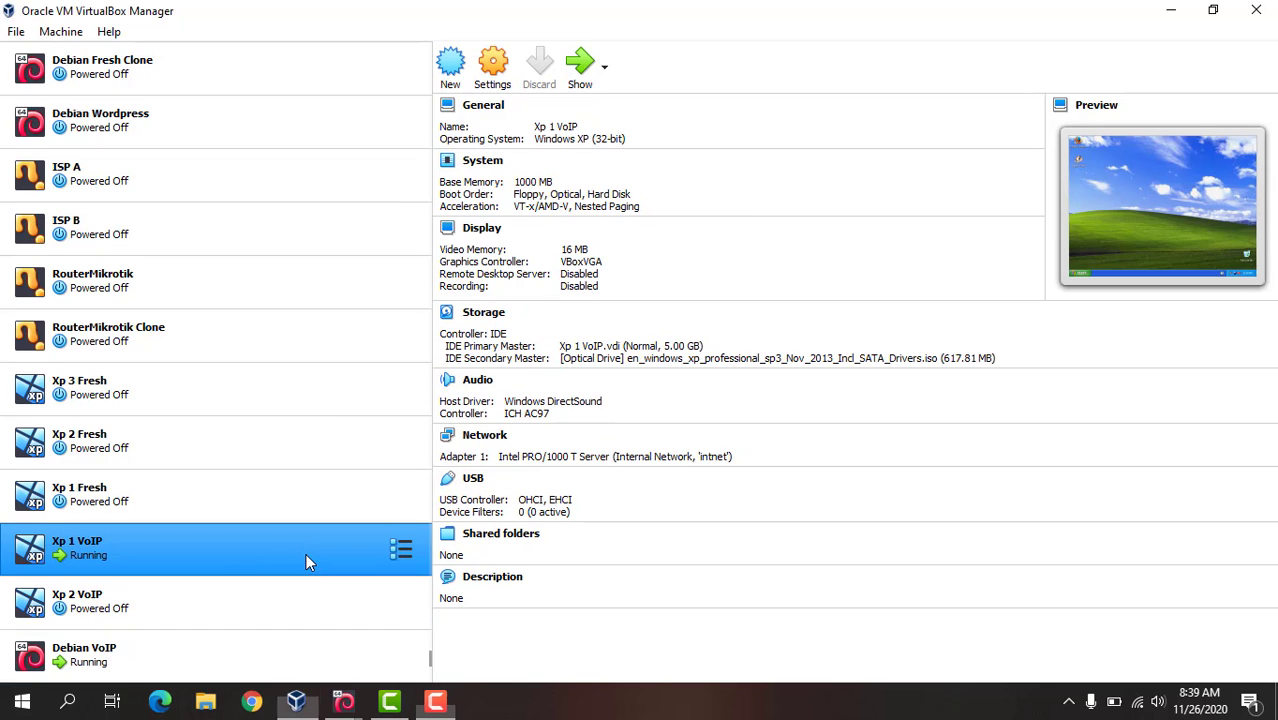
{"action": "left_click", "coordinate": [298, 663]}
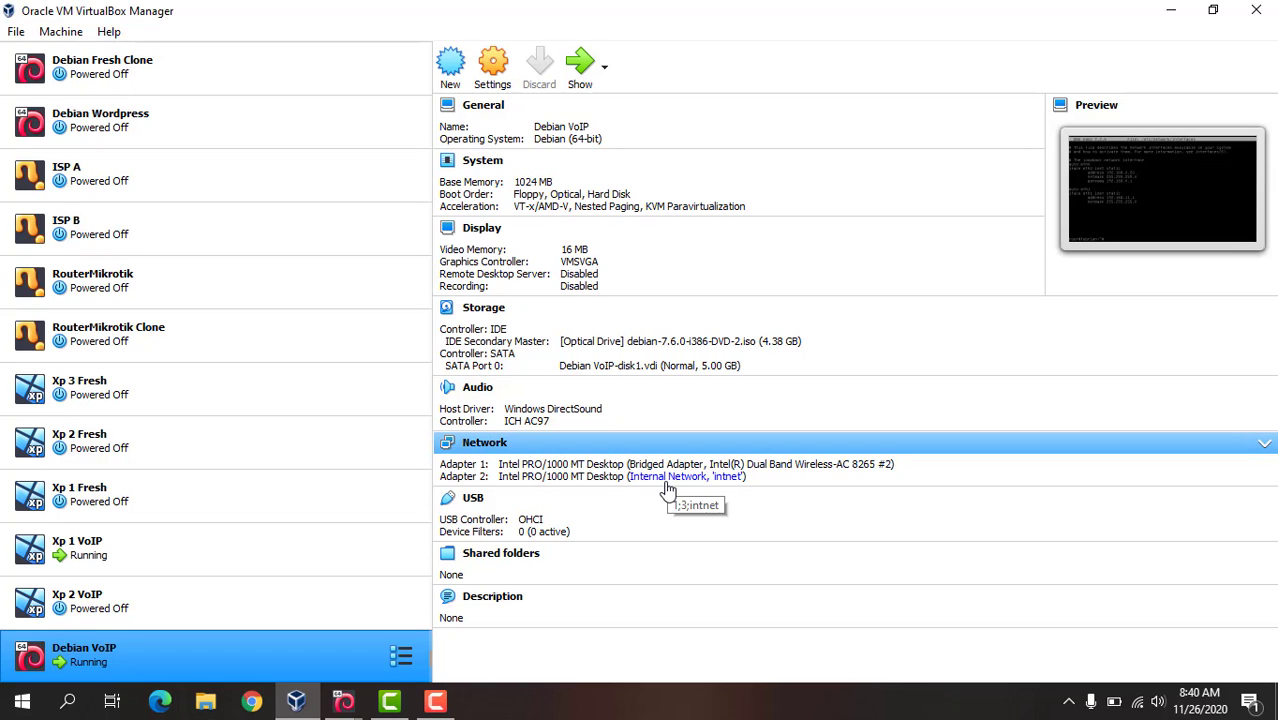
{"action": "left_click", "coordinate": [222, 552]}
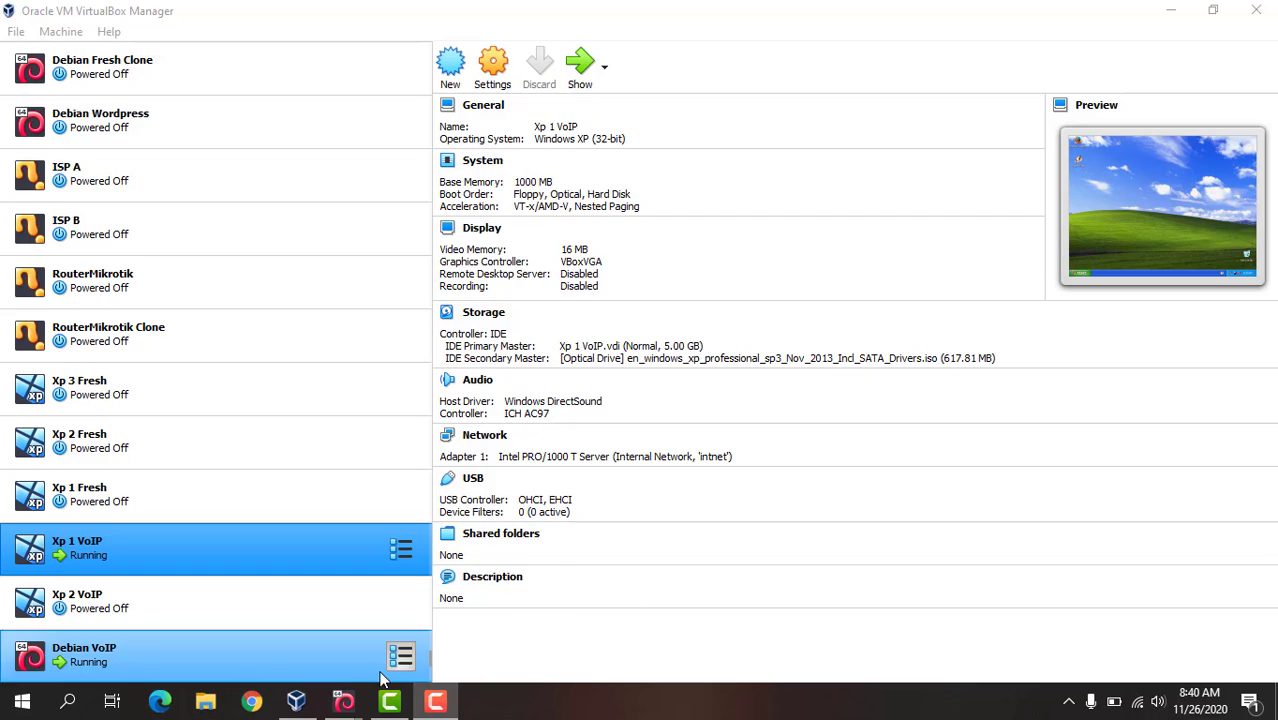
Step: Switch to the Debian VoIP machine and log in as root with the account password
{"action": "mouse_move", "coordinate": [343, 701]}
{"action": "left_click", "coordinate": [256, 623]}
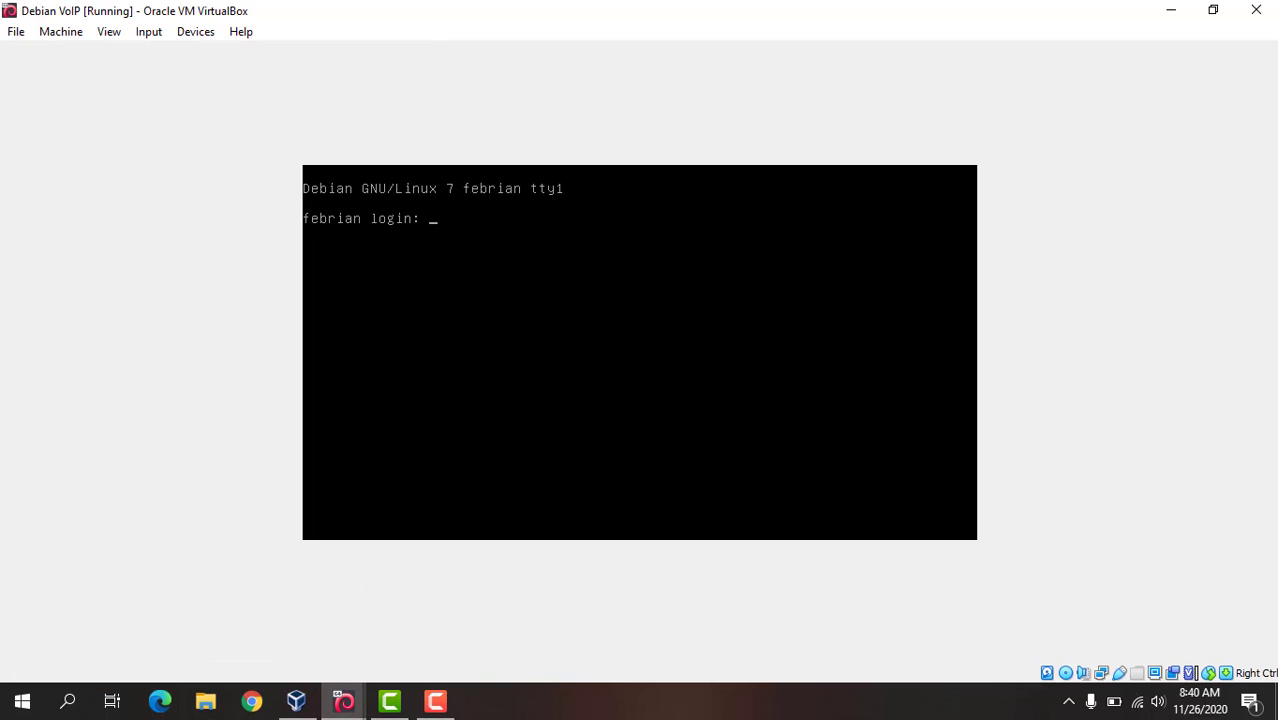
{"action": "type", "text": "root"}
{"action": "key", "text": "Return"}
{"action": "key", "text": "Return"}
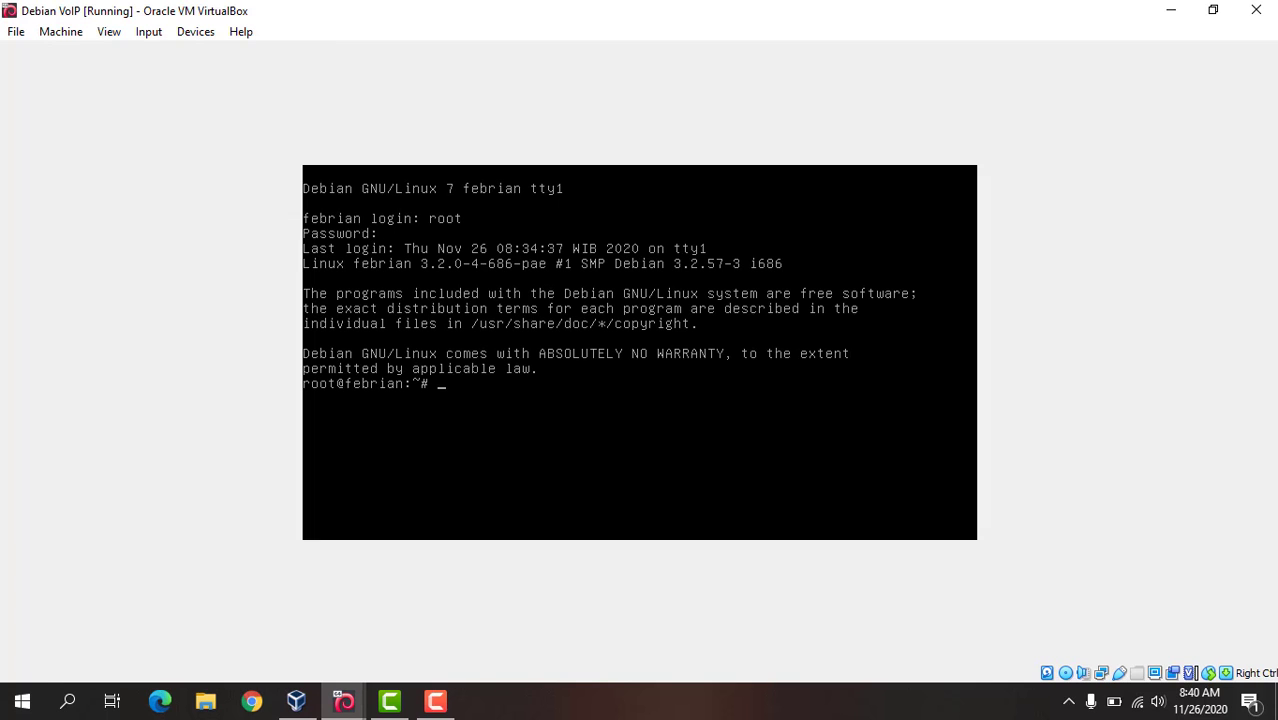
Step: Open the network configuration file with nano /etc/network/interfaces
{"action": "type", "text": "nano /etc/network/interfaces"}
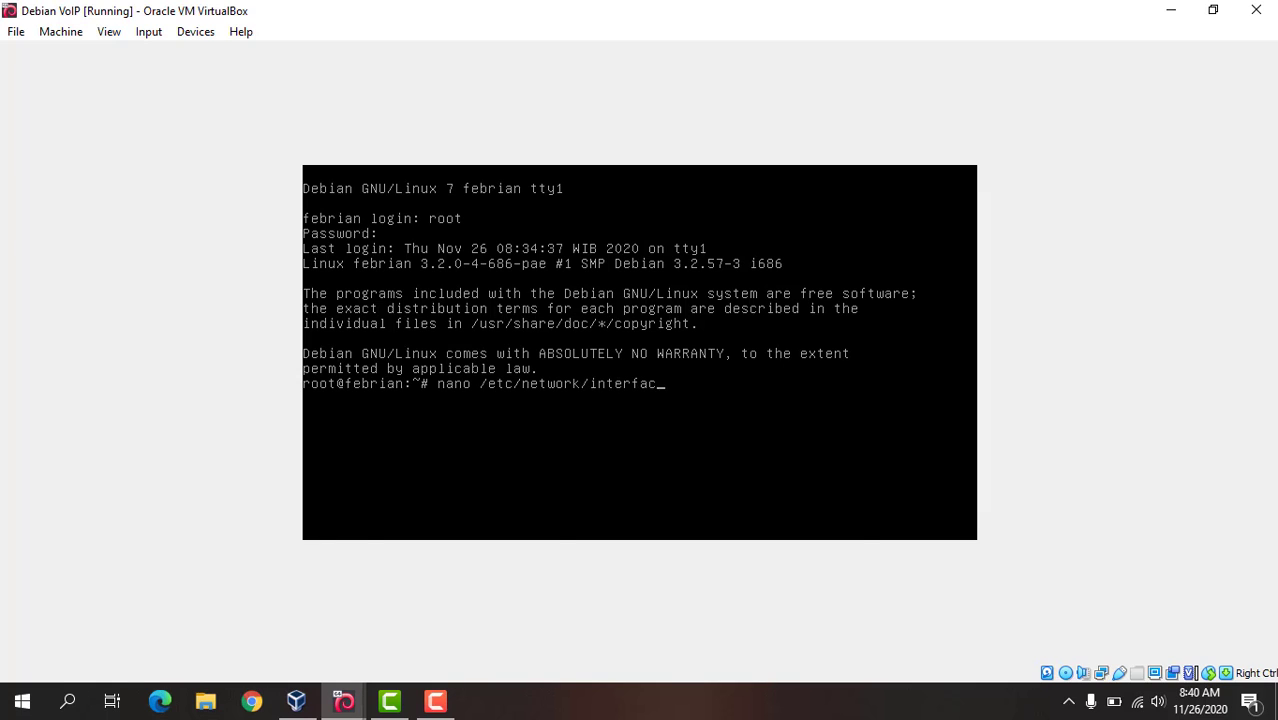
{"action": "key", "text": "Return"}
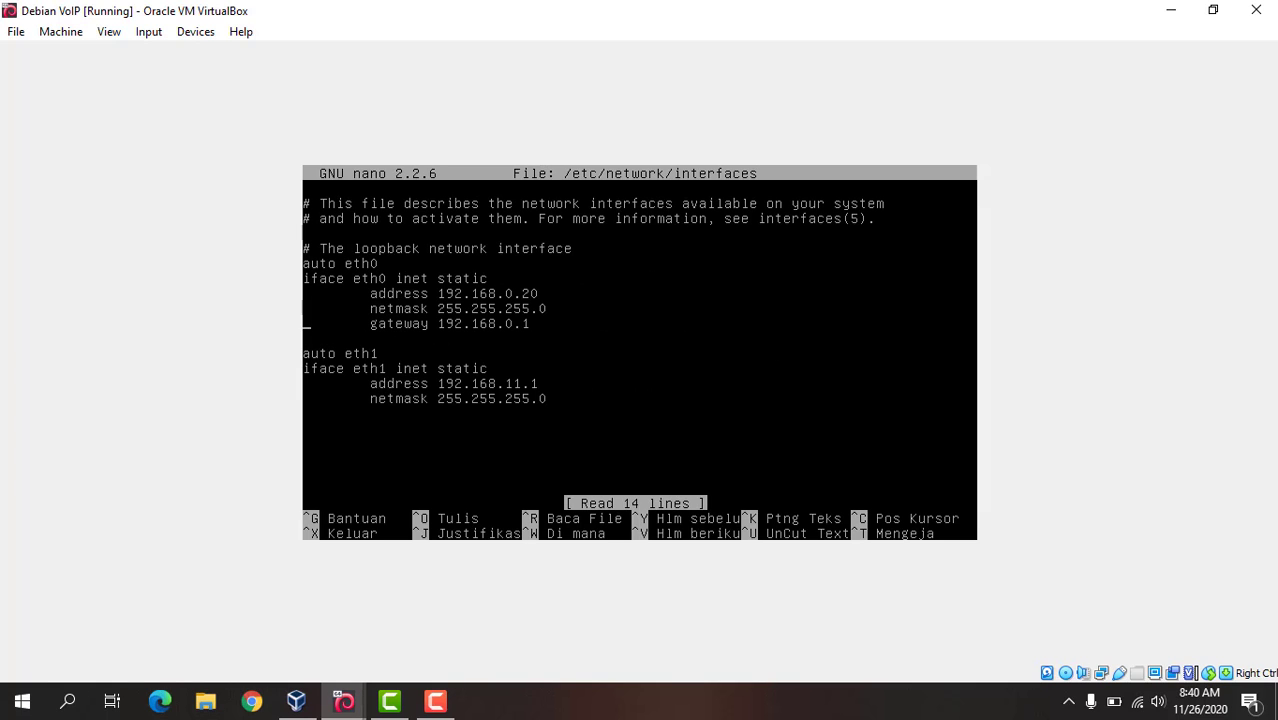
Step: Review the static address settings of eth0 and eth1 in the interfaces file and exit nano
{"action": "key", "text": "Up"}
{"action": "key", "text": "Up"}
{"action": "key", "text": "Down"}
{"action": "key", "text": "Down"}
{"action": "key", "text": "Down"}
{"action": "key", "text": "Down"}
{"action": "key", "text": "ctrl+x"}
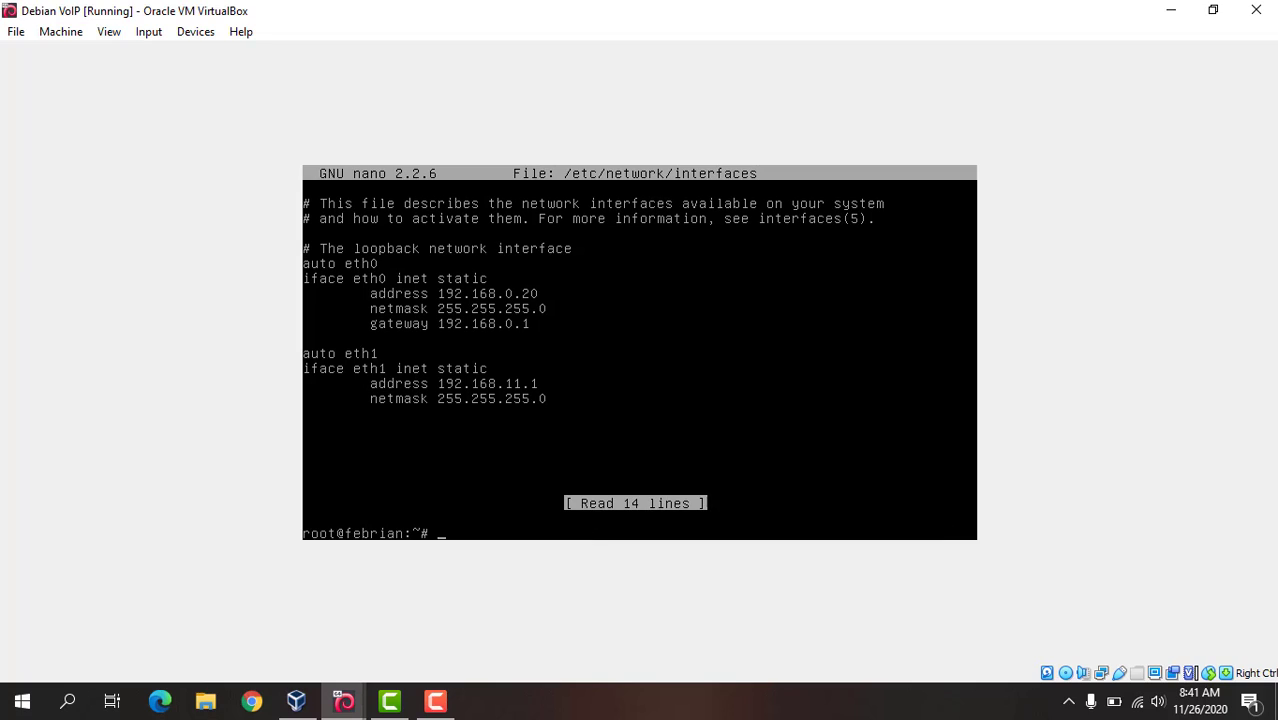
Step: Restart the networking service with the command service networking restart
{"action": "type", "text": "service networking restart"}
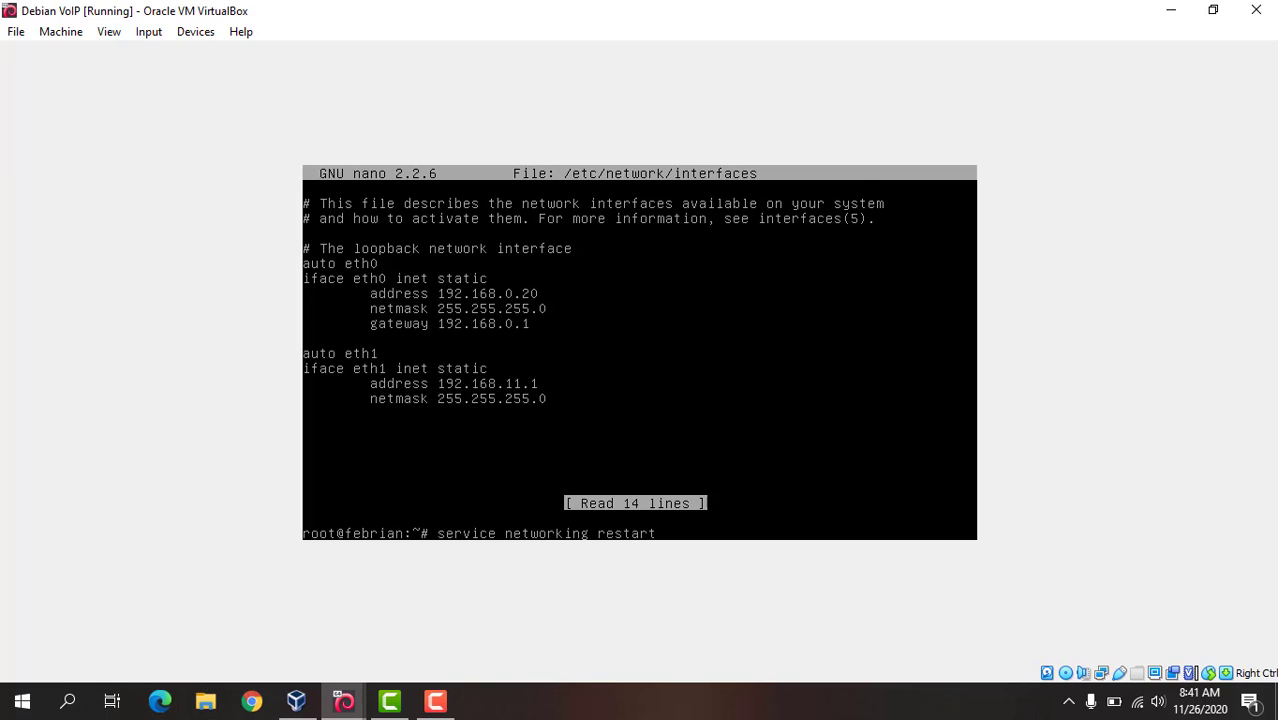
{"action": "key", "text": "Return"}
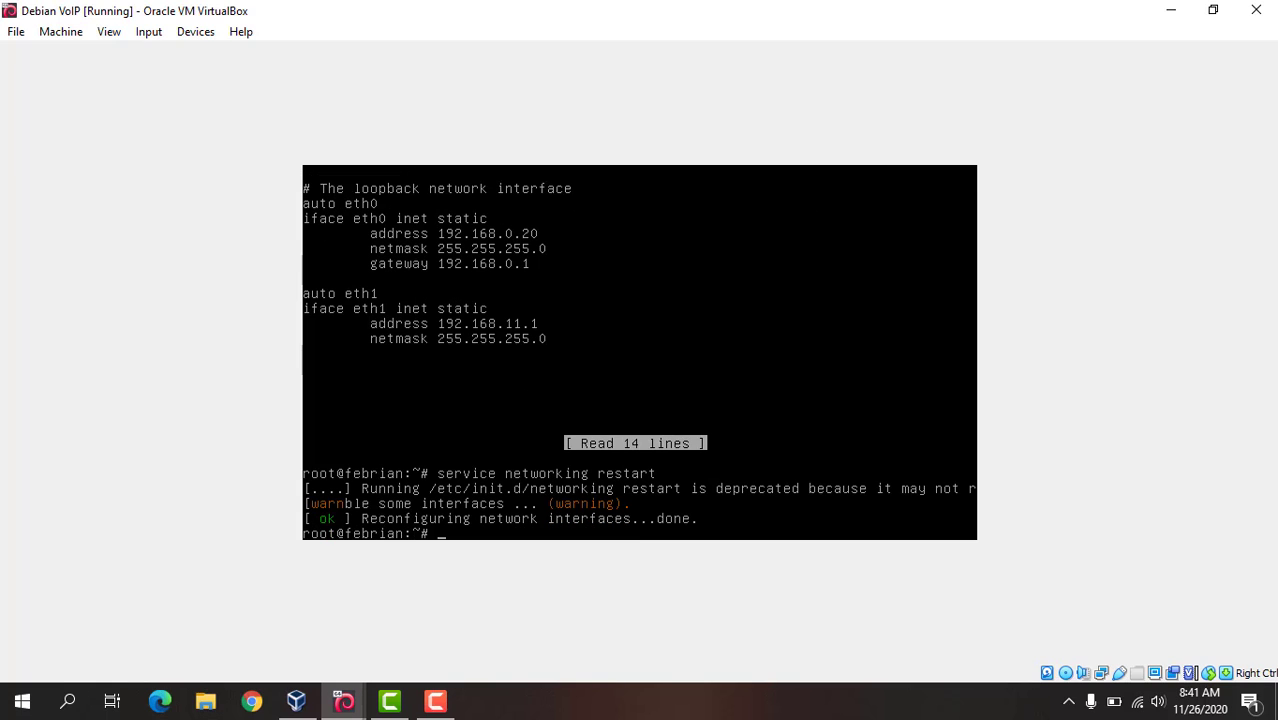
Step: Check the addresses of the eth0 and eth1 interfaces with ifconfig
{"action": "type", "text": "ifconfig"}
{"action": "key", "text": "Return"}
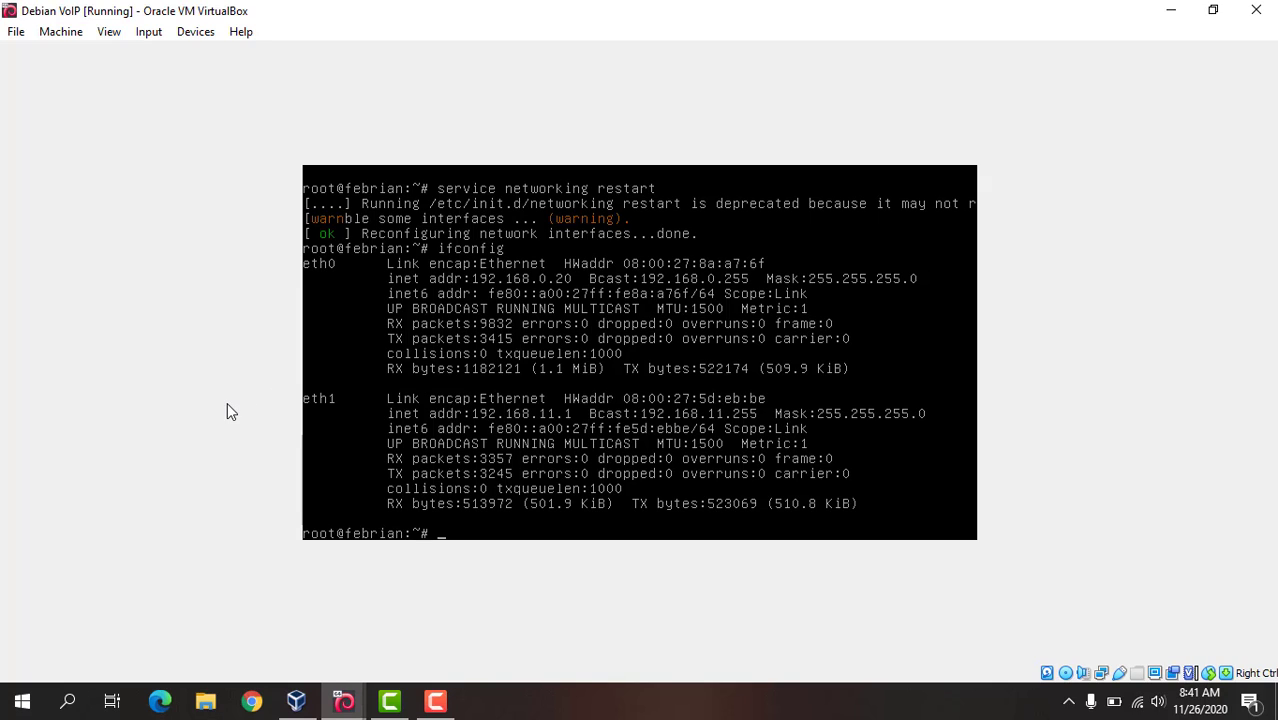
{"action": "left_click", "coordinate": [435, 701]}
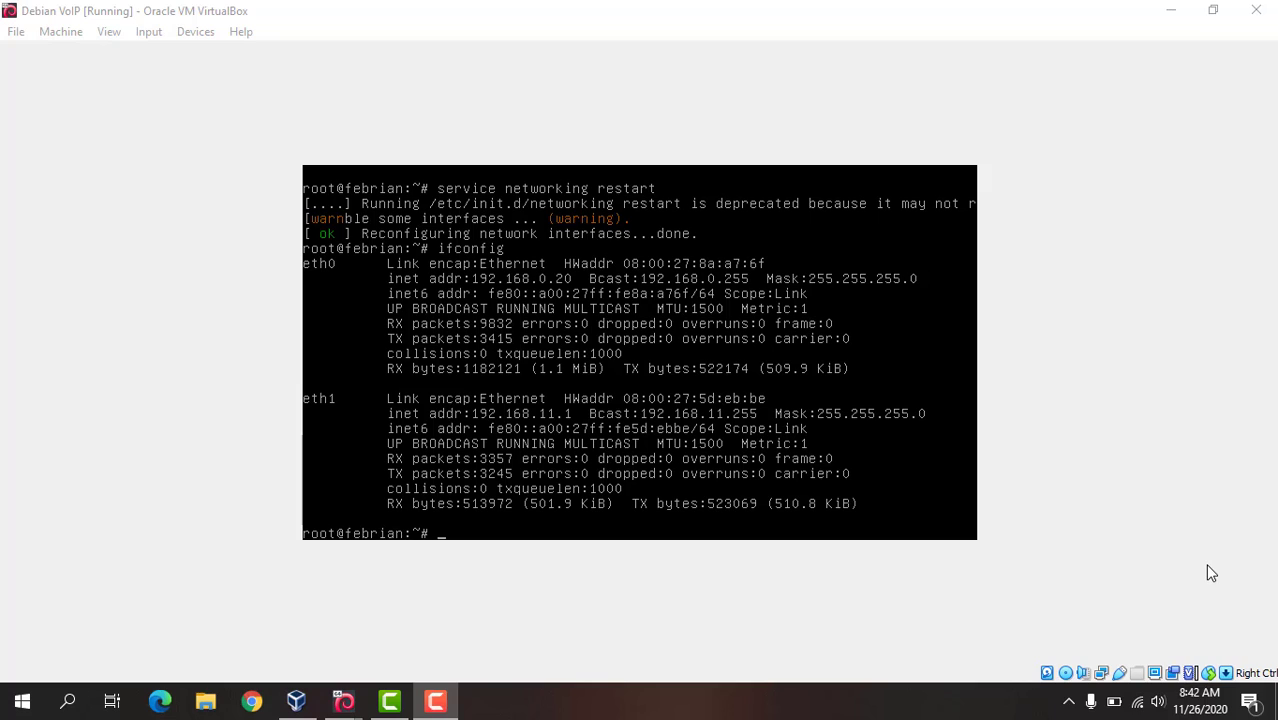
Step: Open the SIP configuration file with nano /etc/asterisk/sip.conf
{"action": "left_click", "coordinate": [1211, 573]}
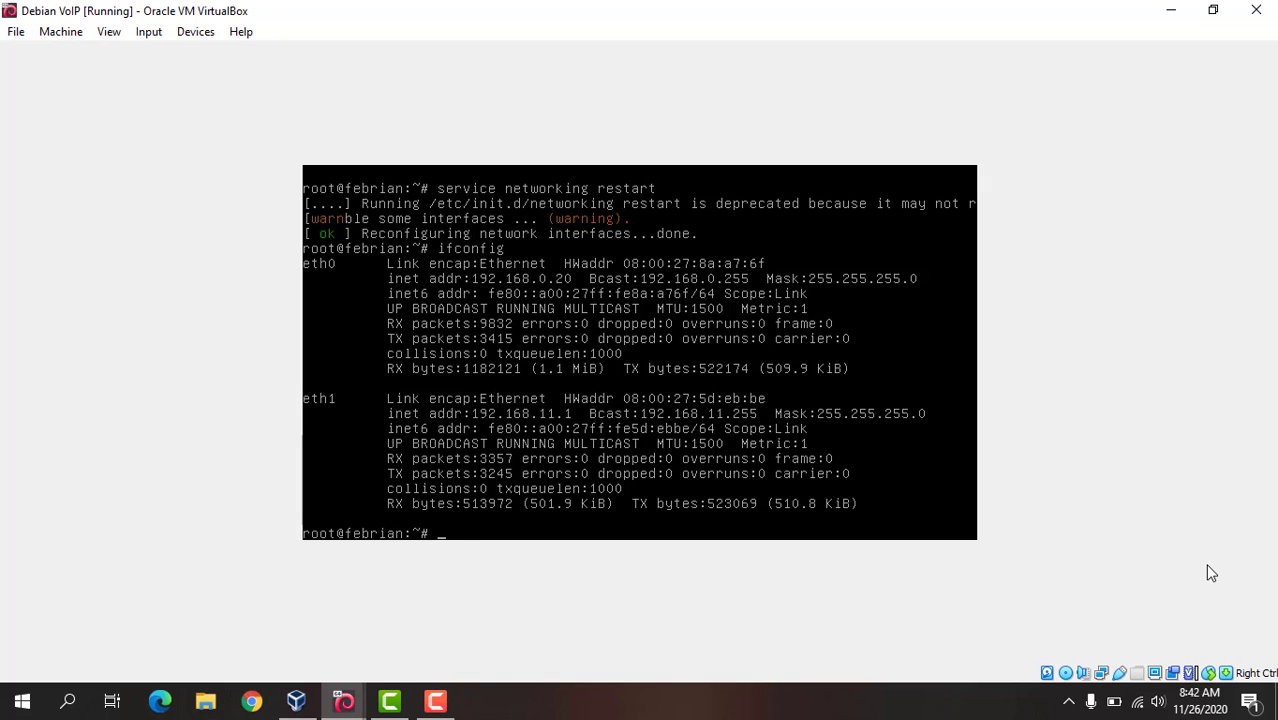
{"action": "type", "text": "nano /etc/asterisk/sip.conf"}
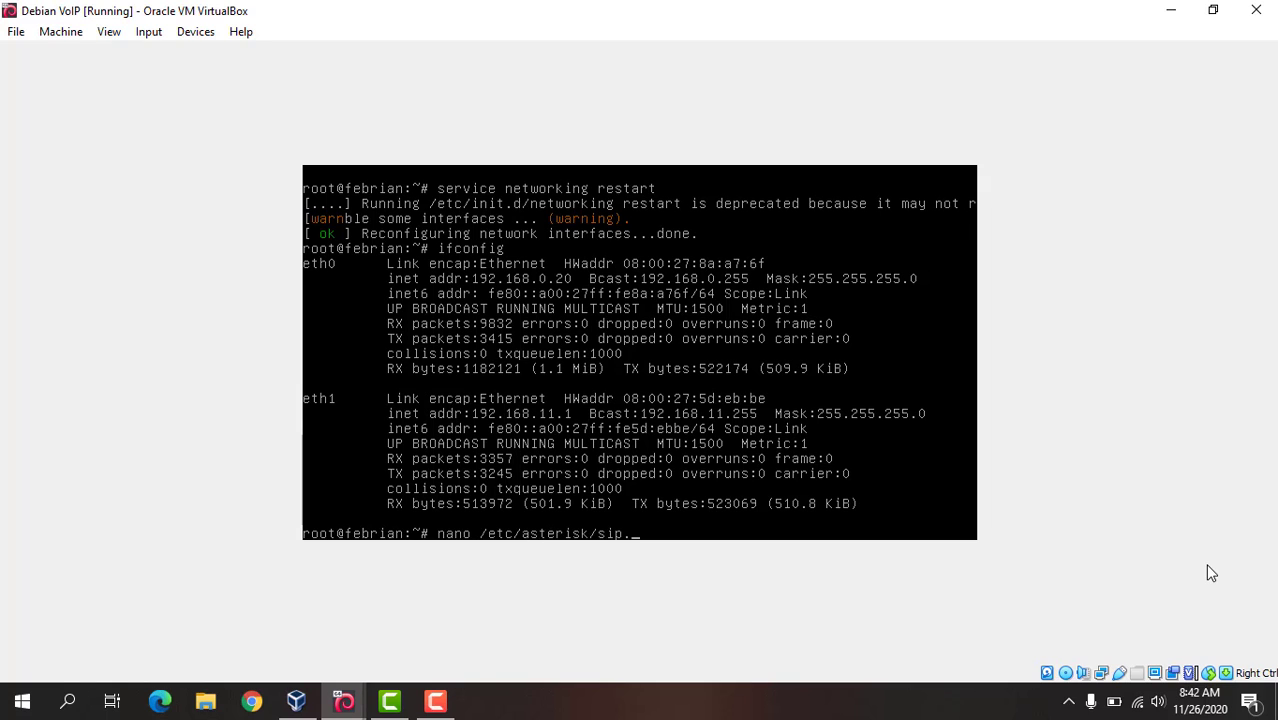
{"action": "key", "text": "Return"}
Step: Add the section header [asterisk11] between the [general] settings and the [1001] section of sip.conf
{"action": "key", "text": "Page_Down"}
{"action": "key", "text": "Page_Down"}
{"action": "key", "text": "Page_Down"}
{"action": "key", "text": "Page_Down"}
{"action": "key", "text": "Page_Down"}
{"action": "key", "text": "Page_Down"}
{"action": "key", "text": "Page_Down"}
{"action": "key", "text": "Page_Down"}
{"action": "key", "text": "Page_Down"}
{"action": "key", "text": "Page_Down"}
{"action": "key", "text": "Page_Down"}
{"action": "key", "text": "Page_Down"}
{"action": "key", "text": "Page_Down"}
{"action": "key", "text": "Page_Down"}
{"action": "key", "text": "Page_Down"}
{"action": "key", "text": "Page_Down"}
{"action": "key", "text": "Page_Down"}
{"action": "key", "text": "Page_Down"}
{"action": "key", "text": "Page_Down"}
{"action": "key", "text": "Page_Down"}
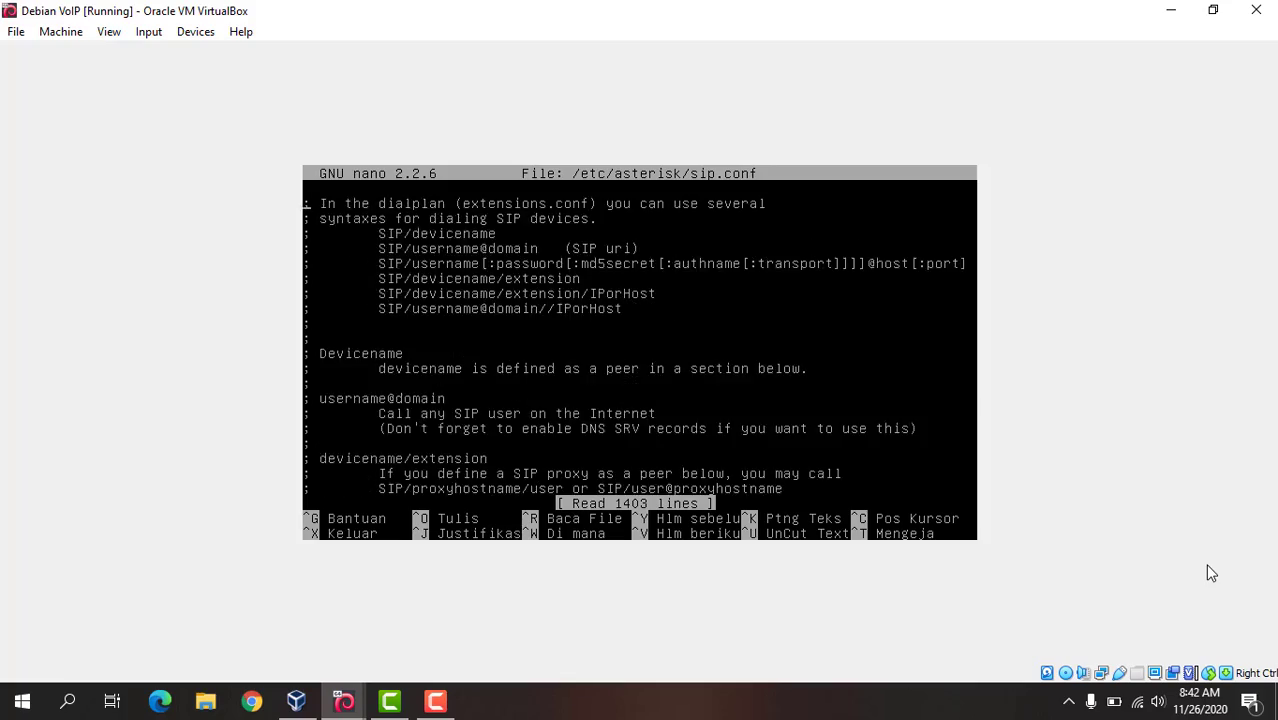
{"action": "key", "text": "Page_Down"}
{"action": "key", "text": "Page_Down"}
{"action": "key", "text": "Page_Down"}
{"action": "key", "text": "Page_Down"}
{"action": "key", "text": "Page_Down"}
{"action": "key", "text": "Page_Down"}
{"action": "key", "text": "Page_Down"}
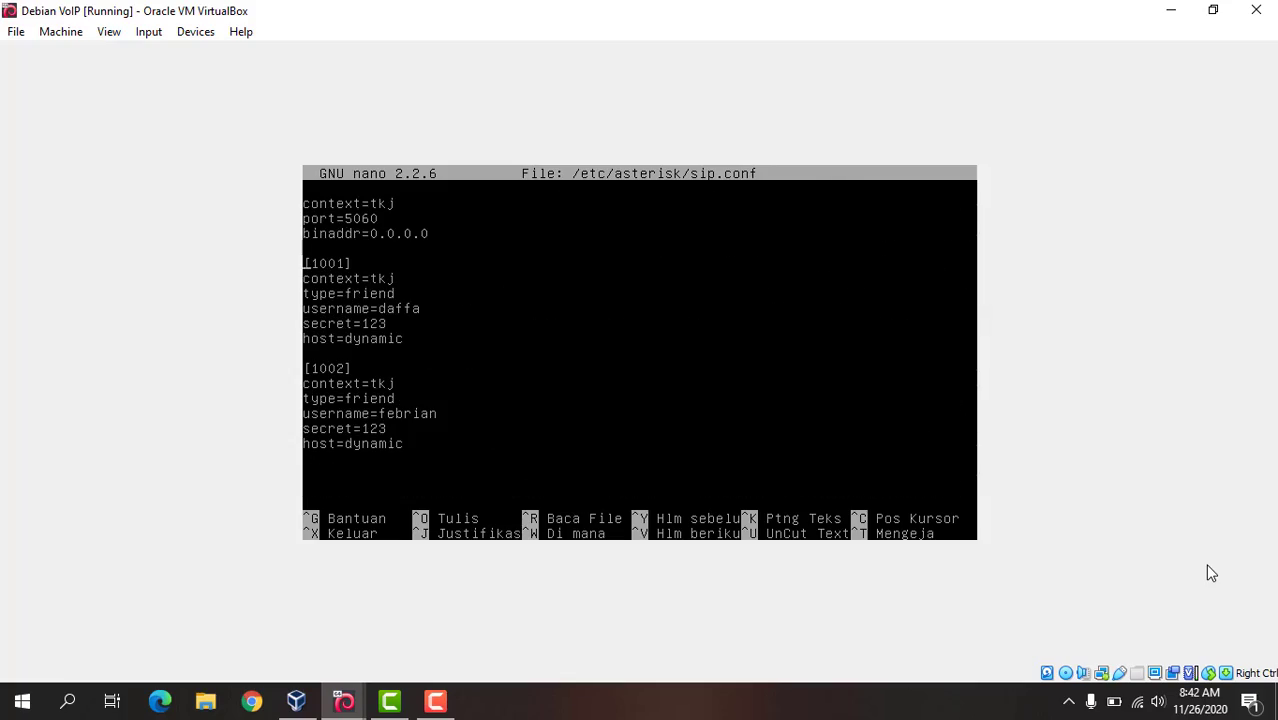
{"action": "key", "text": "Up"}
{"action": "key", "text": "Up"}
{"action": "key", "text": "Up"}
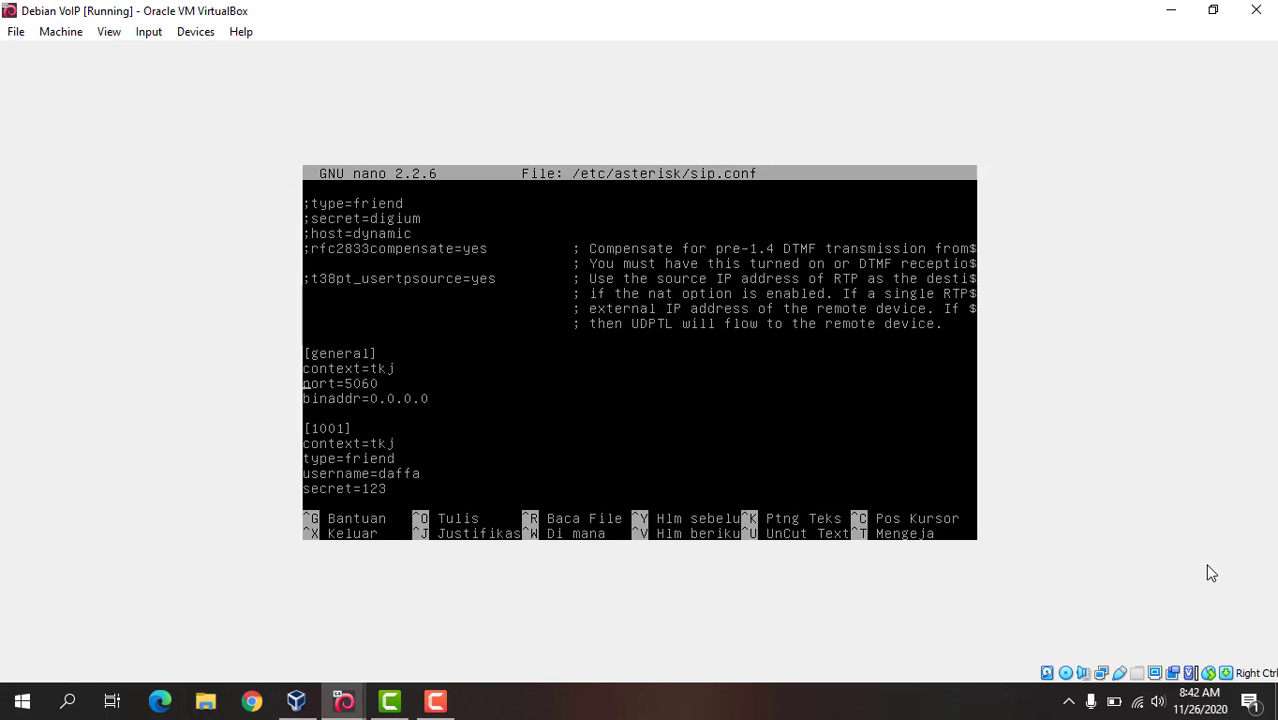
{"action": "key", "text": "Return"}
{"action": "key", "text": "Return"}
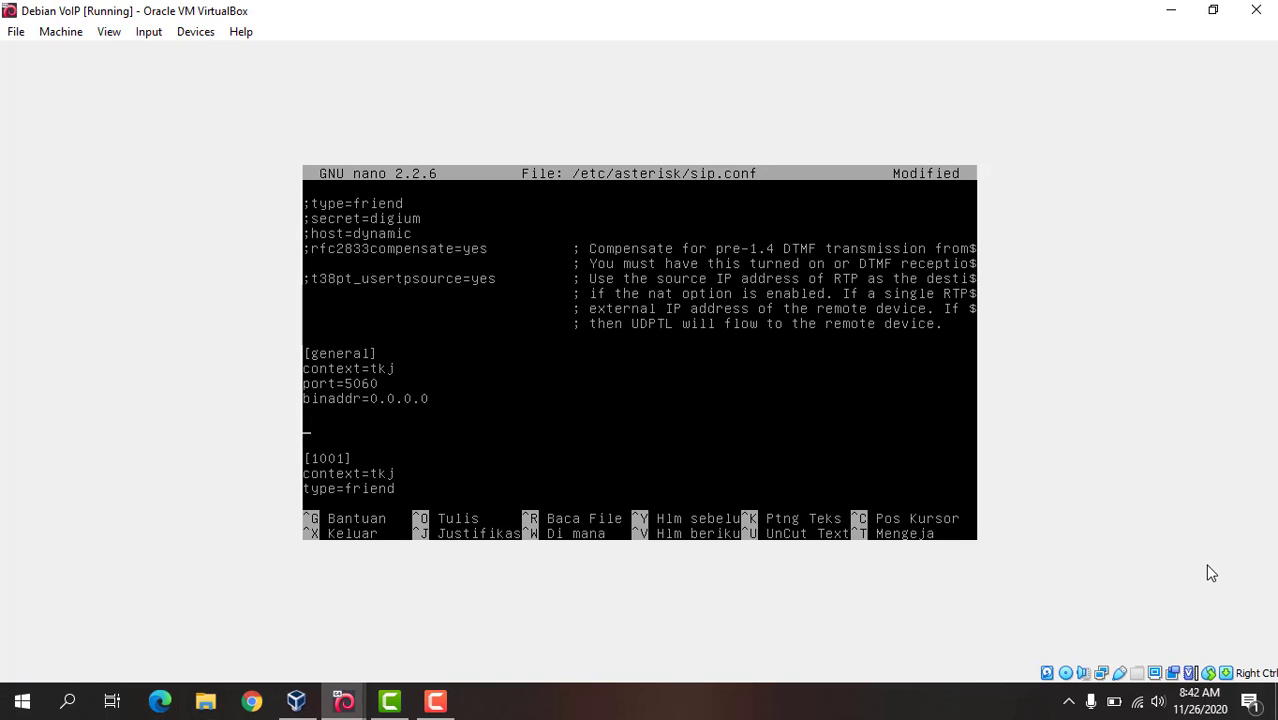
{"action": "type", "text": "[]"}
{"action": "type", "text": "asterisk1"}
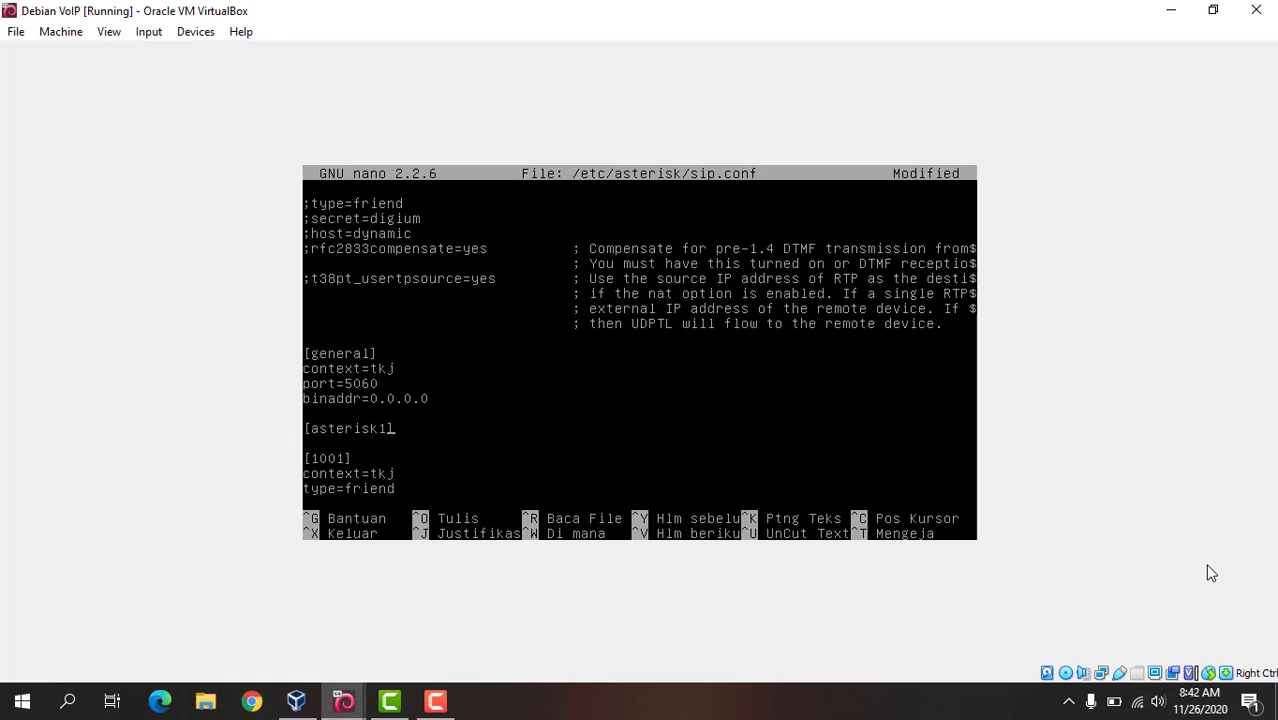
{"action": "type", "text": "1"}
{"action": "key", "text": "Return"}
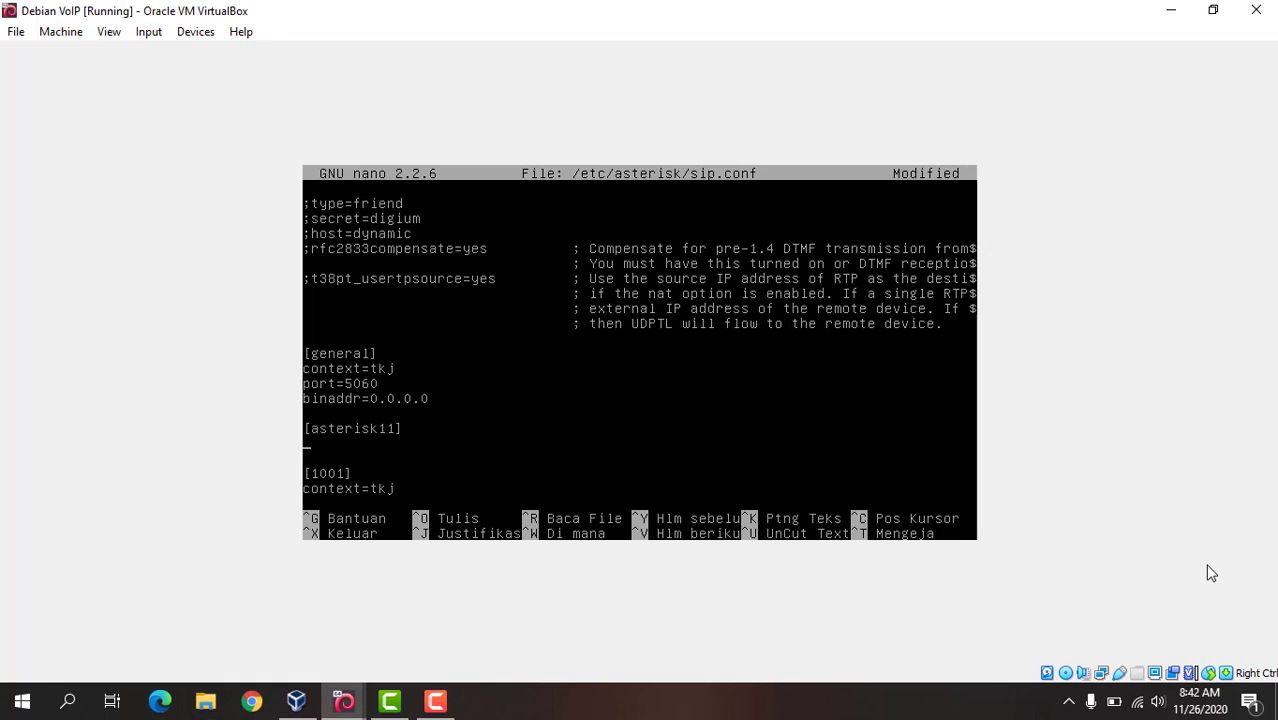
Step: Enter context=tkj and type=friend on separate lines under the [asterisk11] header
{"action": "type", "text": "context=tkj"}
{"action": "key", "text": "Return"}
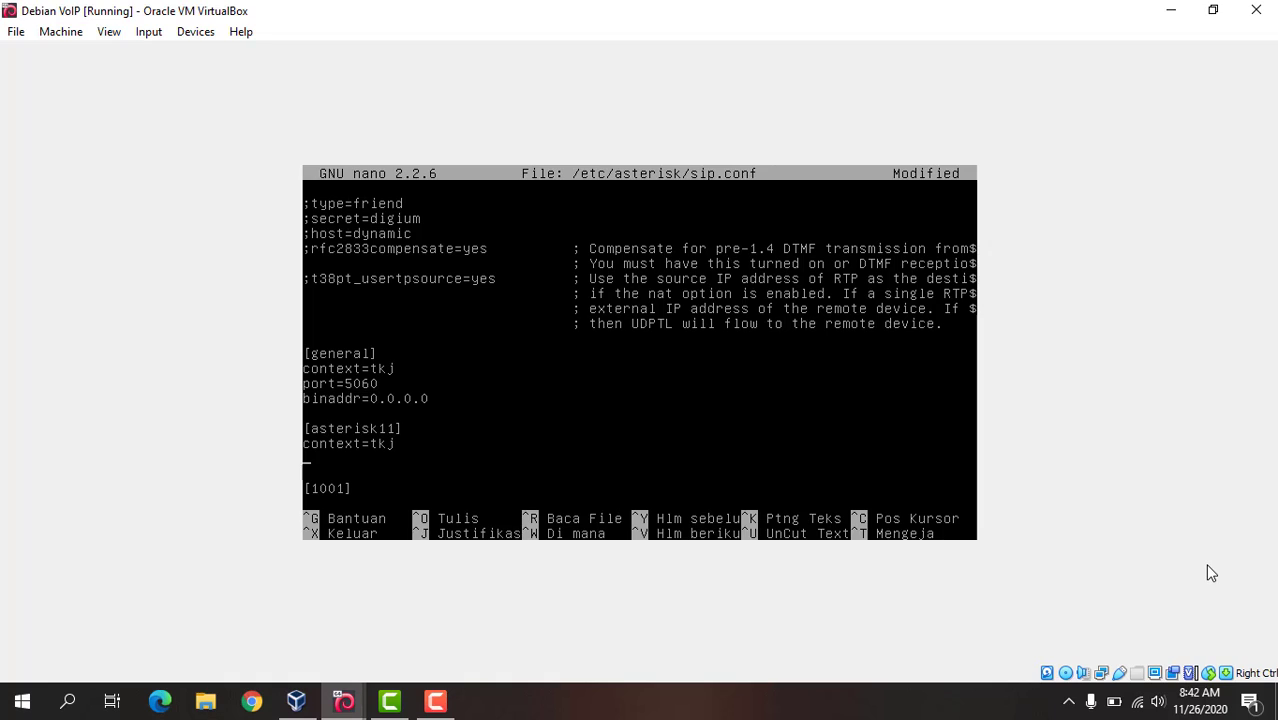
{"action": "type", "text": "type=friend"}
{"action": "key", "text": "Return"}
Step: Add the line host=192.168.0.144 to the [asterisk11] section, then save sip.conf and exit nano
{"action": "type", "text": "ho"}
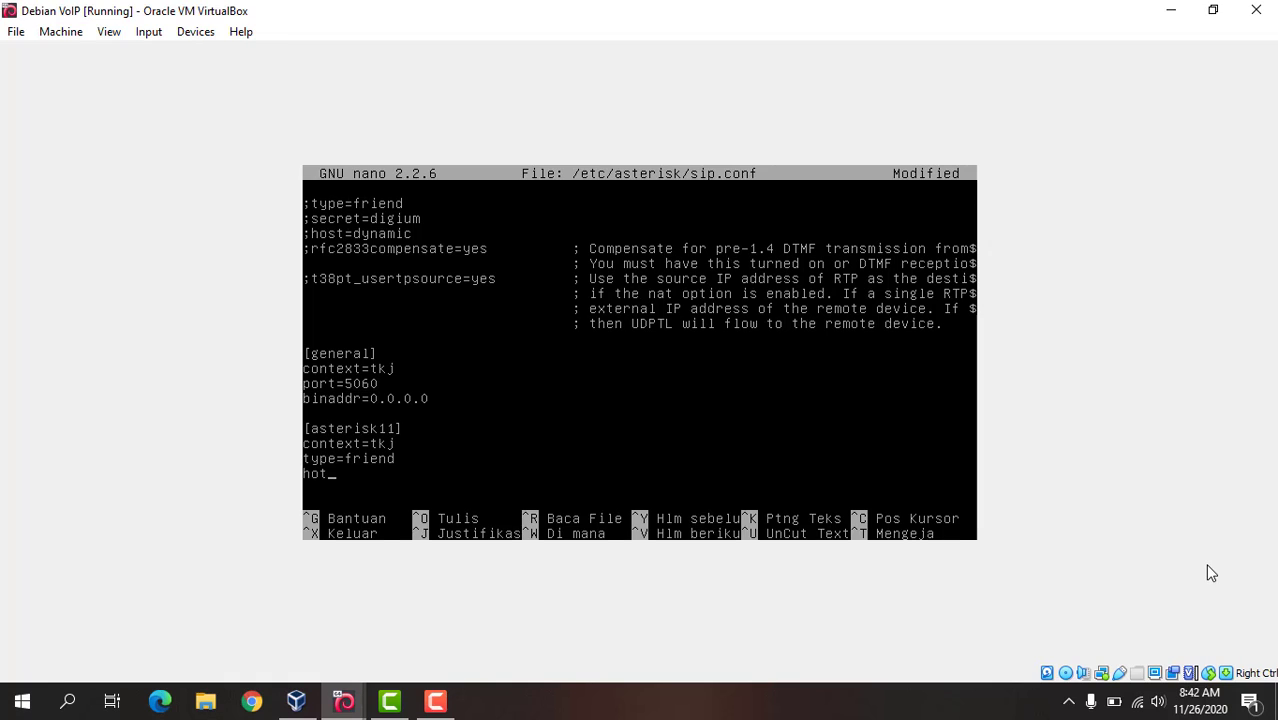
{"action": "type", "text": "t"}
{"action": "key", "text": "BackSpace"}
{"action": "type", "text": "st=192.168.0.144"}
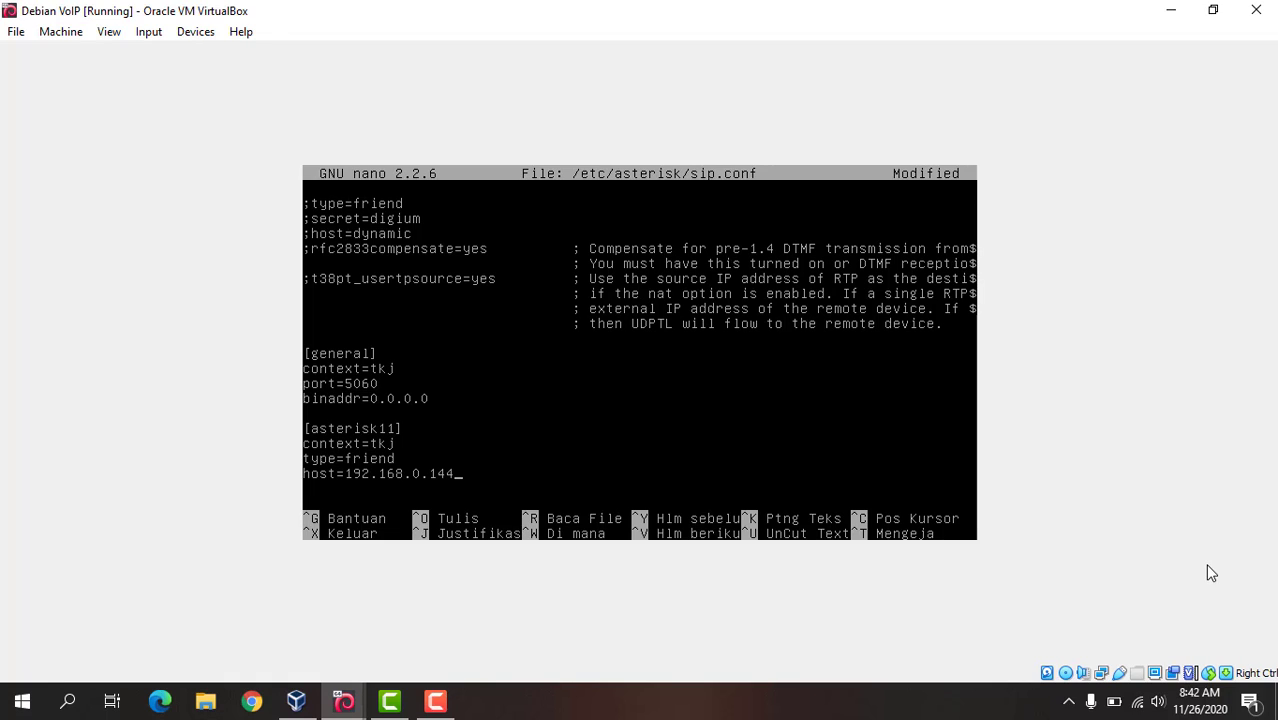
{"action": "key", "text": "ctrl+x"}
{"action": "key", "text": "y"}
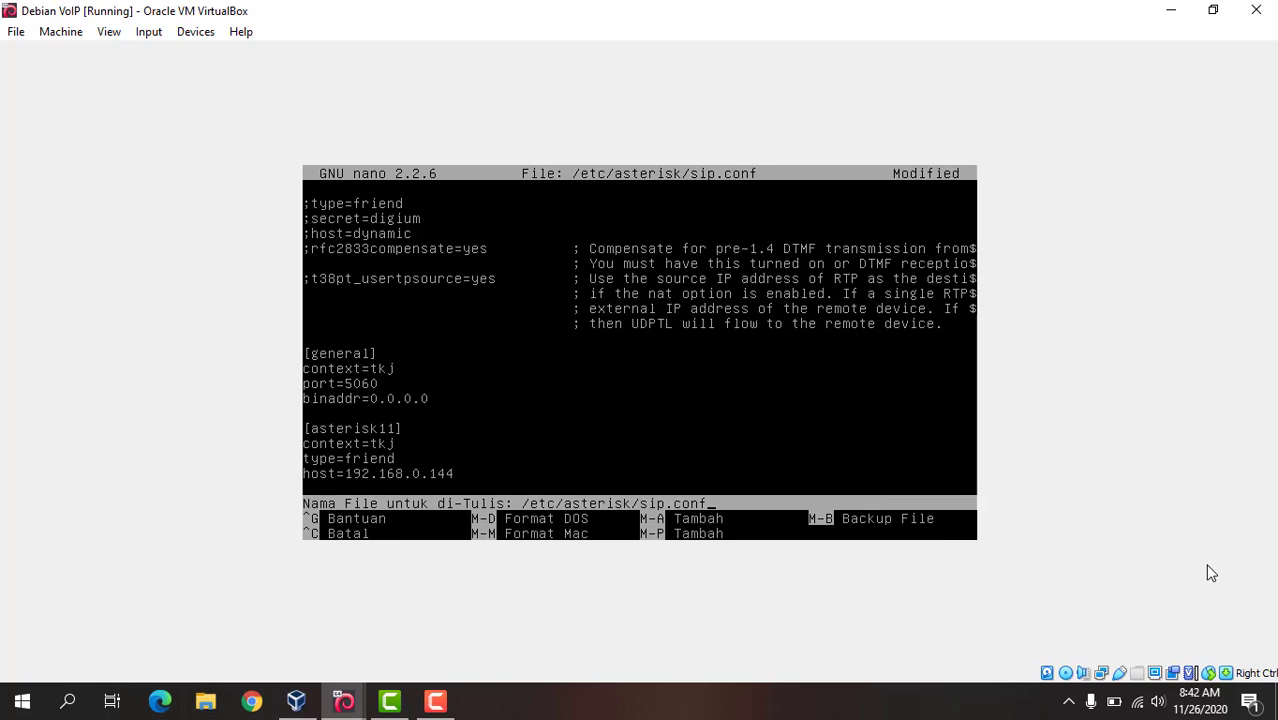
{"action": "key", "text": "Return"}
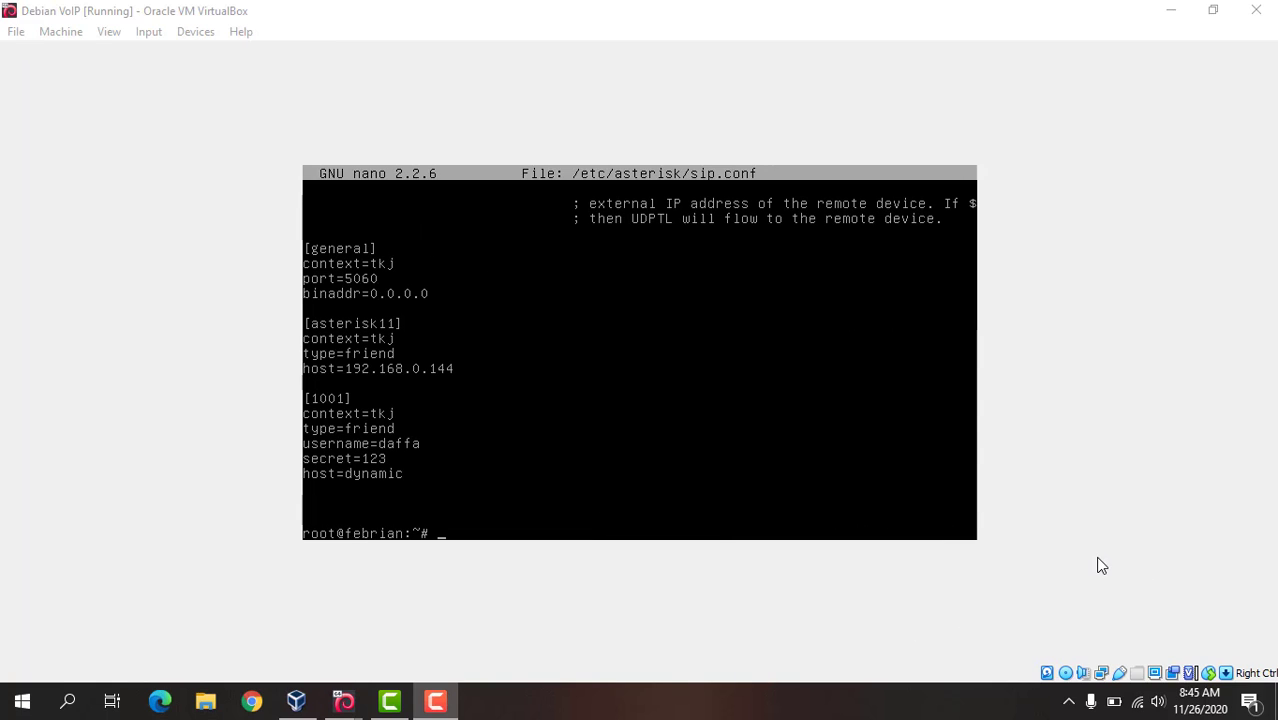
Step: Open the dial plan file with nano /etc/asterisk/extensions.conf
{"action": "left_click", "coordinate": [1100, 566]}
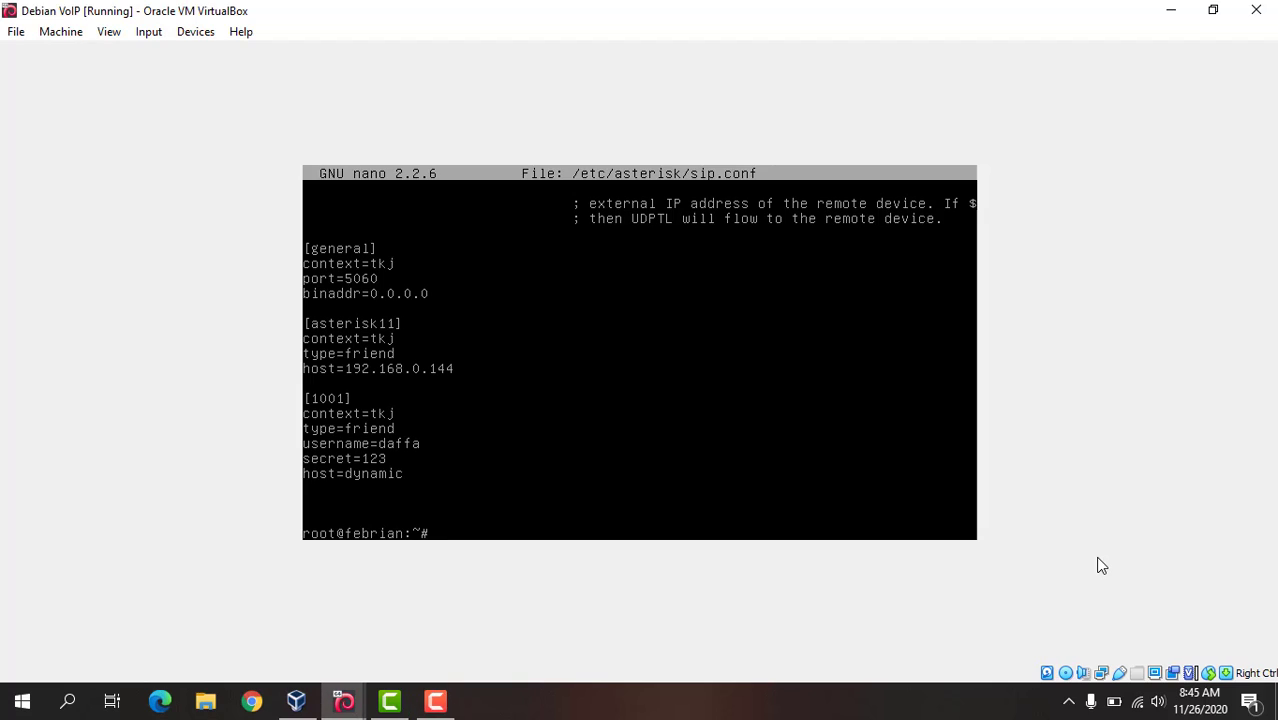
{"action": "type", "text": "nano /etc/asterisk/extensio"}
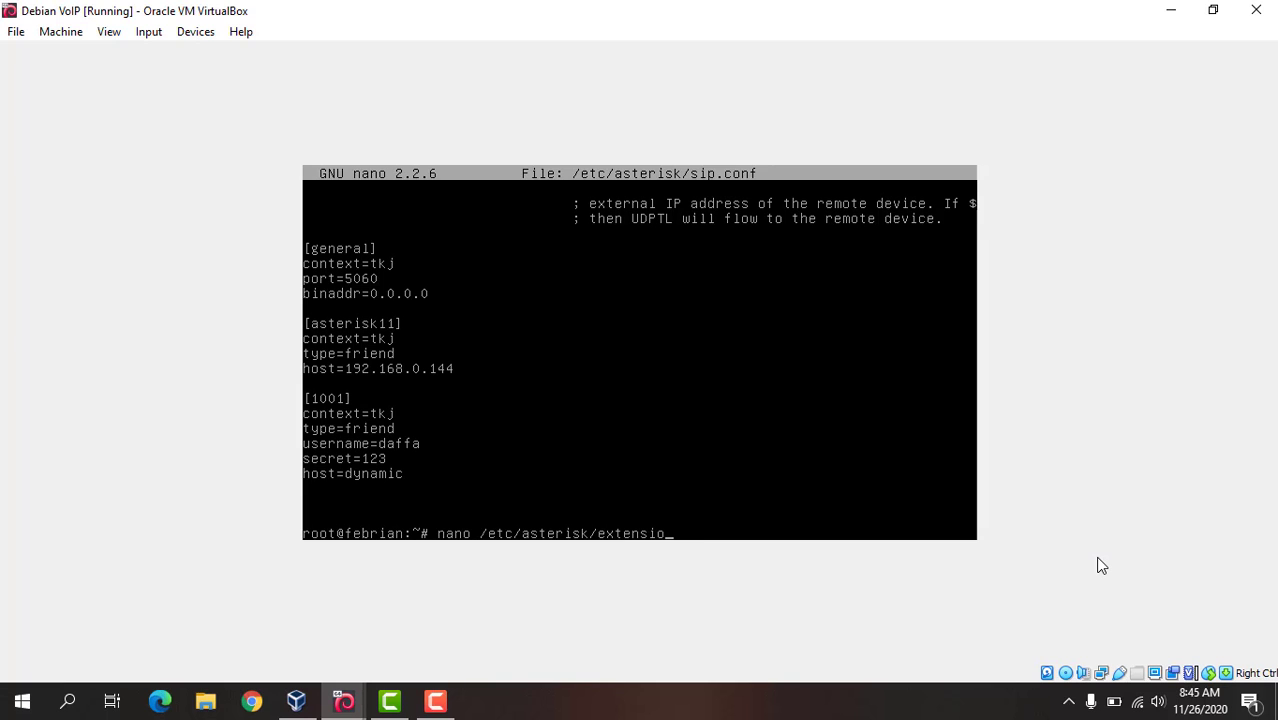
{"action": "type", "text": "ns.conf"}
{"action": "key", "text": "Return"}
{"action": "key", "text": "Page_Down"}
{"action": "key", "text": "Page_Down"}
{"action": "key", "text": "Page_Down"}
{"action": "key", "text": "Page_Down"}
{"action": "key", "text": "Page_Down"}
{"action": "key", "text": "Page_Down"}
{"action": "key", "text": "Page_Down"}
{"action": "key", "text": "Page_Down"}
{"action": "key", "text": "Page_Down"}
{"action": "key", "text": "Page_Down"}
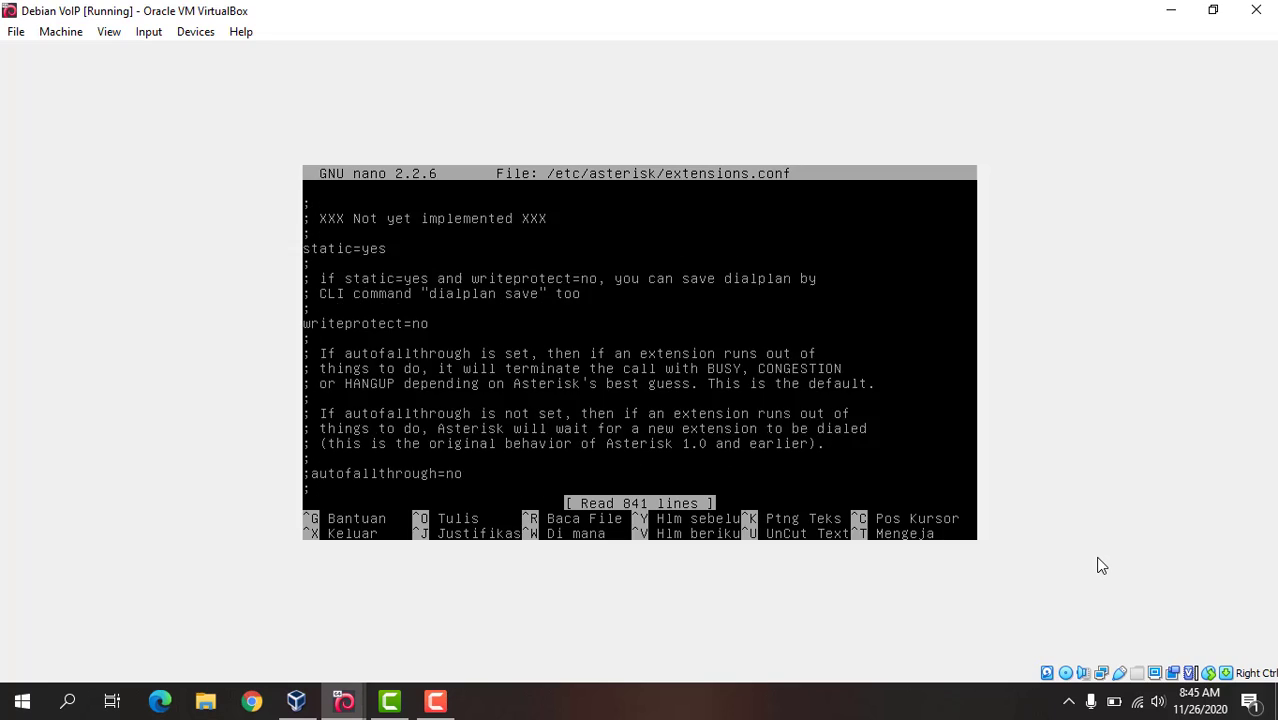
{"action": "key", "text": "Page_Down"}
{"action": "key", "text": "Page_Down"}
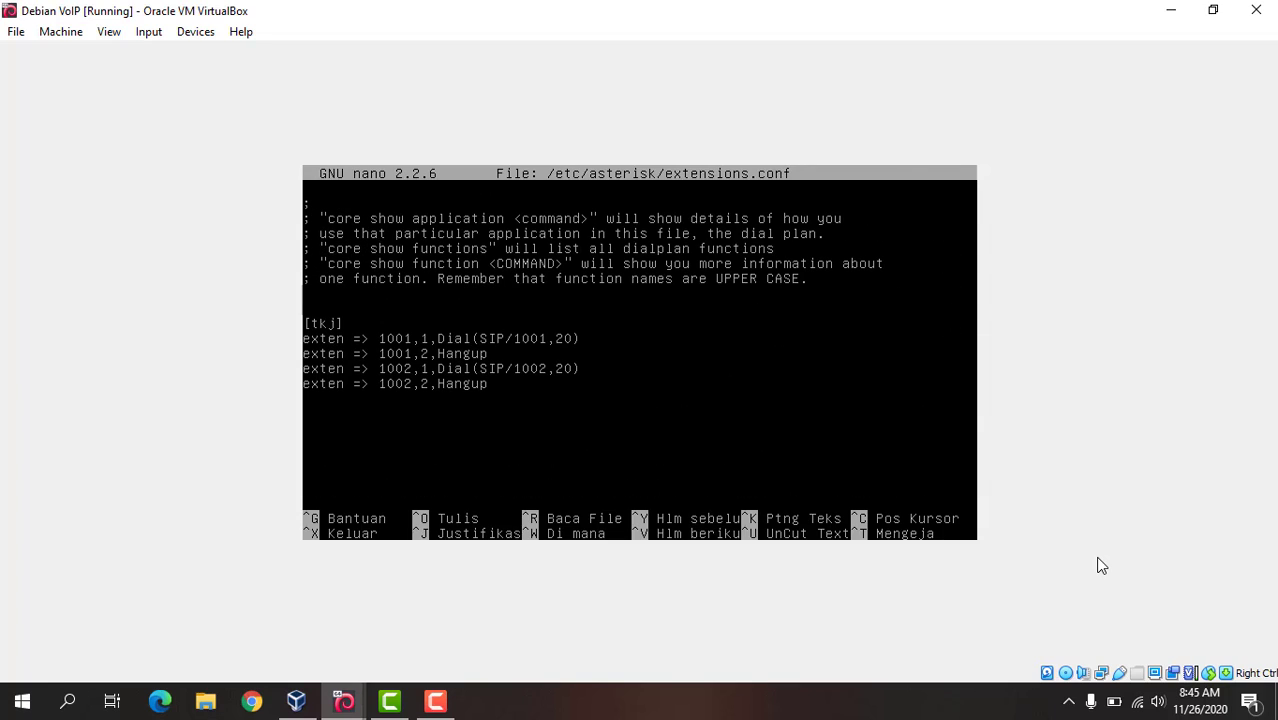
{"action": "key", "text": "Return"}
{"action": "type", "text": "exten =>"}
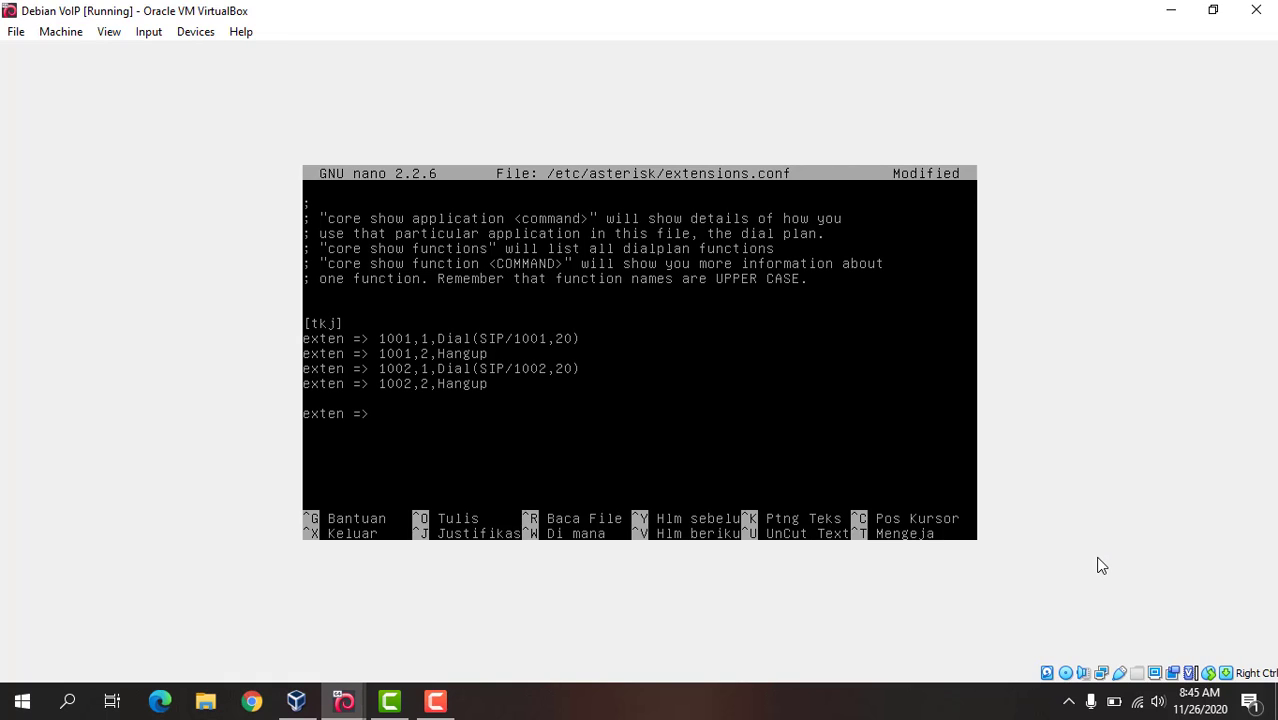
{"action": "type", "text": " _5xxx,1,Dial("}
{"action": "type", "text": "SIP/$"}
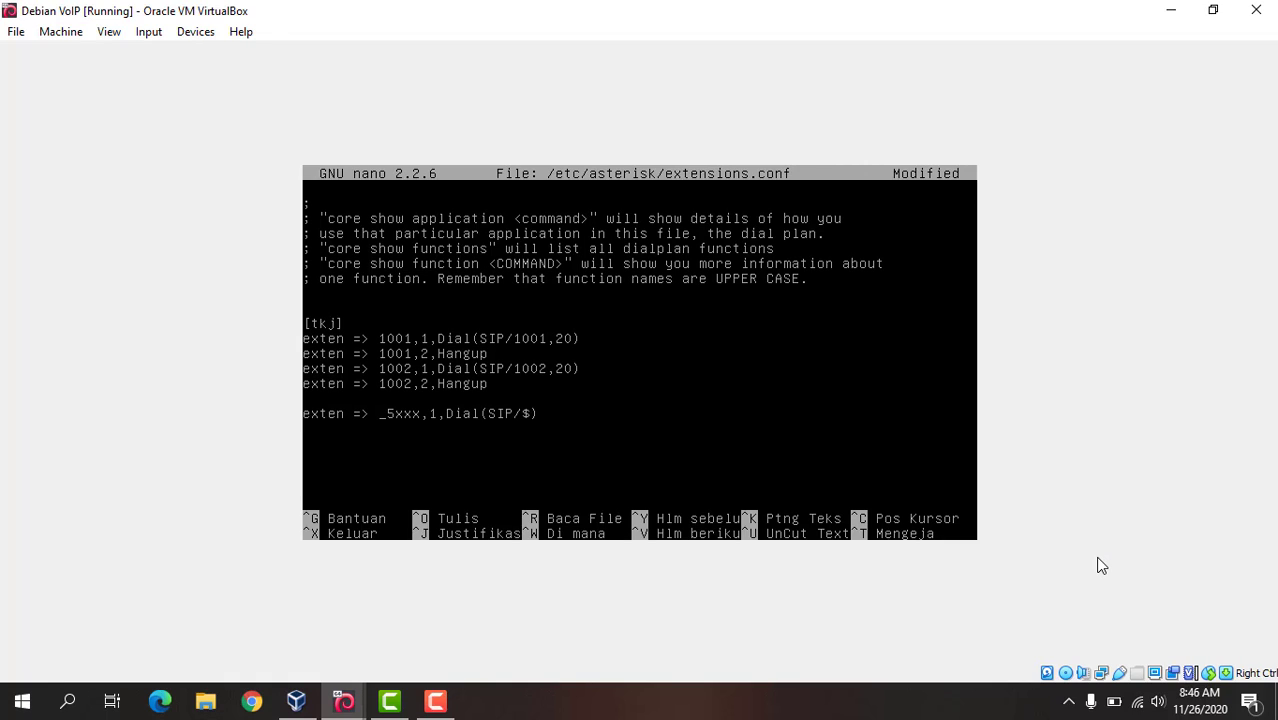
{"action": "type", "text": "{"}
{"action": "type", "text": "EXTEN}"}
{"action": "type", "text": "@asterisk"}
{"action": "type", "text": "11) "}
{"action": "type", "text": "exten ="}
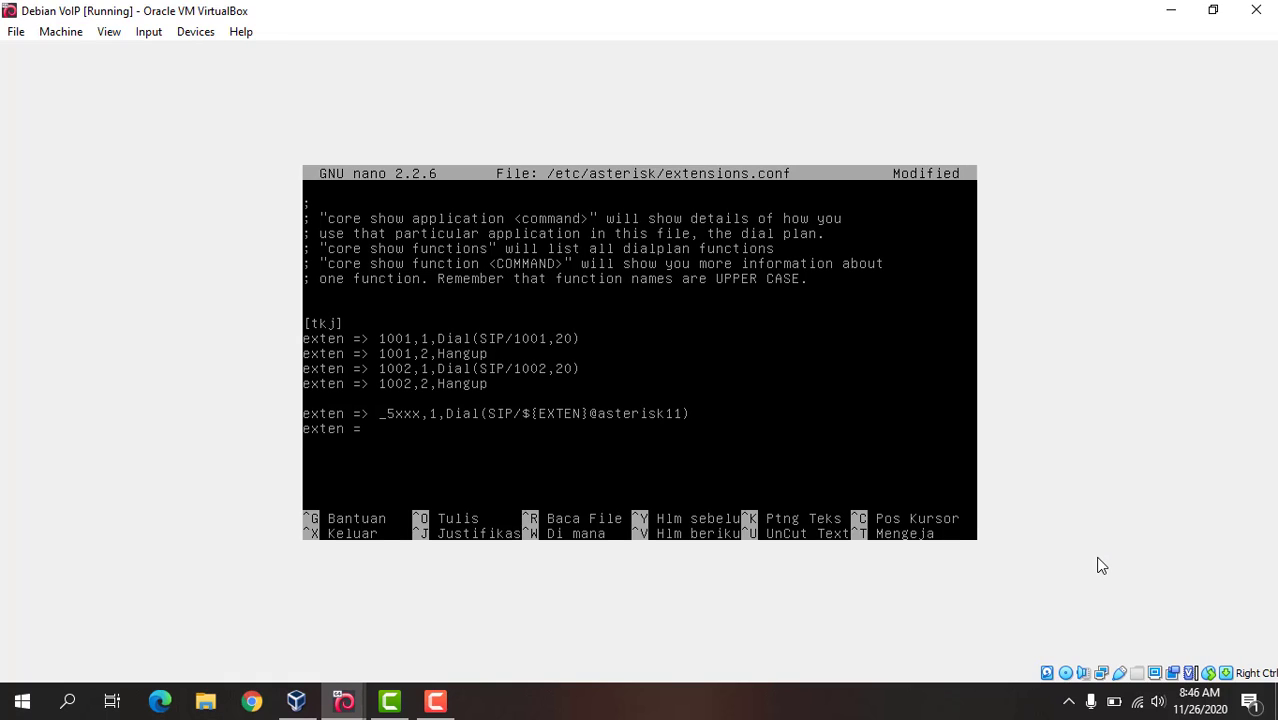
{"action": "type", "text": "> _5xxx,2,Hangup"}
Step: Add the line exten => _5xxx,2,Hangup below the new dial rule, then save extensions.conf and exit nano
{"action": "key", "text": "ctrl+x"}
{"action": "key", "text": "y"}
{"action": "key", "text": "Return"}
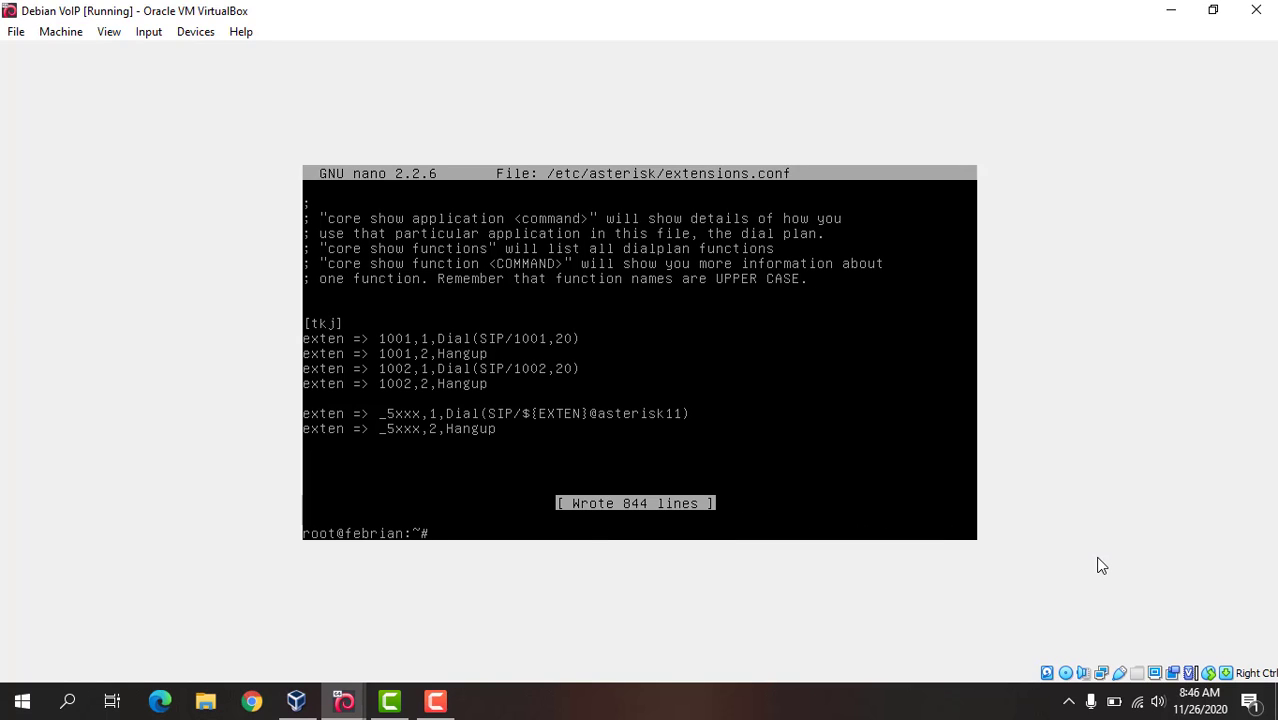
Step: Restart the Asterisk service with the command service asterisk restart
{"action": "type", "text": "service asterisk re"}
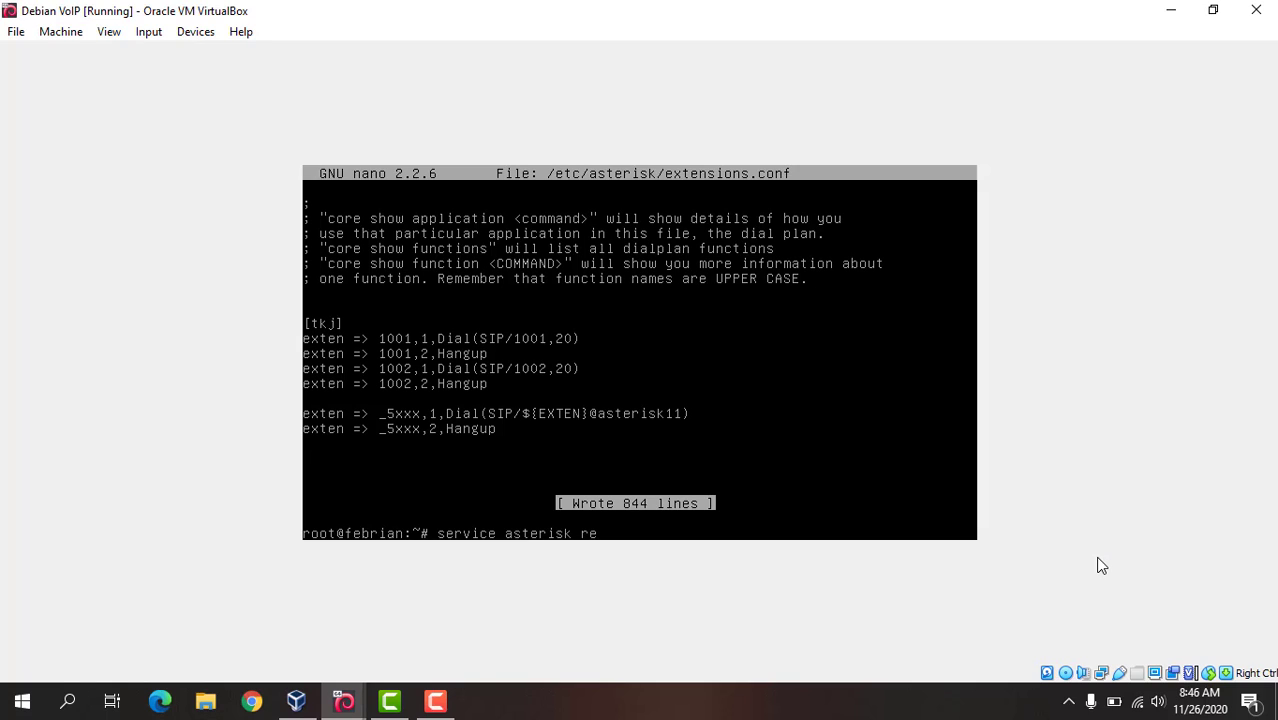
{"action": "type", "text": "start"}
{"action": "key", "text": "Return"}
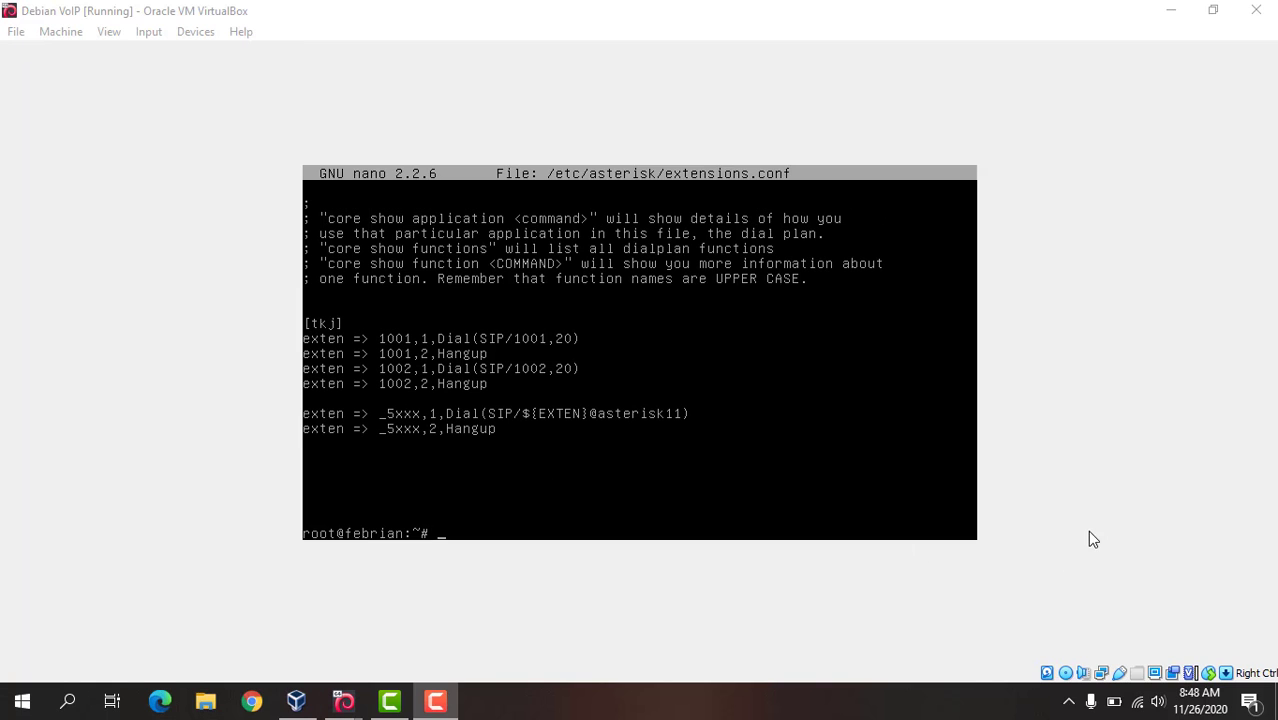
Step: Switch from the Debian VoIP server to the Xp 1 VoIP virtual machine
{"action": "left_click", "coordinate": [1076, 550]}
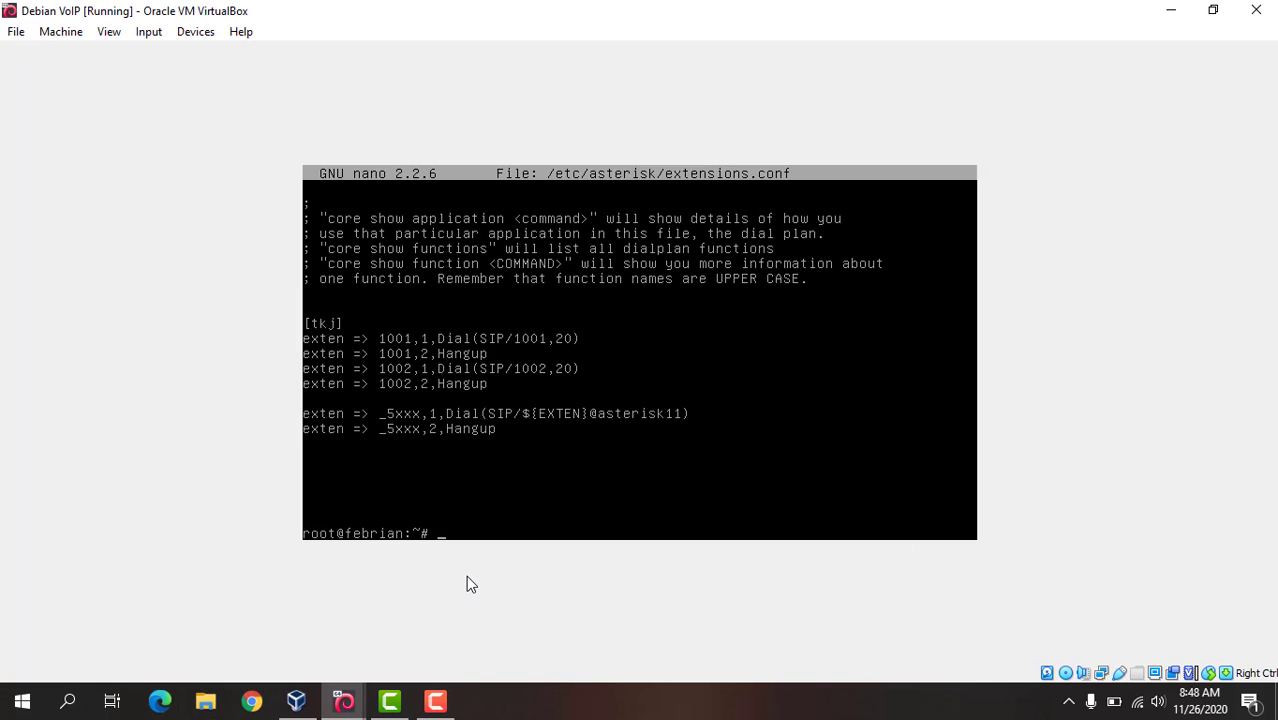
{"action": "mouse_move", "coordinate": [343, 700]}
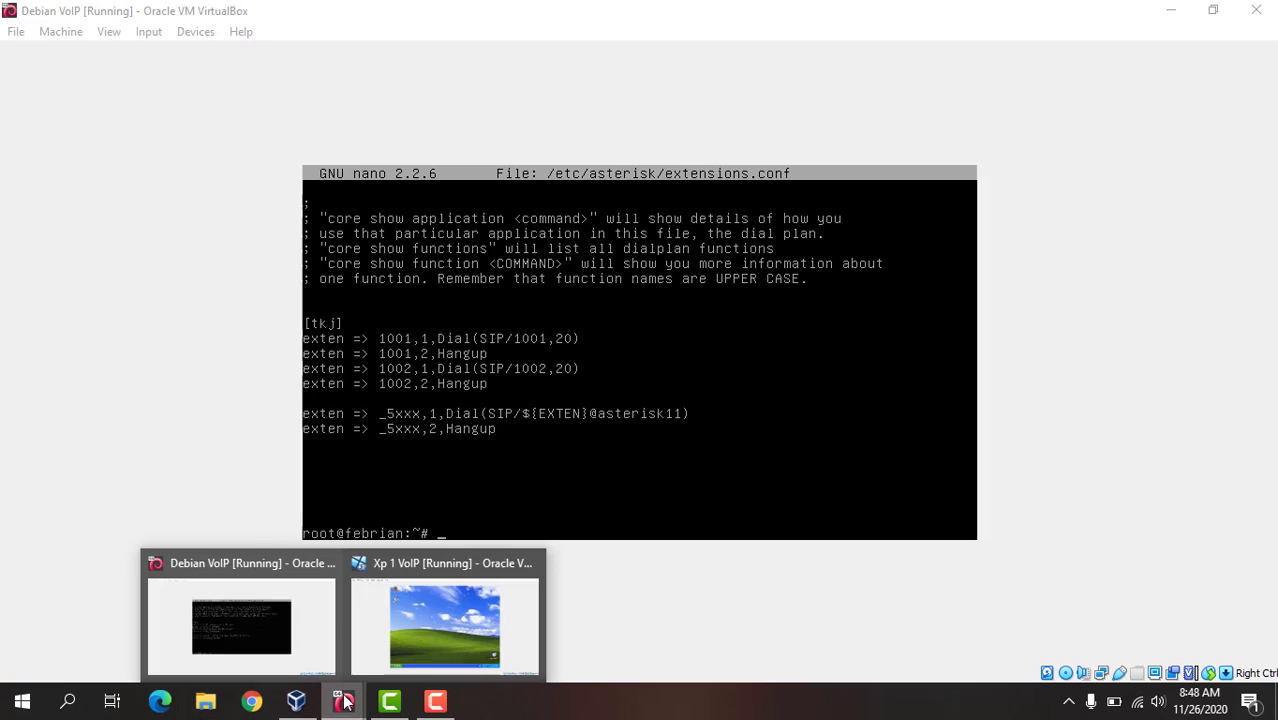
{"action": "left_click", "coordinate": [405, 636]}
Step: Open the Local Area Connection's status among the Windows XP network connections
{"action": "left_click", "coordinate": [314, 620]}
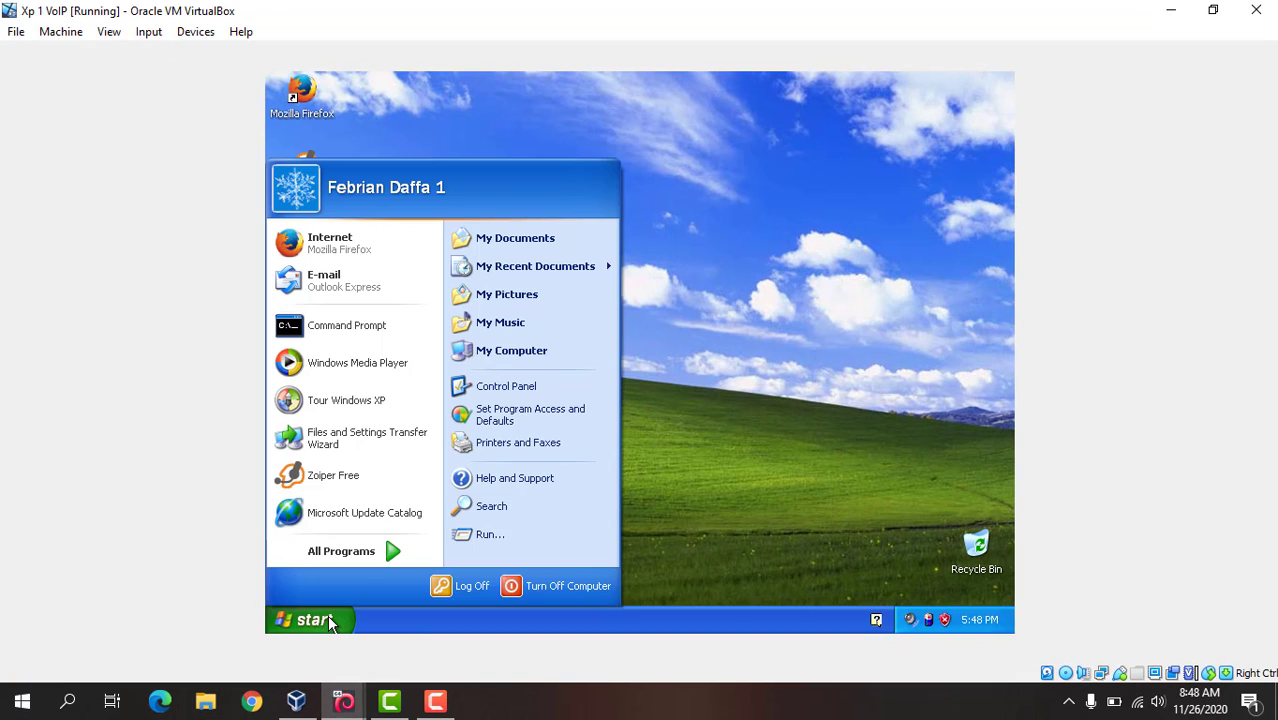
{"action": "left_click", "coordinate": [480, 386]}
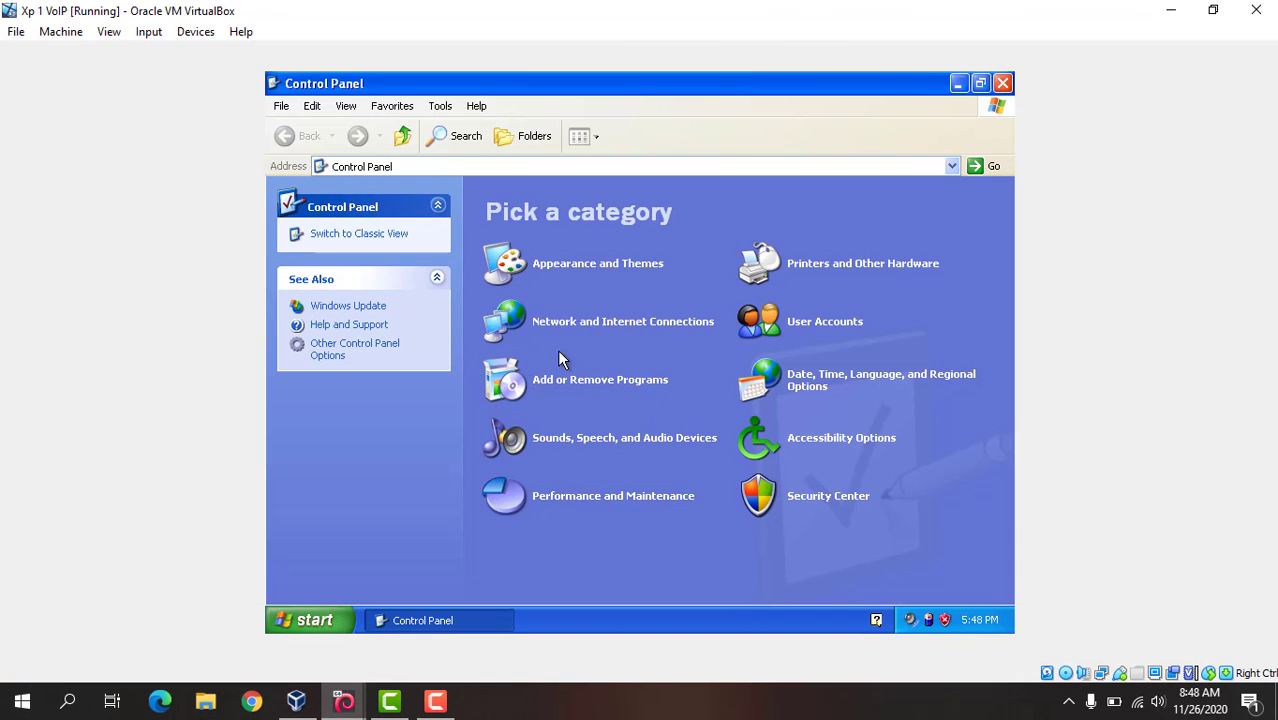
{"action": "left_click", "coordinate": [575, 326]}
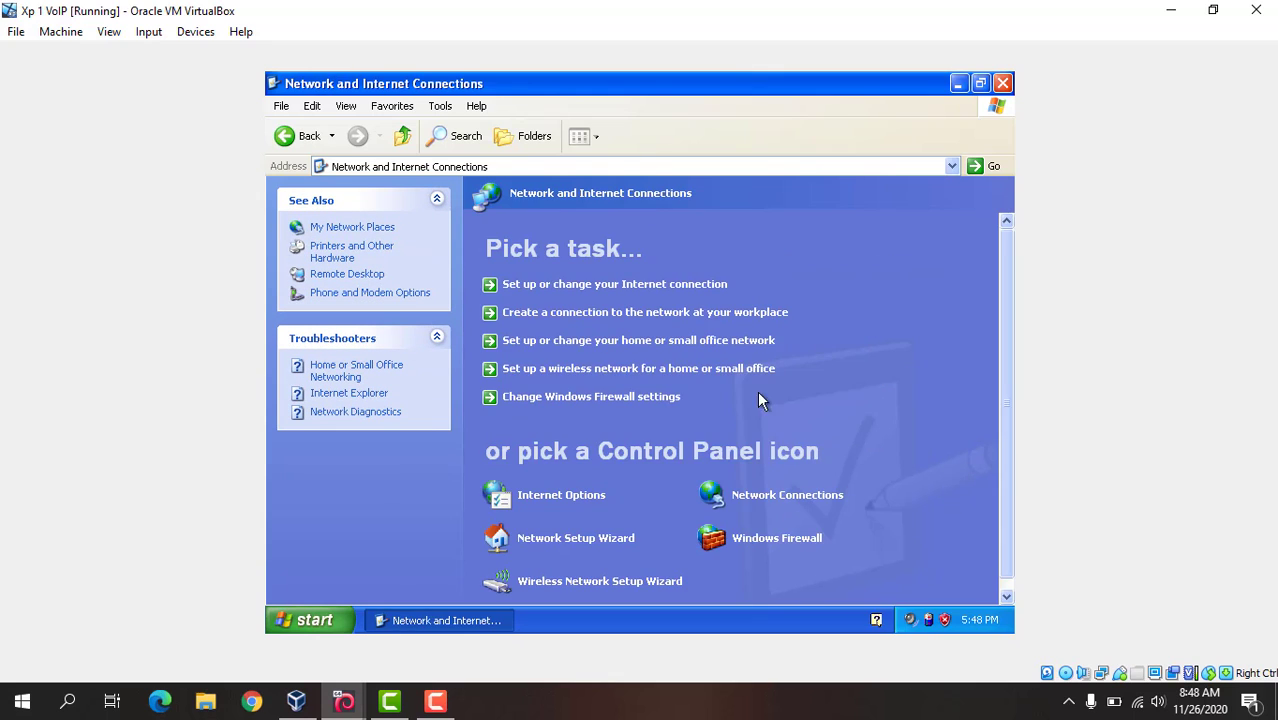
{"action": "left_click", "coordinate": [795, 497]}
{"action": "double_click", "coordinate": [582, 242]}
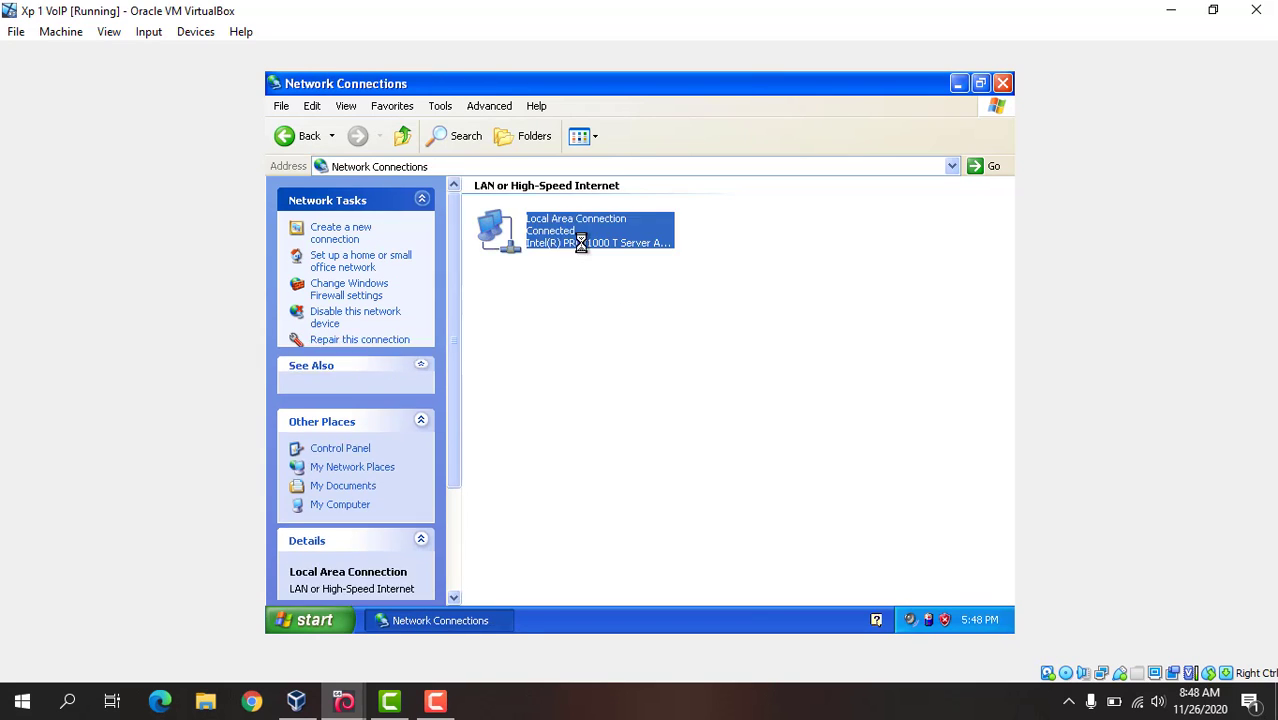
Step: Check the Local Area Connection's Internet Protocol (TCP/IP) address, gateway and DNS settings, then close all the network windows
{"action": "left_click", "coordinate": [527, 499]}
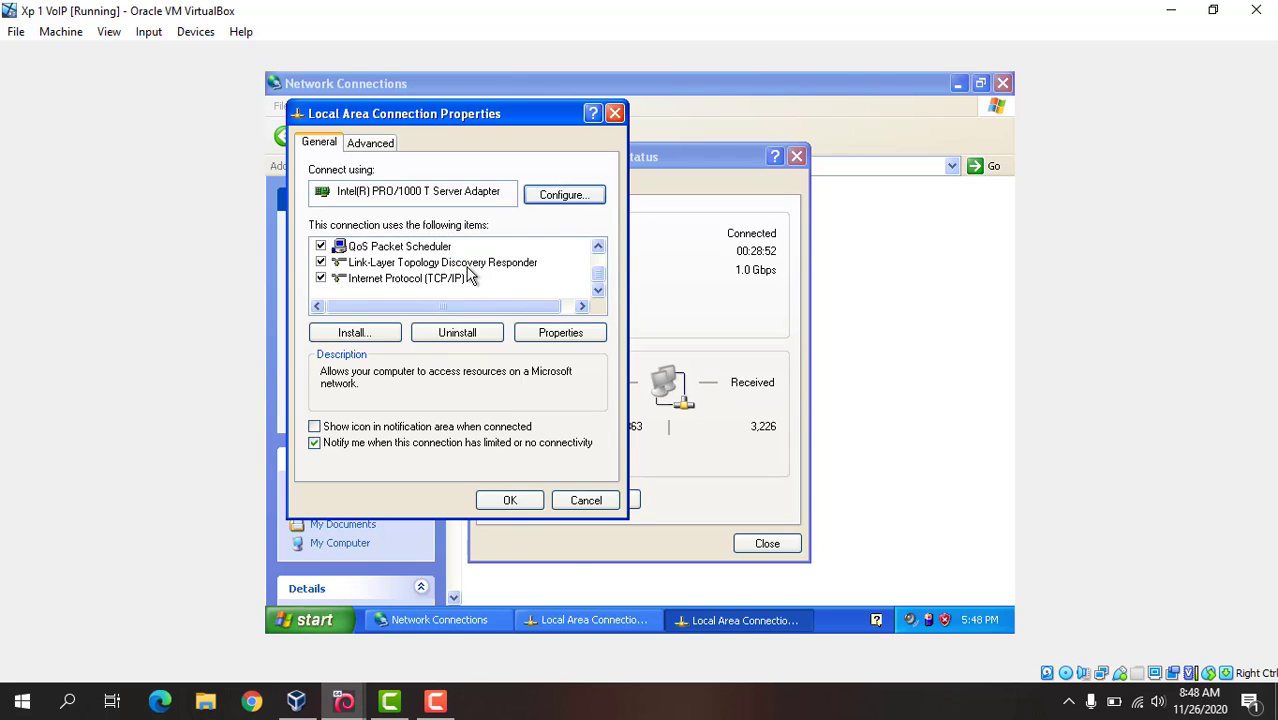
{"action": "left_click", "coordinate": [445, 281]}
{"action": "double_click", "coordinate": [445, 280]}
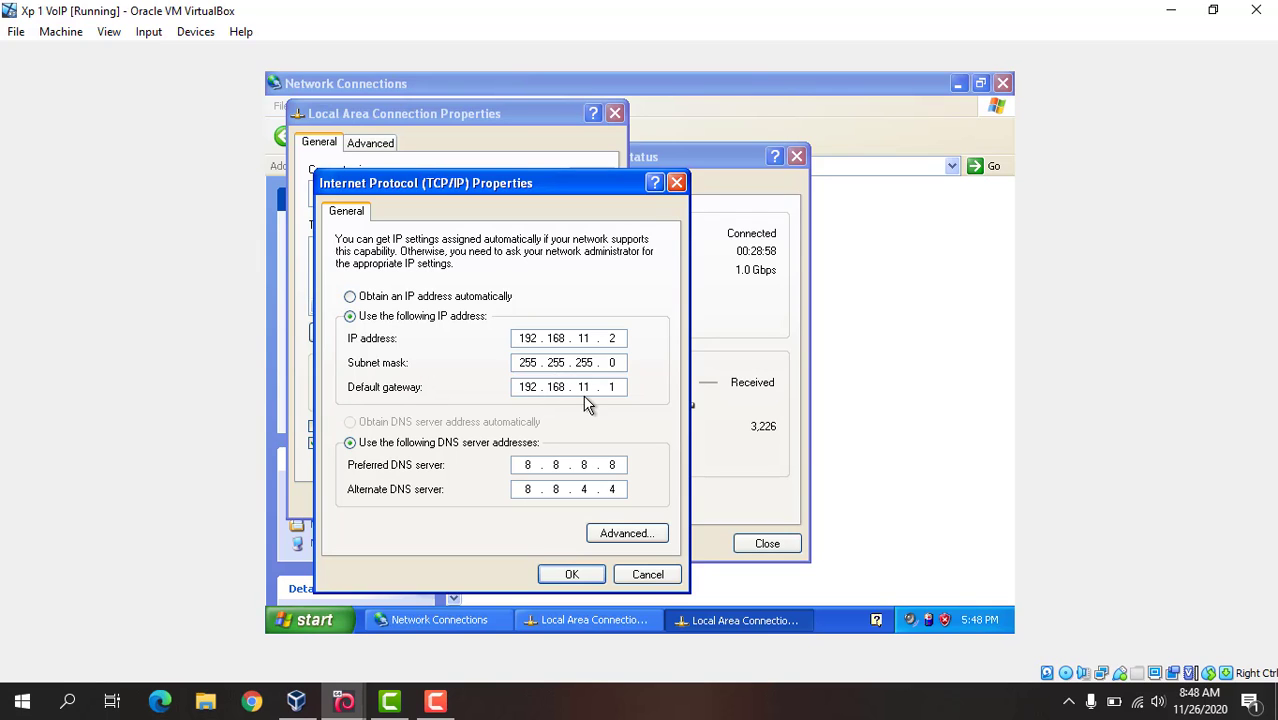
{"action": "left_click", "coordinate": [572, 574]}
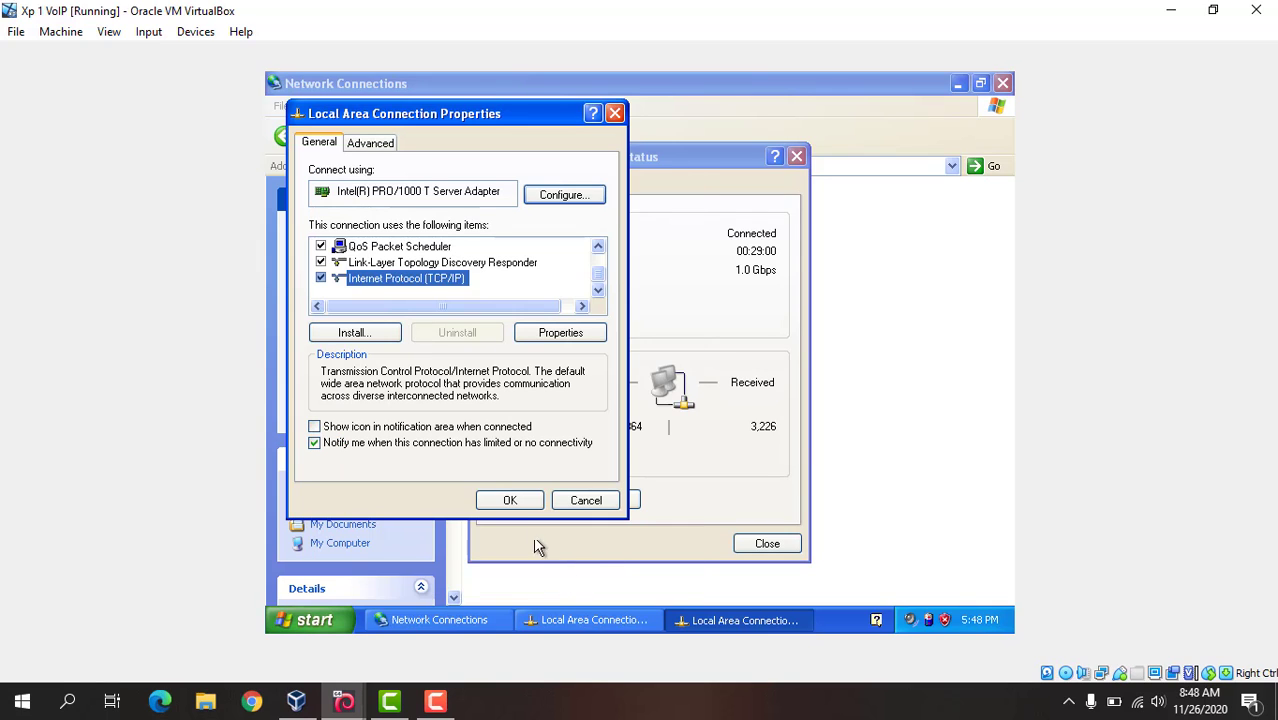
{"action": "left_click", "coordinate": [511, 501]}
{"action": "left_click", "coordinate": [752, 544]}
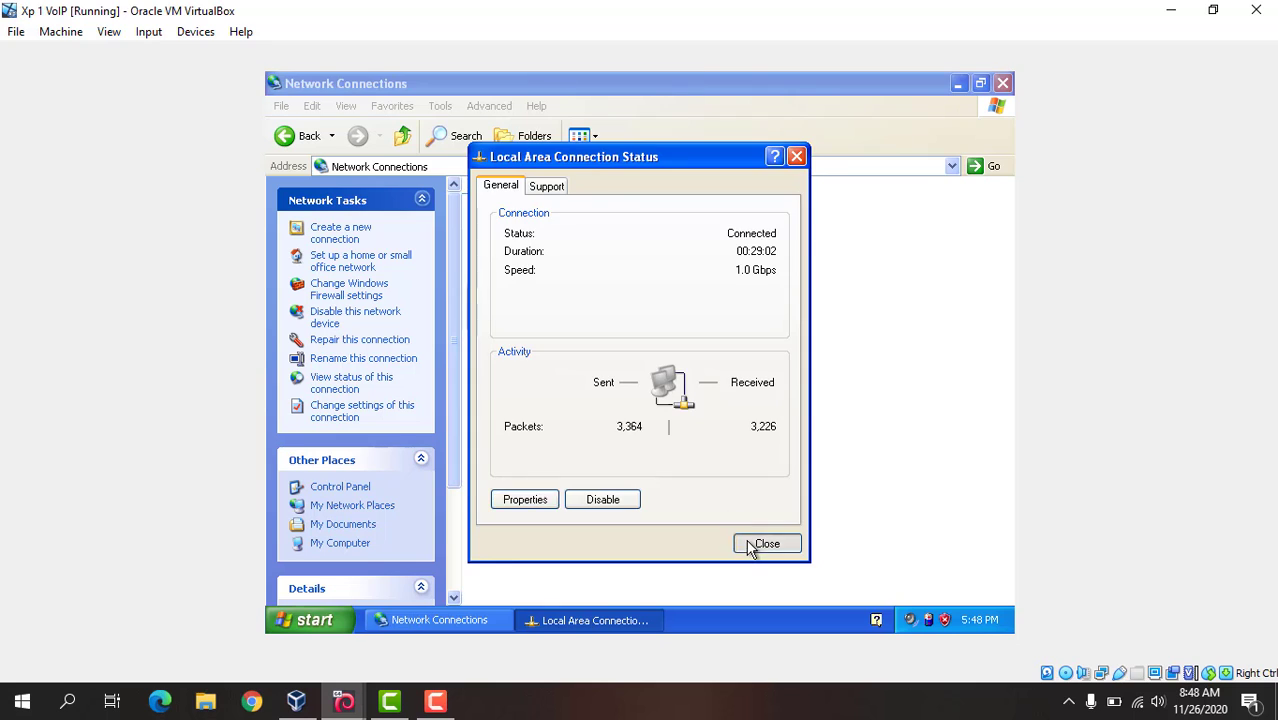
{"action": "left_click", "coordinate": [1002, 83]}
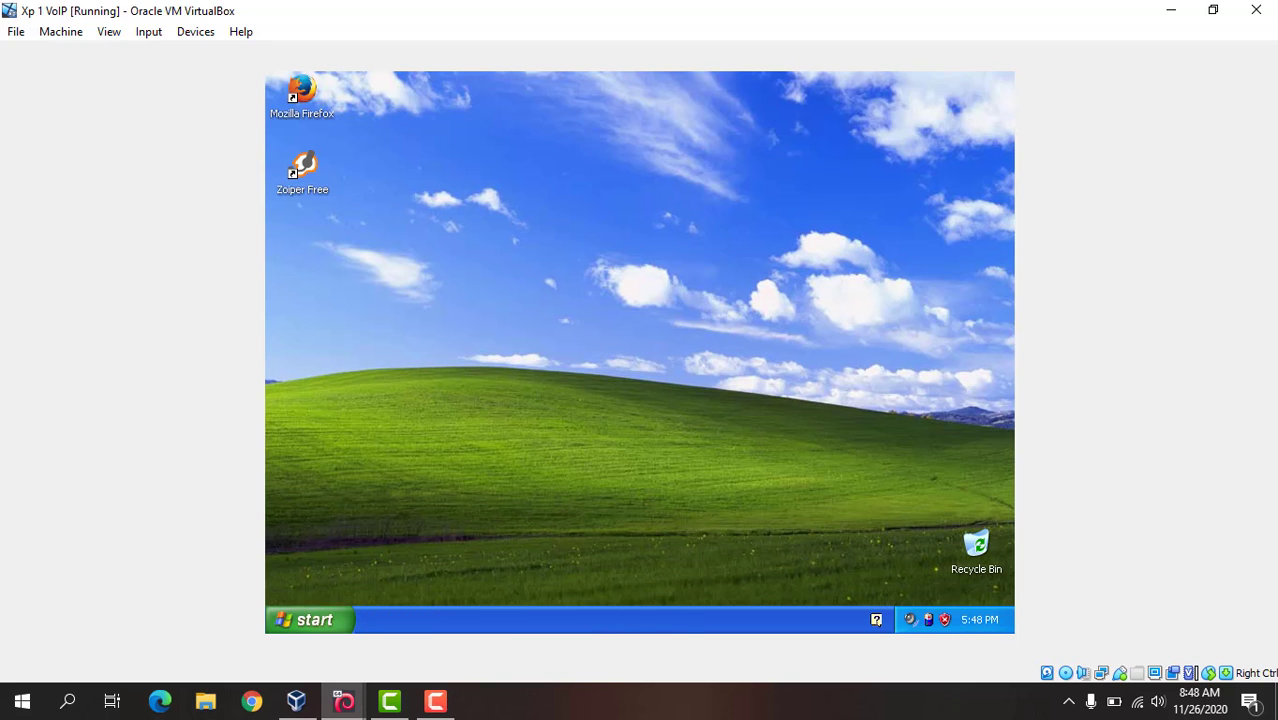
Step: Run ipconfig in Command Prompt to check the client's IP configuration, then close the console
{"action": "left_click", "coordinate": [342, 620]}
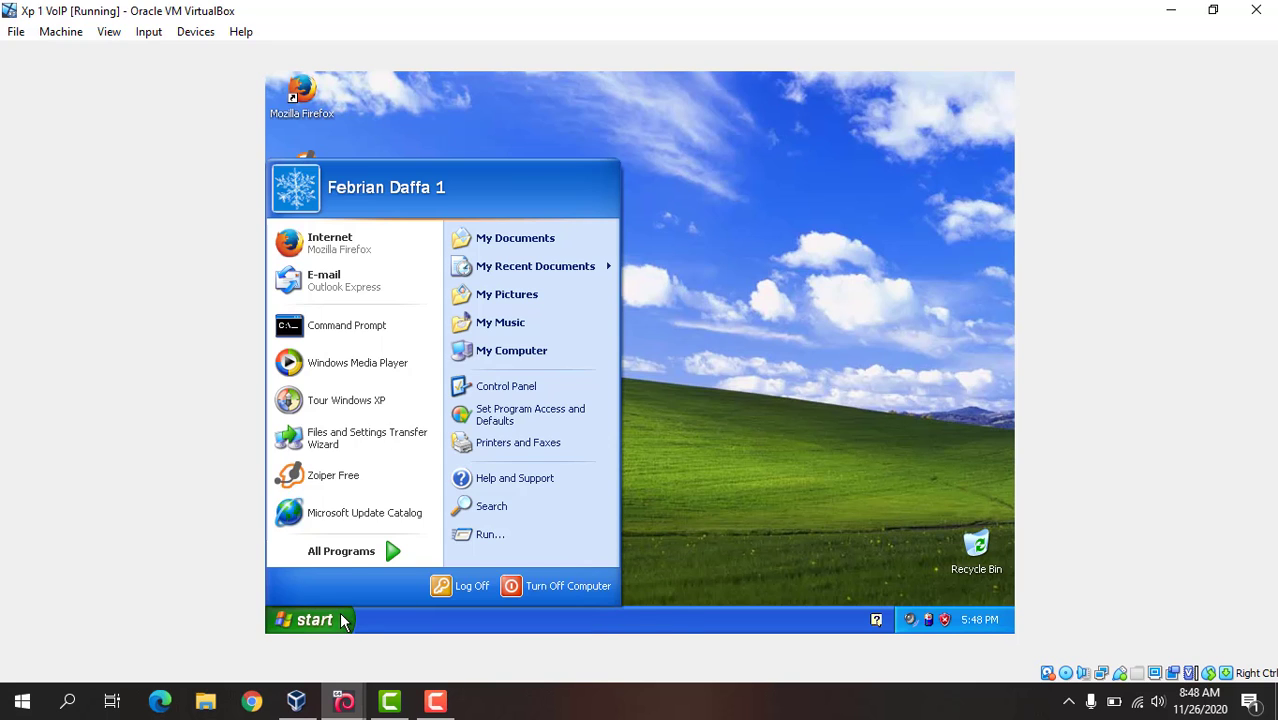
{"action": "left_click", "coordinate": [369, 335]}
{"action": "type", "text": "i"}
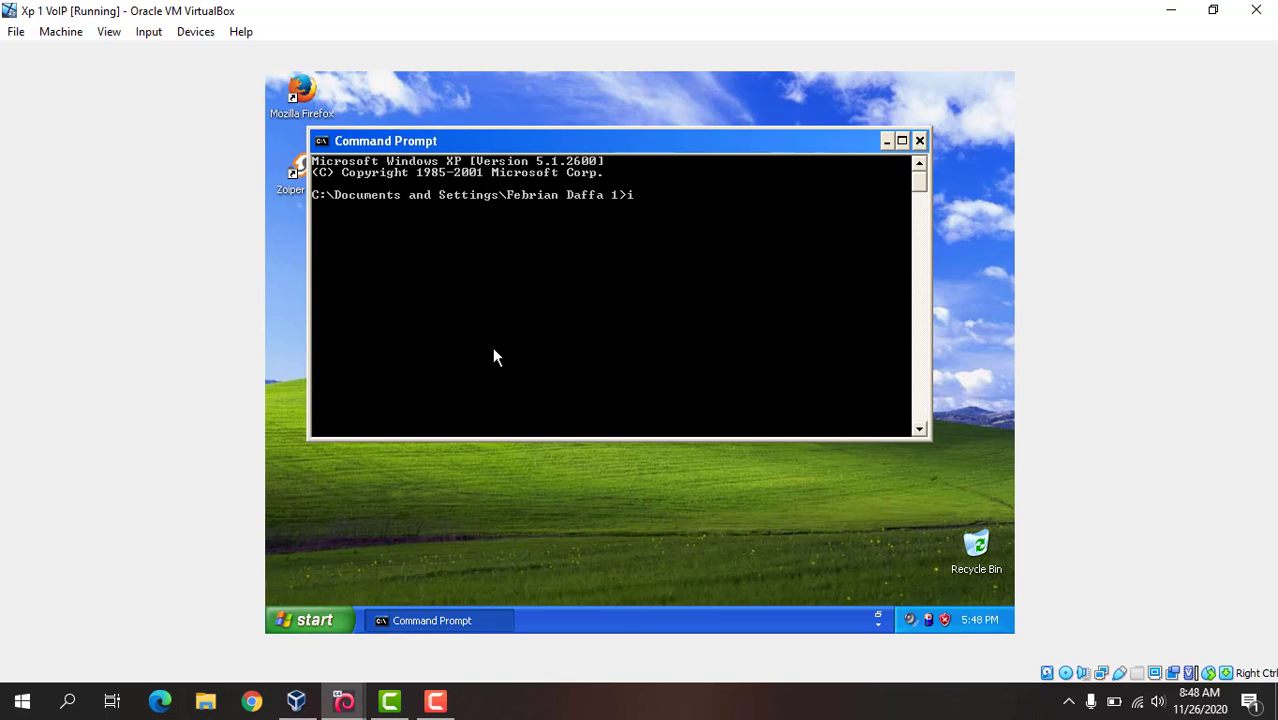
{"action": "type", "text": "pconfig"}
{"action": "key", "text": "Return"}
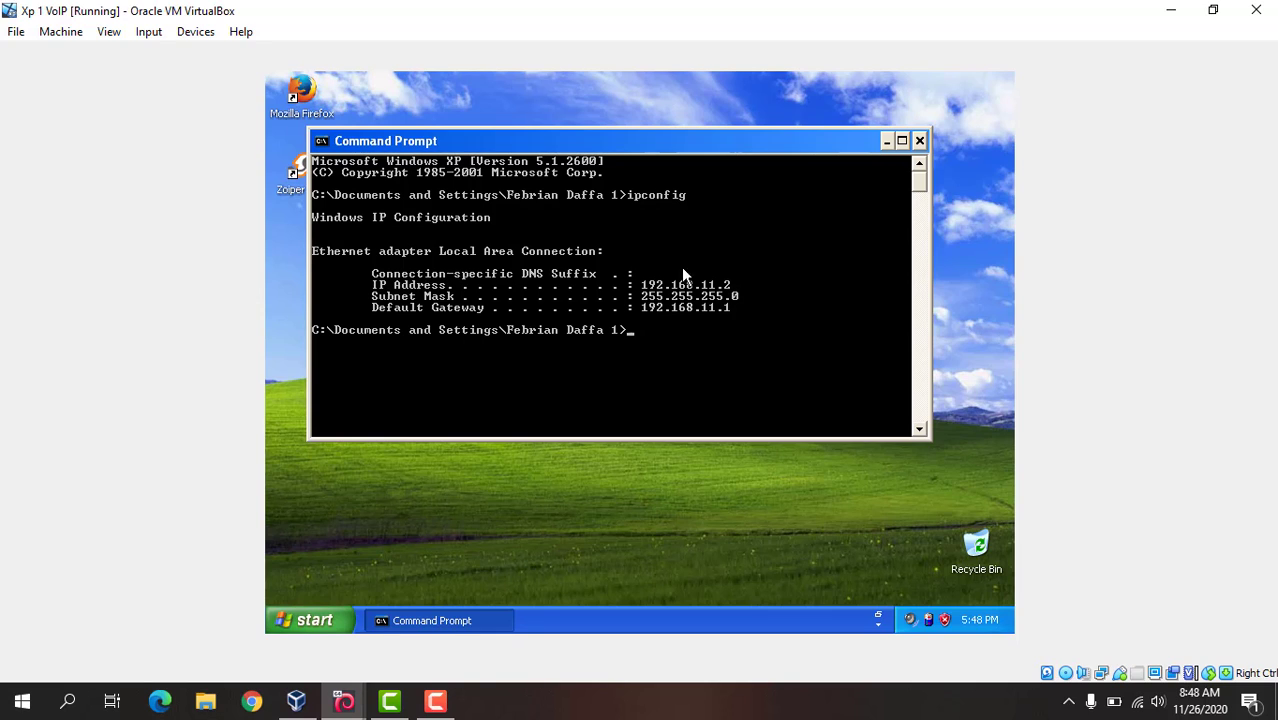
{"action": "left_click", "coordinate": [919, 140]}
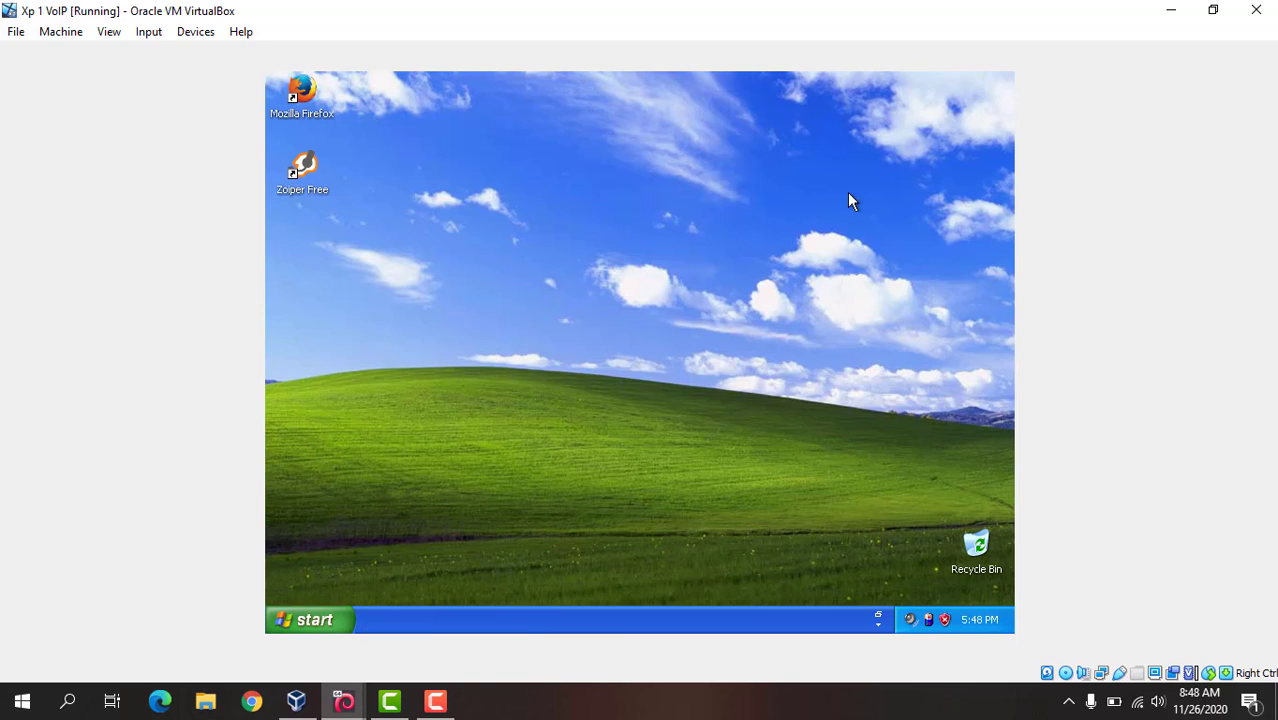
Step: Launch Zoiper, review the domain and login settings of the existing SIP account, and accept the options
{"action": "double_click", "coordinate": [316, 172]}
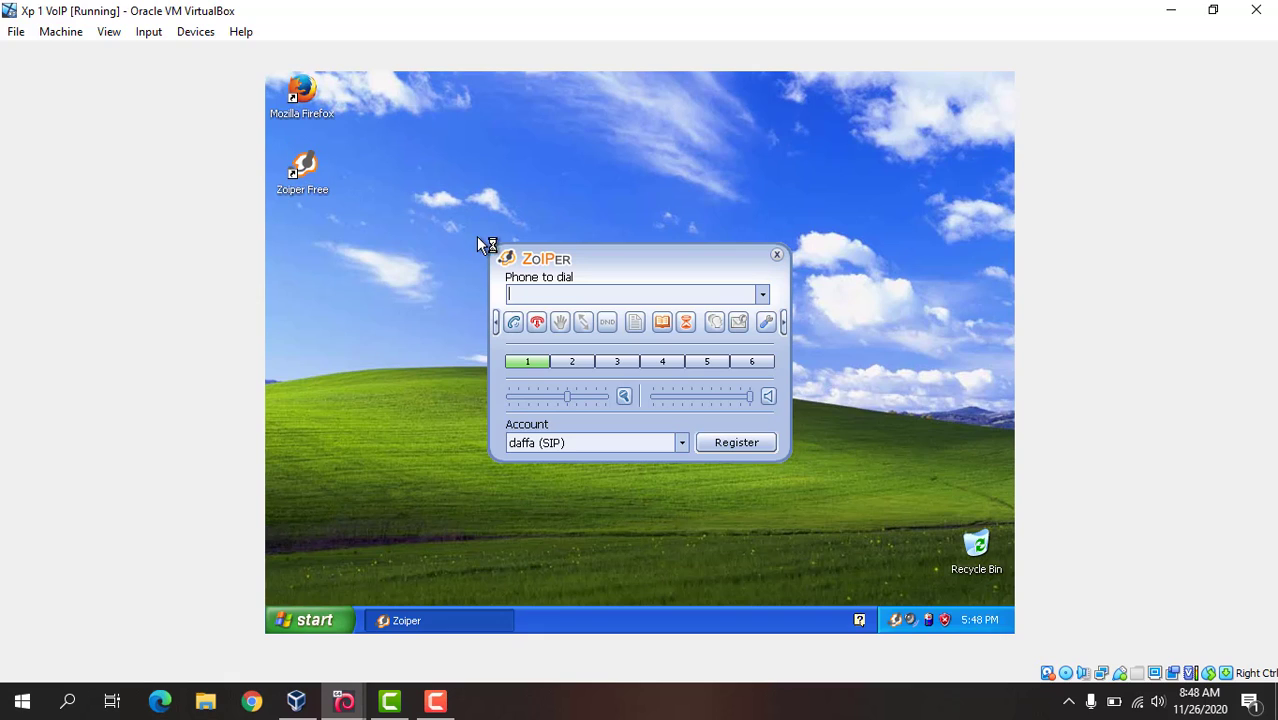
{"action": "left_click", "coordinate": [767, 323]}
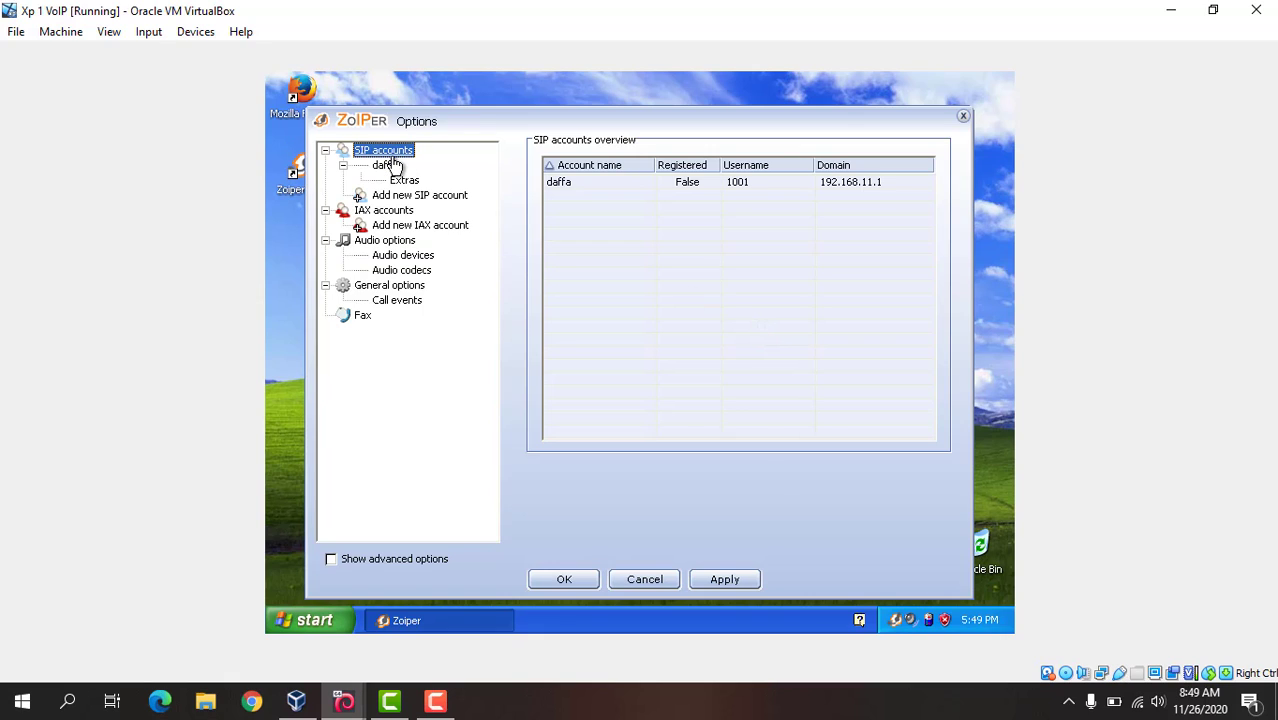
{"action": "double_click", "coordinate": [388, 166]}
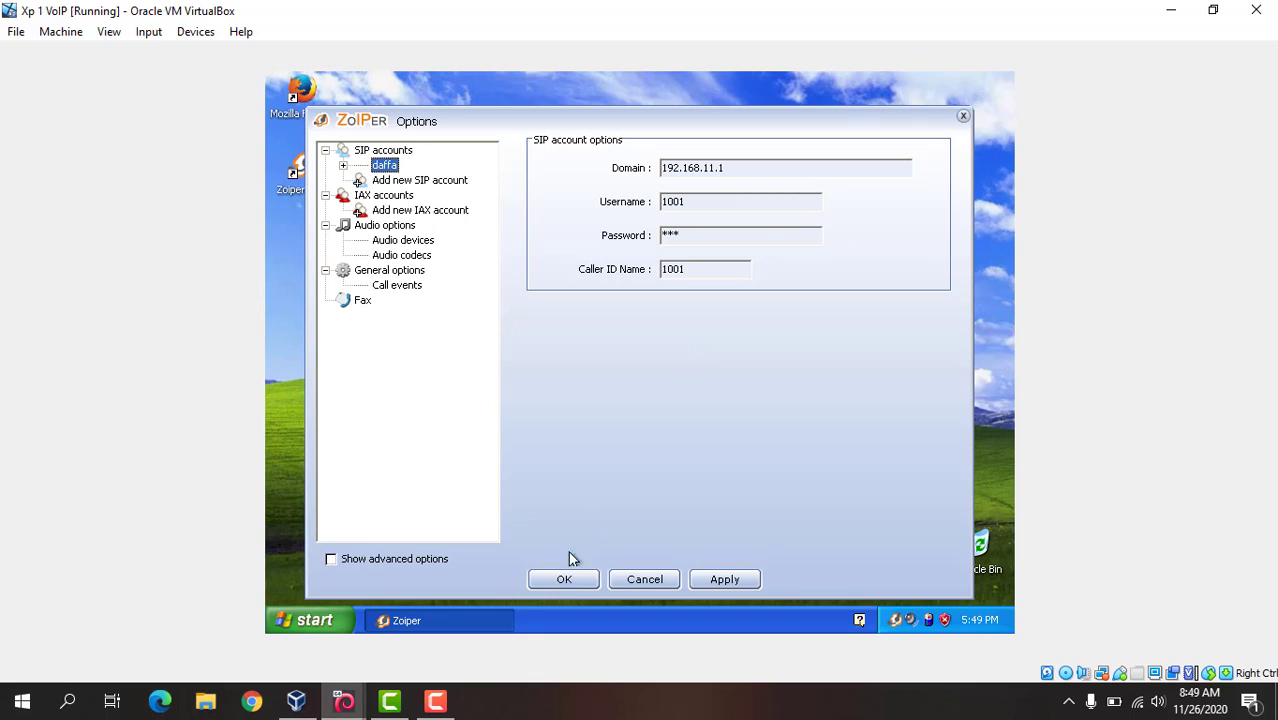
{"action": "left_click", "coordinate": [566, 582]}
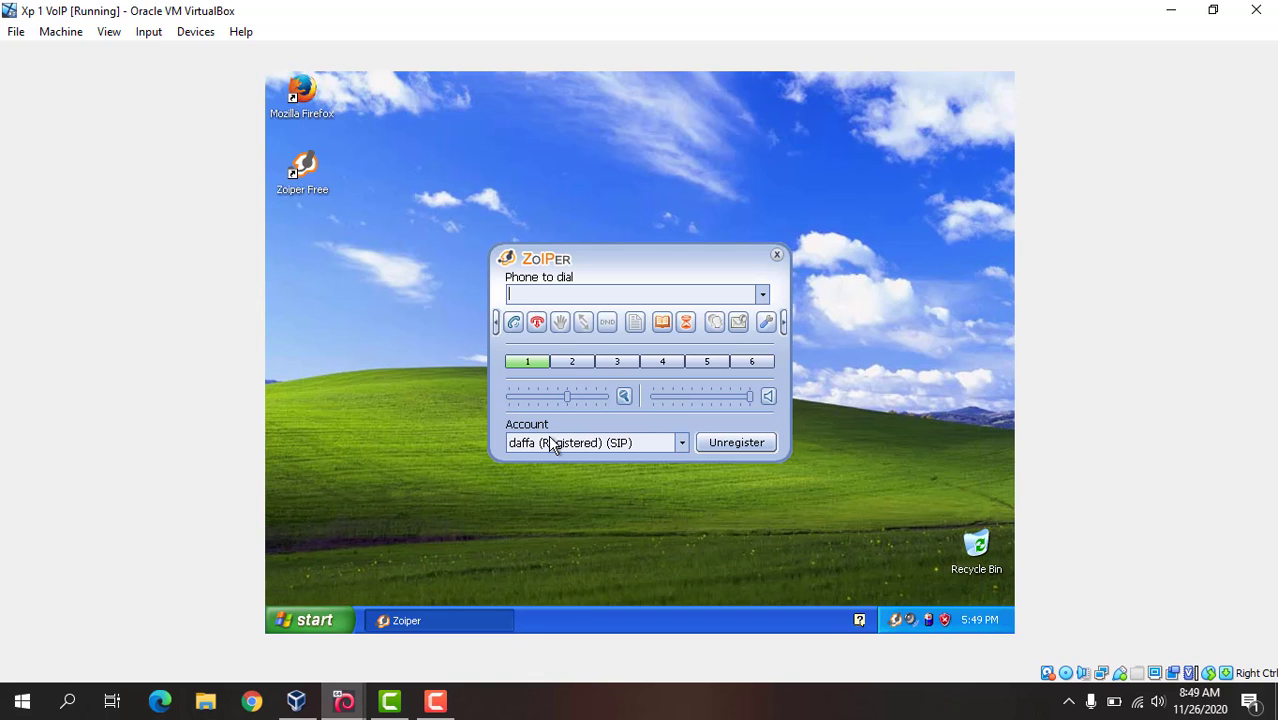
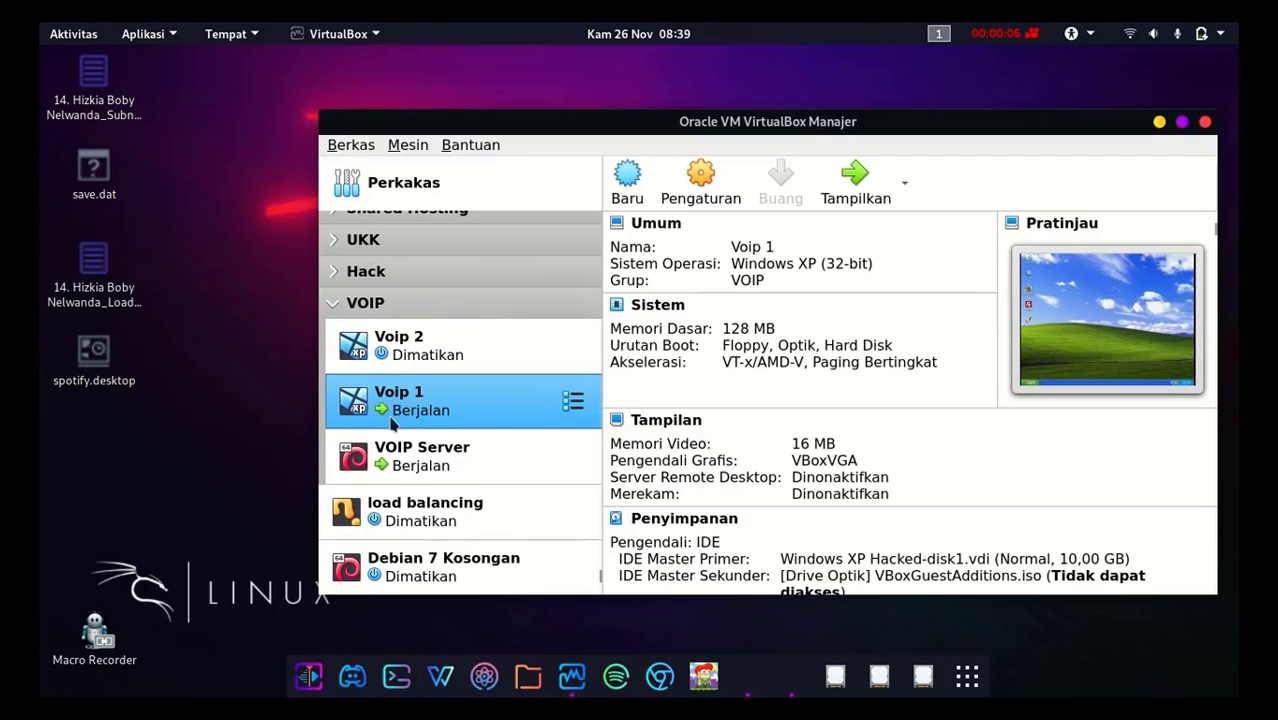
Step: Select the VOIP Server virtual machine, minimize the VirtualBox Manager and bring up the server's console window
{"action": "left_click", "coordinate": [400, 463]}
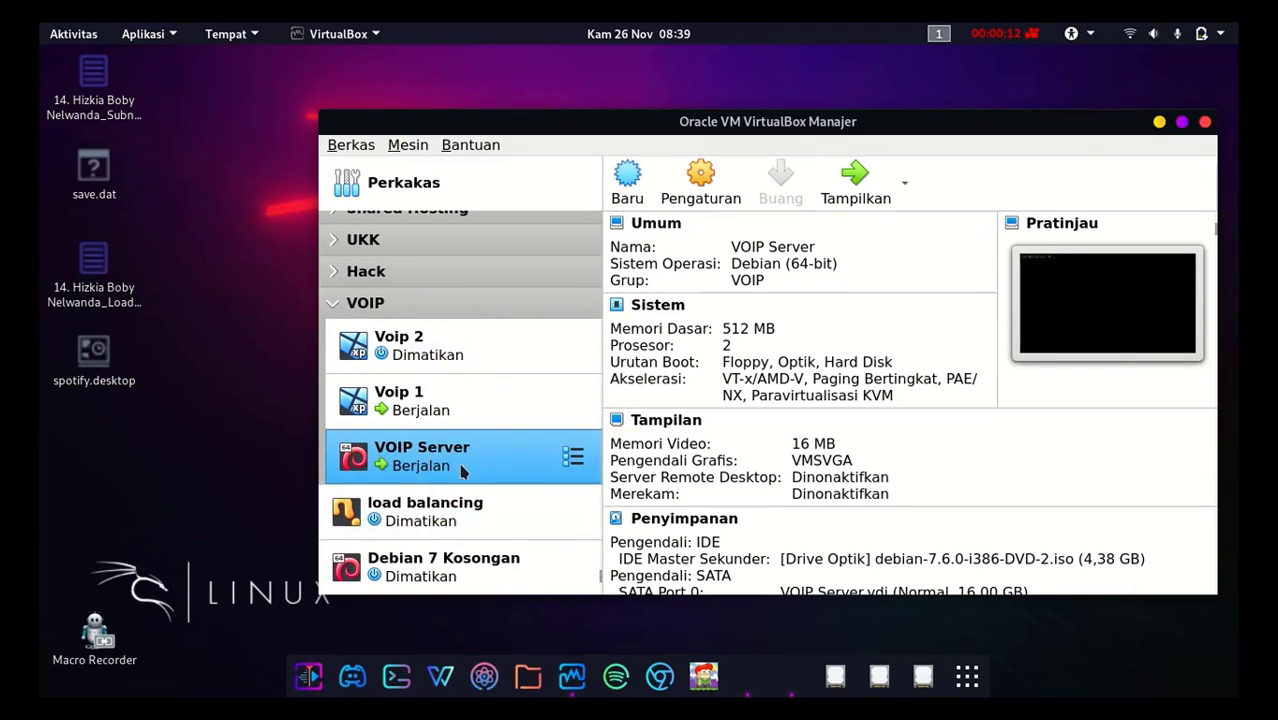
{"action": "left_click", "coordinate": [1159, 121]}
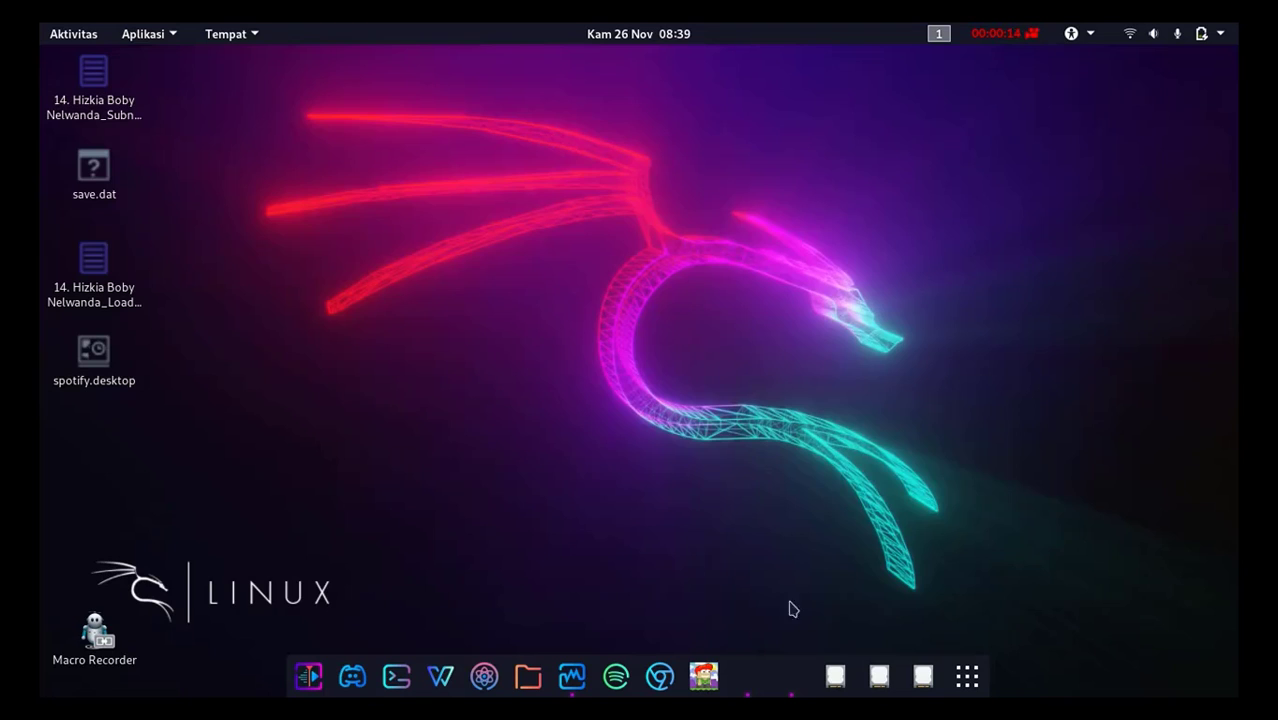
{"action": "left_click", "coordinate": [759, 682]}
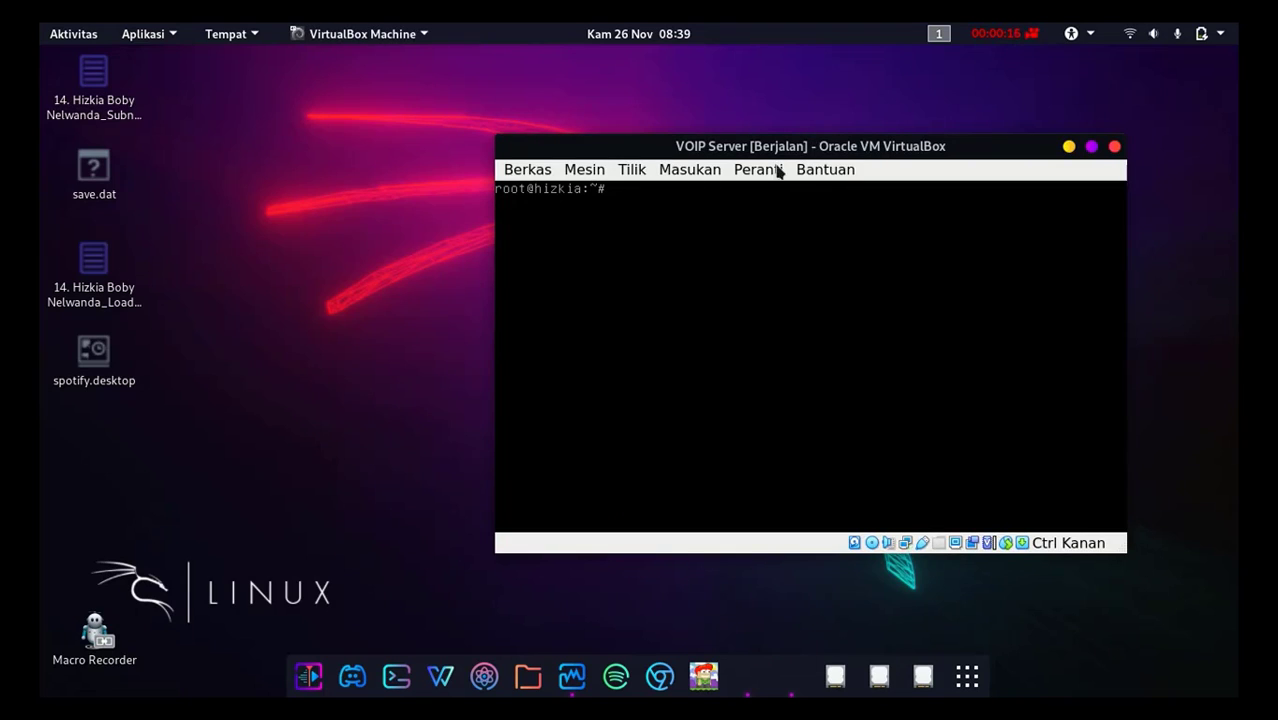
Step: Review the Adaptor 1 and Adaptor 2 network settings of the VOIP Server virtual machine, then accept the settings
{"action": "left_click", "coordinate": [586, 172]}
{"action": "left_click", "coordinate": [613, 193]}
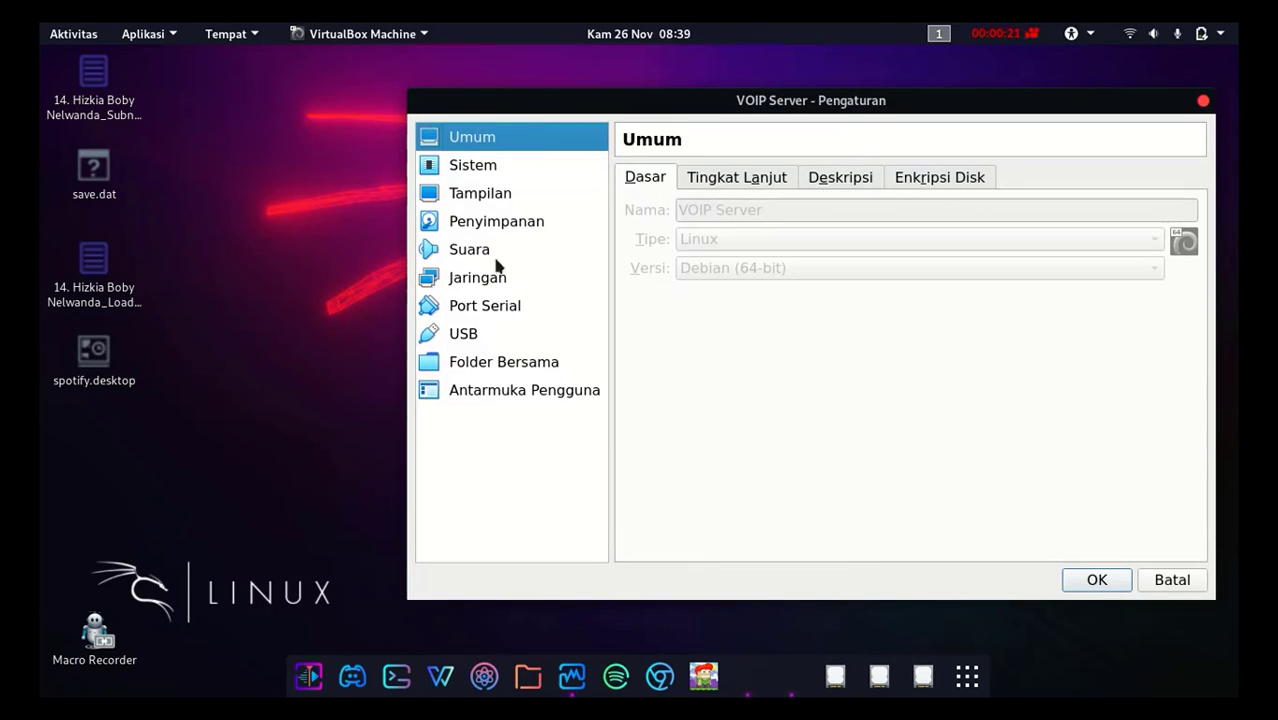
{"action": "left_click", "coordinate": [494, 280]}
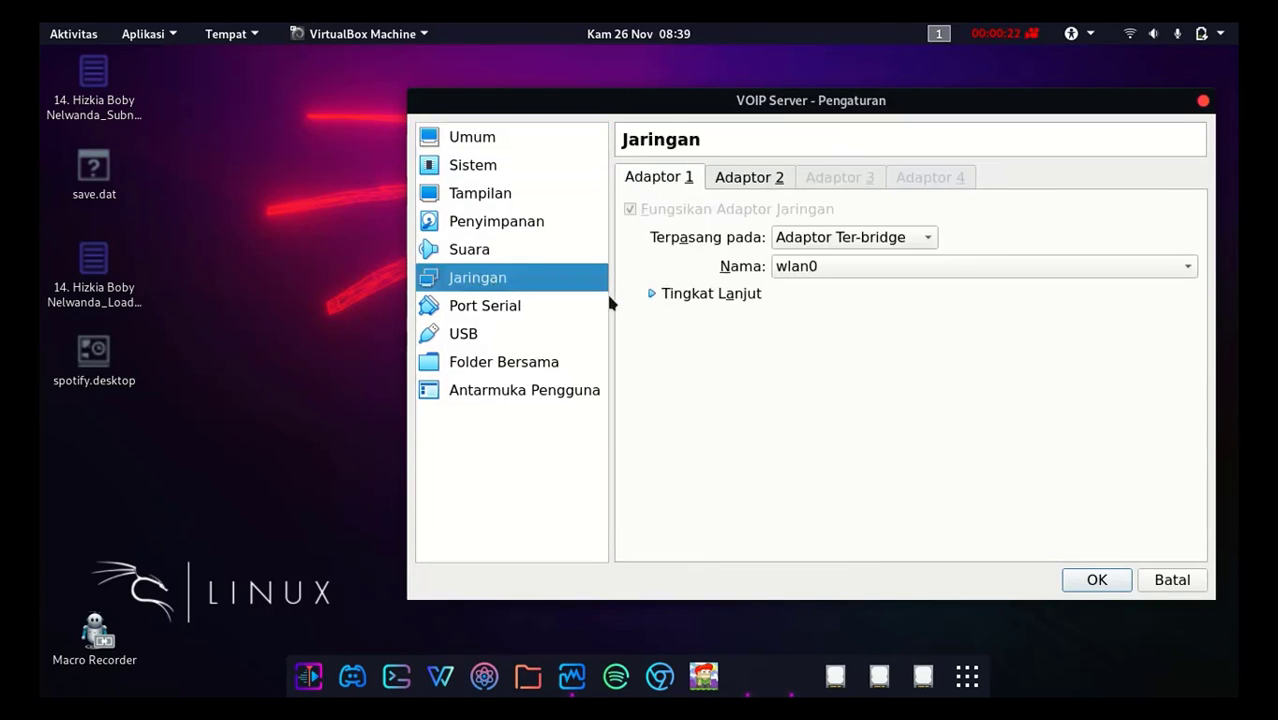
{"action": "left_click", "coordinate": [741, 180]}
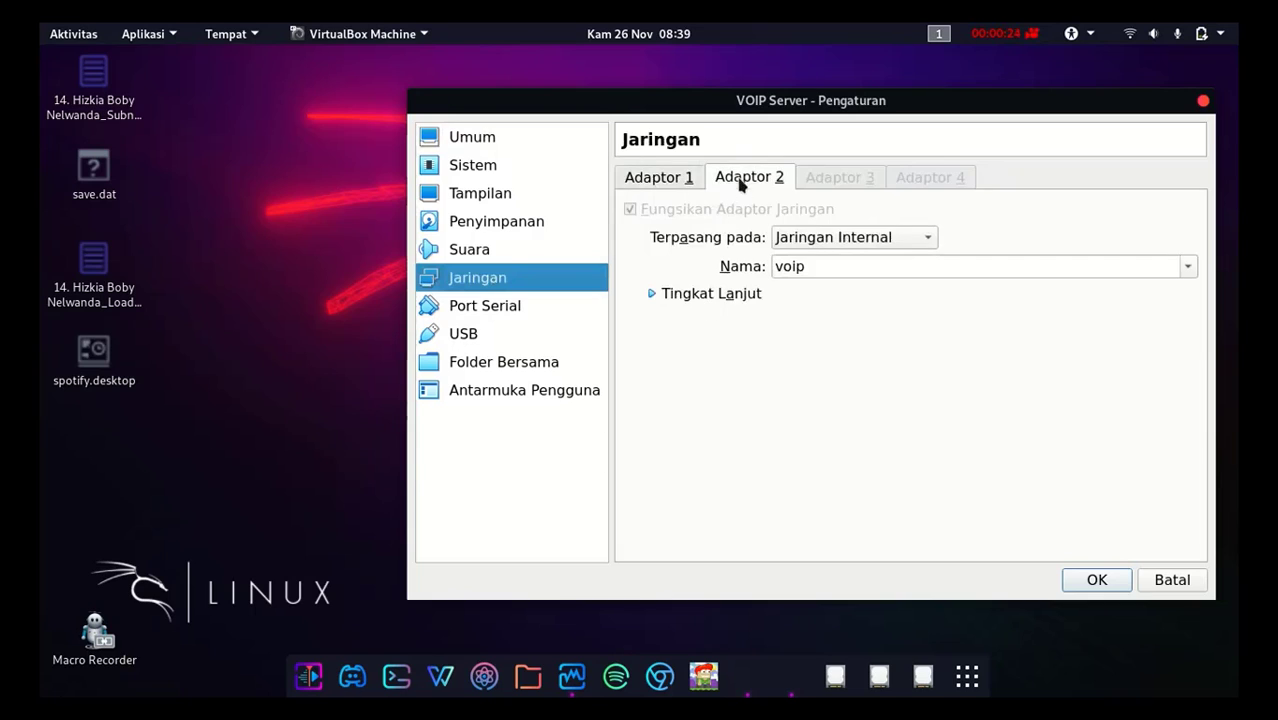
{"action": "left_click", "coordinate": [1098, 580]}
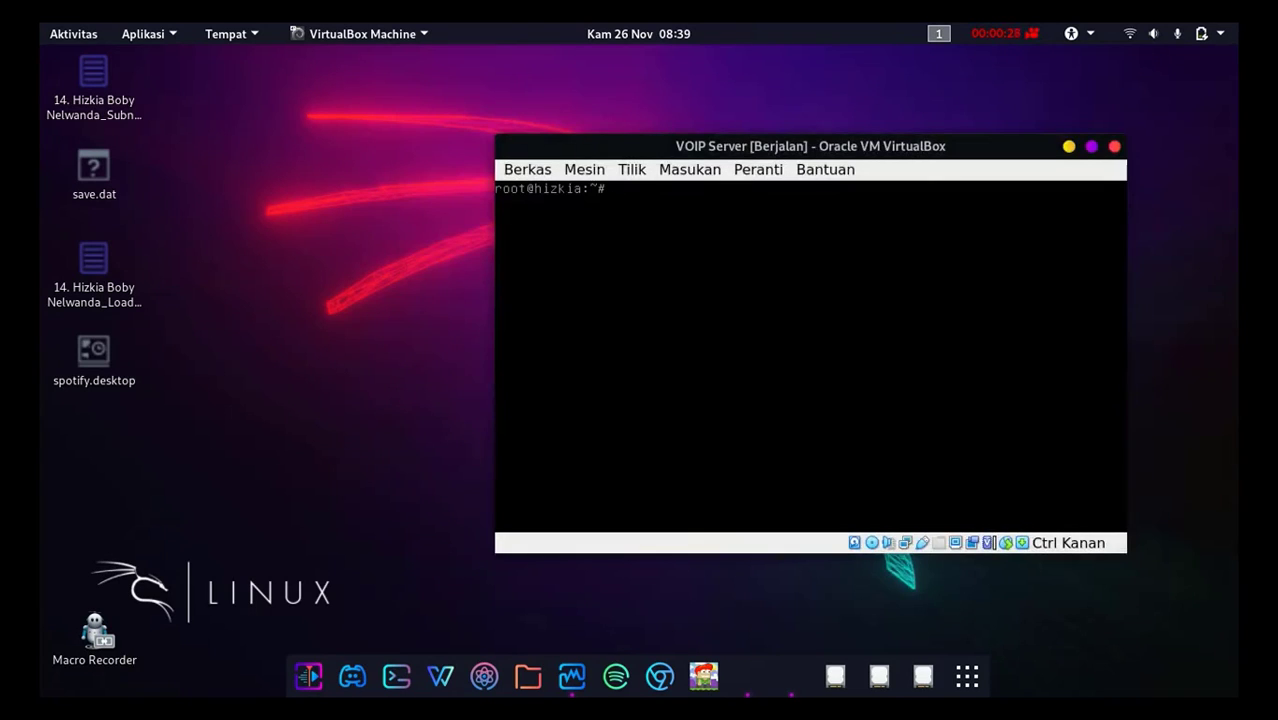
Step: Run ifconfig on the server to check the eth0 and eth1 addresses, then clear the terminal
{"action": "type", "text": "ifconfig"}
{"action": "key", "text": "Return"}
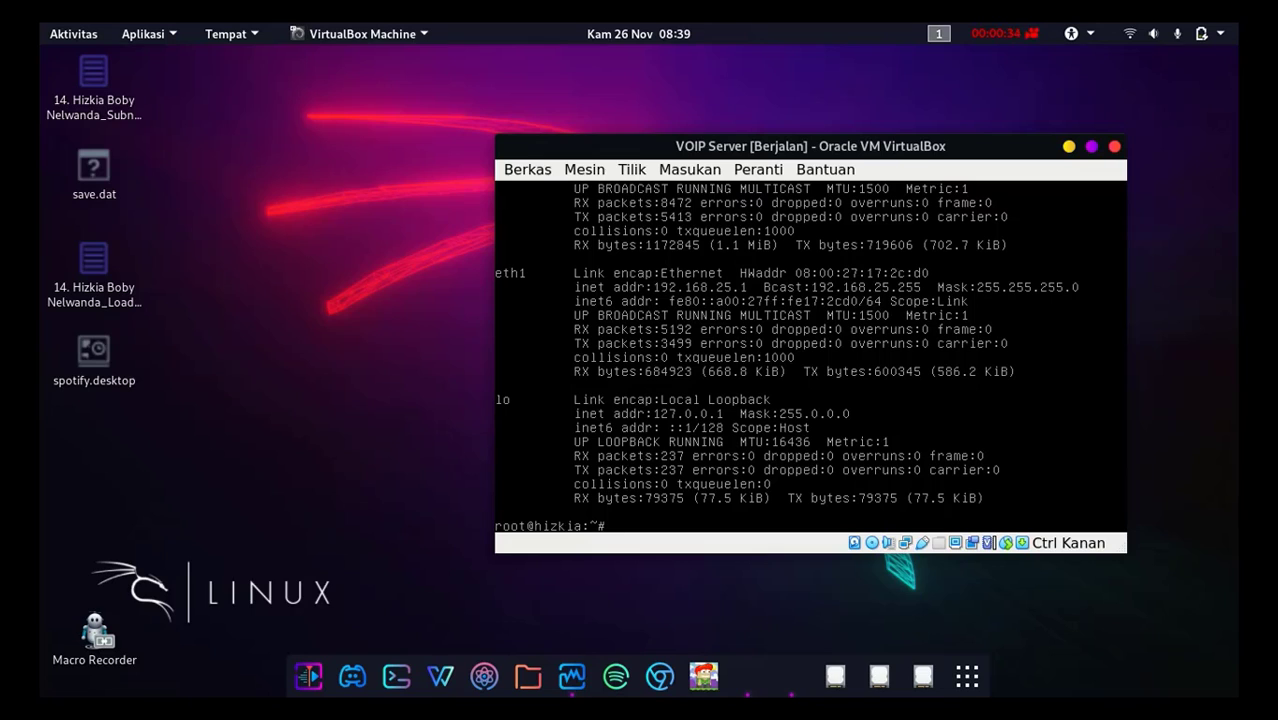
{"action": "key", "text": "shift+Page_Up"}
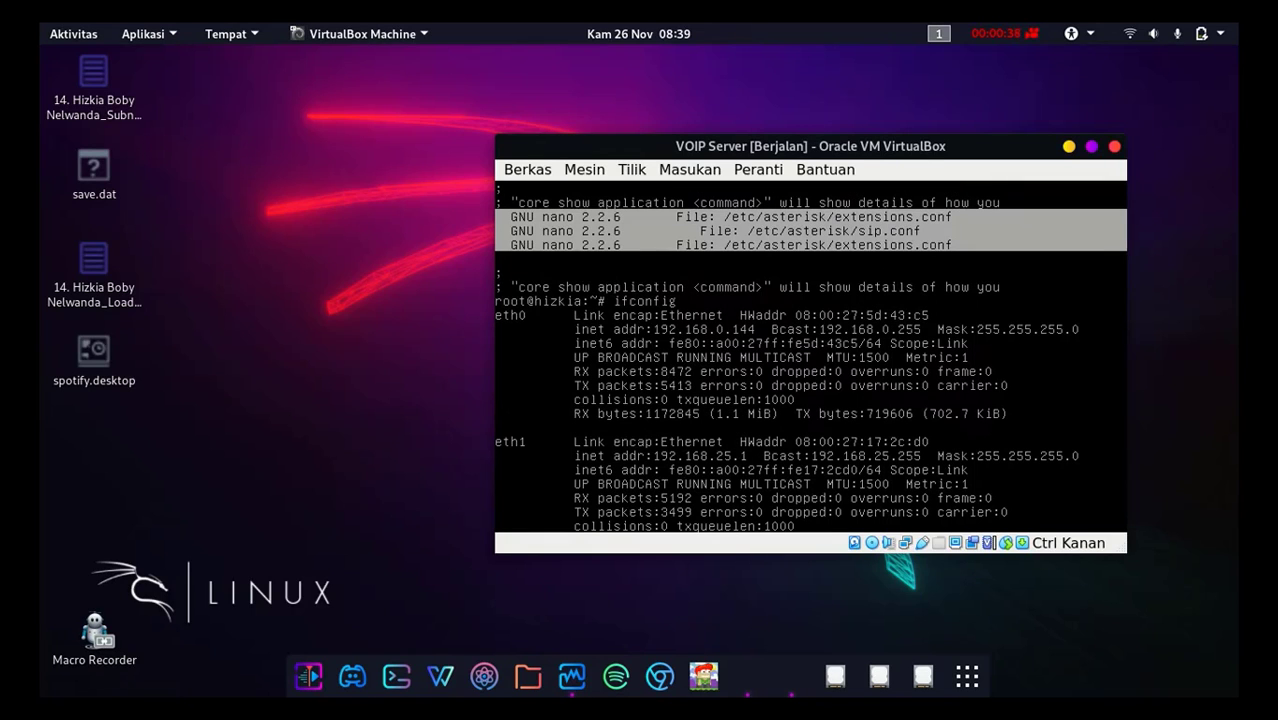
{"action": "key", "text": "shift+Page_Down"}
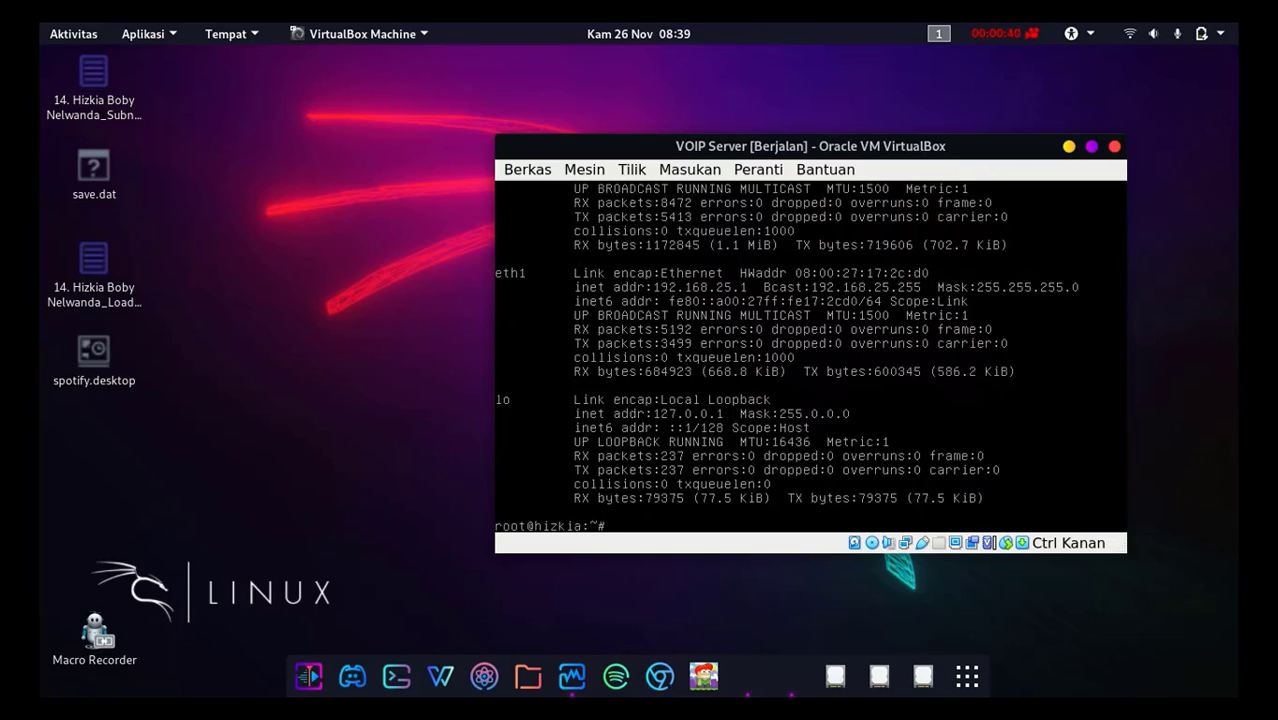
{"action": "type", "text": "clear"}
{"action": "key", "text": "Return"}
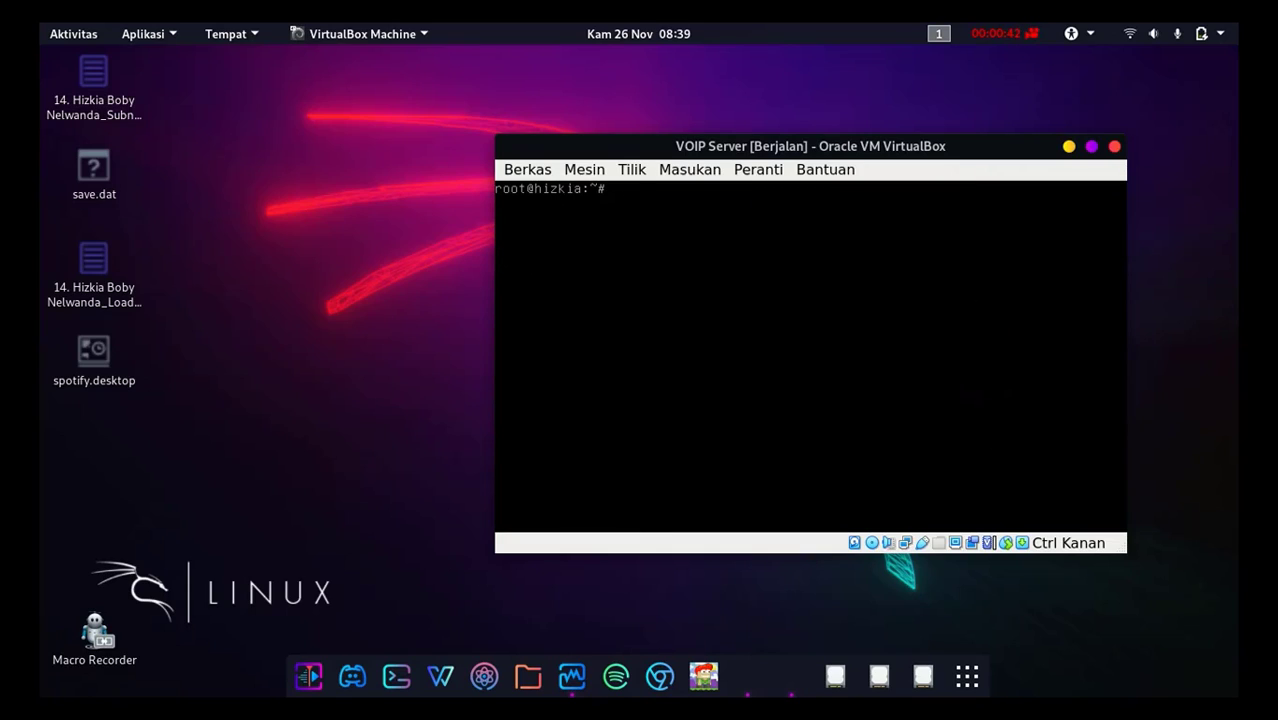
Step: Open /etc/asterisk/sip.conf in nano
{"action": "type", "text": "nano /etc/asterisk/"}
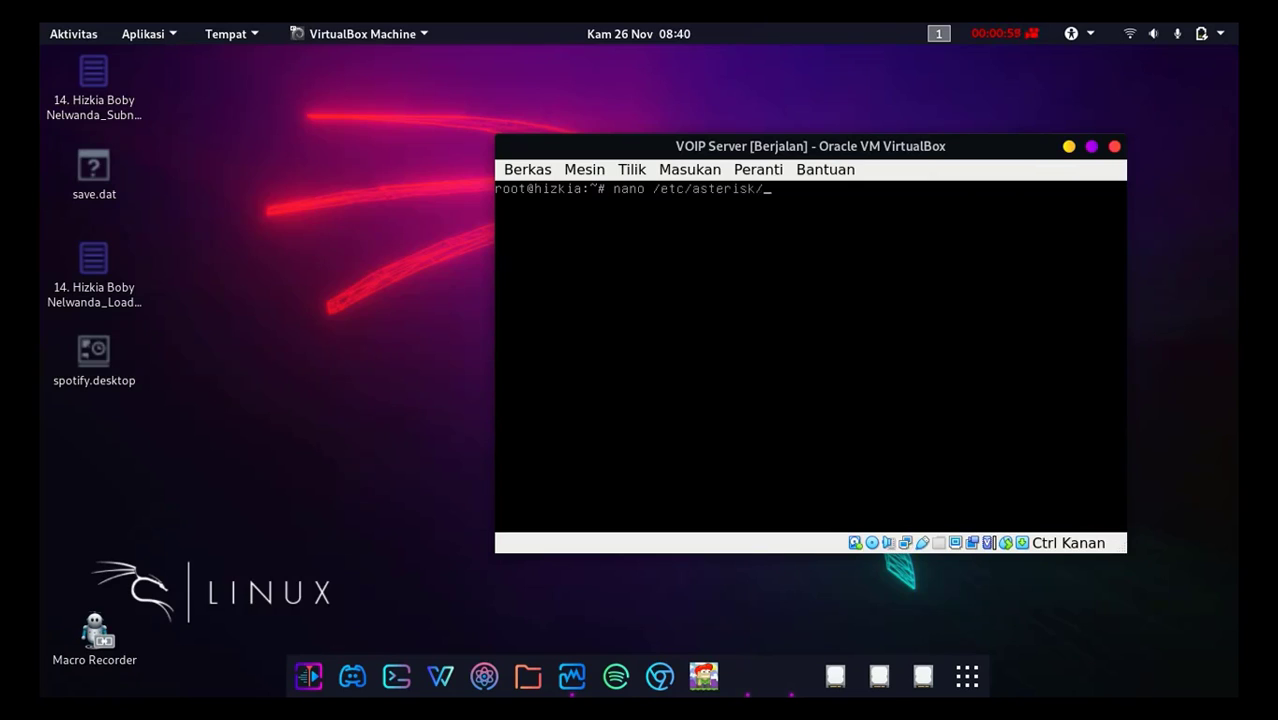
{"action": "type", "text": "sip"}
{"action": "key", "text": "Tab"}
{"action": "key", "text": "Tab"}
{"action": "type", "text": "."}
{"action": "key", "text": "Tab"}
{"action": "key", "text": "Return"}
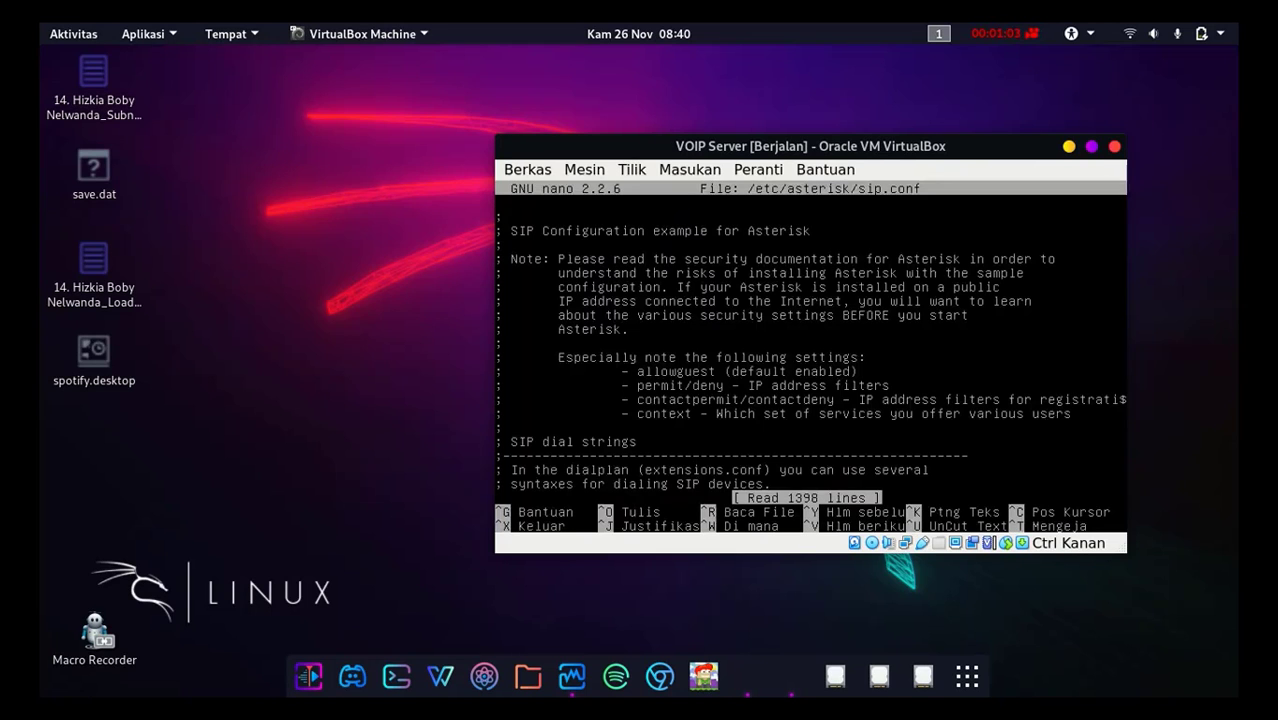
Step: Insert an [asterisk14] section header above the [5005] section near the end of sip.conf
{"action": "key", "text": "Page_Down"}
{"action": "key", "text": "Page_Down"}
{"action": "key", "text": "Page_Down"}
{"action": "key", "text": "Page_Down"}
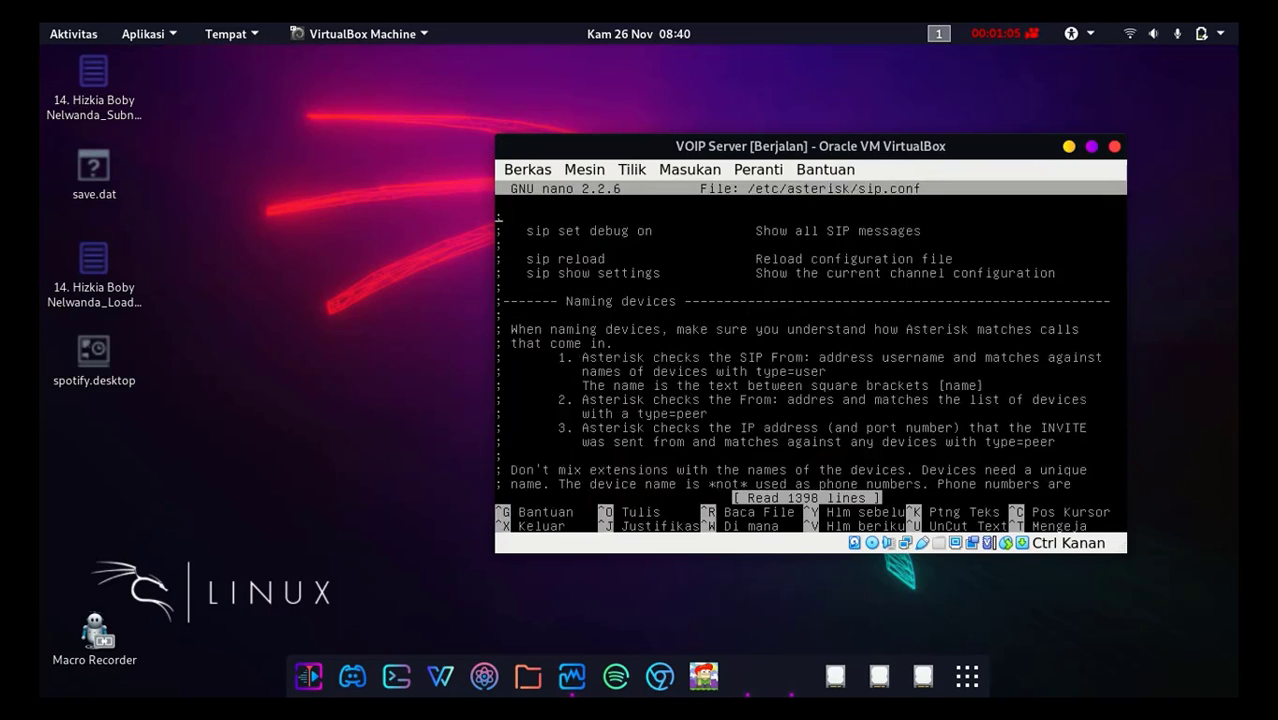
{"action": "key", "text": "Page_Down"}
{"action": "key", "text": "Page_Down"}
{"action": "key", "text": "Page_Down"}
{"action": "key", "text": "Page_Down"}
{"action": "key", "text": "Page_Down"}
{"action": "key", "text": "Page_Down"}
{"action": "key", "text": "Page_Down"}
{"action": "key", "text": "Page_Down"}
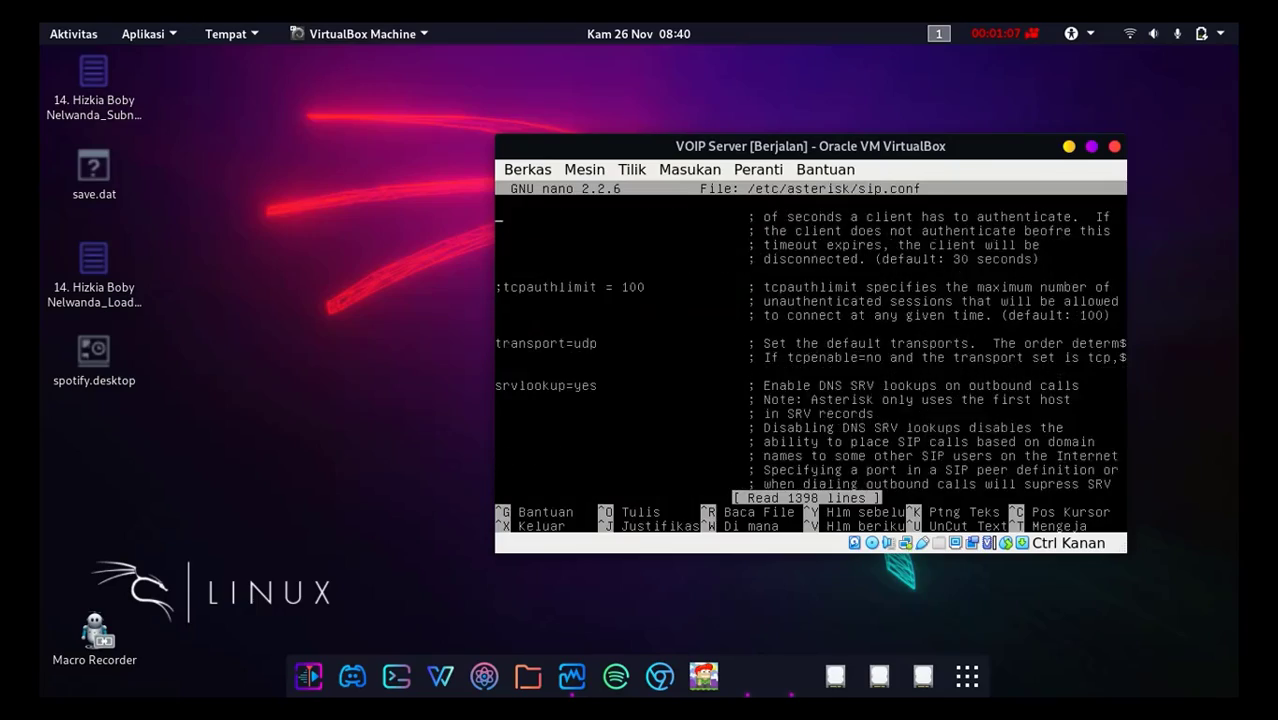
{"action": "key", "text": "Page_Down"}
{"action": "key", "text": "Page_Down"}
{"action": "key", "text": "Page_Down"}
{"action": "key", "text": "Page_Down"}
{"action": "key", "text": "Page_Down"}
{"action": "key", "text": "Page_Down"}
{"action": "key", "text": "Page_Down"}
{"action": "key", "text": "Page_Down"}
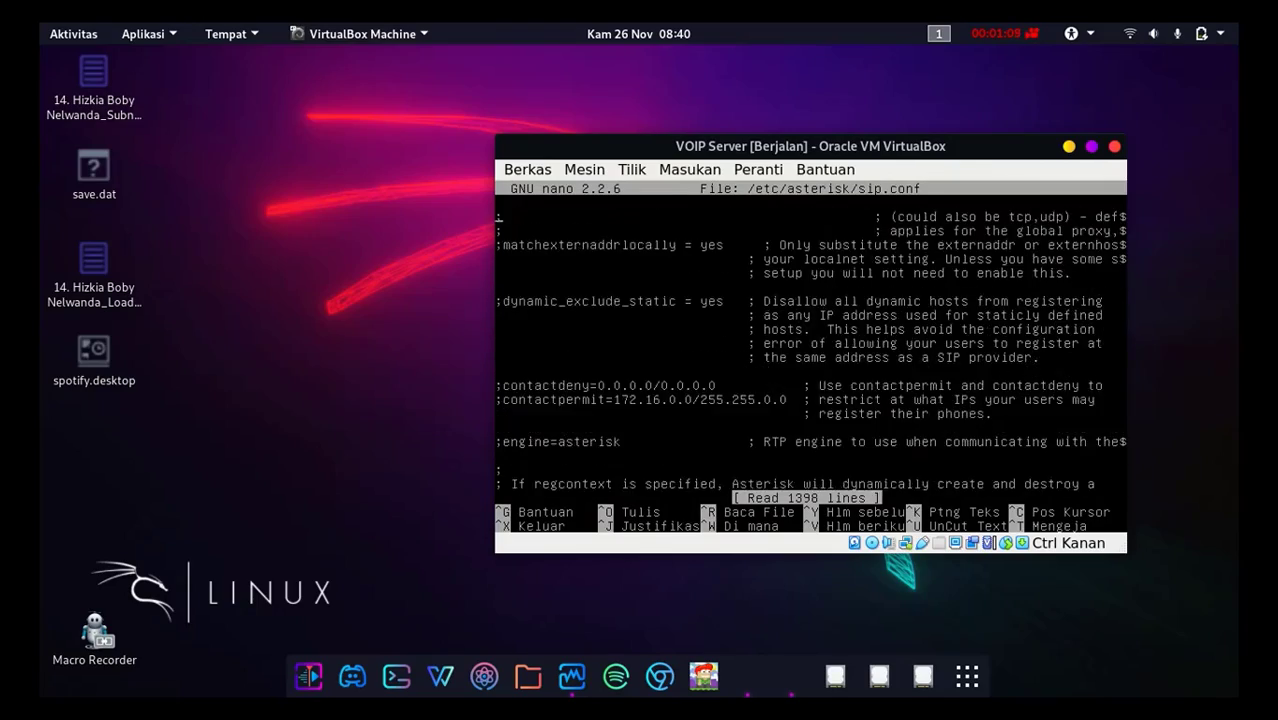
{"action": "key", "text": "Page_Down"}
{"action": "key", "text": "Page_Down"}
{"action": "key", "text": "Page_Down"}
{"action": "key", "text": "Page_Down"}
{"action": "key", "text": "Page_Down"}
{"action": "key", "text": "Page_Down"}
{"action": "key", "text": "Page_Down"}
{"action": "key", "text": "Page_Down"}
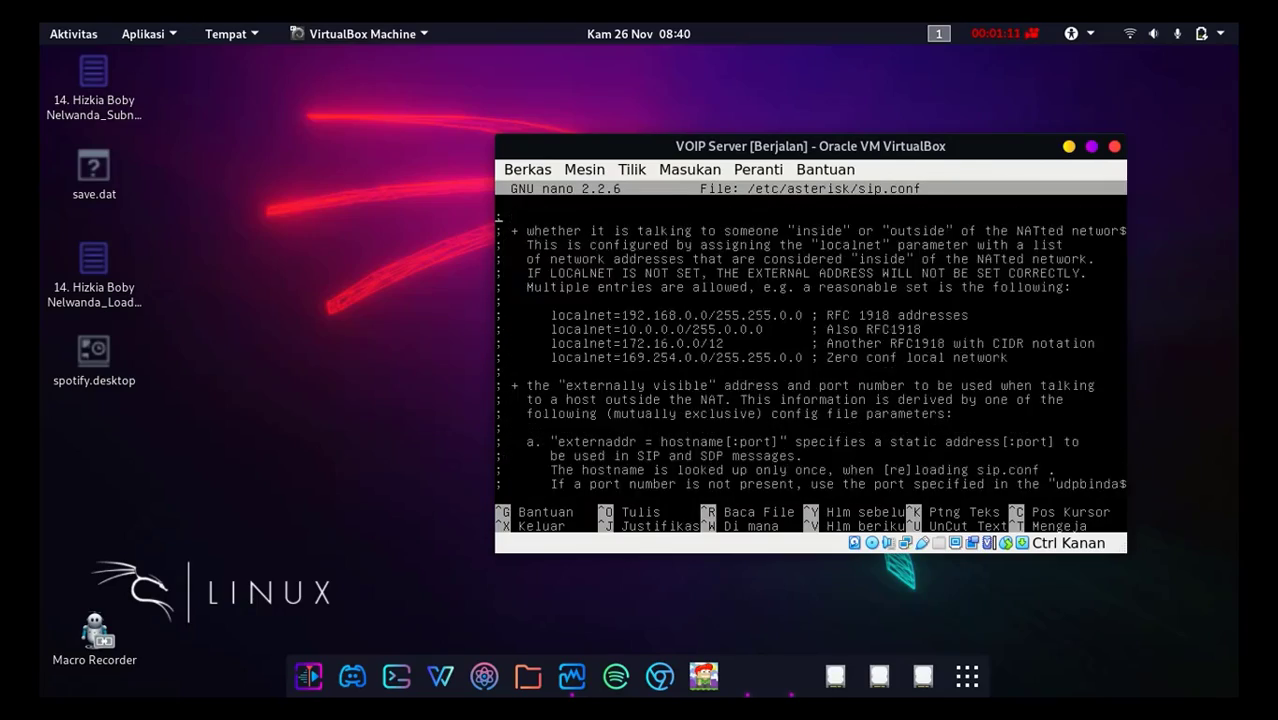
{"action": "key", "text": "Page_Down"}
{"action": "key", "text": "Page_Down"}
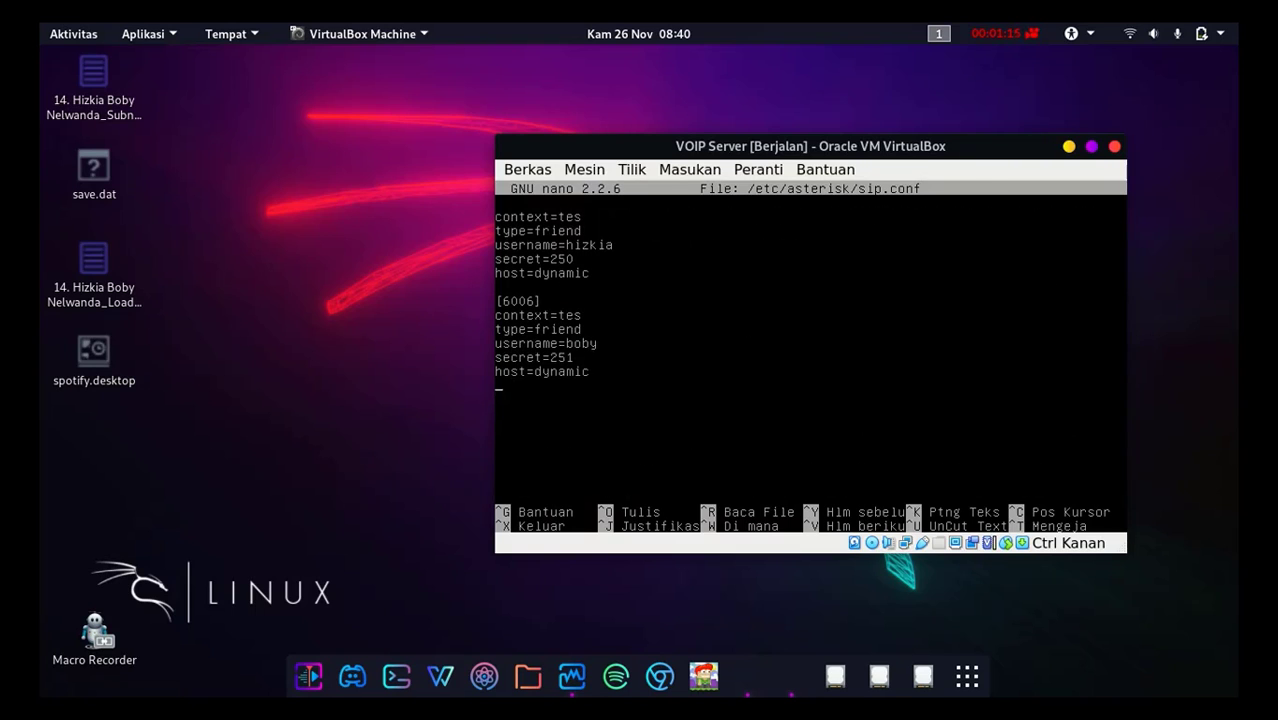
{"action": "key", "text": "Up"}
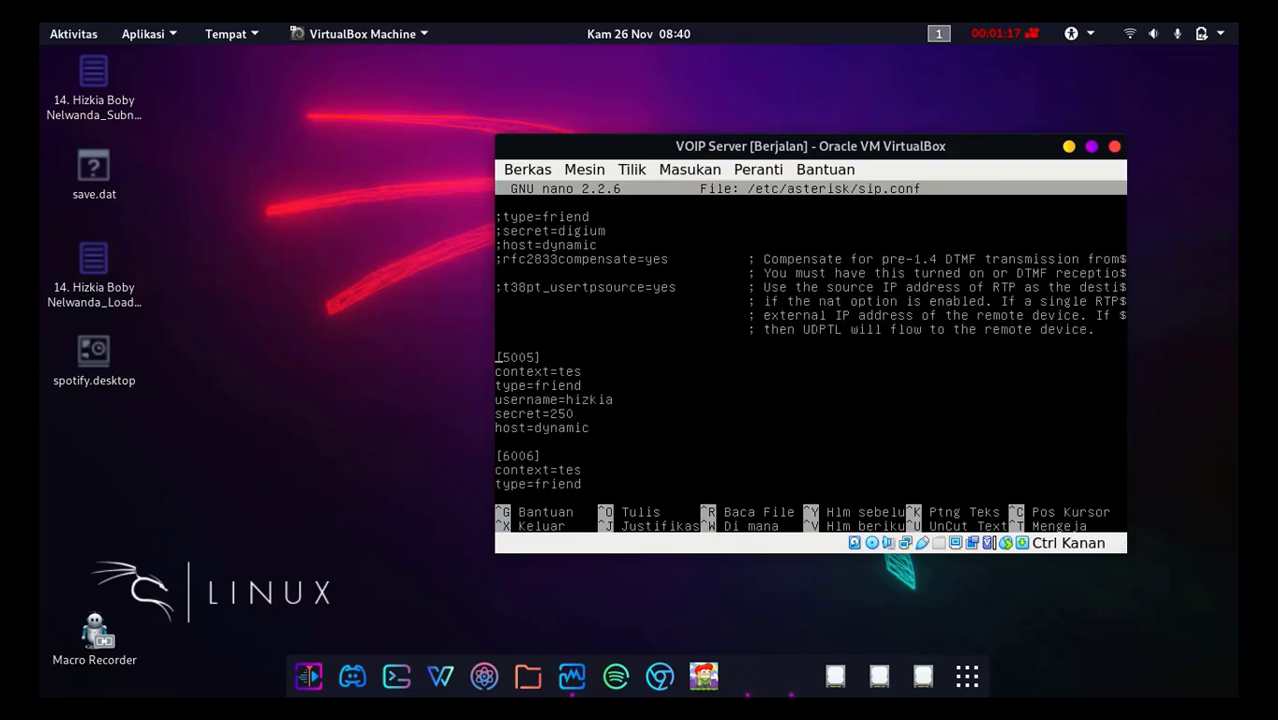
{"action": "key", "text": "Return"}
{"action": "key", "text": "Return"}
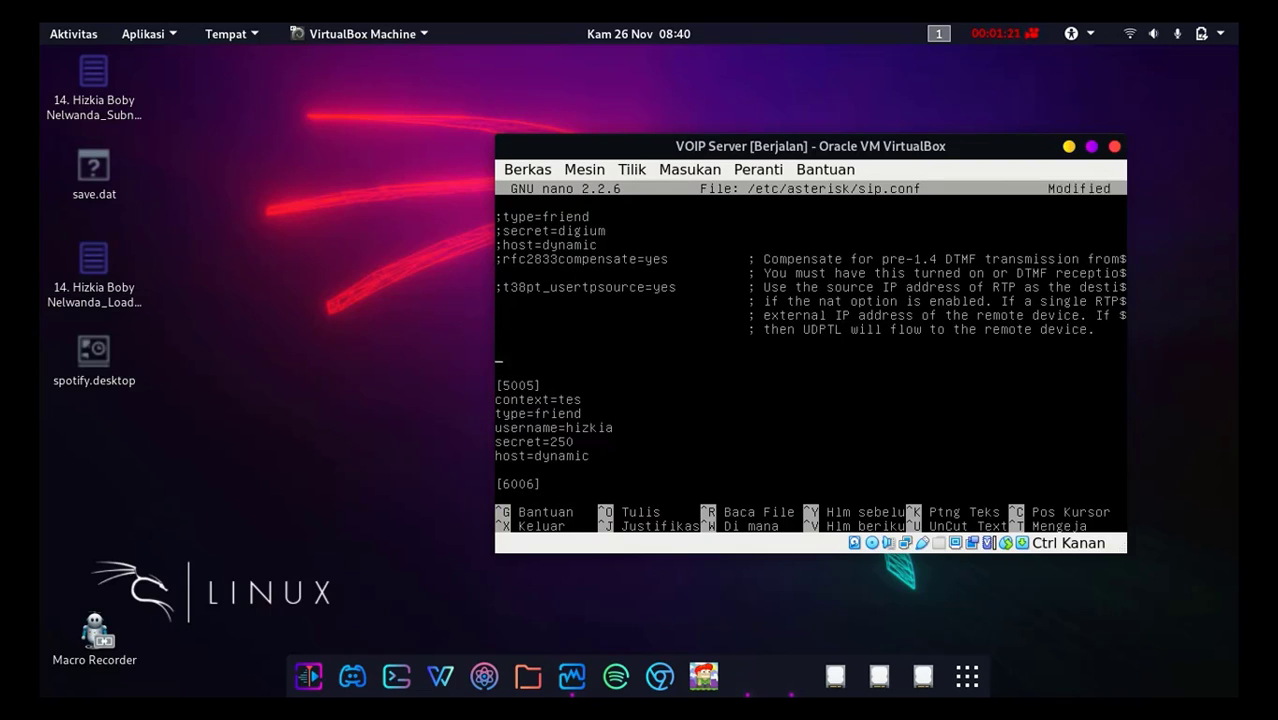
{"action": "type", "text": "[asterisk14]"}
{"action": "key", "text": "Return"}
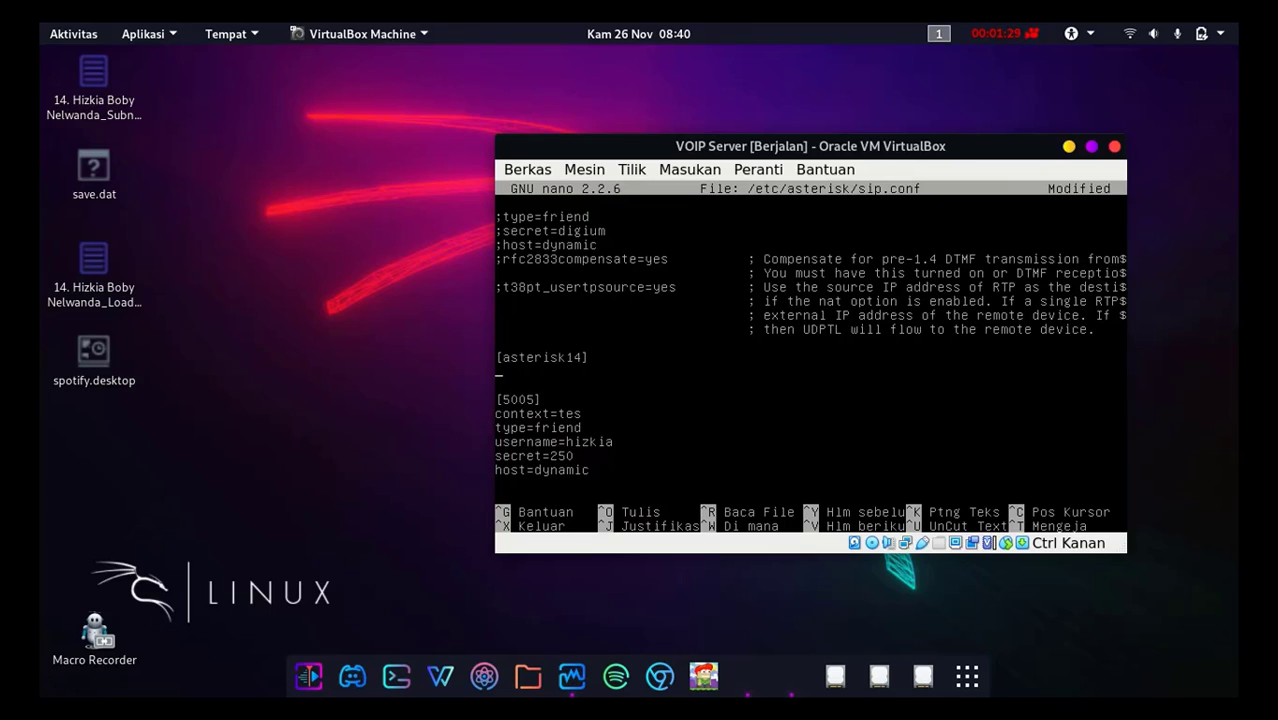
Step: Fill in the [asterisk14] section with context=tes, host=192.168.0.20 and type=friend
{"action": "type", "text": "cont"}
{"action": "type", "text": "ext=tes"}
{"action": "key", "text": "Return"}
{"action": "type", "text": "host=1"}
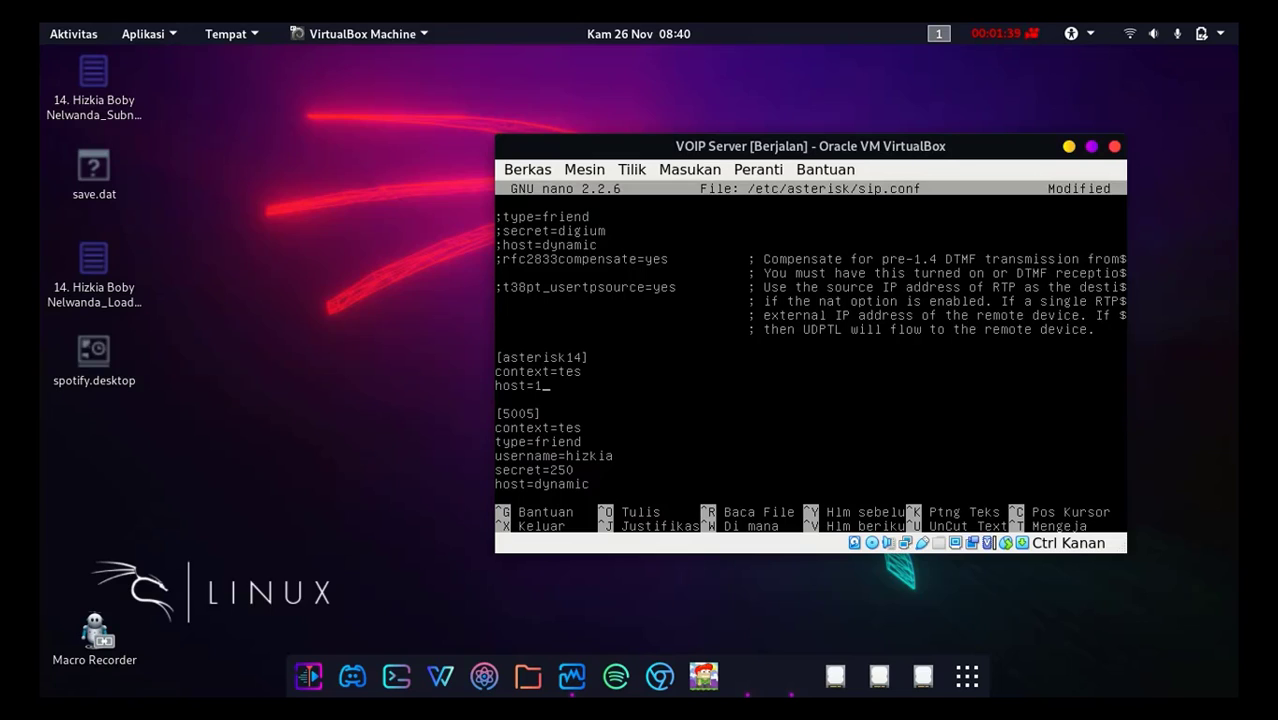
{"action": "type", "text": "92.168.0.20"}
{"action": "key", "text": "Return"}
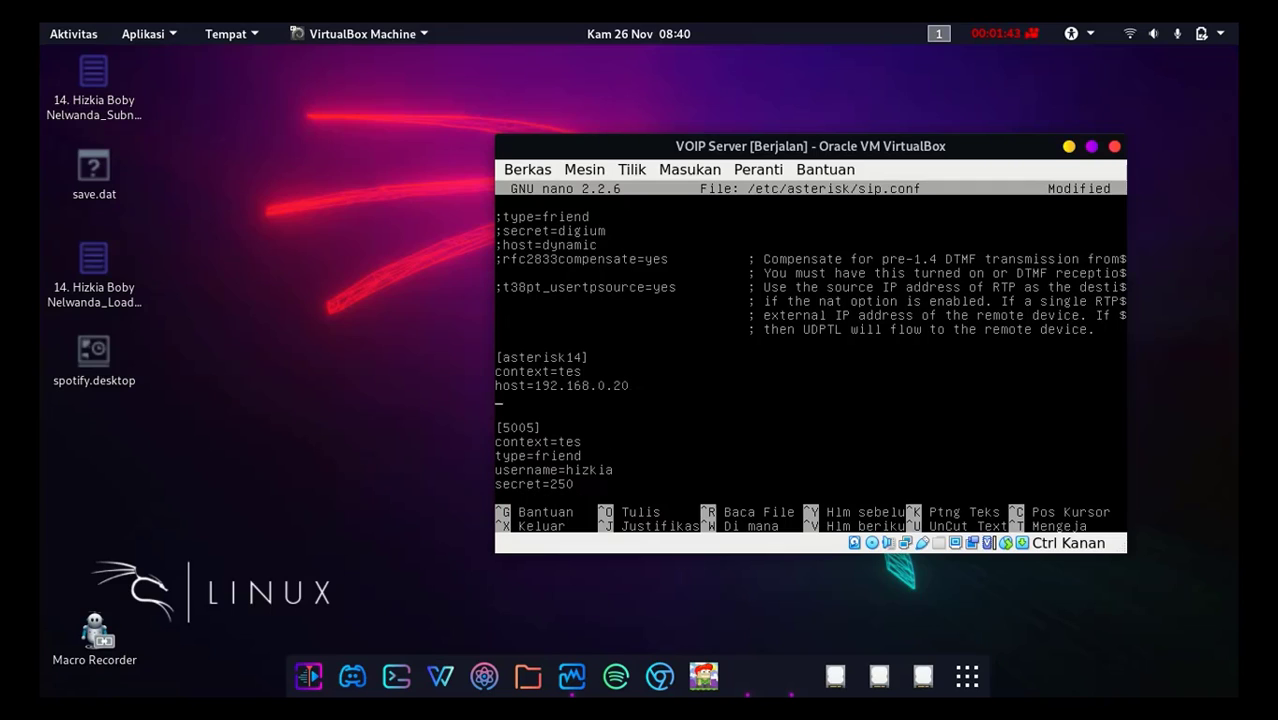
{"action": "type", "text": "type=friend"}
Step: Look over the 5005 and 6006 sections below the new entry, then save sip.conf and exit nano
{"action": "key", "text": "Down"}
{"action": "key", "text": "Down"}
{"action": "key", "text": "Down"}
{"action": "key", "text": "Down"}
{"action": "key", "text": "Down"}
{"action": "key", "text": "Down"}
{"action": "key", "text": "Down"}
{"action": "key", "text": "Down"}
{"action": "key", "text": "Down"}
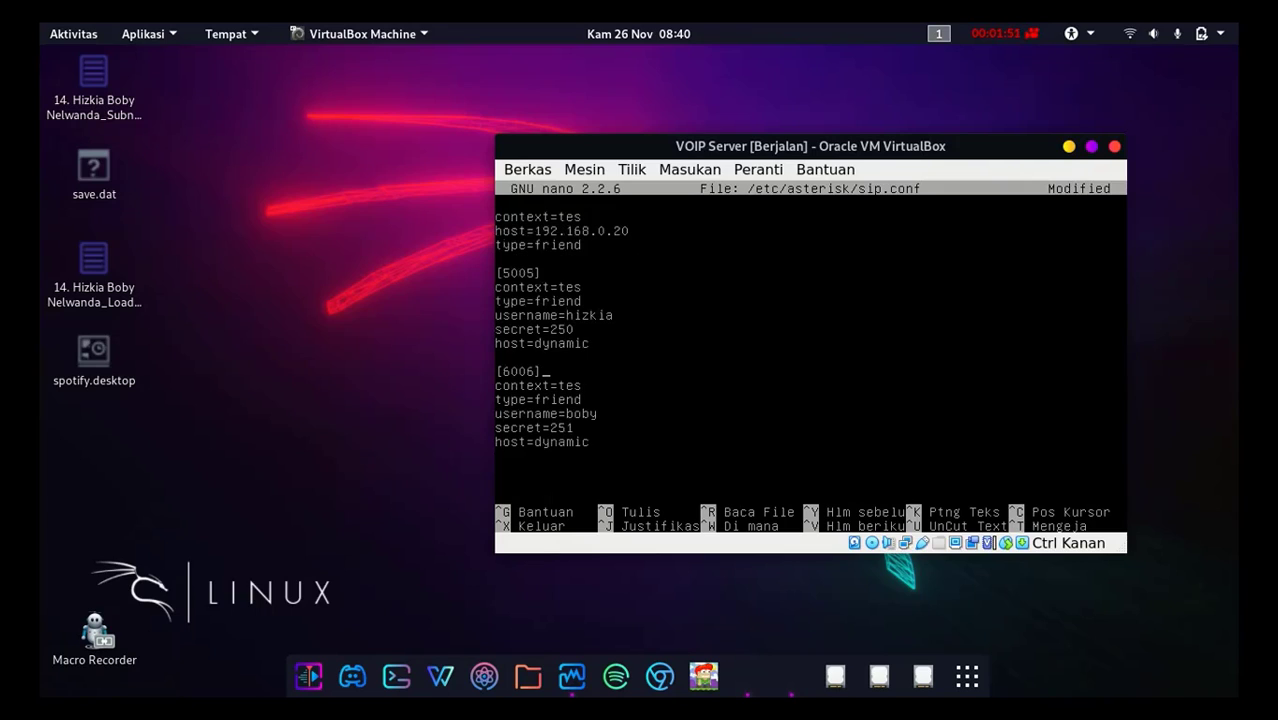
{"action": "key", "text": "ctrl+x"}
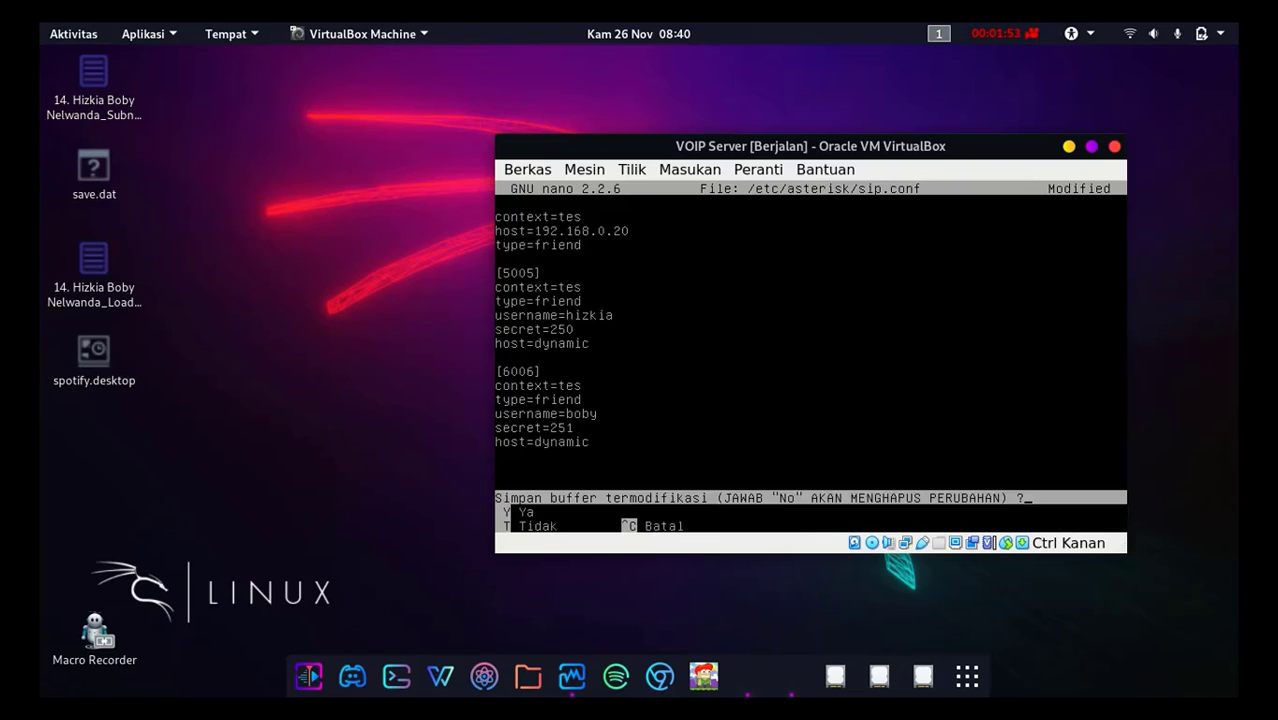
{"action": "key", "text": "y"}
{"action": "key", "text": "Return"}
Step: Open /etc/asterisk/extensions.conf in nano
{"action": "type", "text": "nano"}
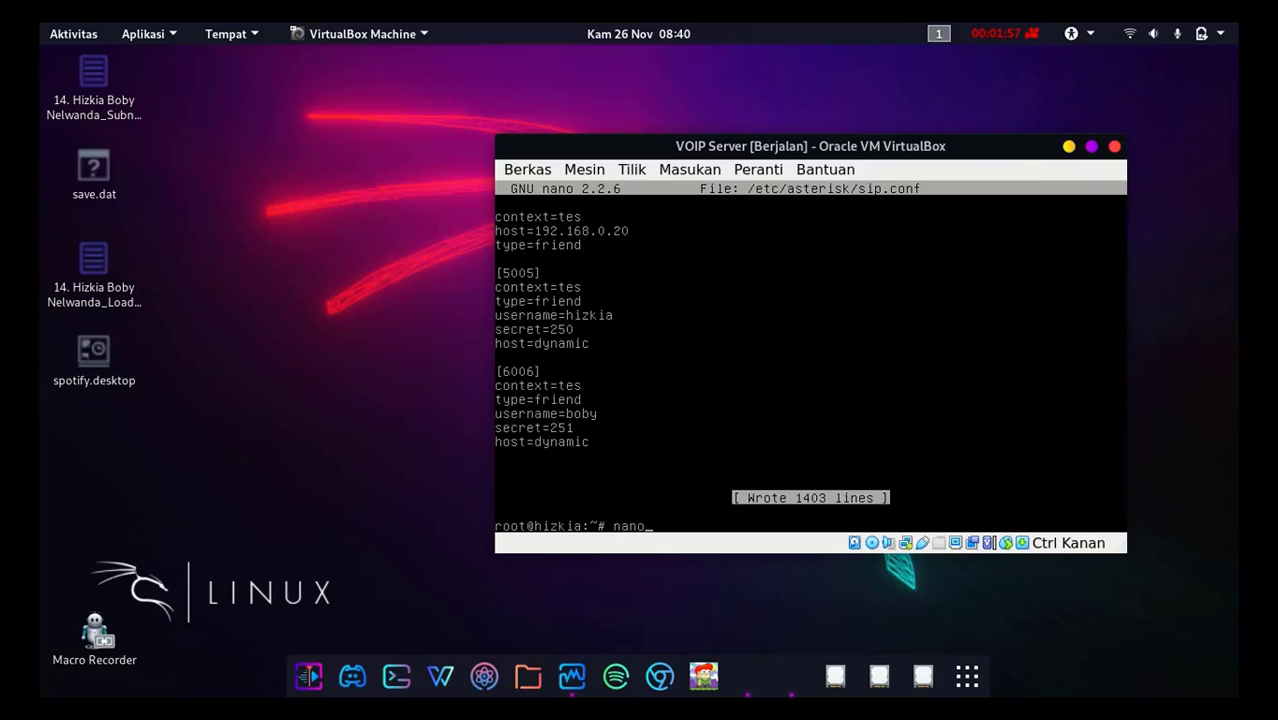
{"action": "type", "text": "/etc/asterisk/extte"}
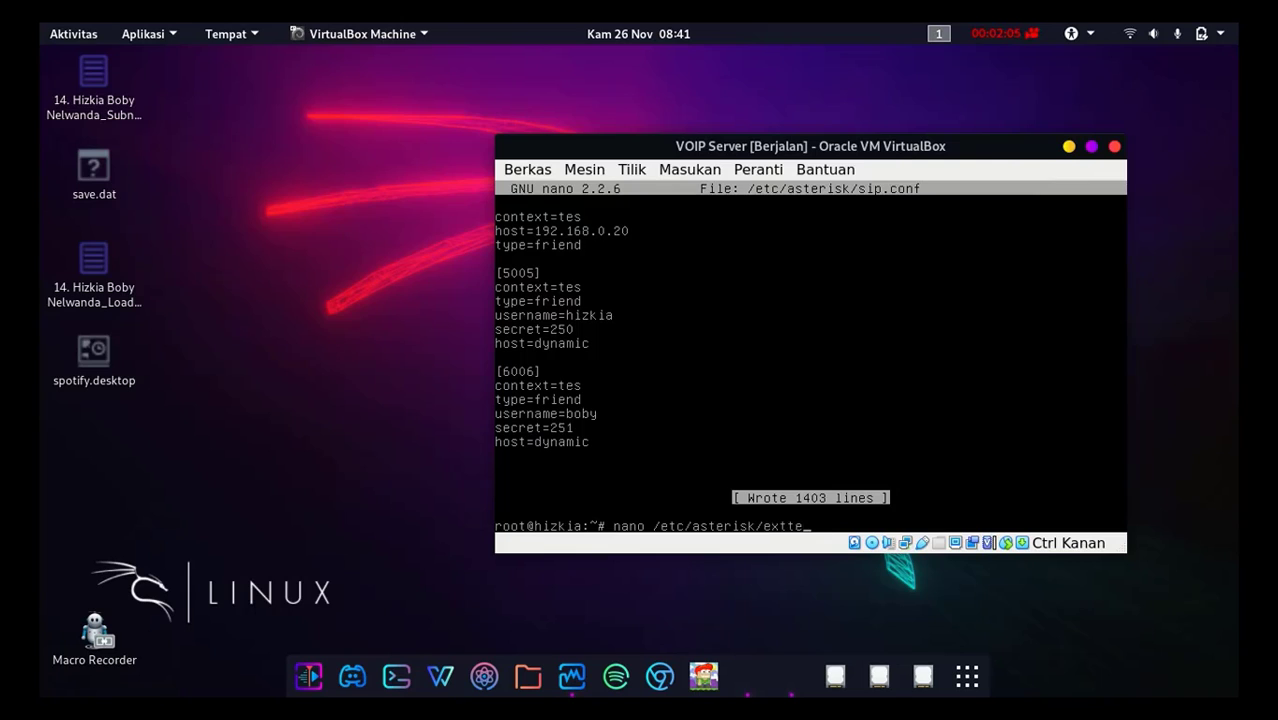
{"action": "key", "text": "BackSpace"}
{"action": "key", "text": "BackSpace"}
{"action": "type", "text": "ensions"}
{"action": "key", "text": "Tab"}
{"action": "type", "text": "conf"}
{"action": "key", "text": "Return"}
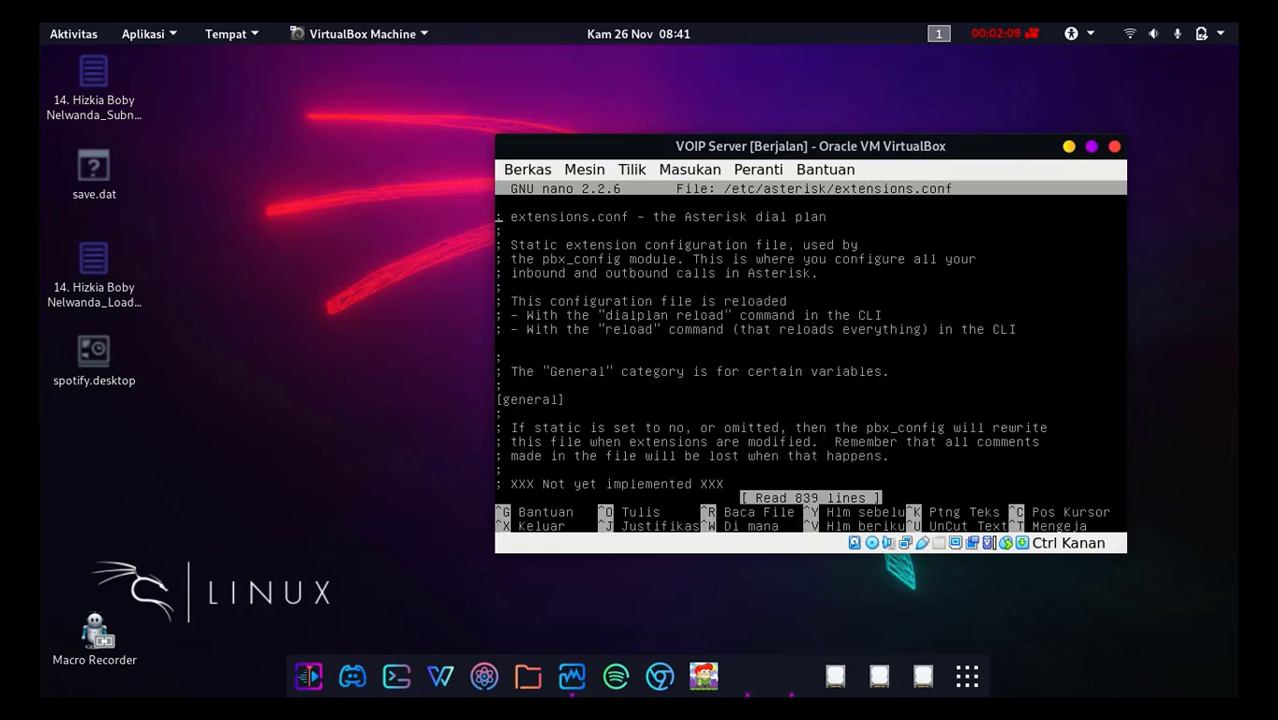
{"action": "key", "text": "Page_Down"}
{"action": "key", "text": "Page_Down"}
{"action": "key", "text": "Page_Down"}
{"action": "key", "text": "Page_Down"}
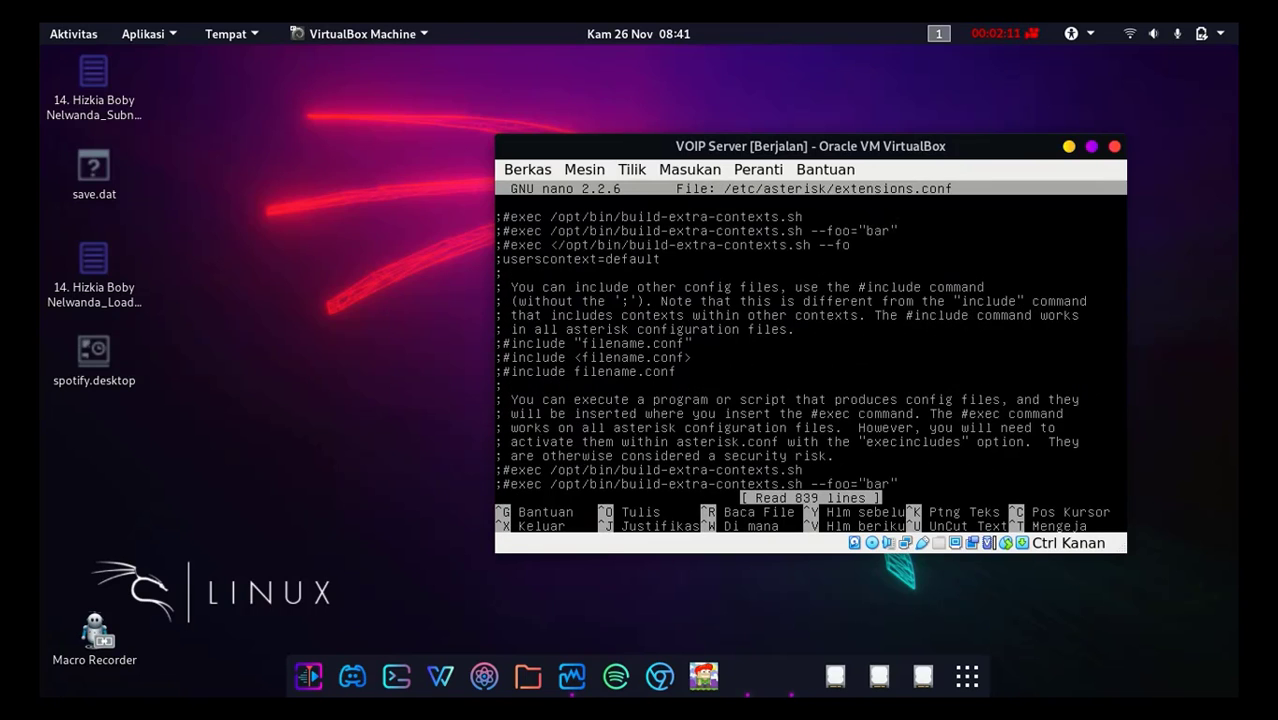
{"action": "key", "text": "Page_Down"}
{"action": "key", "text": "Page_Down"}
{"action": "key", "text": "Page_Down"}
{"action": "key", "text": "Page_Down"}
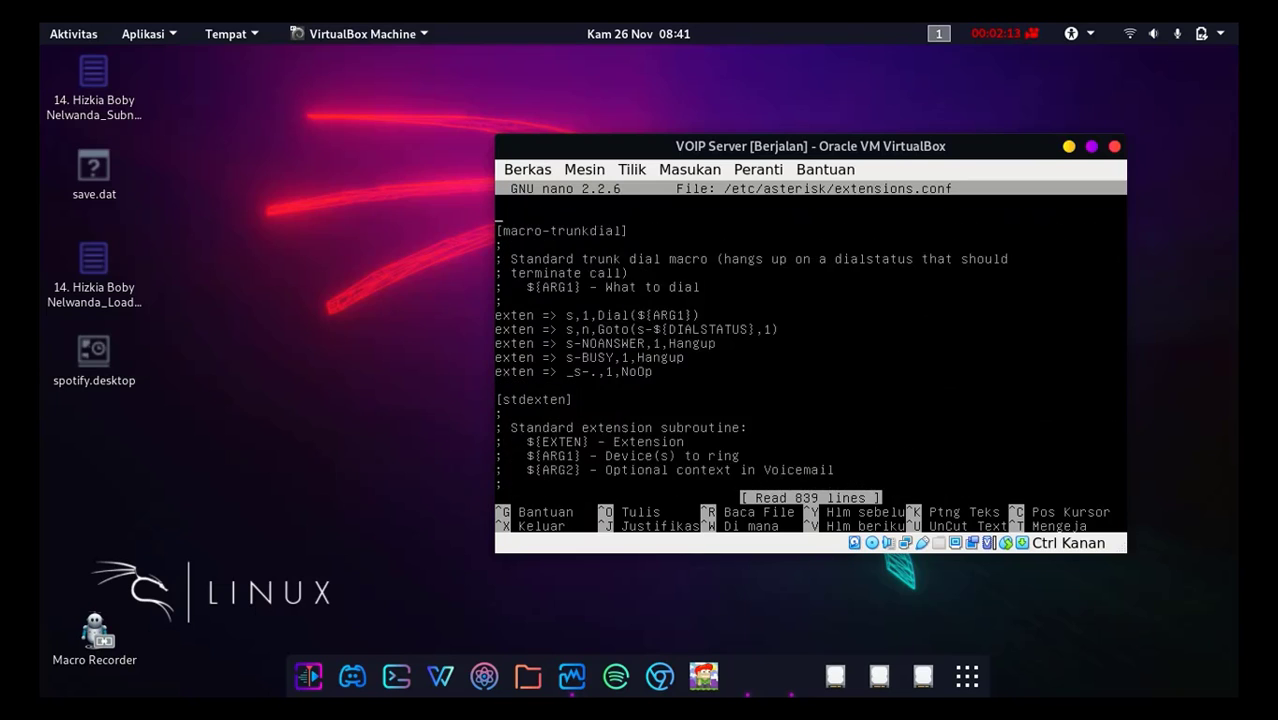
{"action": "key", "text": "Page_Down"}
{"action": "key", "text": "Page_Down"}
{"action": "key", "text": "Page_Down"}
{"action": "key", "text": "Page_Down"}
{"action": "key", "text": "Page_Down"}
{"action": "key", "text": "Page_Down"}
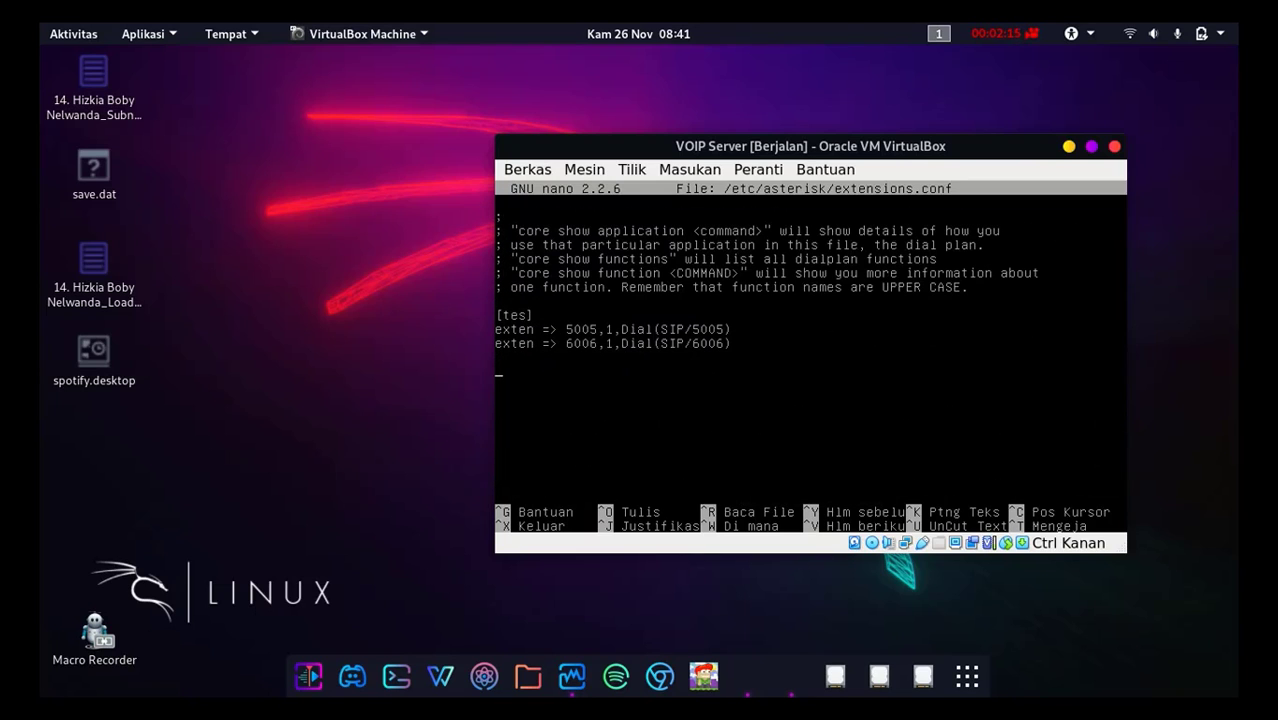
{"action": "type", "text": "exten"}
{"action": "type", "text": "=> _1xxx,1,Dial(SIP"}
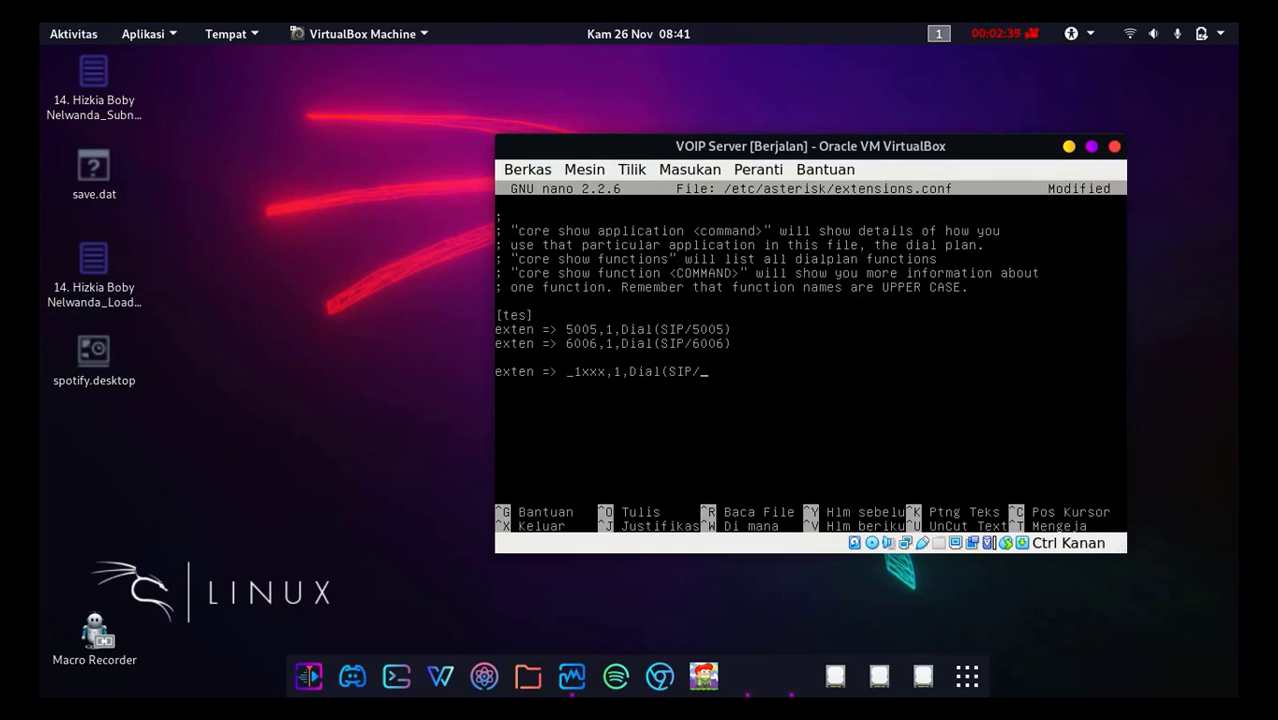
{"action": "type", "text": "/$"}
{"action": "type", "text": "{}"}
{"action": "type", "text": "EXTEN"}
{"action": "type", "text": "@aste"}
{"action": "type", "text": "ris"}
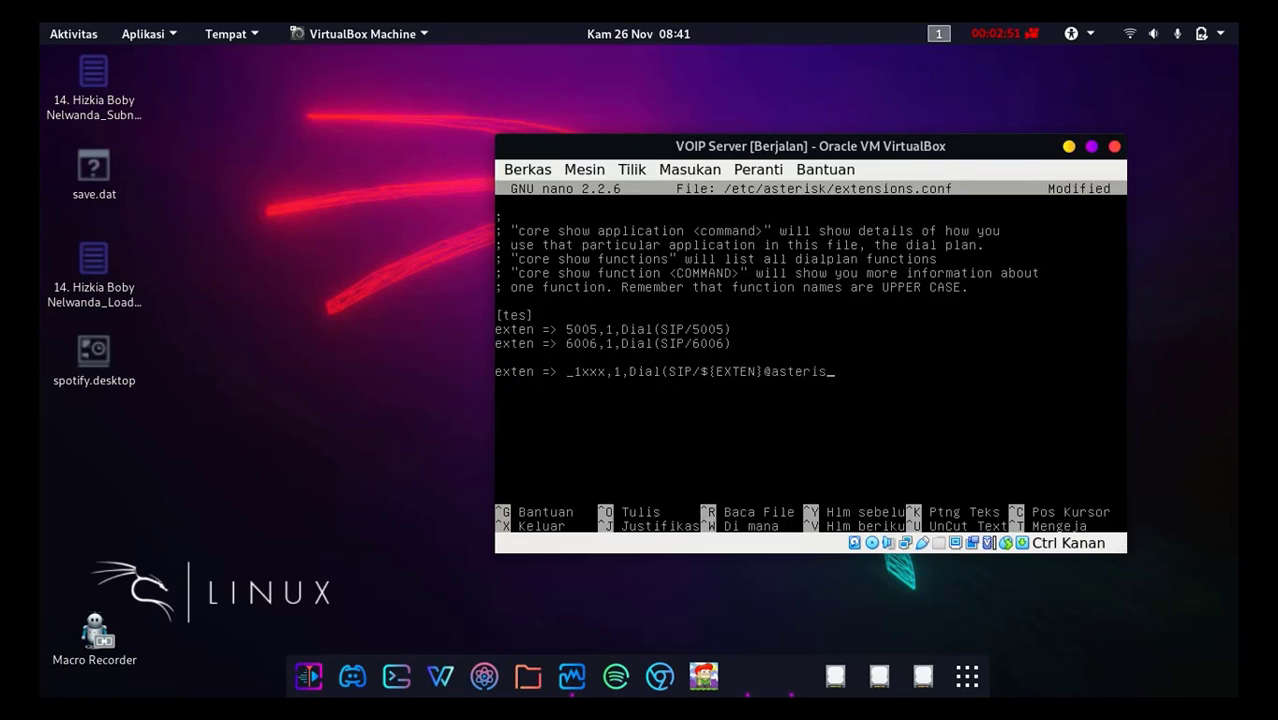
{"action": "type", "text": "k14)"}
Step: Add the line "exten => _1xxx,2,Hangup" below the asterisk14 dial line in the [tes] context
{"action": "key", "text": "Return"}
{"action": "type", "text": "exten => _1xxx,2,Hangup"}
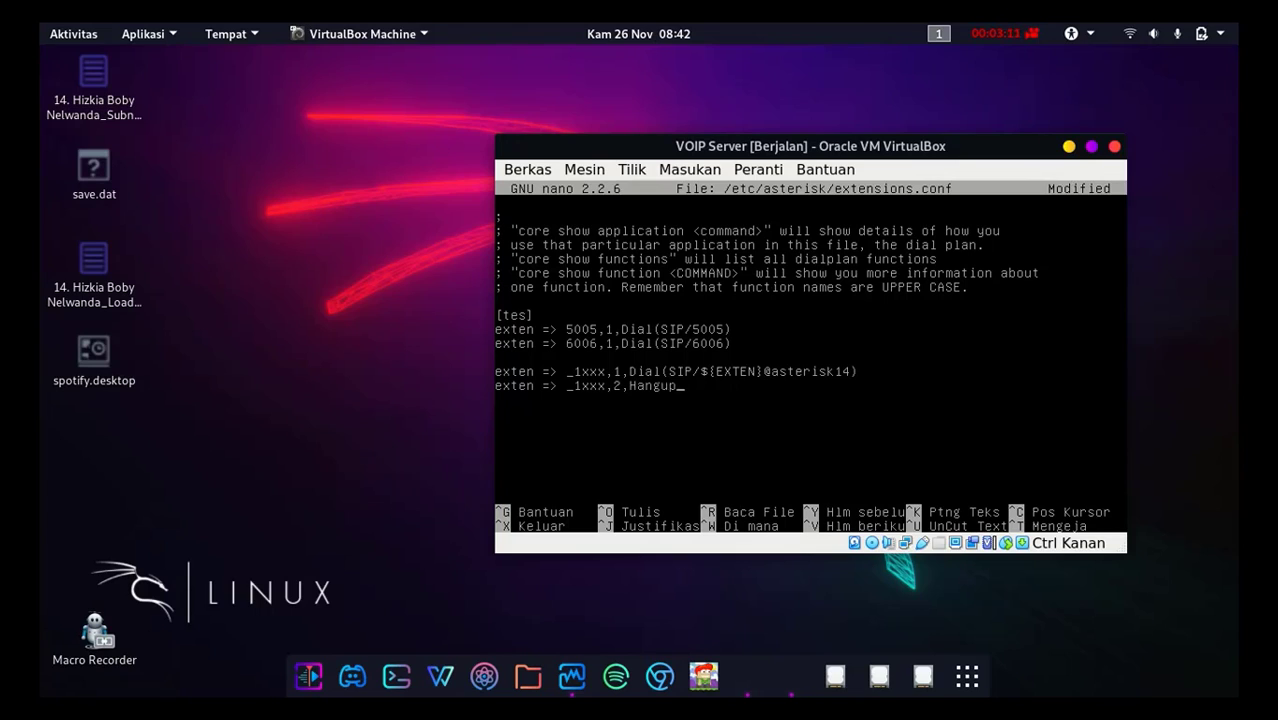
Step: Save extensions.conf, exit nano and restart the asterisk service
{"action": "key", "text": "ctrl+x"}
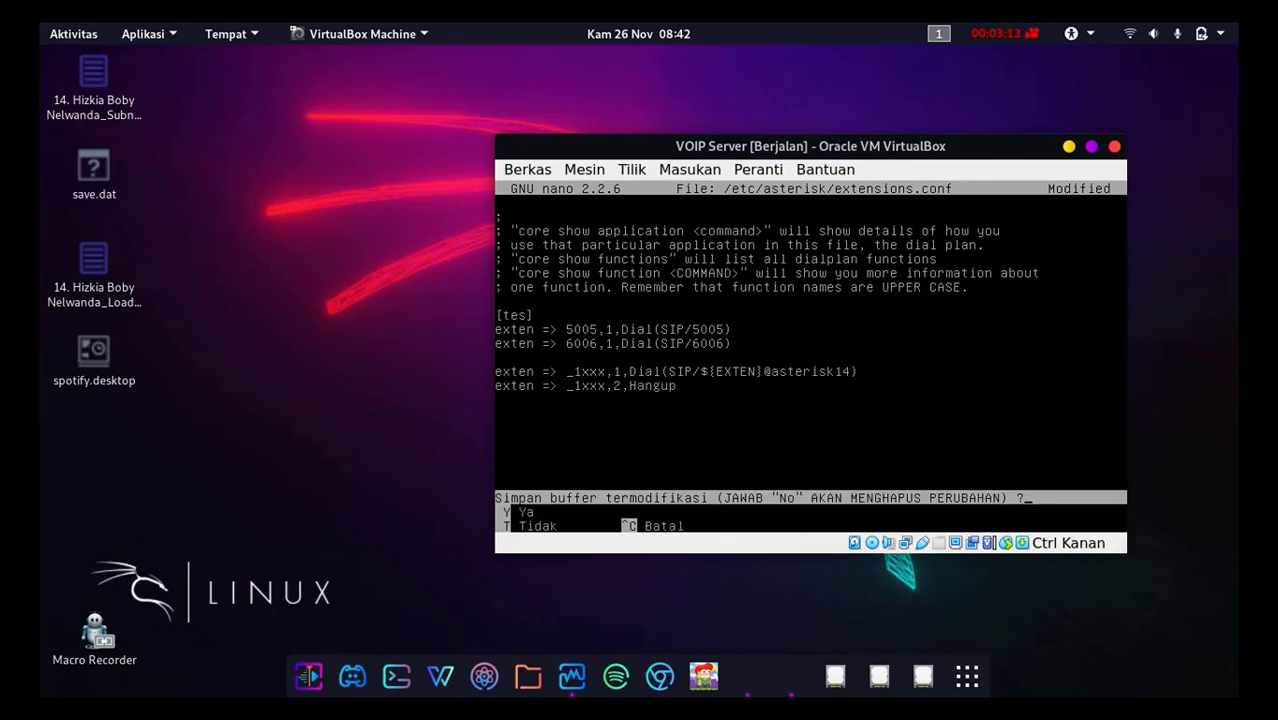
{"action": "key", "text": "y"}
{"action": "key", "text": "Return"}
{"action": "type", "text": "servic"}
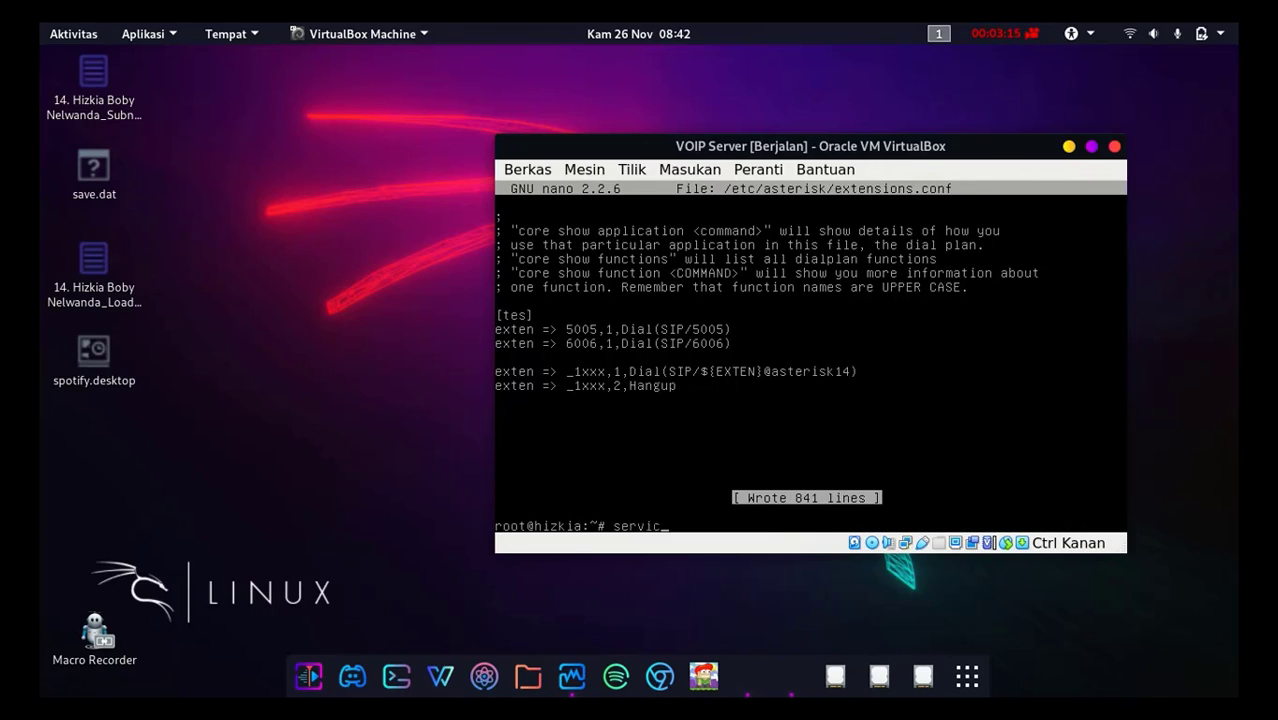
{"action": "type", "text": "e asterisk restart"}
{"action": "key", "text": "Return"}
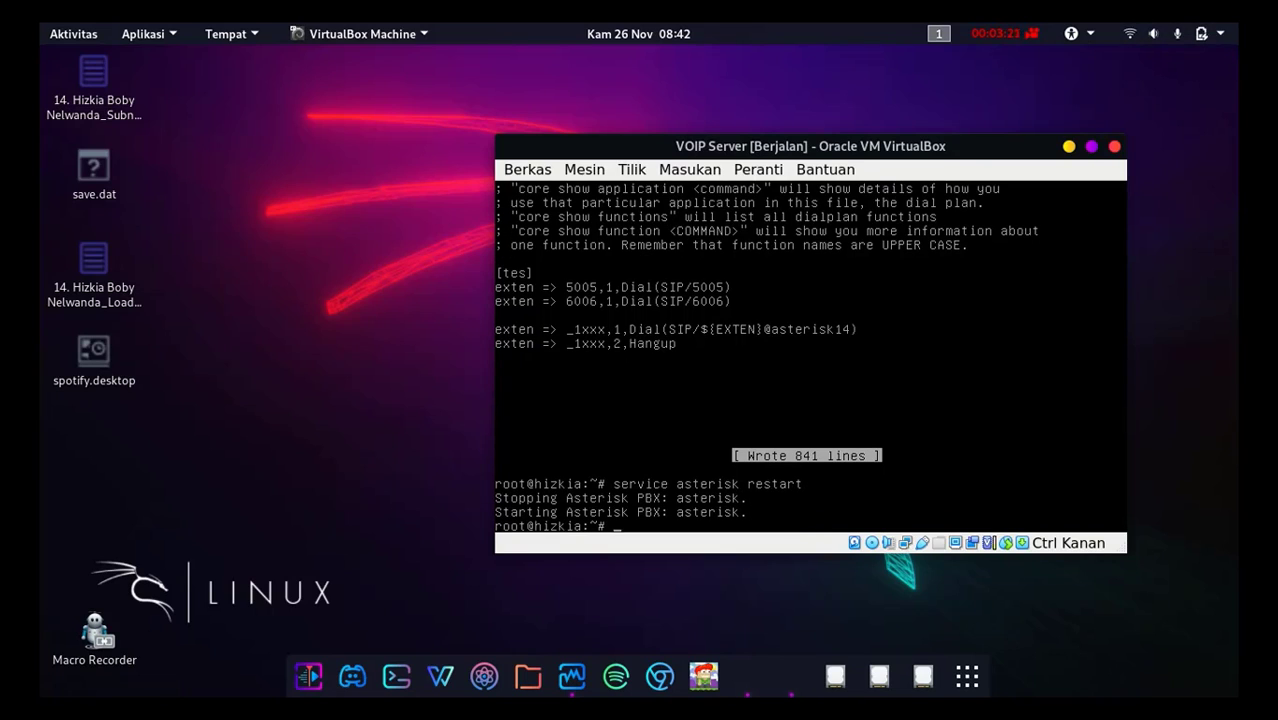
Step: On the Voip 1 machine, check the Local Area Connection's TCP/IP settings and close all network windows without changes
{"action": "left_click", "coordinate": [780, 683]}
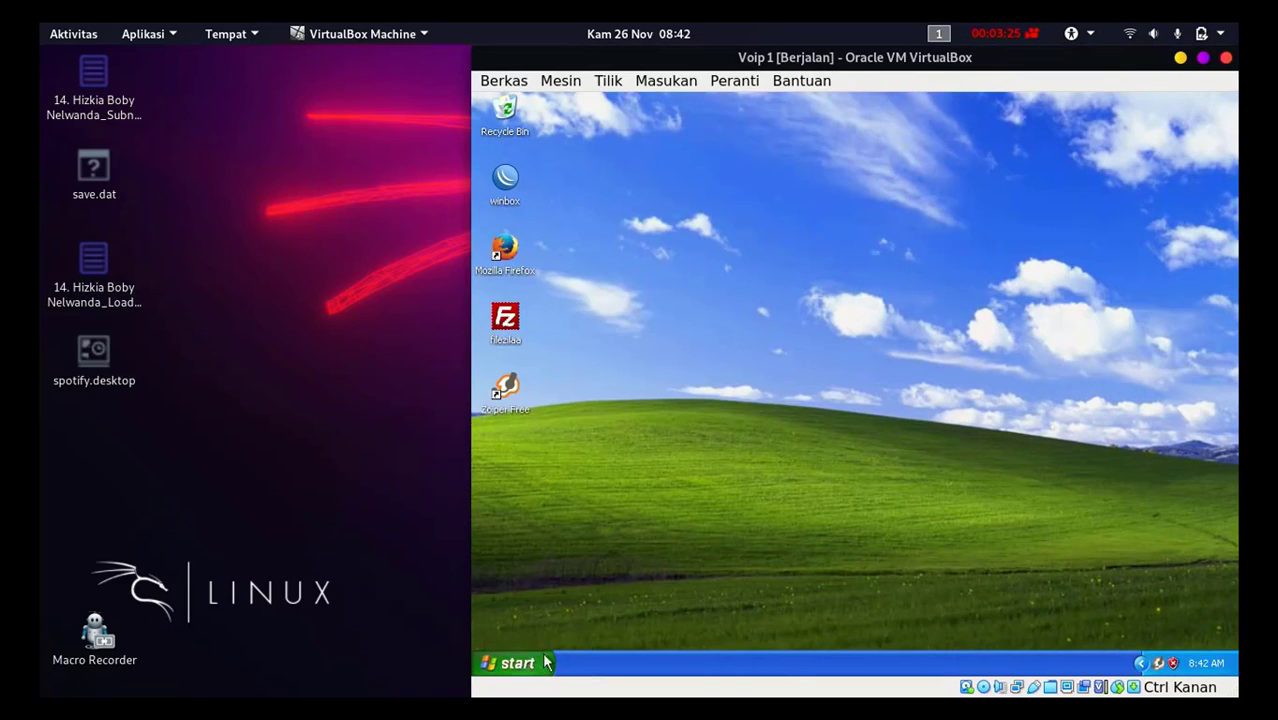
{"action": "left_click", "coordinate": [546, 663]}
{"action": "left_click", "coordinate": [690, 430]}
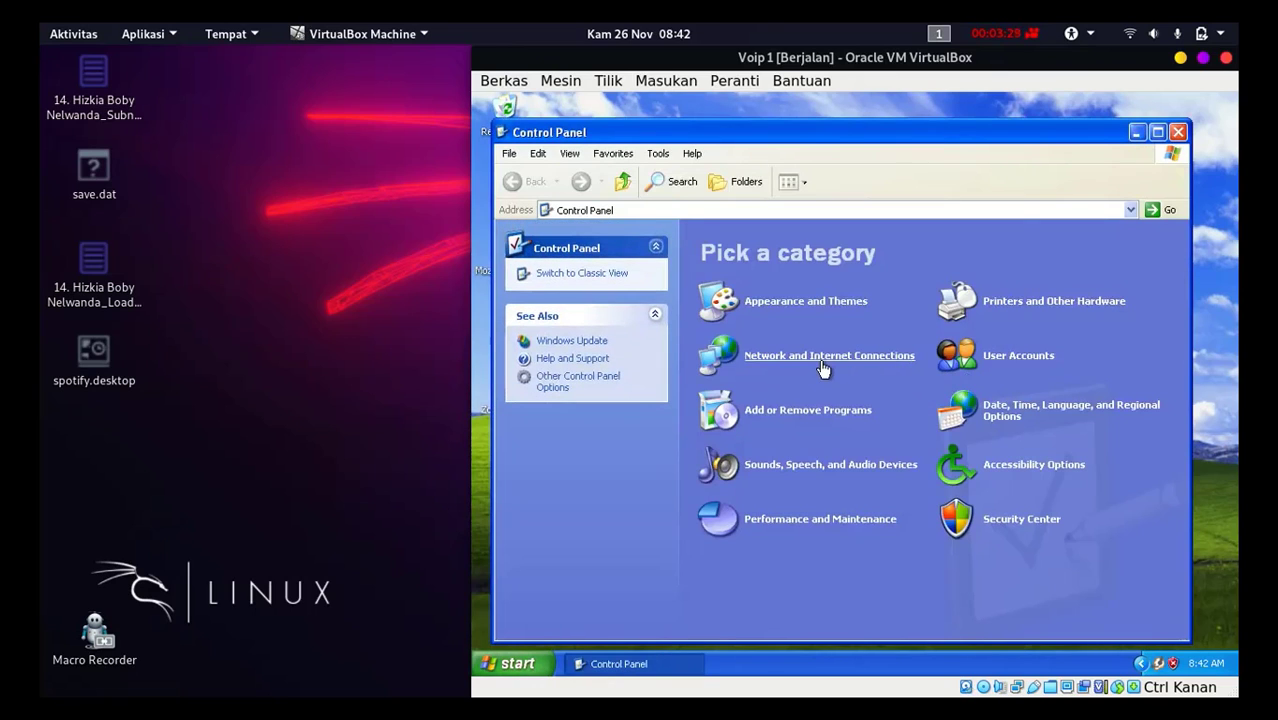
{"action": "left_click", "coordinate": [823, 360]}
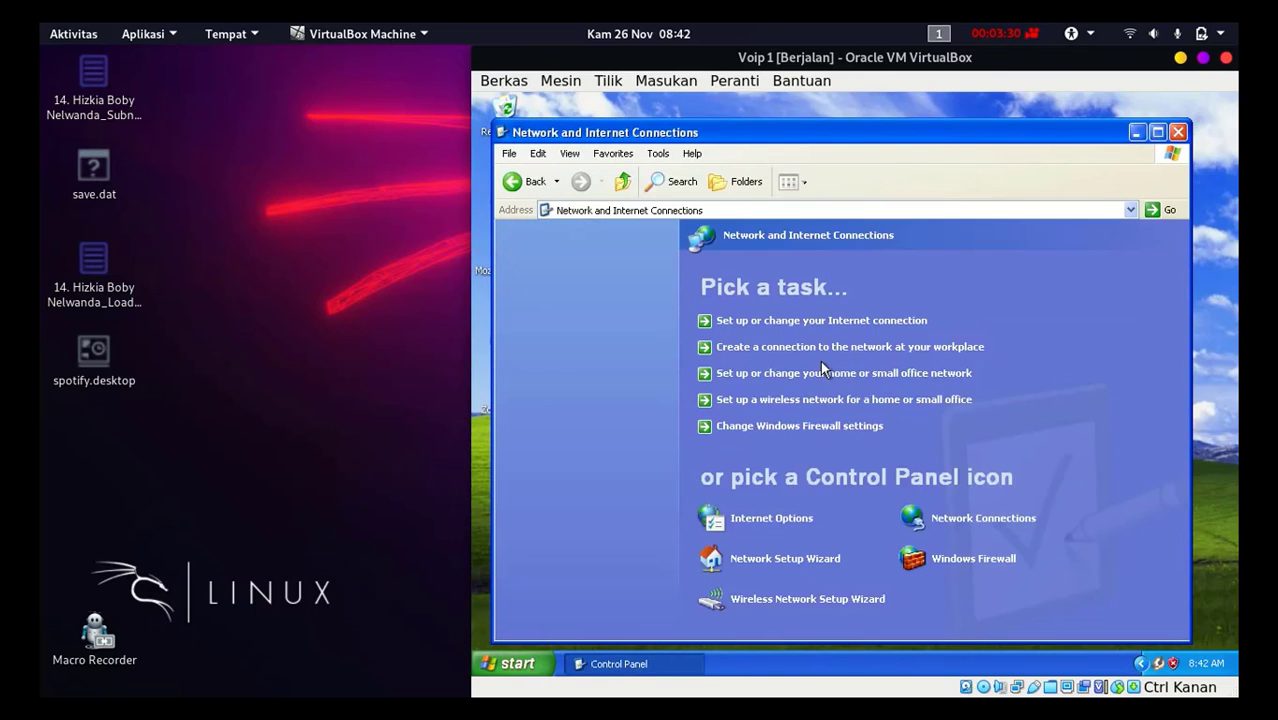
{"action": "left_click", "coordinate": [964, 515]}
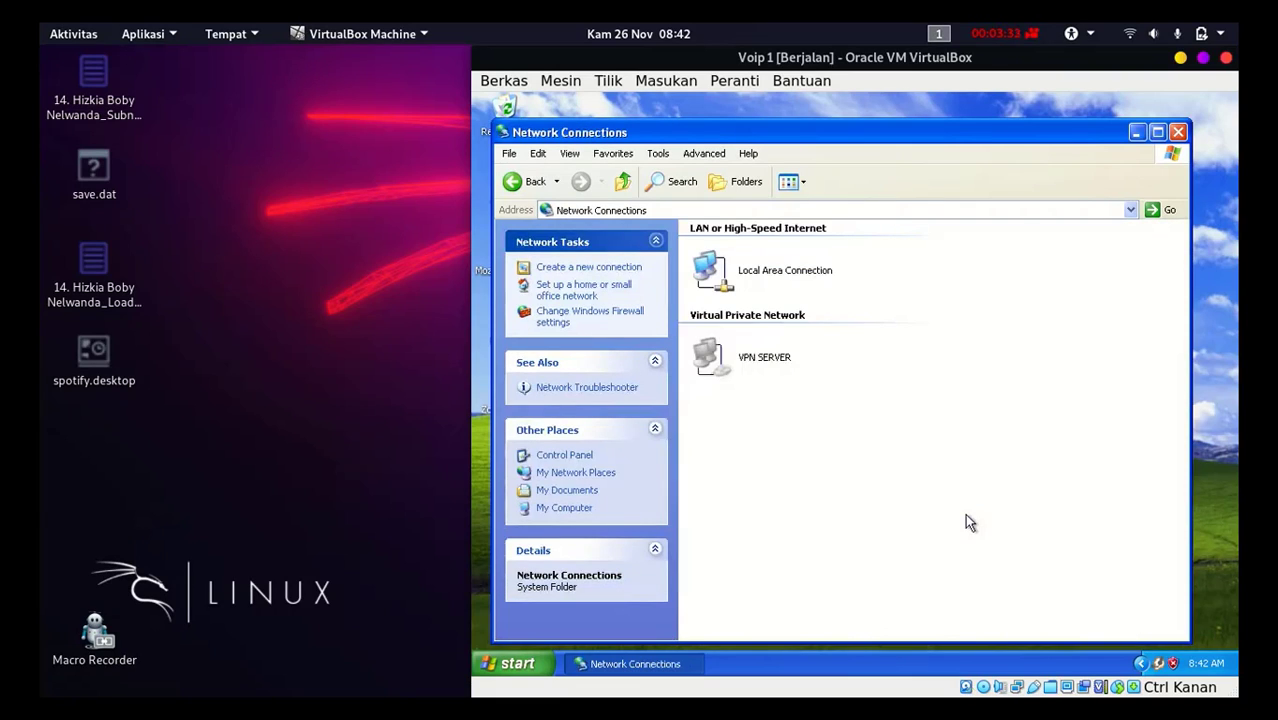
{"action": "left_click", "coordinate": [745, 276]}
{"action": "double_click", "coordinate": [745, 276]}
{"action": "left_click", "coordinate": [754, 526]}
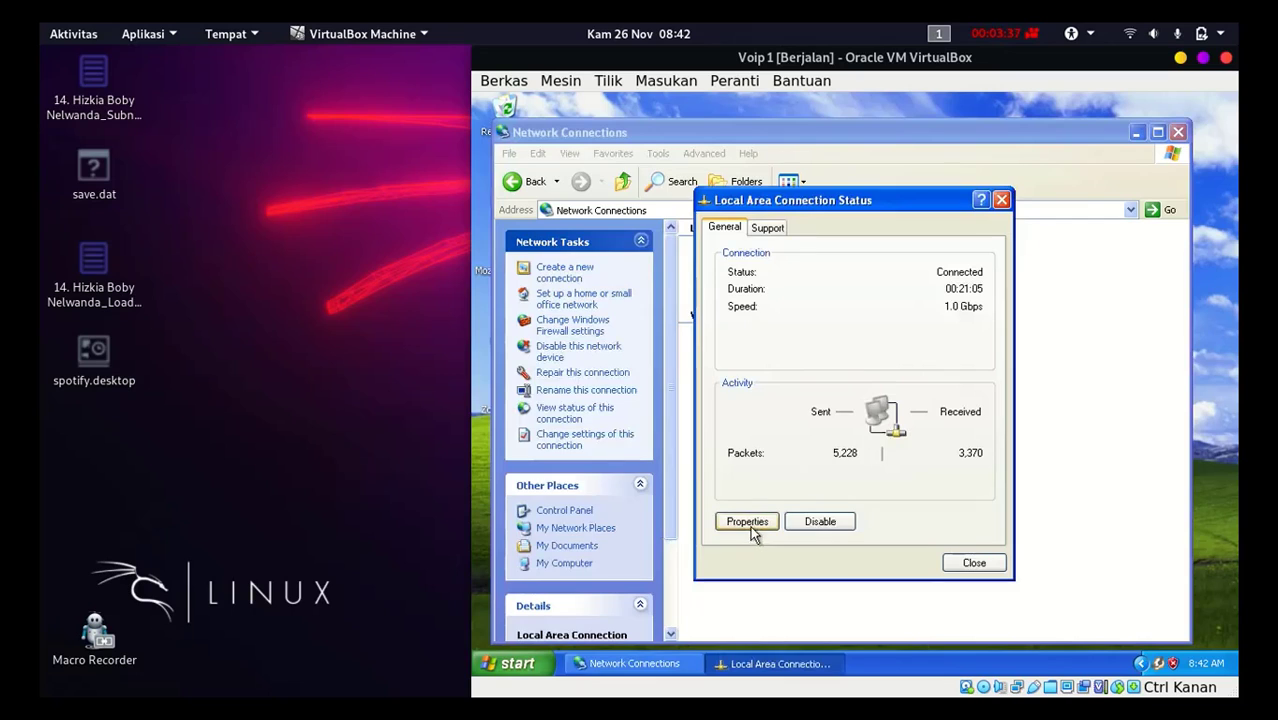
{"action": "double_click", "coordinate": [652, 352]}
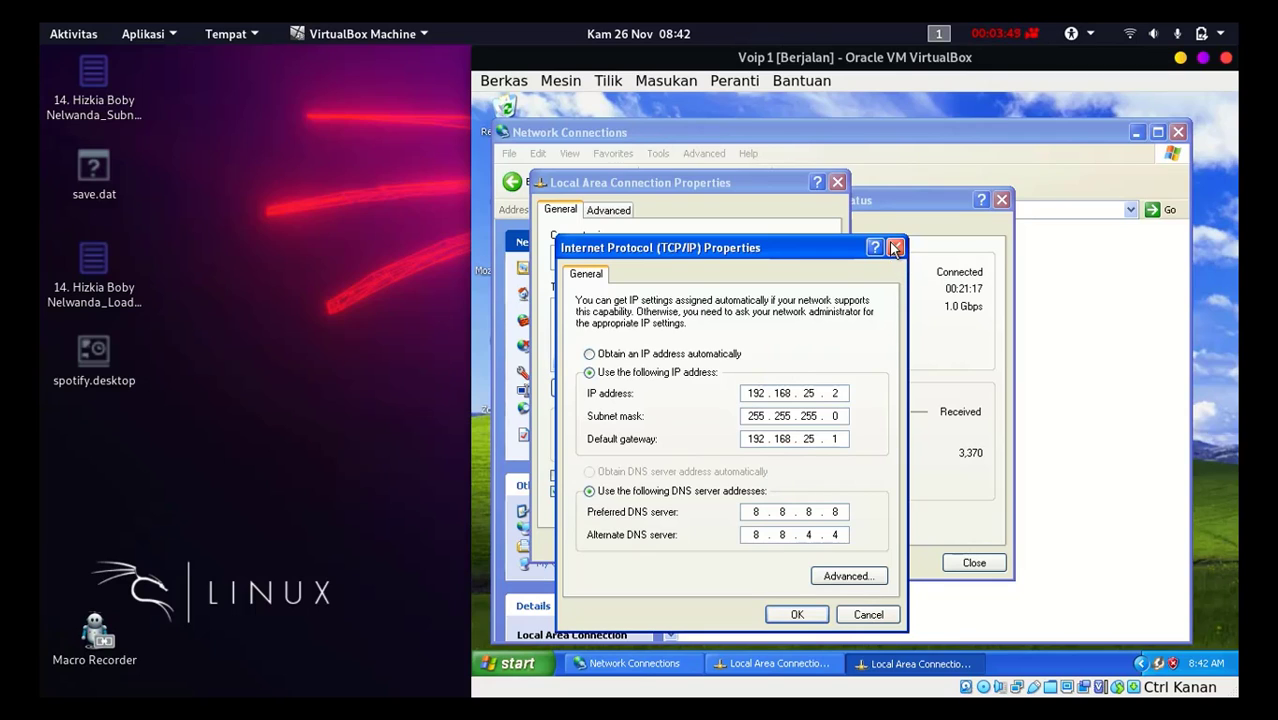
{"action": "left_click", "coordinate": [895, 247]}
{"action": "left_click", "coordinate": [838, 182]}
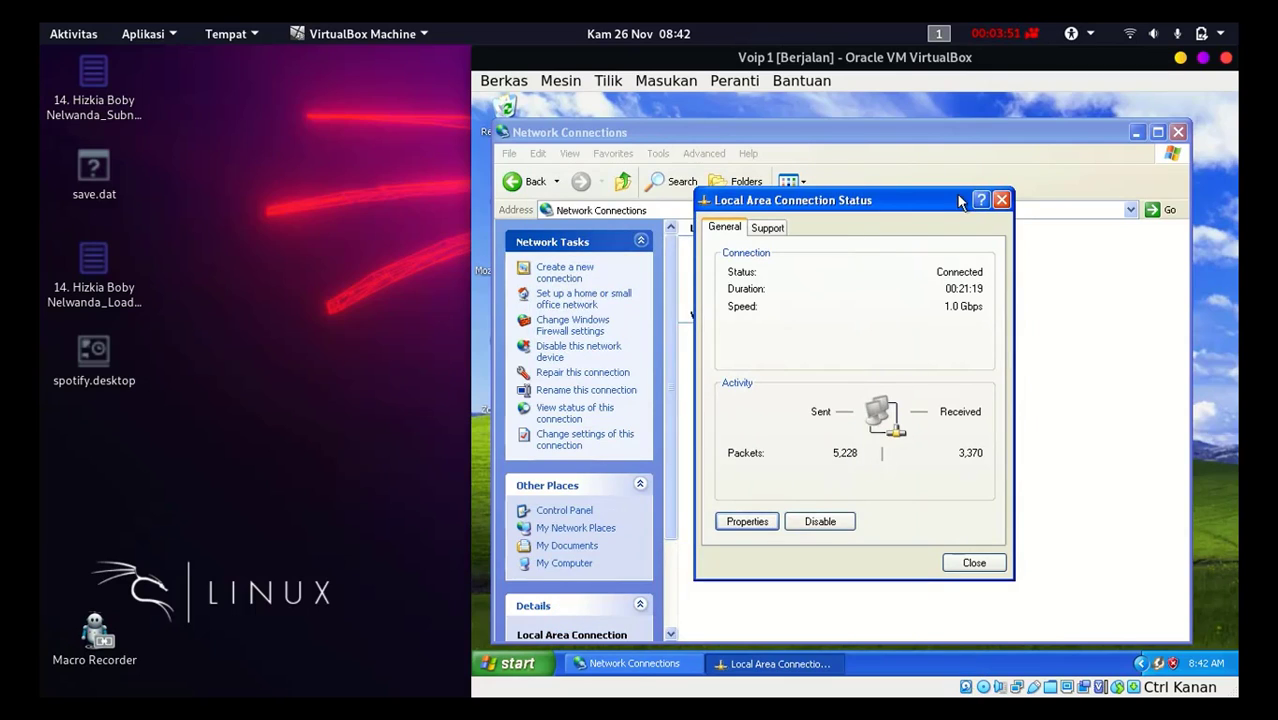
{"action": "left_click", "coordinate": [1001, 200]}
{"action": "left_click", "coordinate": [1178, 132]}
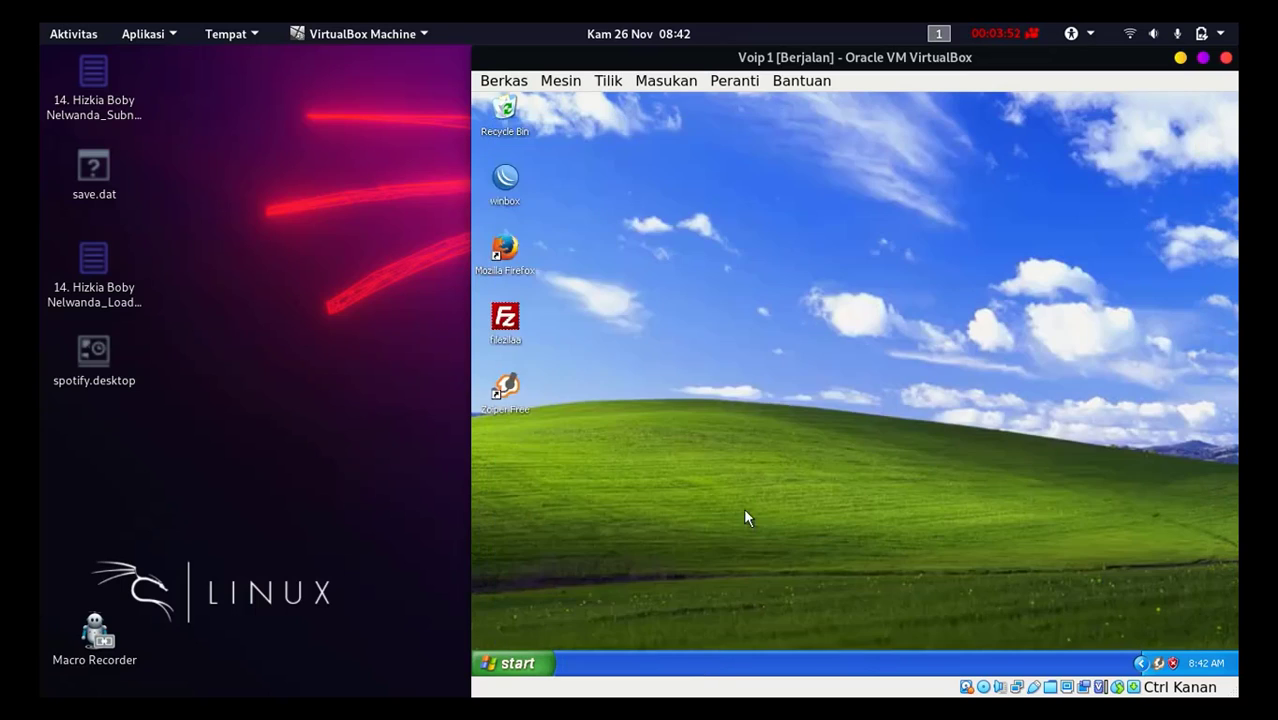
Step: Check the Voip 1 machine's full network configuration with ipconfig/all in Command Prompt, then close it
{"action": "left_click", "coordinate": [517, 663]}
{"action": "left_click", "coordinate": [604, 376]}
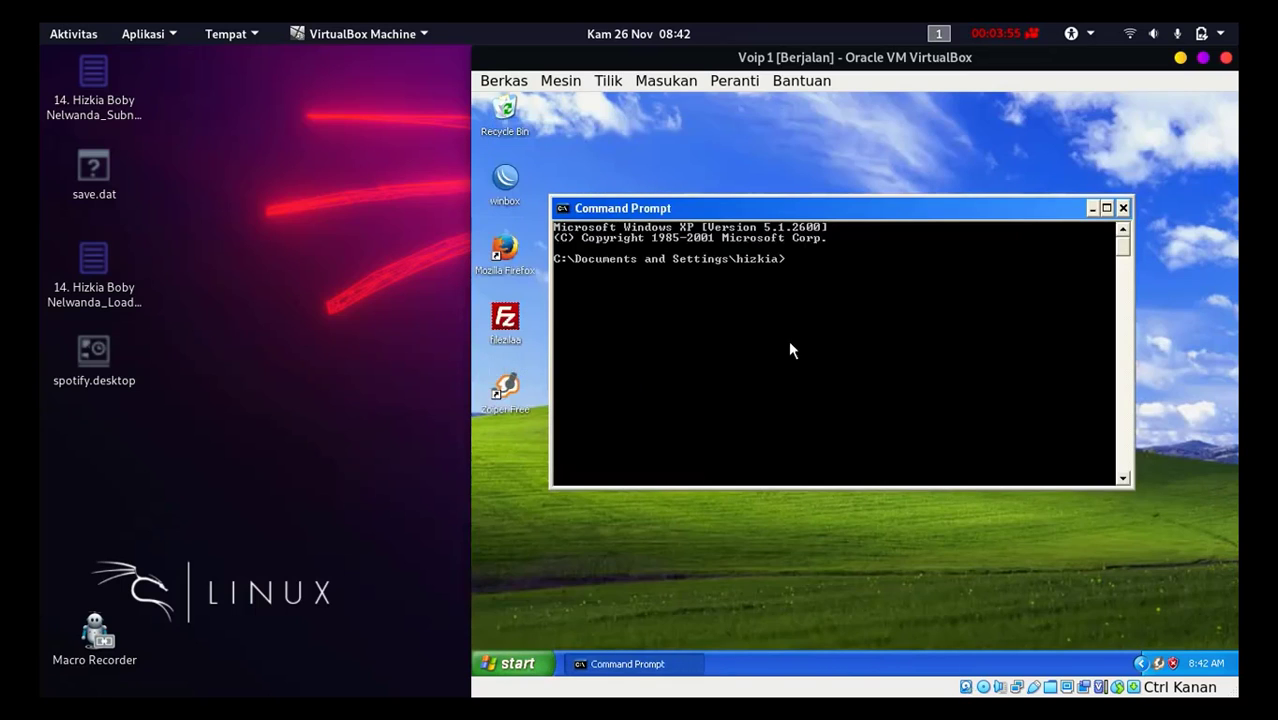
{"action": "type", "text": "ipconfig/all"}
{"action": "key", "text": "Return"}
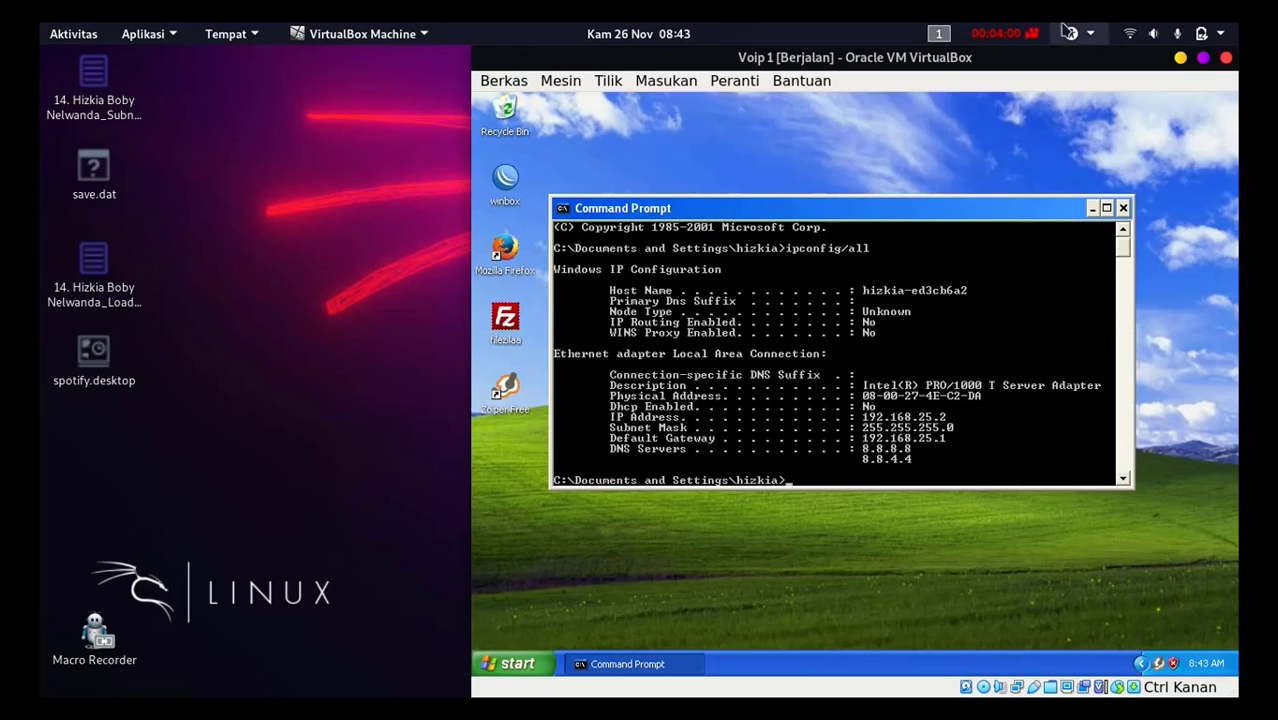
{"action": "left_click", "coordinate": [1033, 34]}
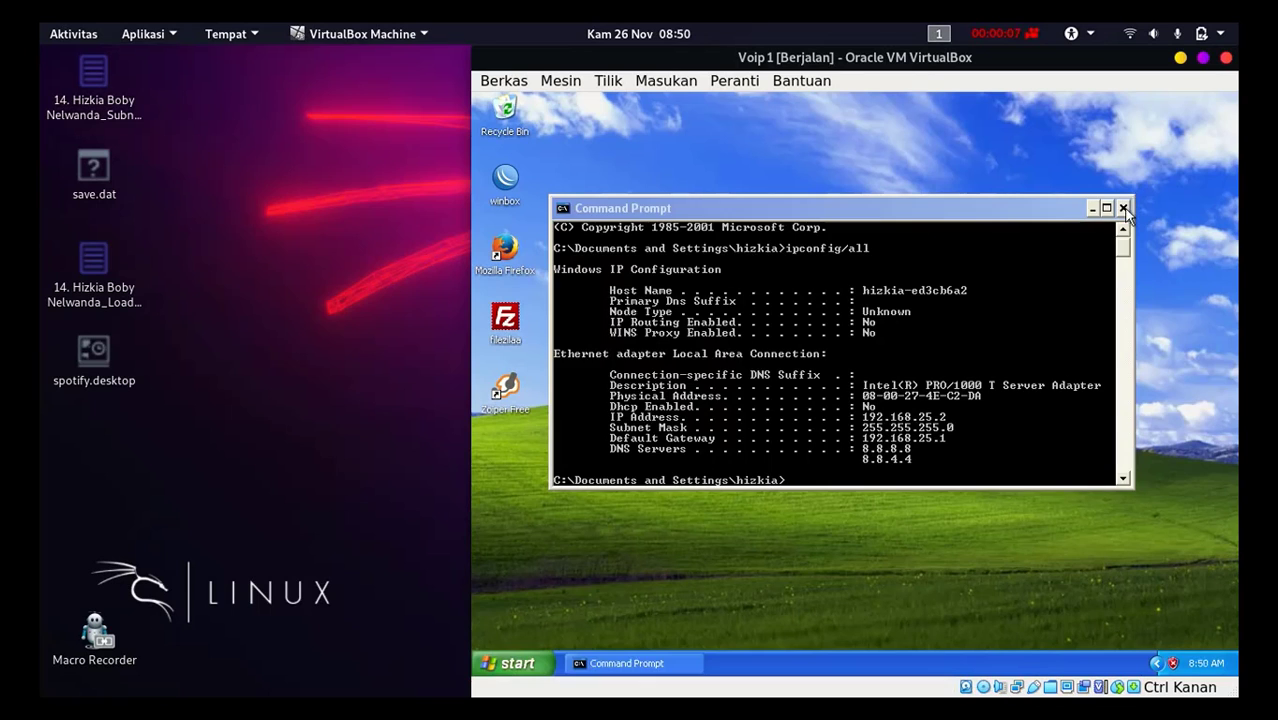
{"action": "left_click", "coordinate": [1124, 209]}
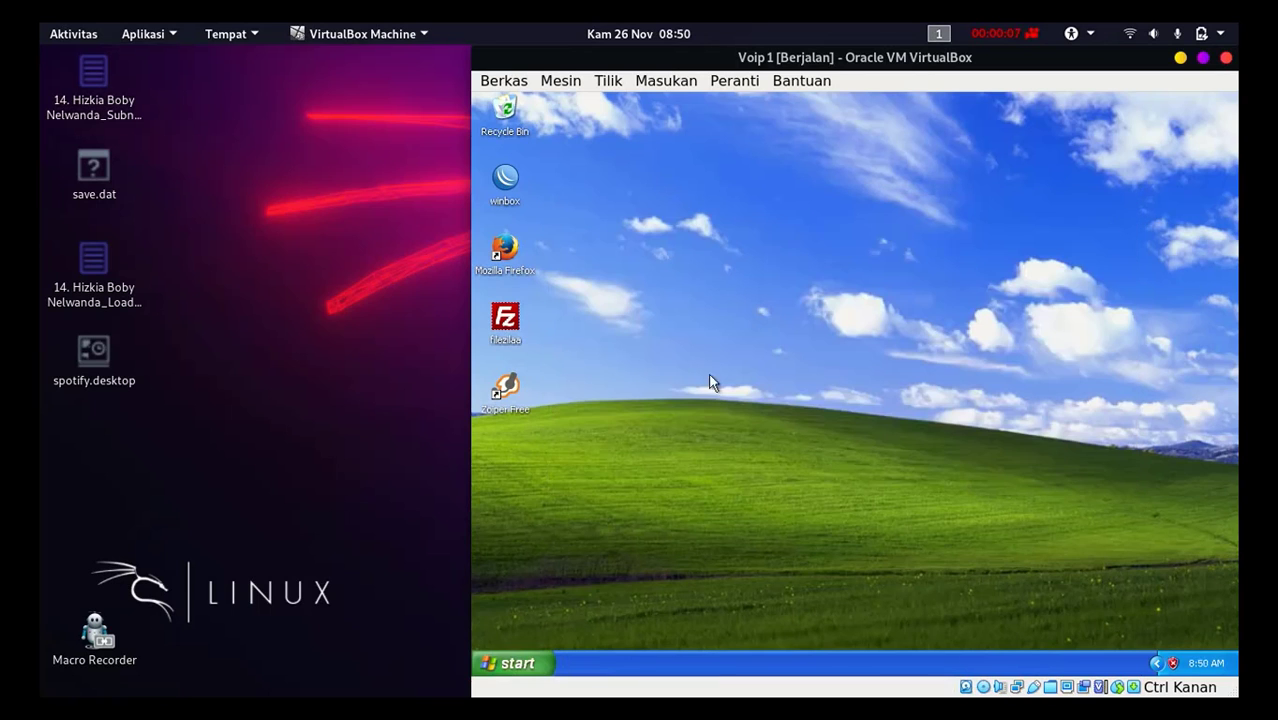
Step: Start Zoiper Free on the Voip 1 machine using the Run as option
{"action": "right_click", "coordinate": [506, 397]}
{"action": "left_click", "coordinate": [543, 420]}
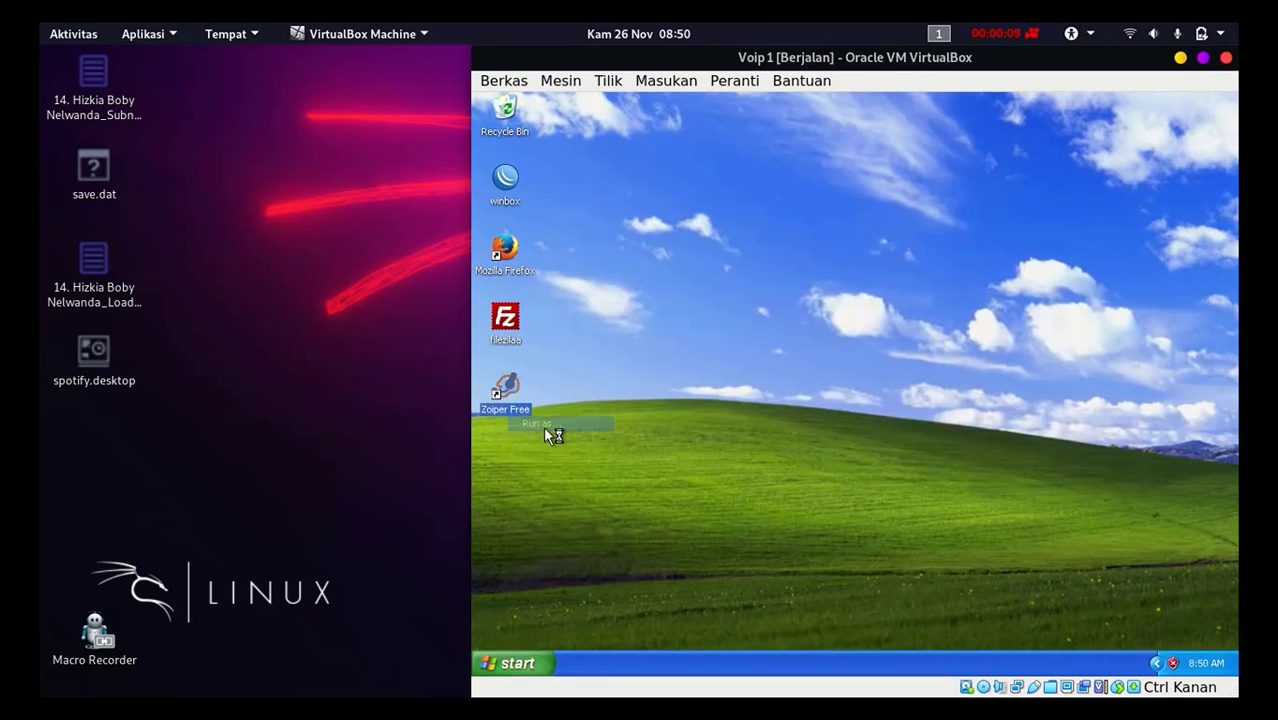
{"action": "left_click", "coordinate": [904, 490]}
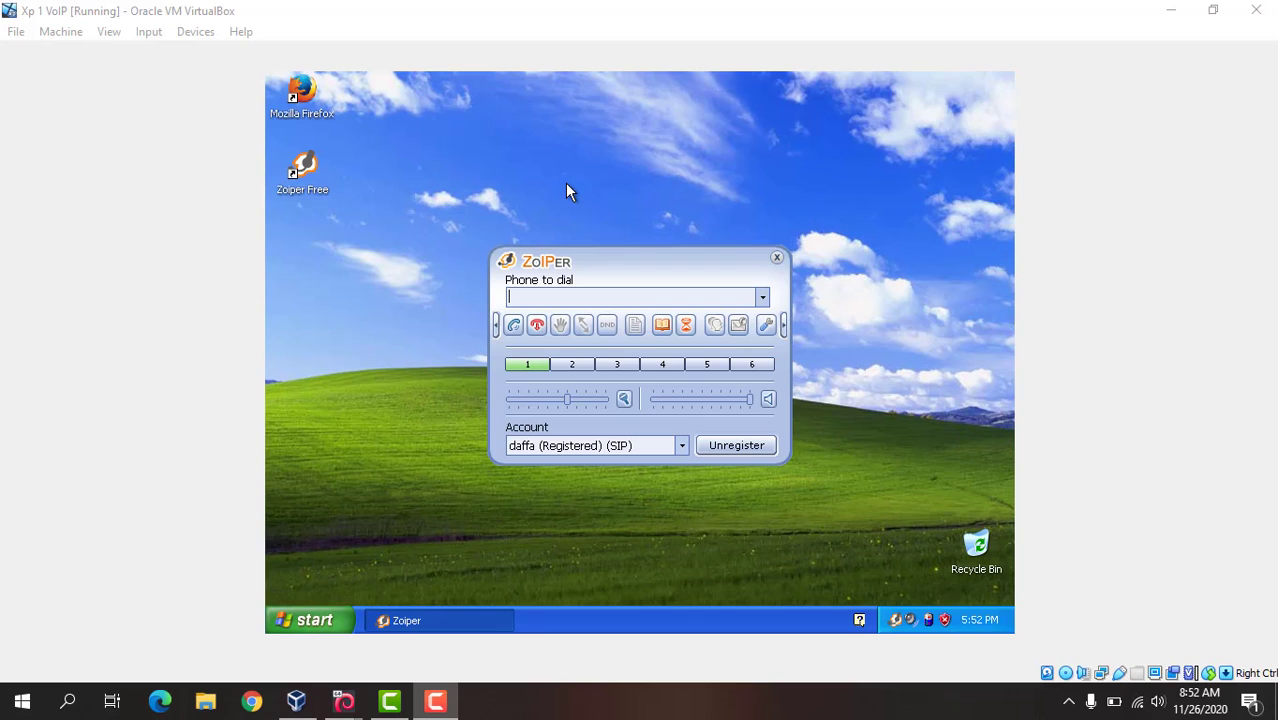
Step: Make a test call to 5005 from Zoiper on Xp 1 VoIP, accepting it on Voip 1 before hanging up
{"action": "left_click", "coordinate": [643, 297]}
{"action": "type", "text": "5005"}
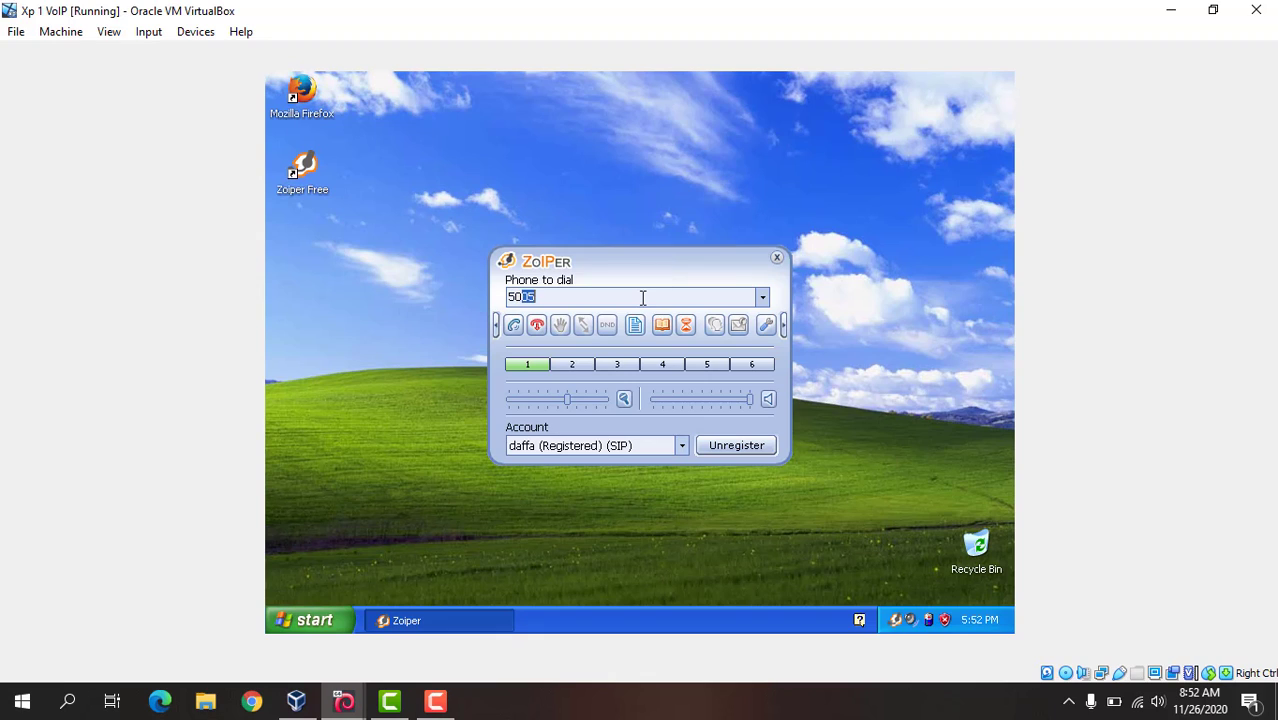
{"action": "left_click", "coordinate": [513, 325]}
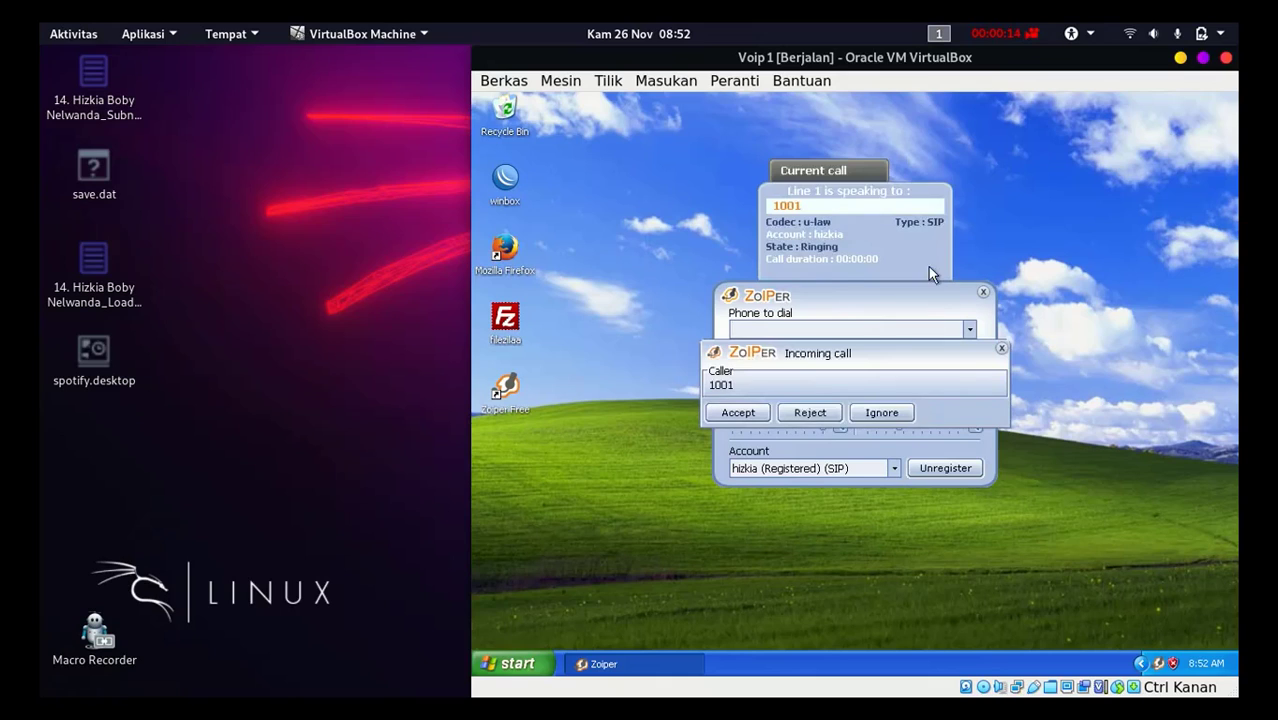
{"action": "left_click", "coordinate": [751, 412]}
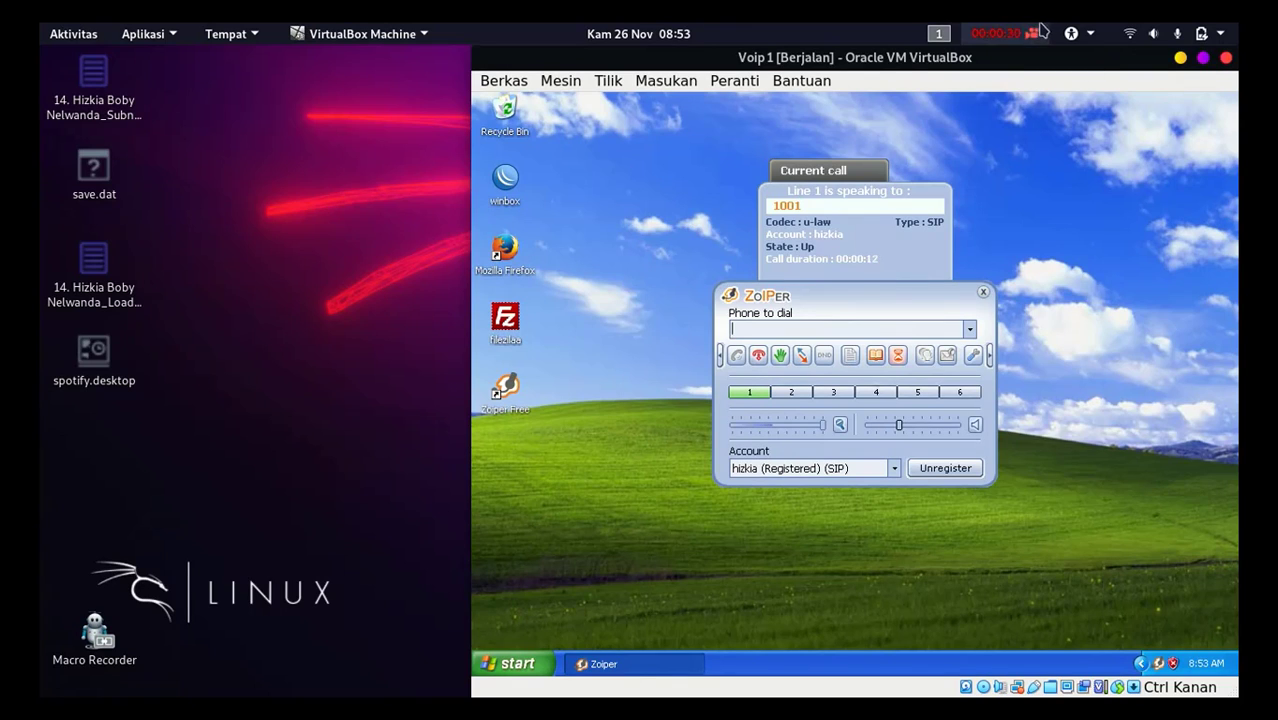
{"action": "left_click", "coordinate": [1005, 33]}
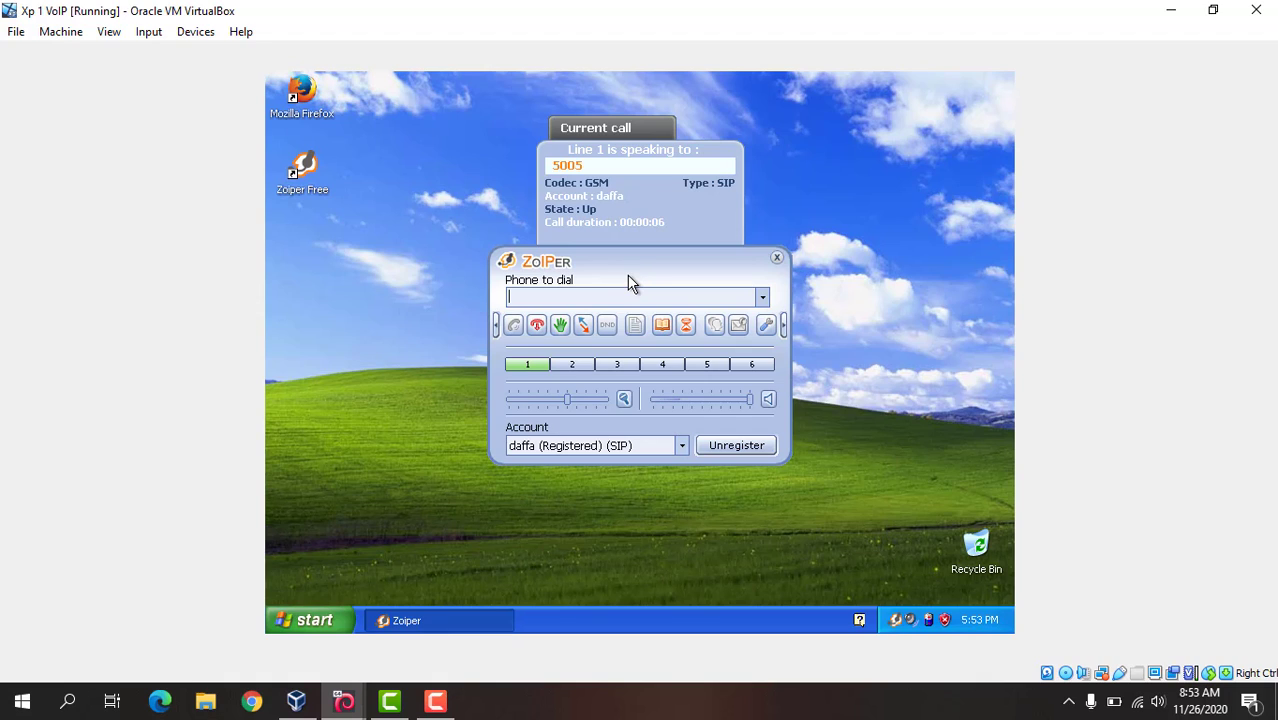
{"action": "left_click", "coordinate": [538, 327]}
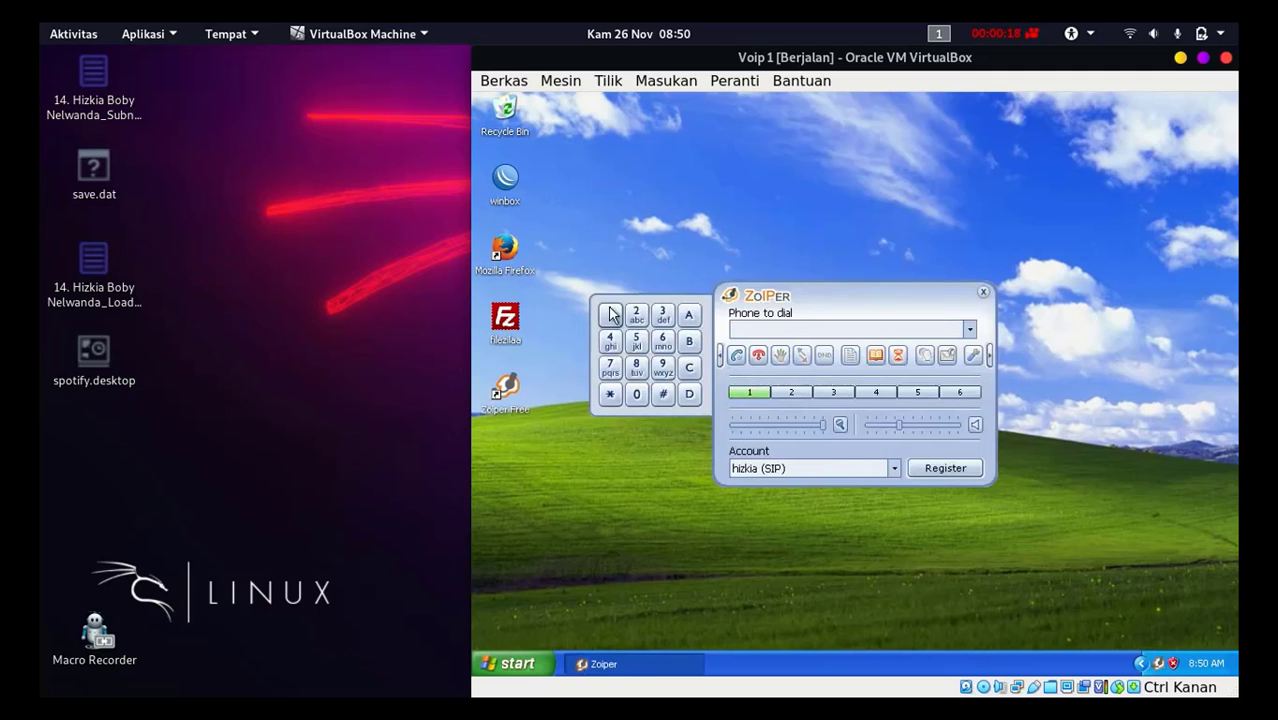
Step: Call 1001 from Zoiper on Voip 1 and accept the incoming call on Xp 1 VoIP
{"action": "left_click", "coordinate": [610, 314]}
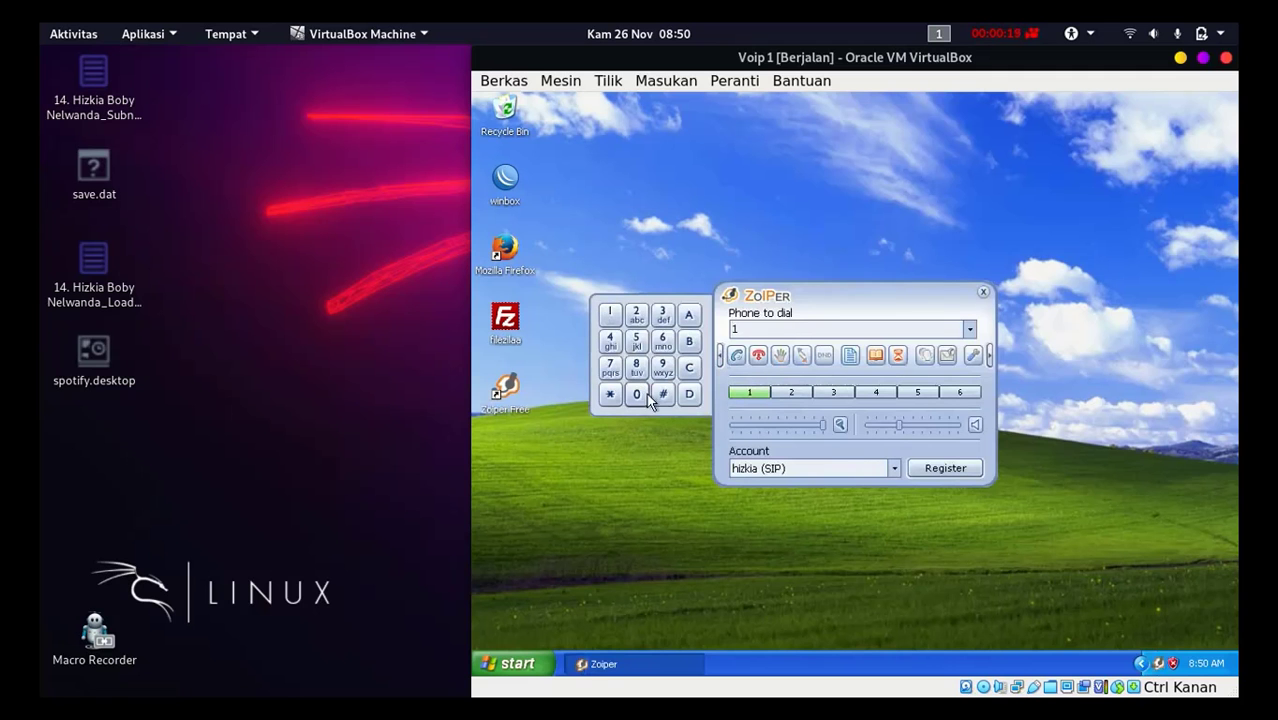
{"action": "left_click", "coordinate": [636, 394]}
{"action": "left_click", "coordinate": [636, 394]}
{"action": "left_click", "coordinate": [608, 318]}
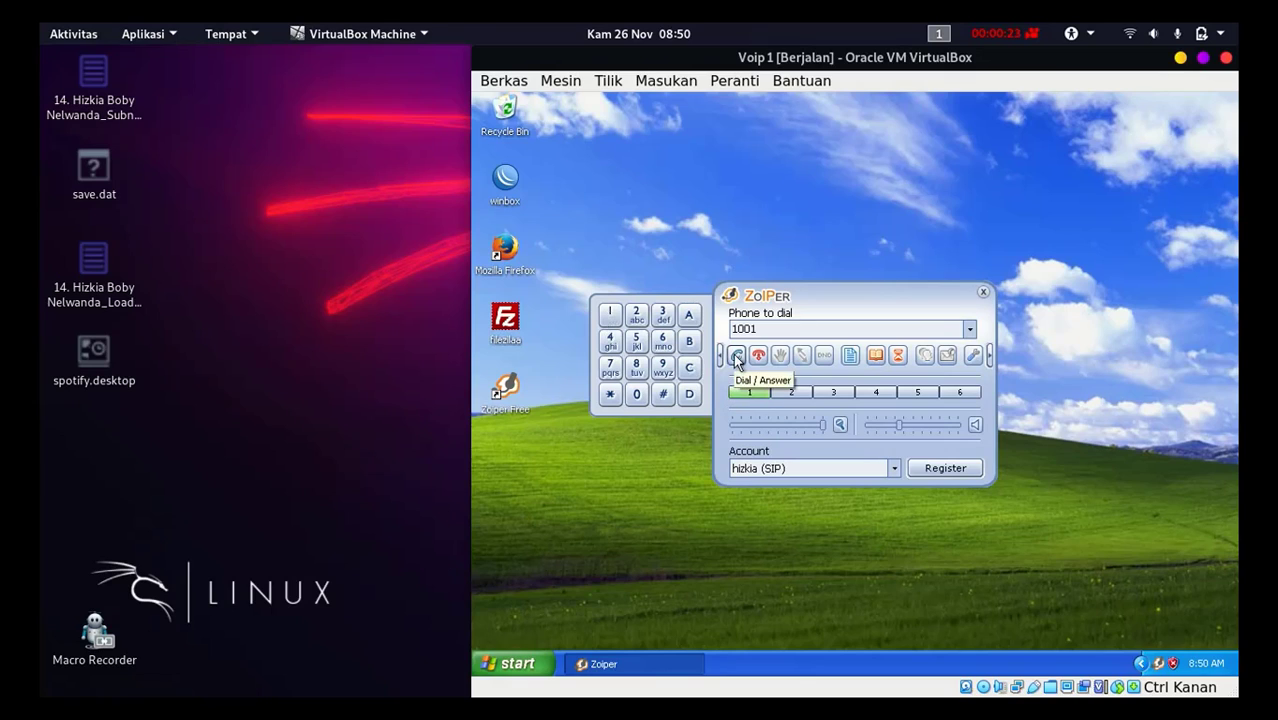
{"action": "left_click", "coordinate": [736, 356]}
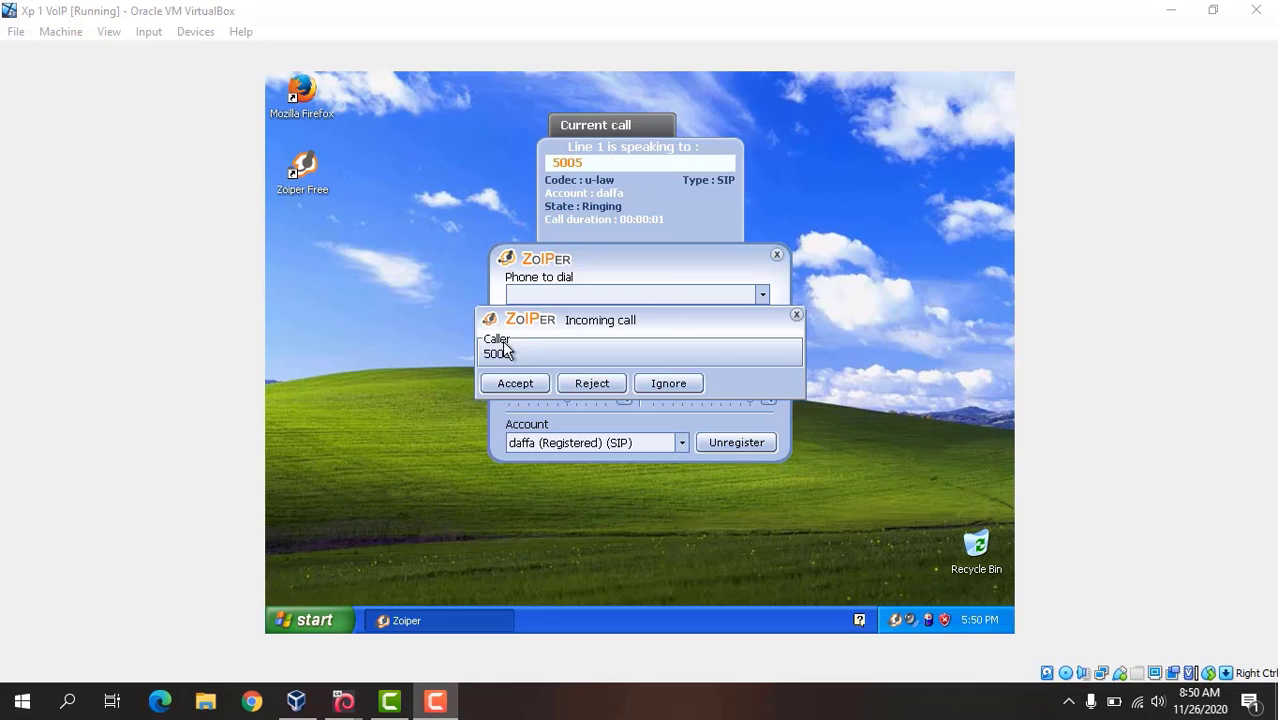
{"action": "left_click", "coordinate": [525, 386]}
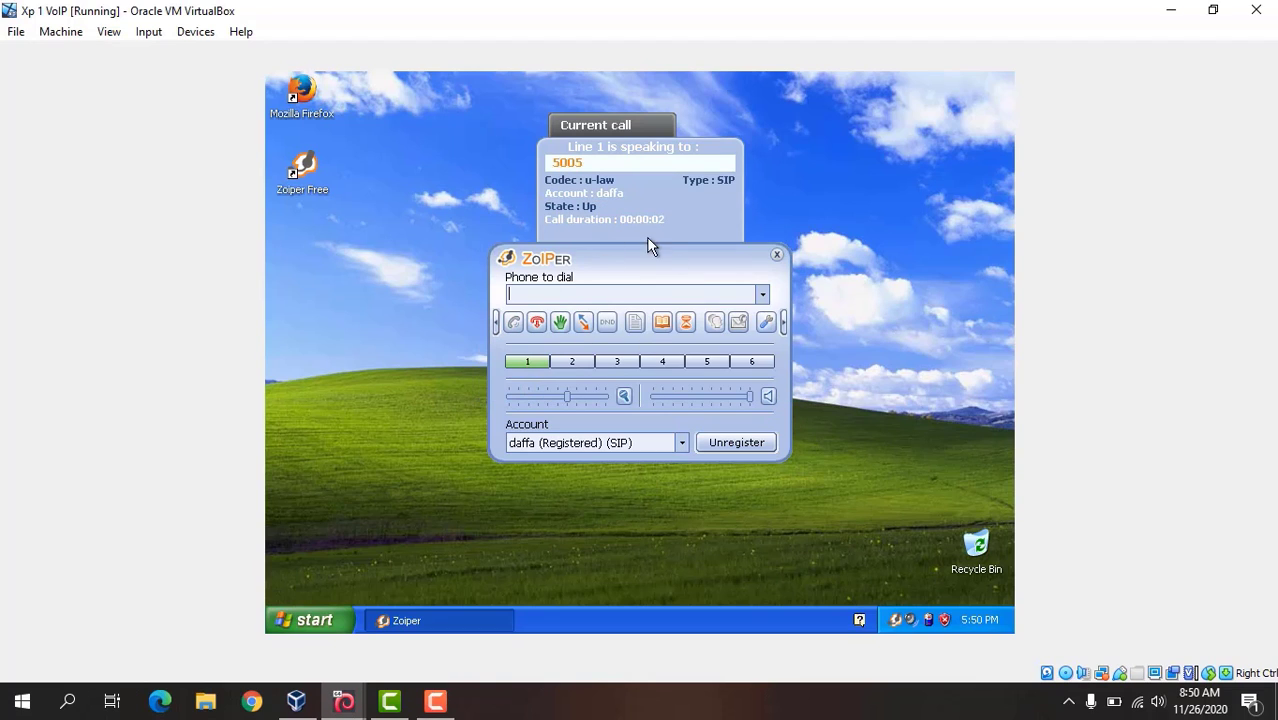
{"action": "left_click", "coordinate": [572, 292]}
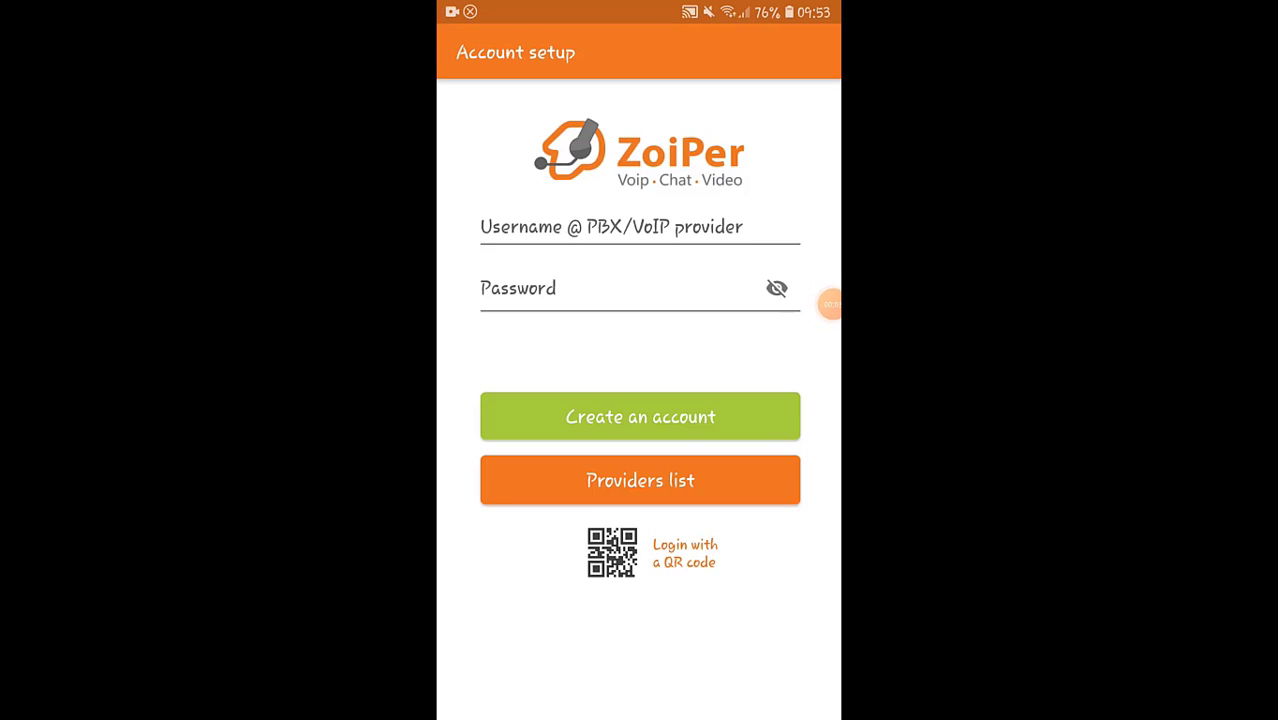
{"action": "left_click", "coordinate": [640, 227]}
{"action": "type", "text": "1"}
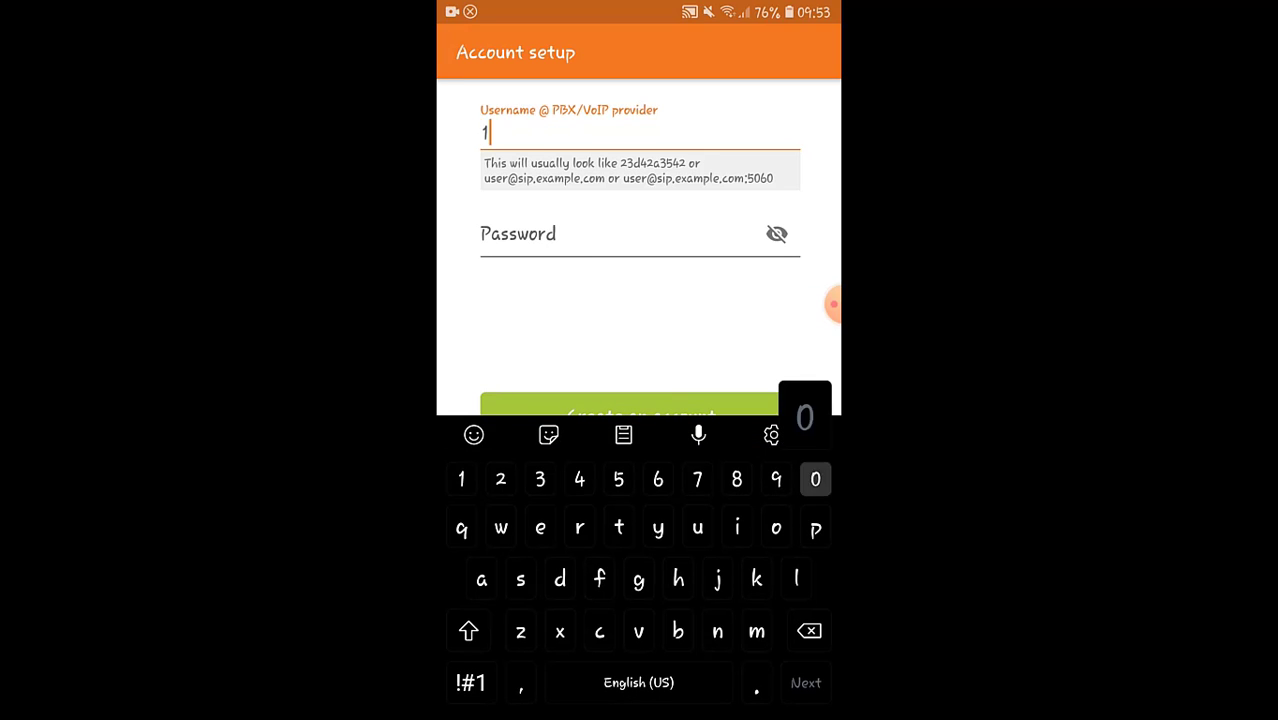
{"action": "type", "text": "001"}
{"action": "left_click", "coordinate": [470, 682]}
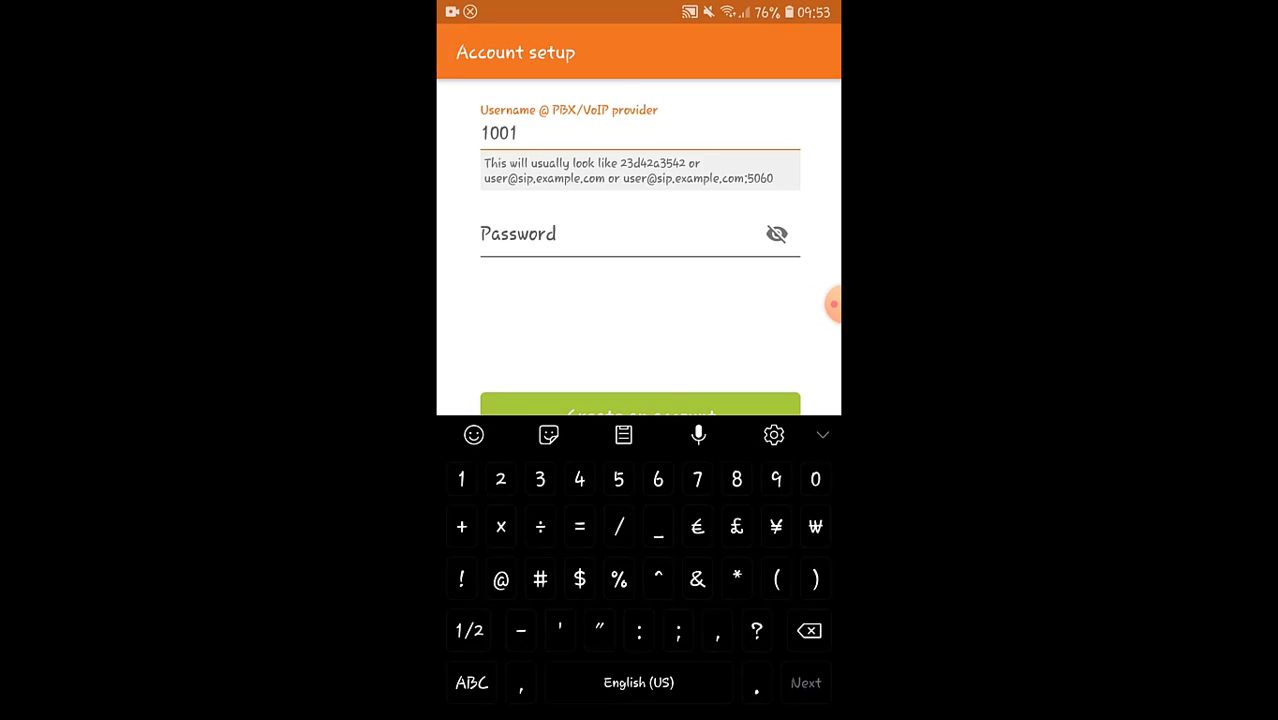
{"action": "type", "text": "@192."}
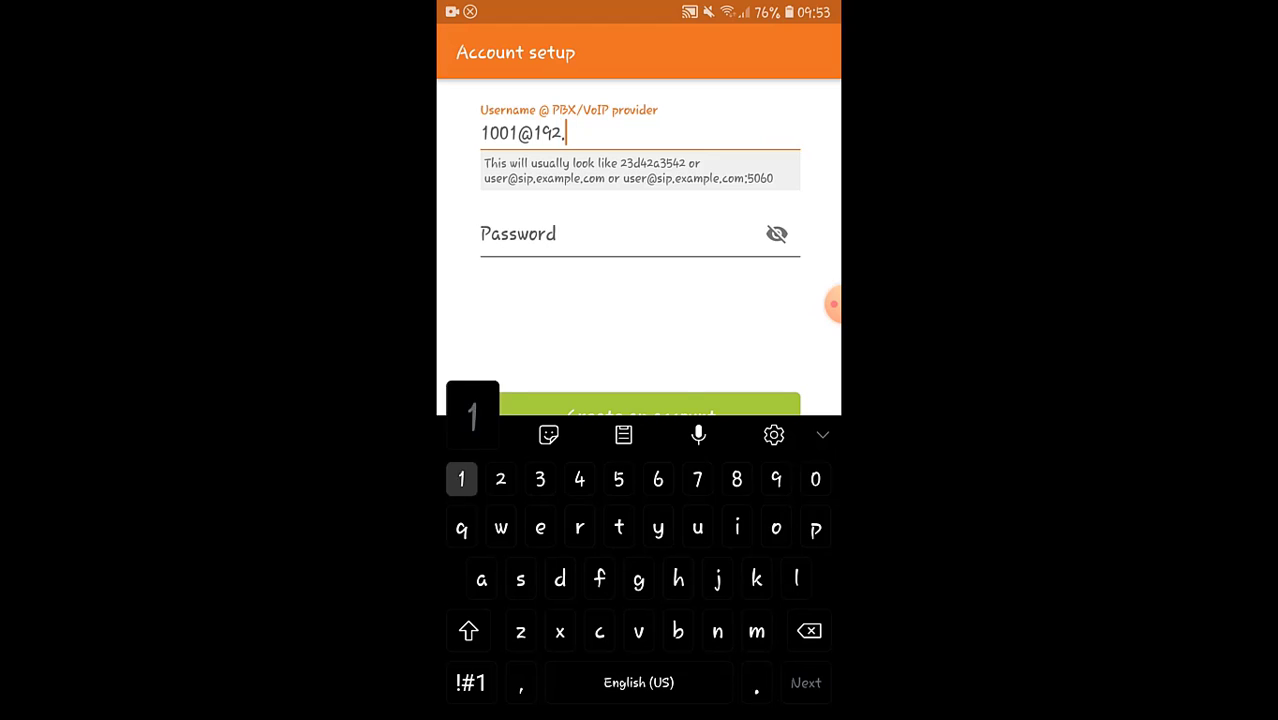
{"action": "type", "text": "168."}
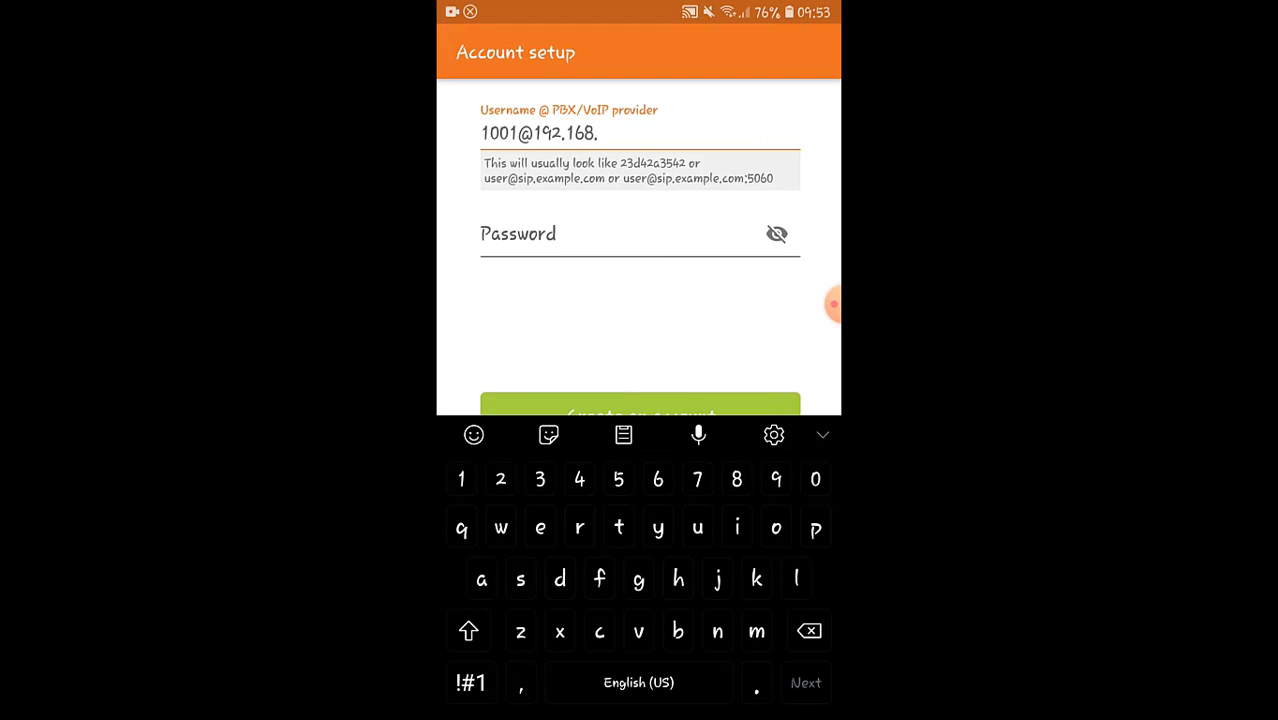
{"action": "type", "text": "0.20"}
{"action": "key", "text": "Tab"}
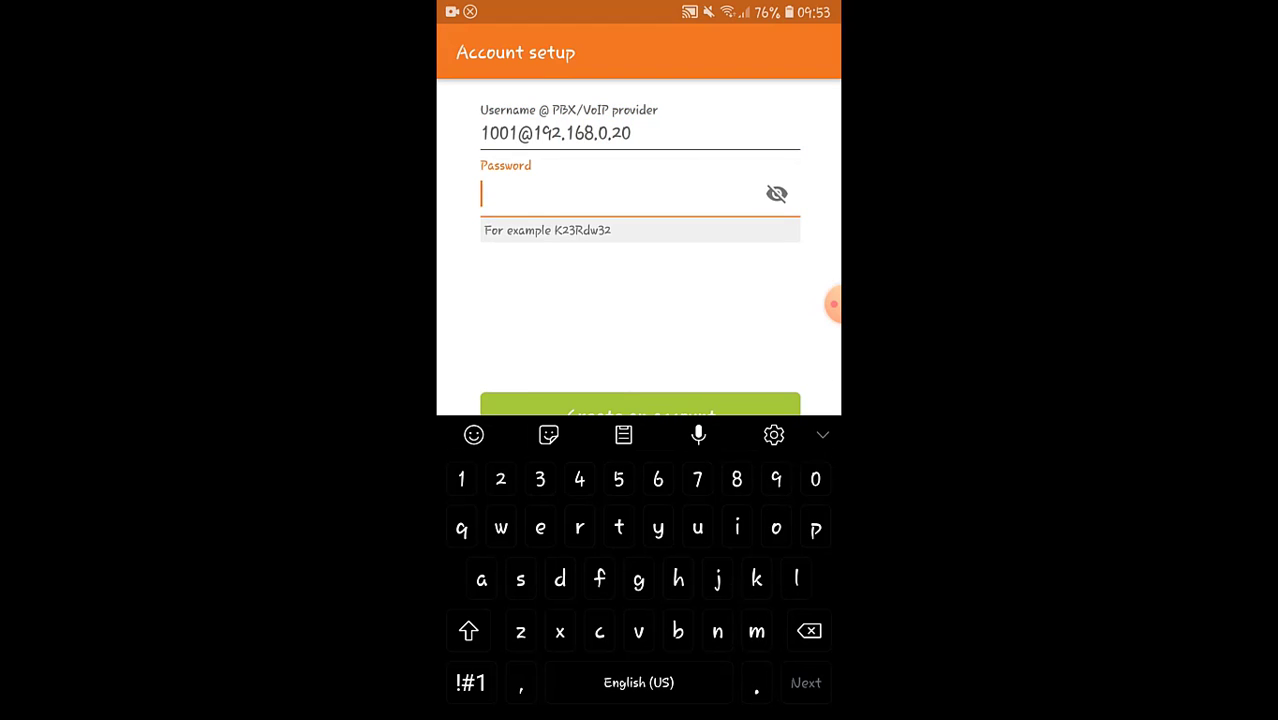
Step: Enter the account password, reveal it for checking, and submit the account for creation
{"action": "type", "text": "123"}
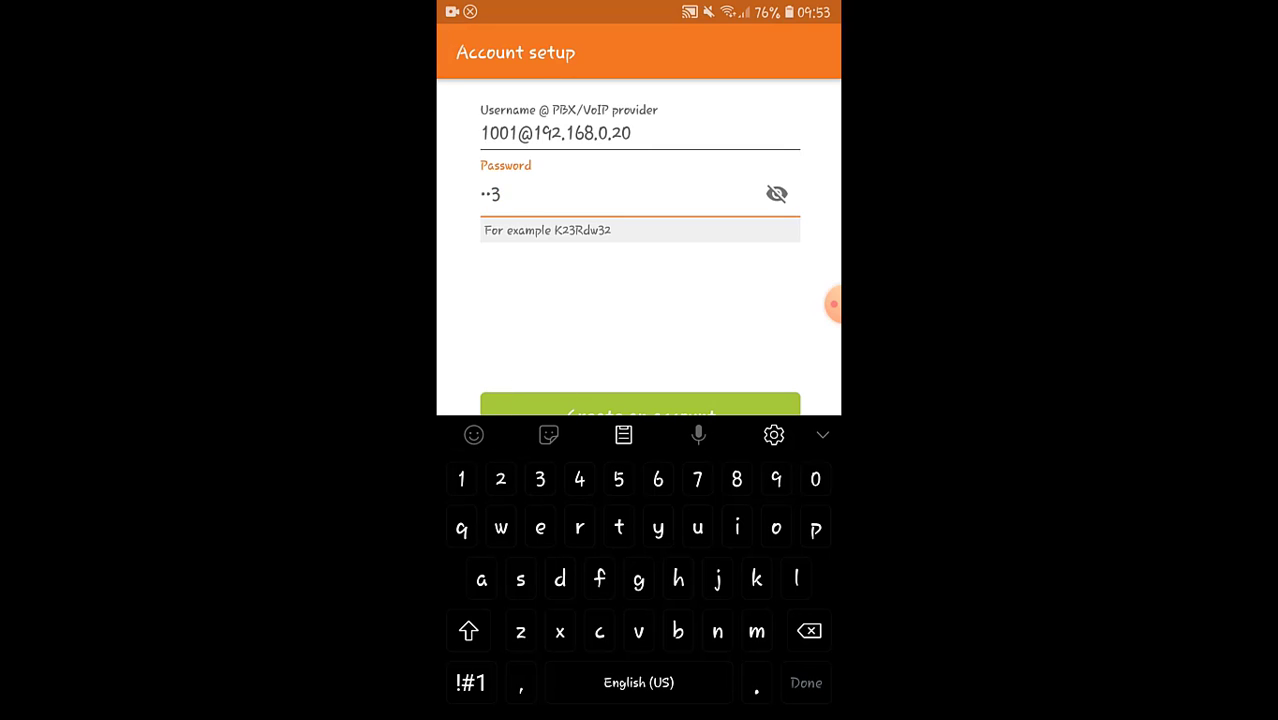
{"action": "left_click", "coordinate": [777, 194]}
{"action": "key", "text": "Escape"}
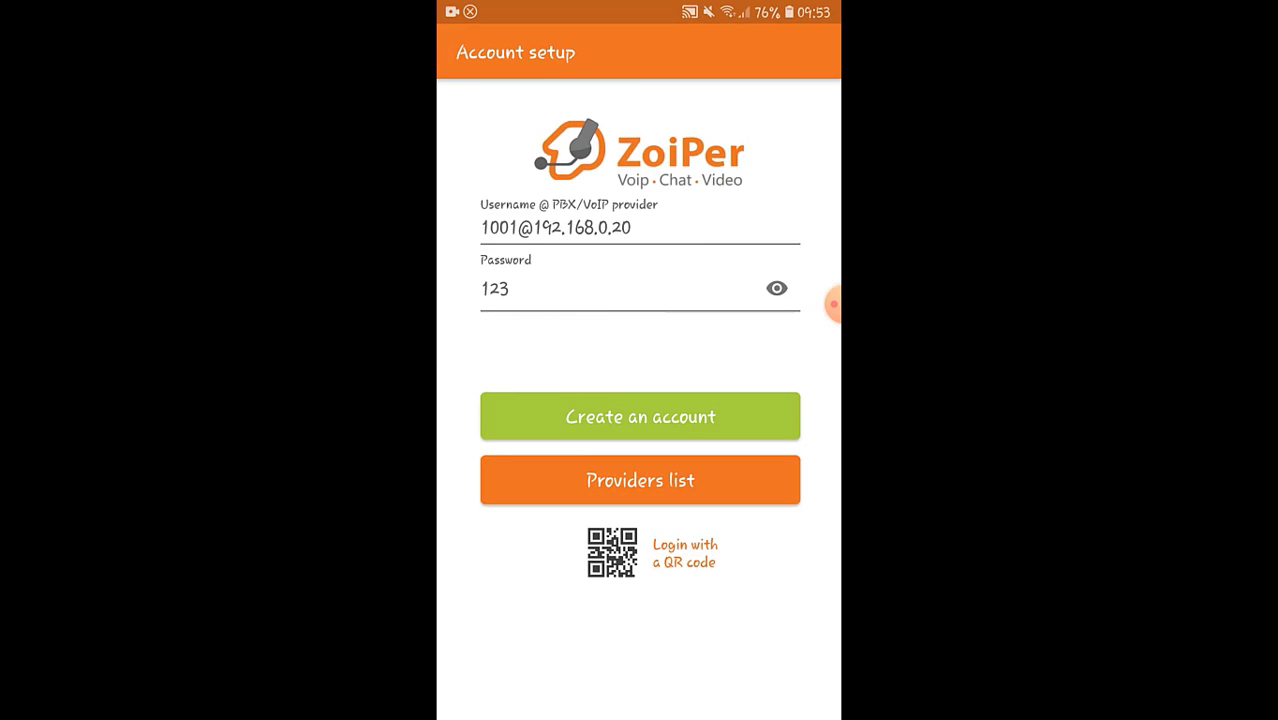
{"action": "left_click", "coordinate": [640, 417]}
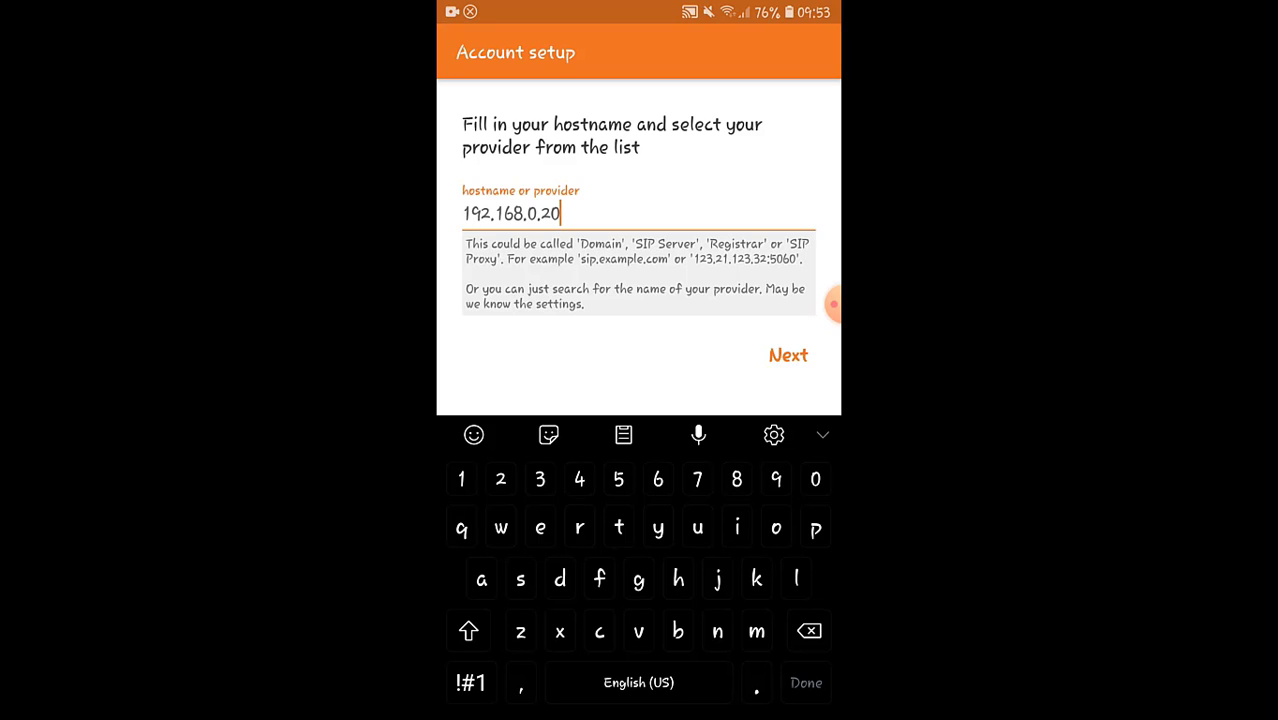
Step: Confirm 192.168.0.20 as the account's hostname and finish the setup using the SIP UDP configuration
{"action": "left_click", "coordinate": [788, 355]}
{"action": "left_click", "coordinate": [790, 330]}
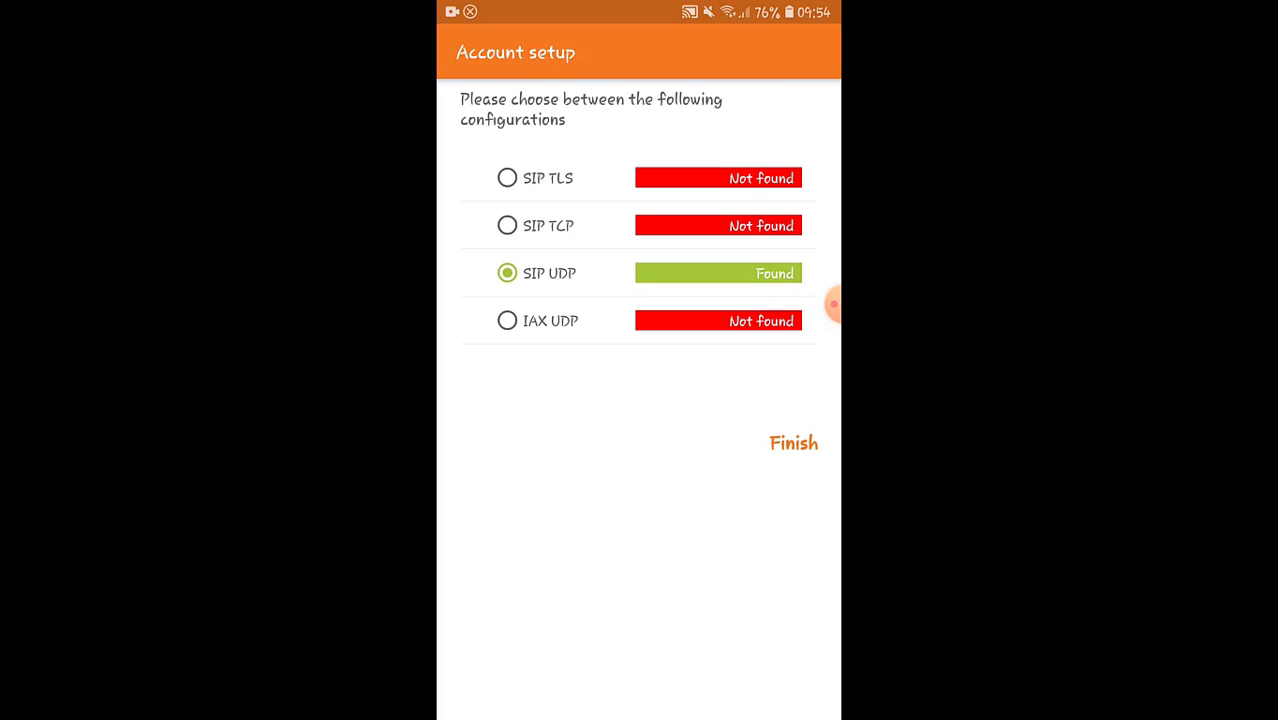
{"action": "left_click", "coordinate": [793, 443]}
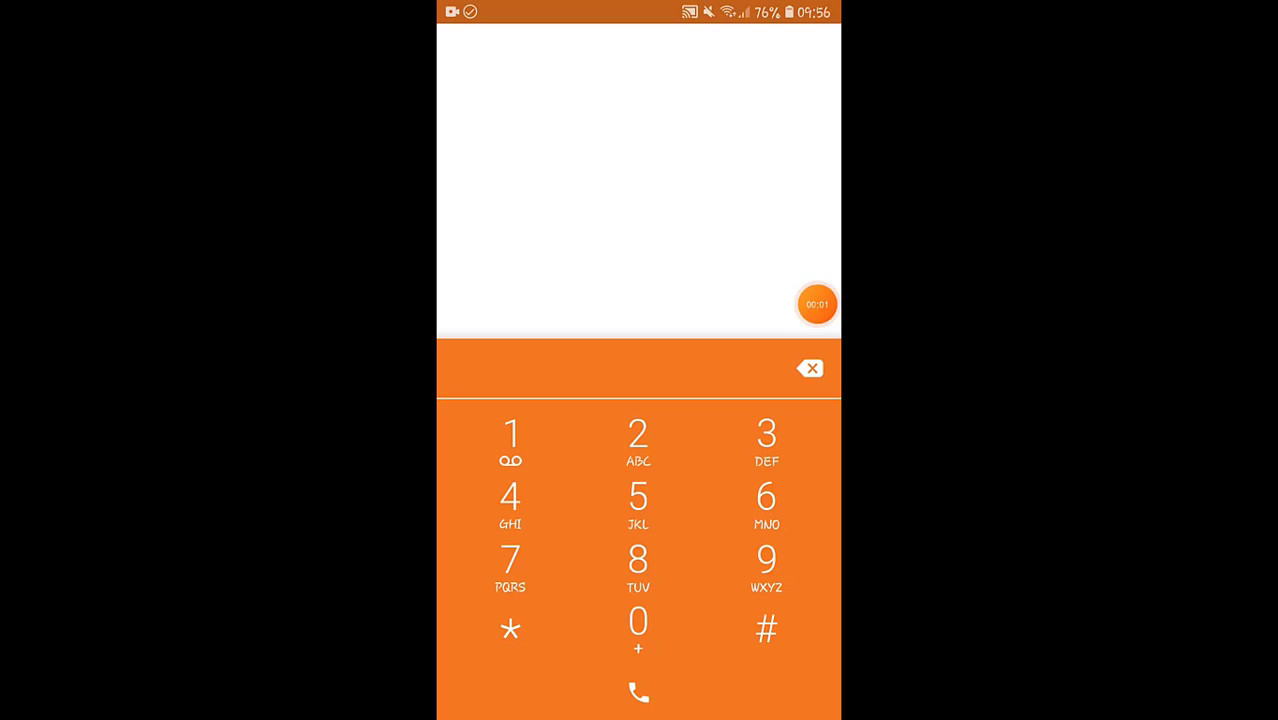
Step: Make a test call to 5005 from the phone registered as 1001, and end it once it has connected
{"action": "type", "text": "5005"}
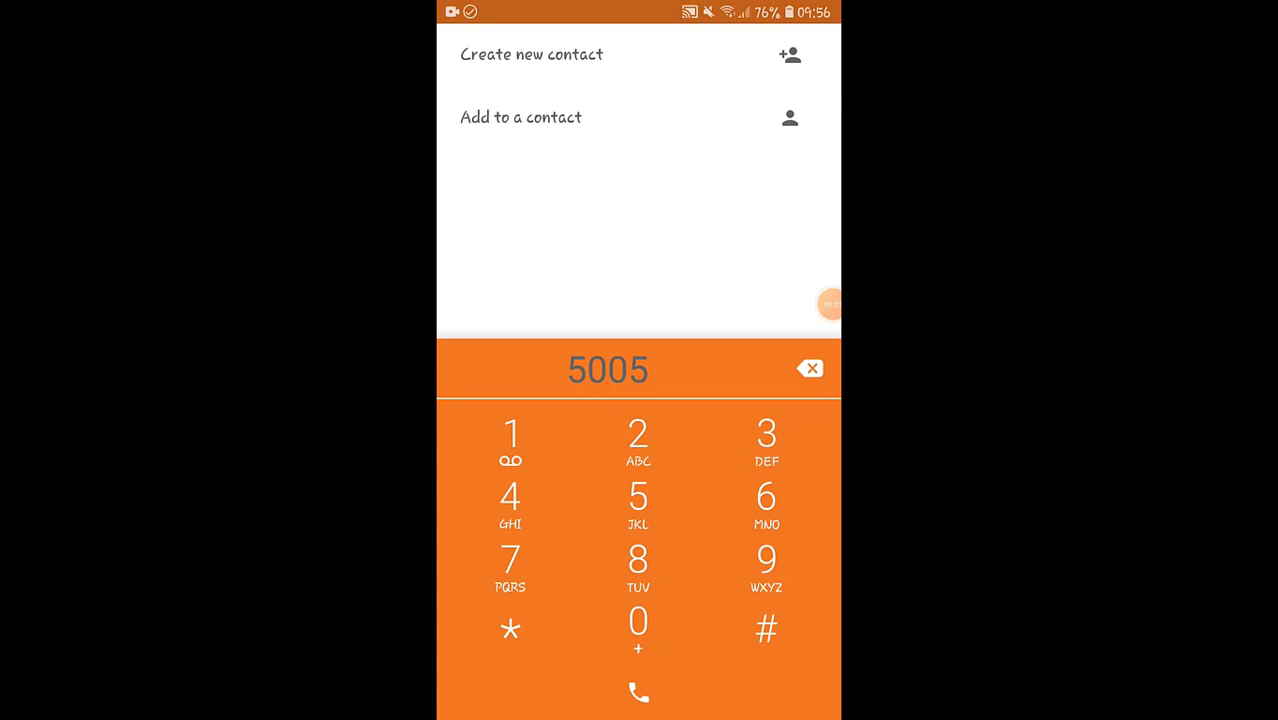
{"action": "left_click", "coordinate": [638, 691]}
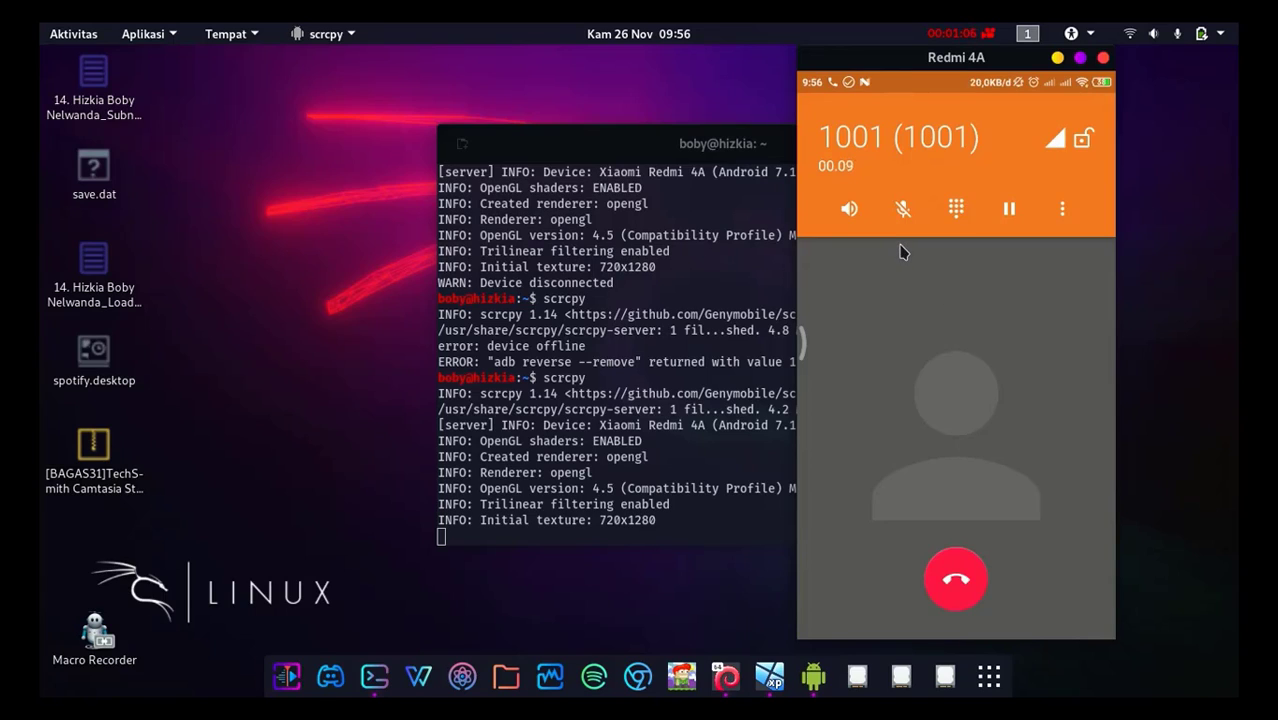
{"action": "left_click", "coordinate": [958, 33]}
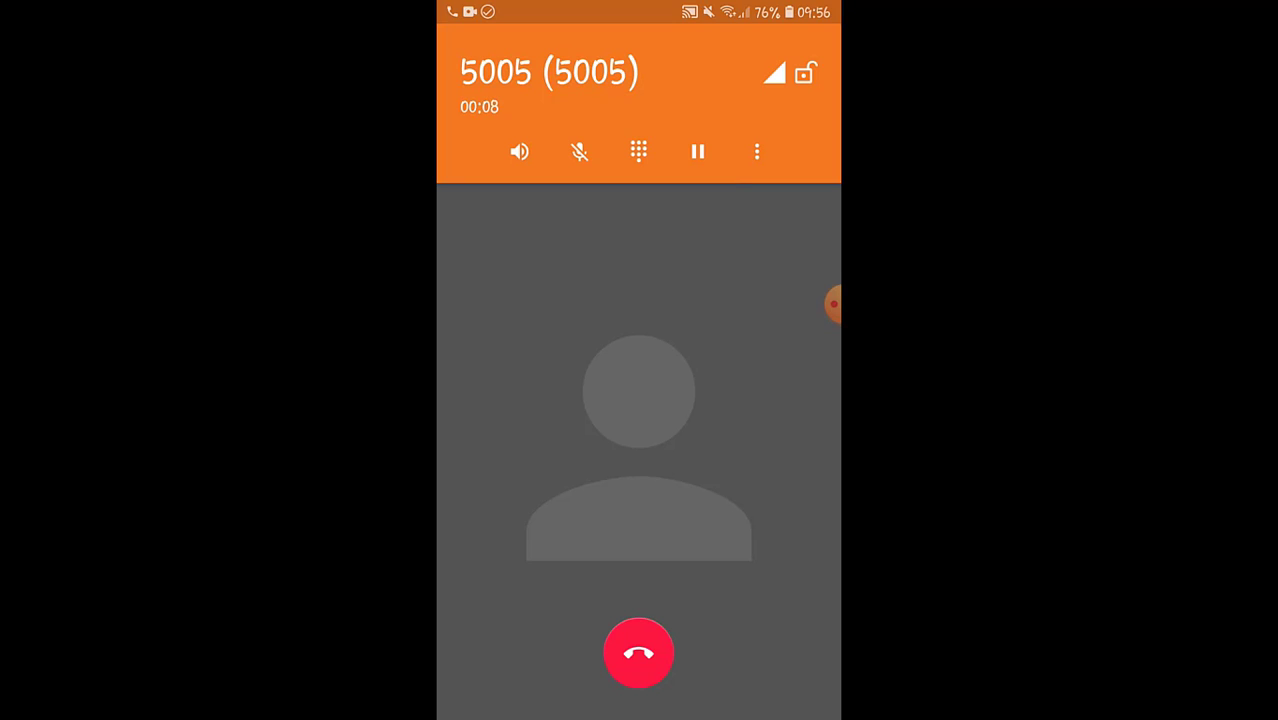
{"action": "left_click", "coordinate": [638, 653]}
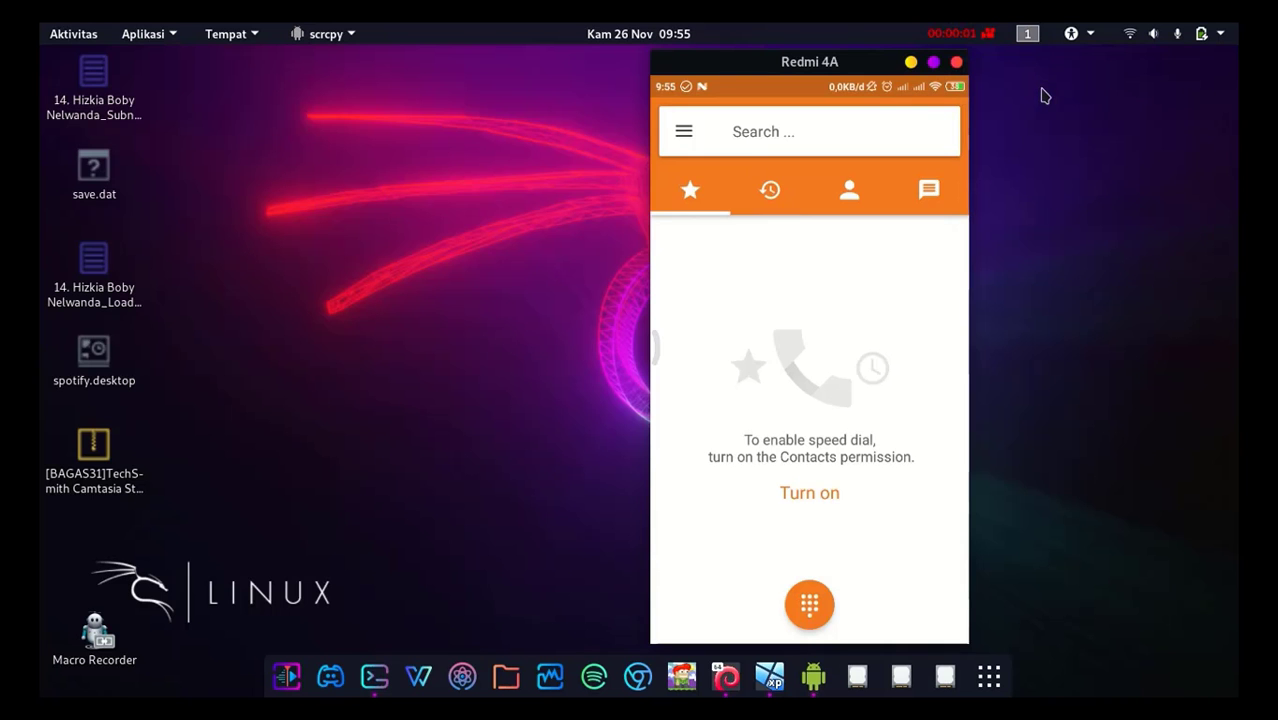
Step: Call 1001 from the mirrored Redmi 4A, answer on the other phone, and move the mirror window aside
{"action": "type", "text": "1001"}
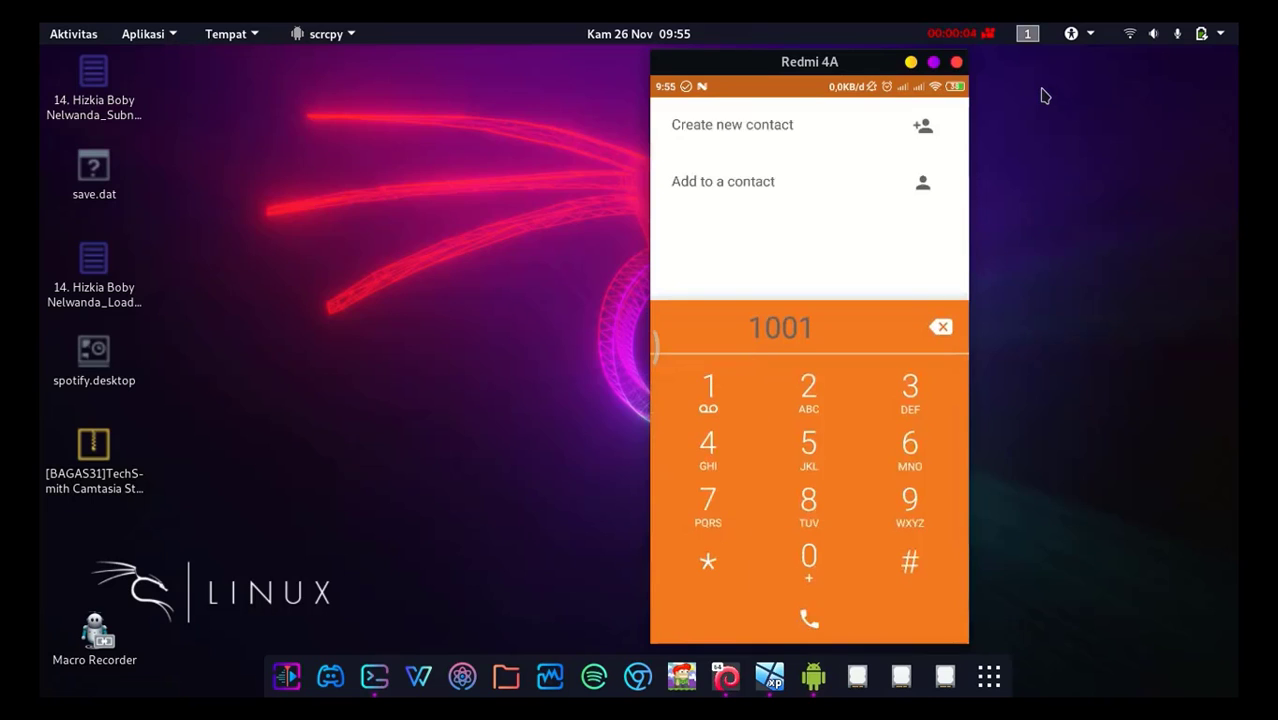
{"action": "key", "text": "Return"}
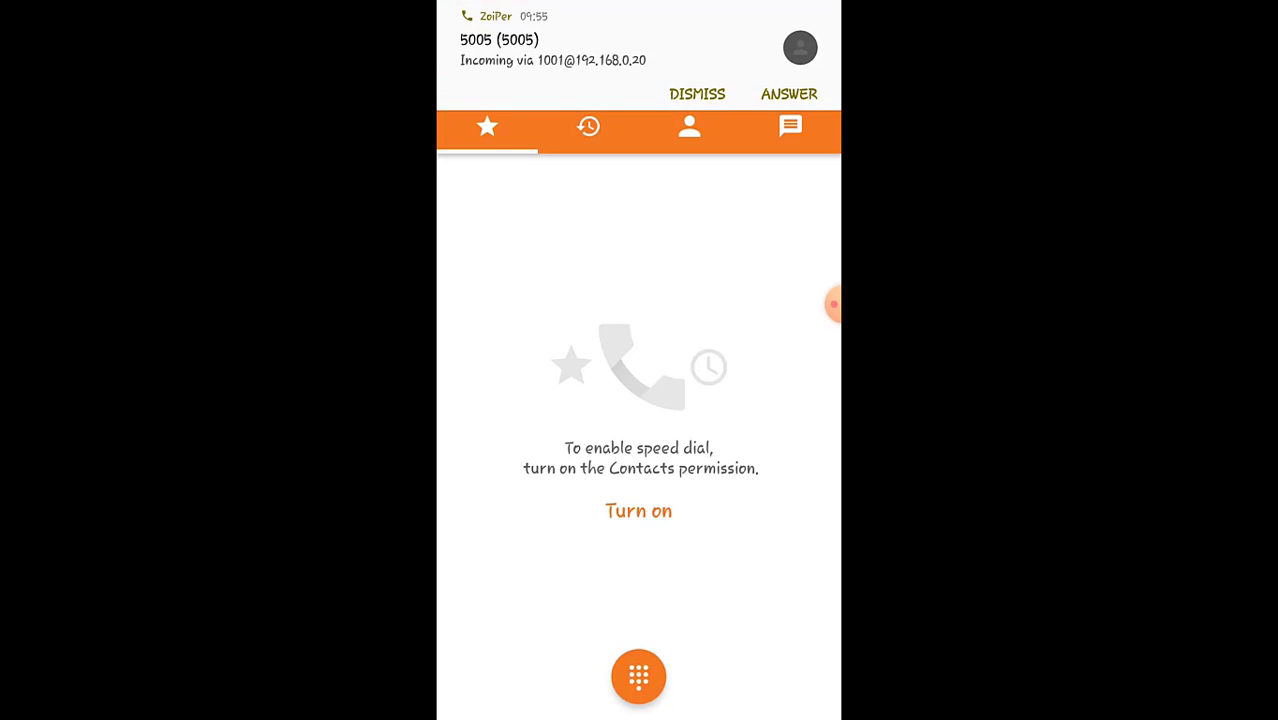
{"action": "left_click", "coordinate": [804, 94]}
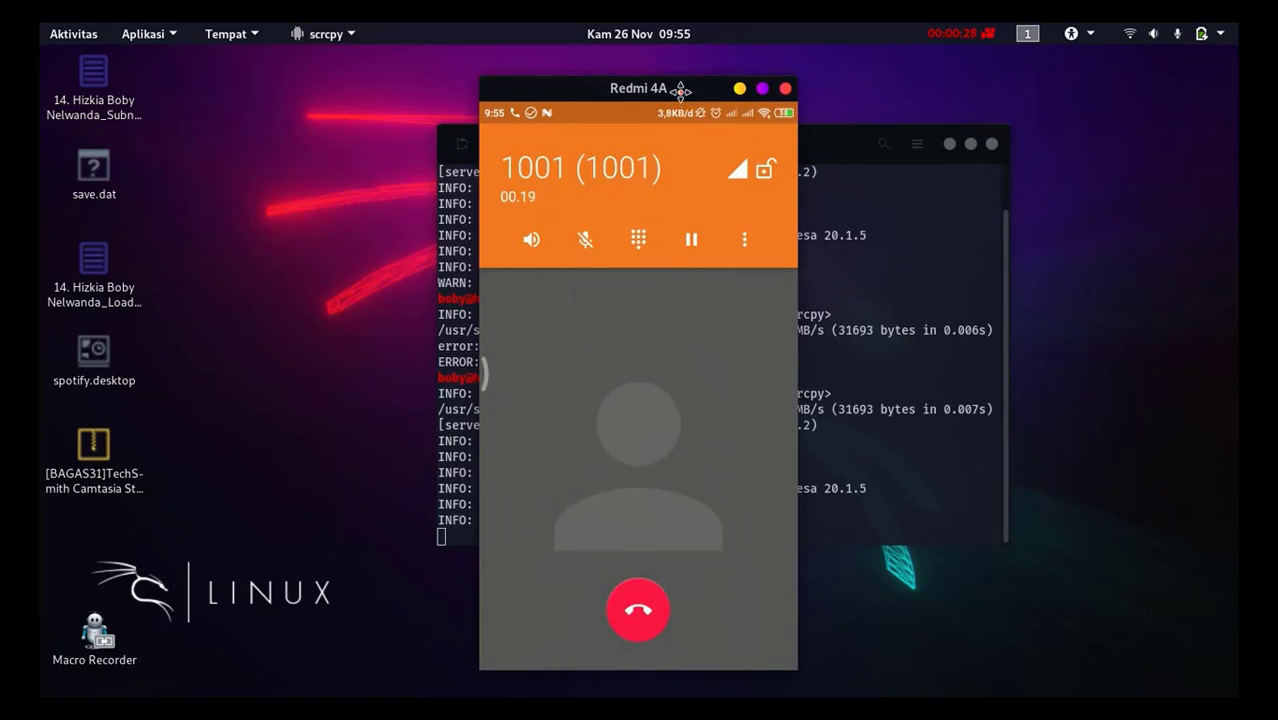
{"action": "left_click_drag", "start_coordinate": [680, 90], "coordinate": [998, 59]}
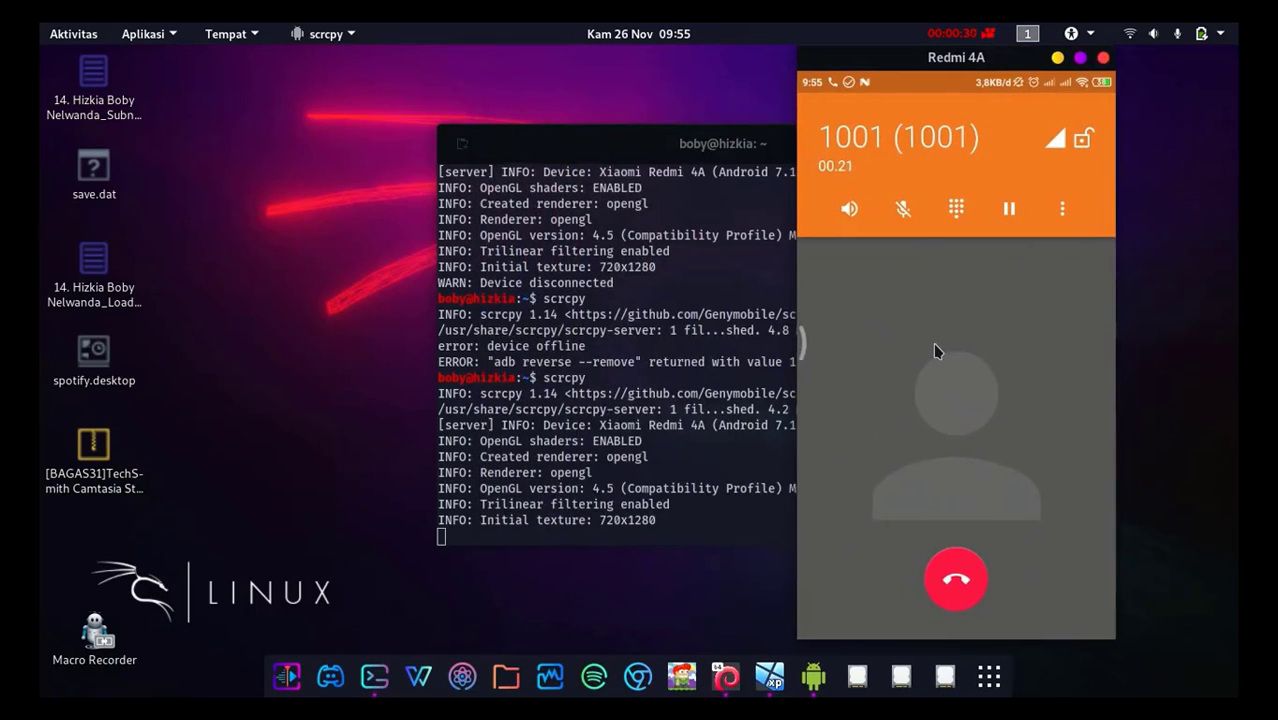